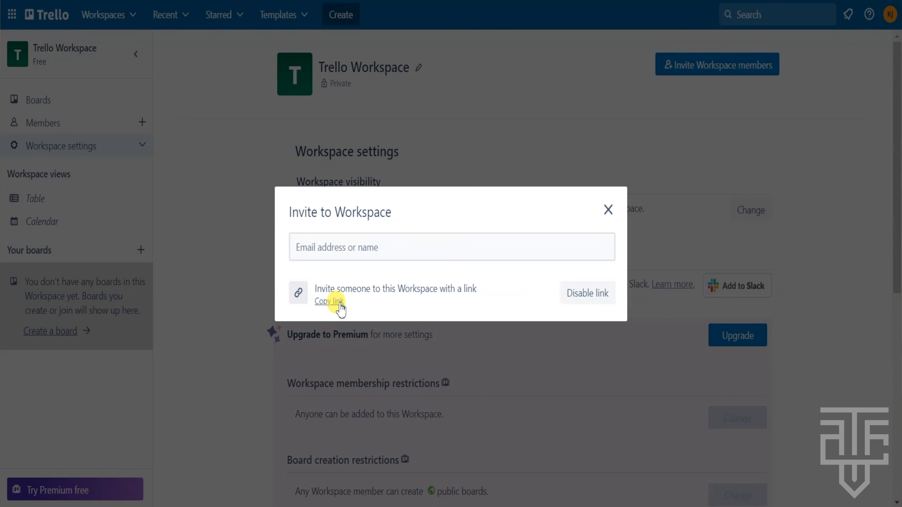
Step: Close the workspace invitation dialog and check the list of available workspaces
left_click(608, 208)
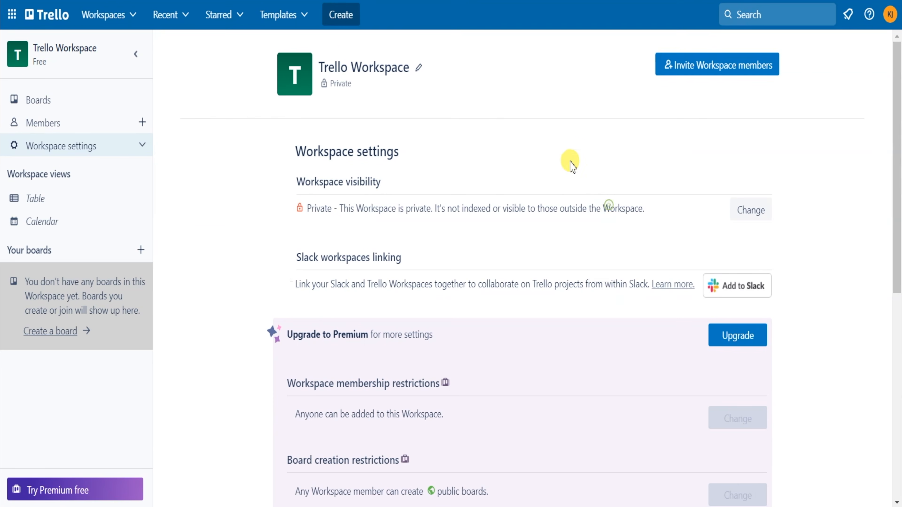
left_click(125, 16)
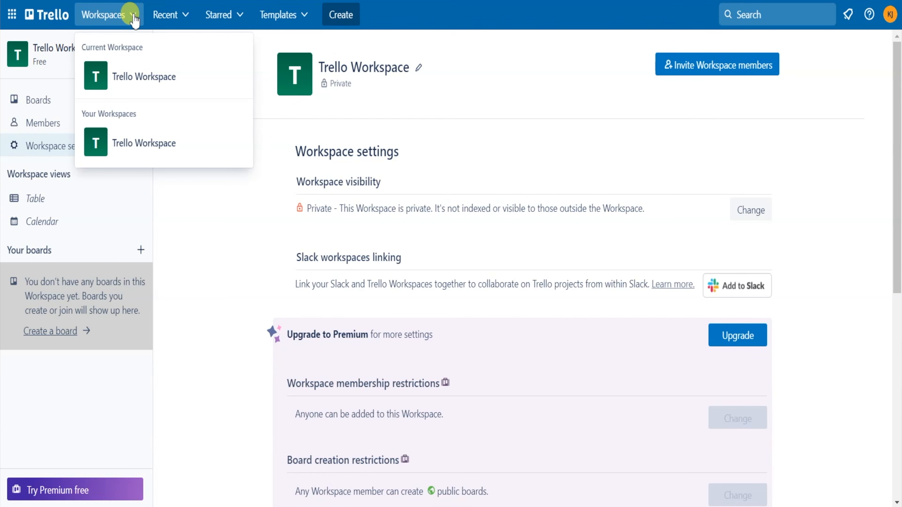
left_click(134, 15)
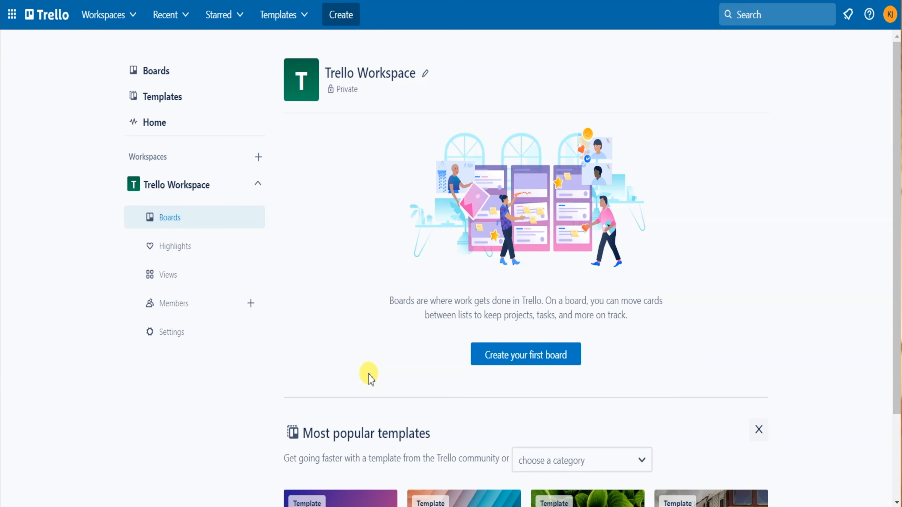
Step: Start creating the first board, try several photo and colour backgrounds, and choose the solid blue one
left_click(484, 356)
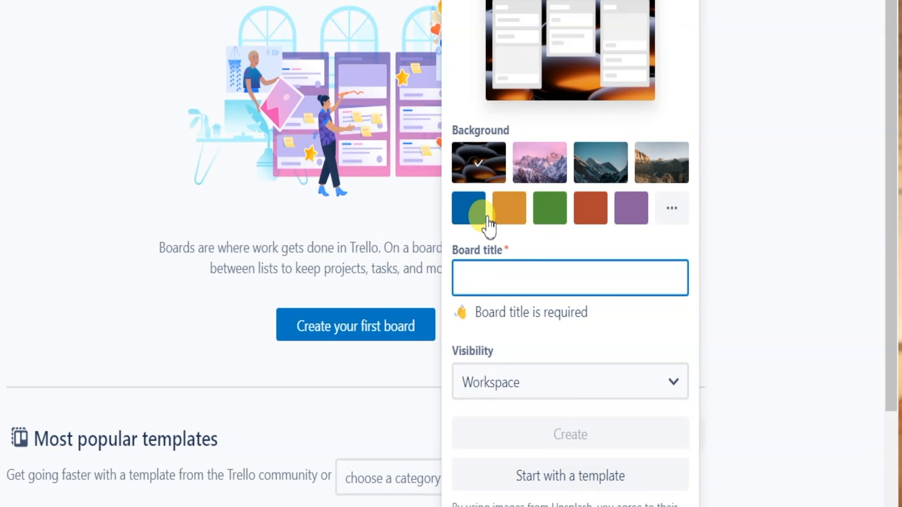
left_click(608, 273)
left_click(509, 209)
left_click(549, 210)
left_click(479, 163)
left_click(557, 162)
left_click(589, 167)
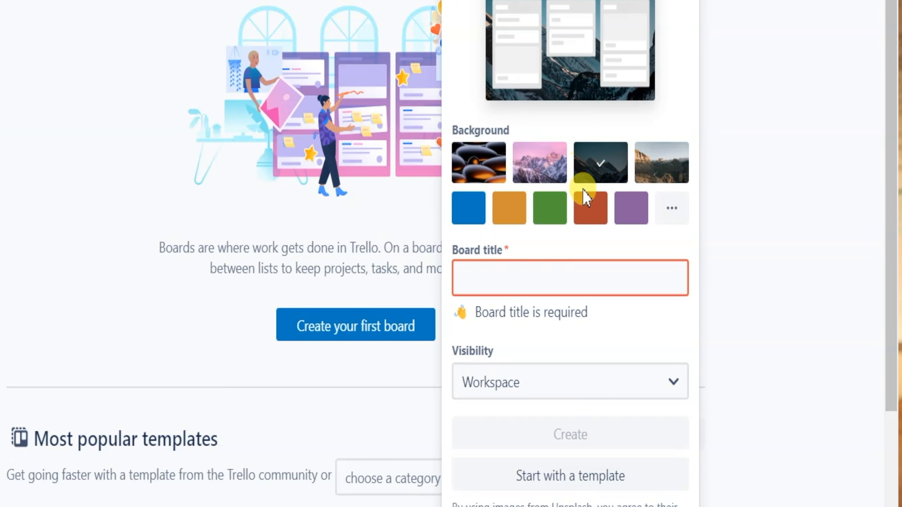
left_click(671, 210)
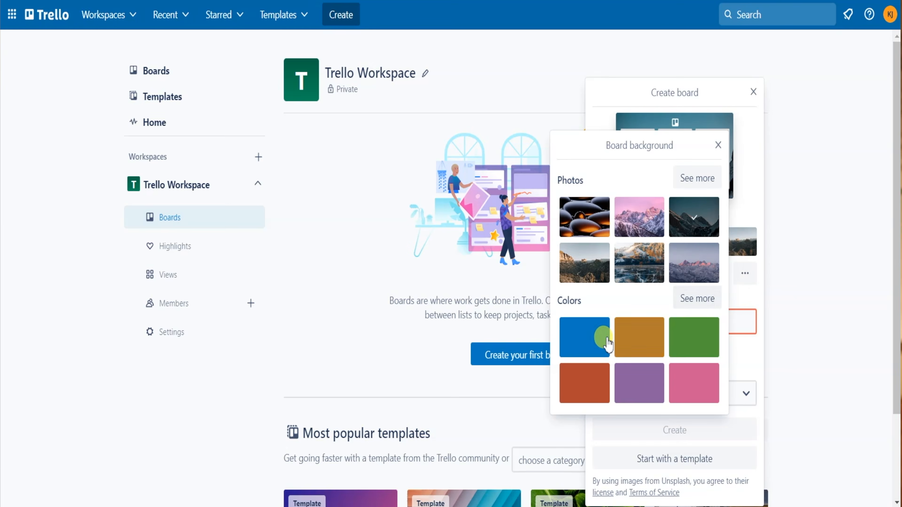
left_click(441, 300)
left_click(594, 274)
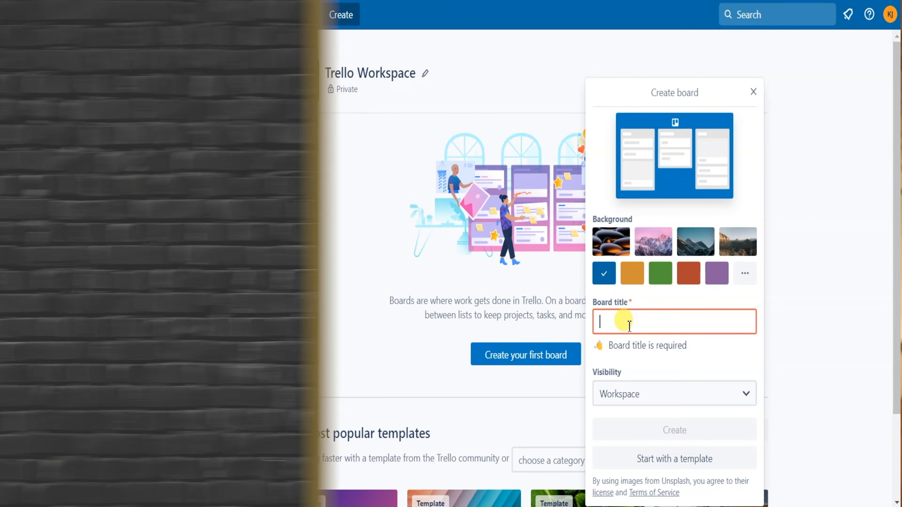
Step: Title the new board "Content Planning", set its visibility to Private, and create it
type("Content Planning")
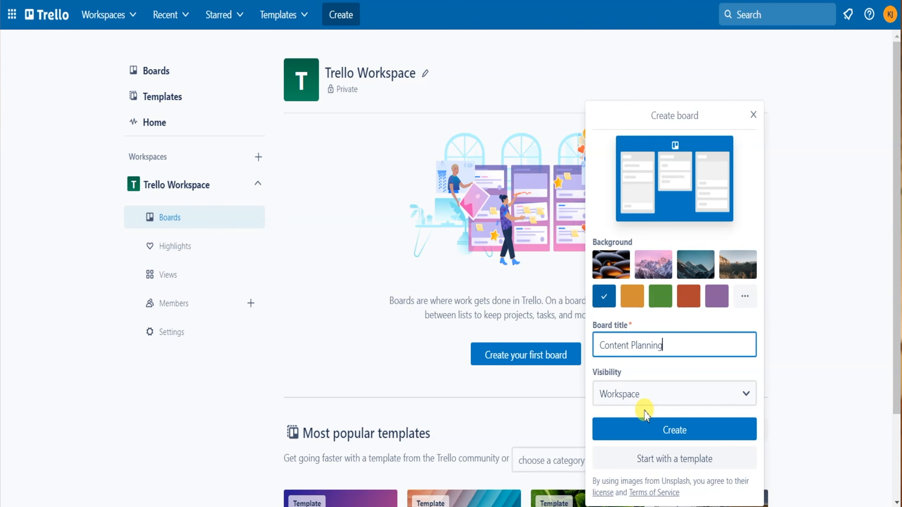
left_click(746, 394)
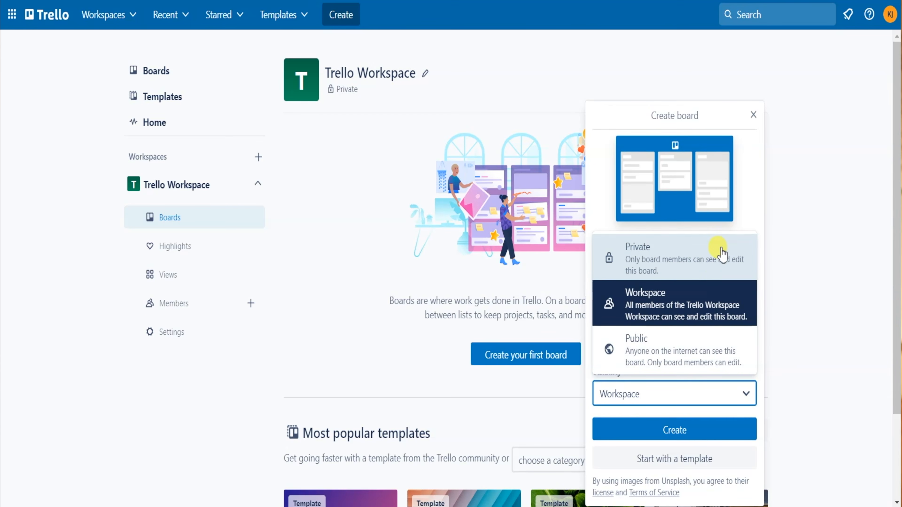
left_click(722, 253)
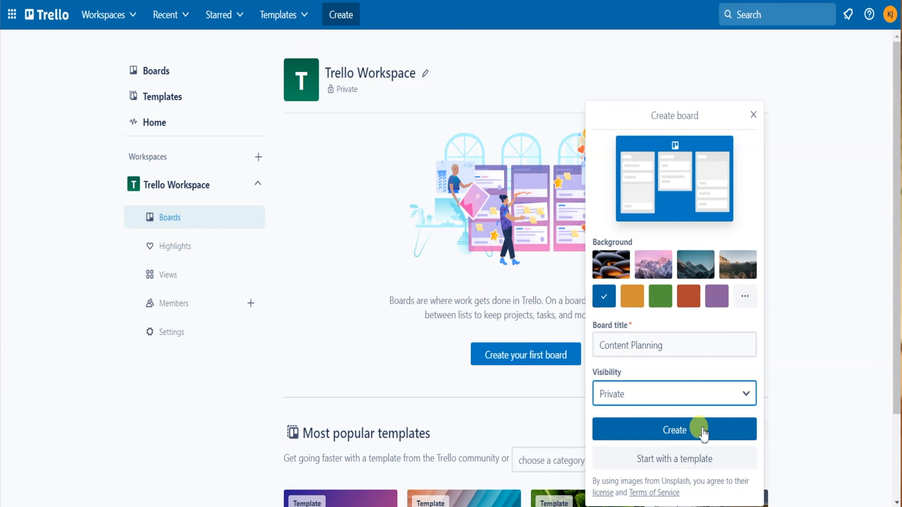
left_click(702, 430)
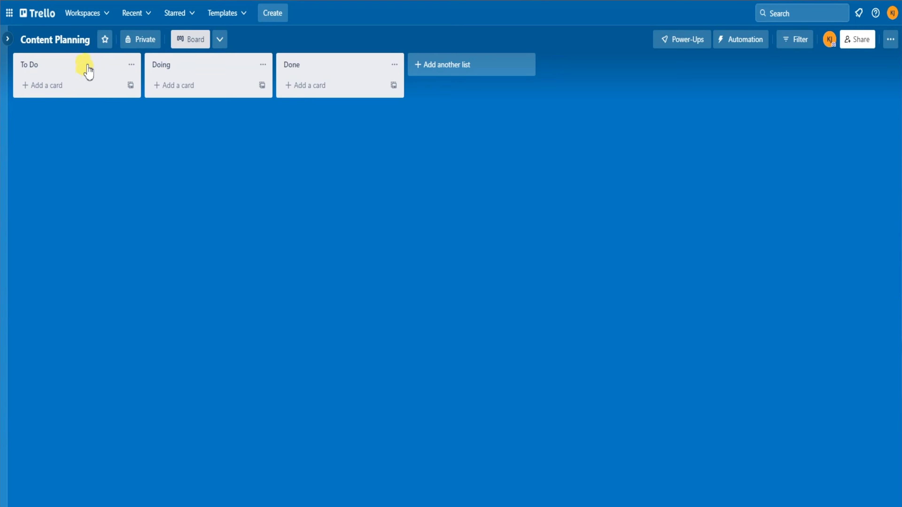
Step: Rename the three default lists To Do, Doing and Done as "Ideas", "Researching" and "Filming"
left_click_drag(88, 70, 71, 102)
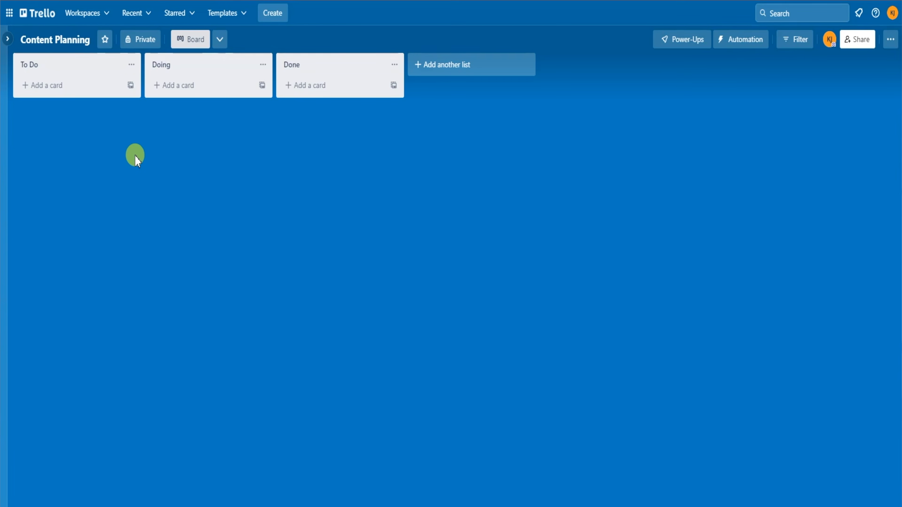
left_click(43, 67)
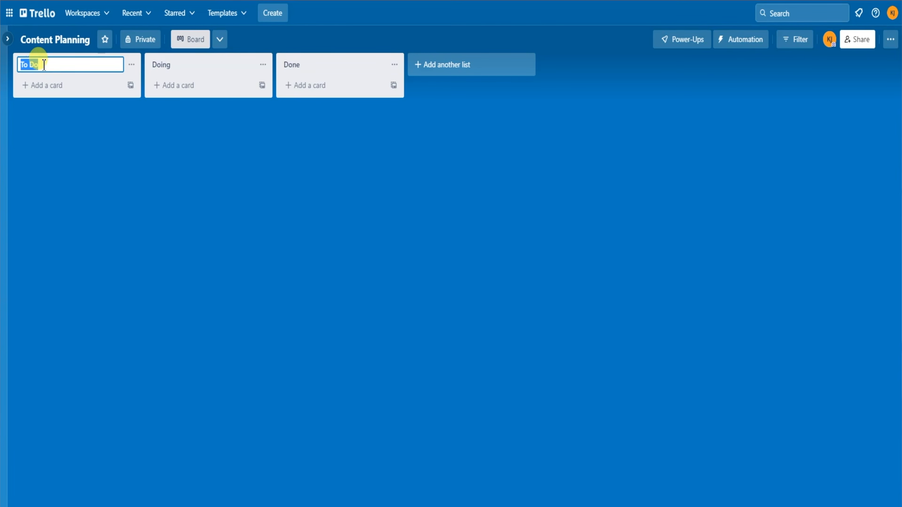
type("Ideas")
key("Return")
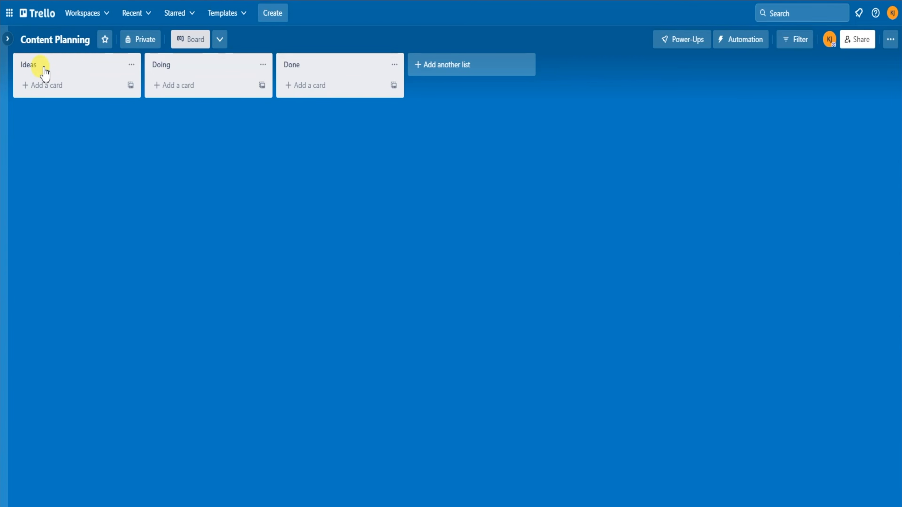
left_click(172, 65)
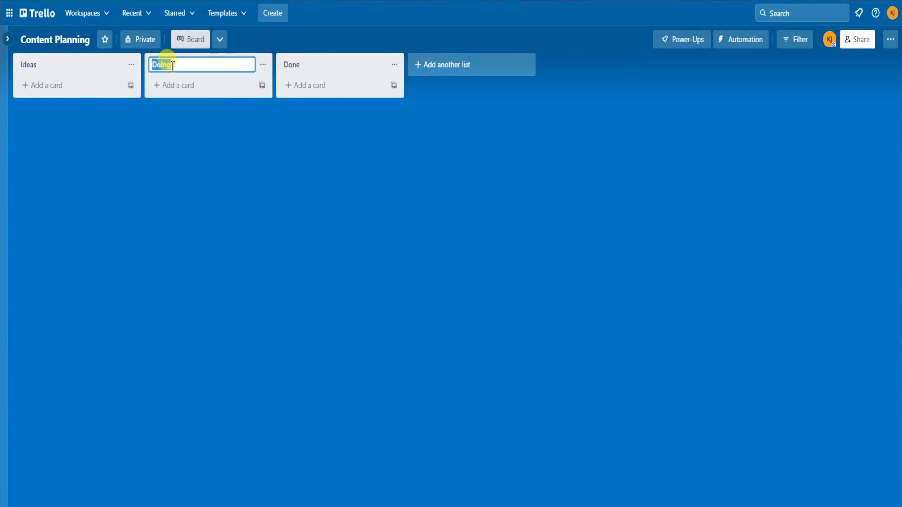
type("Research")
left_click(303, 62)
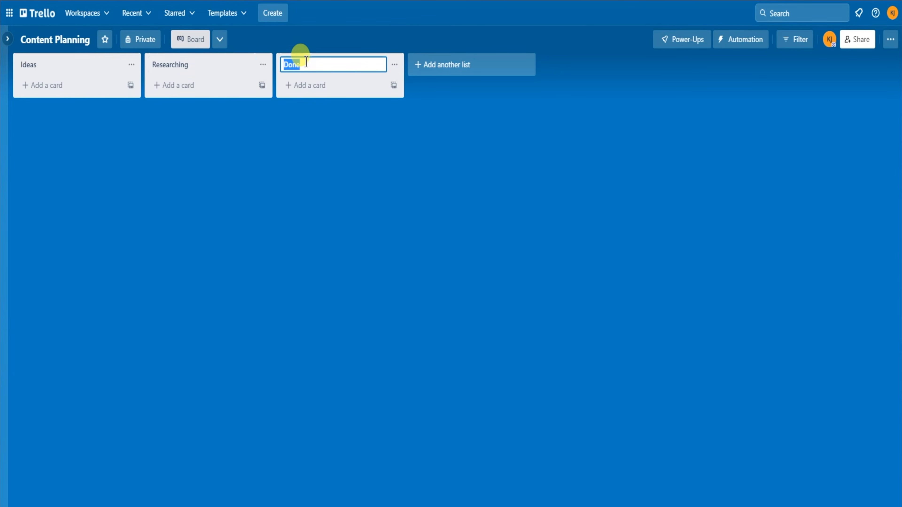
type("Filming")
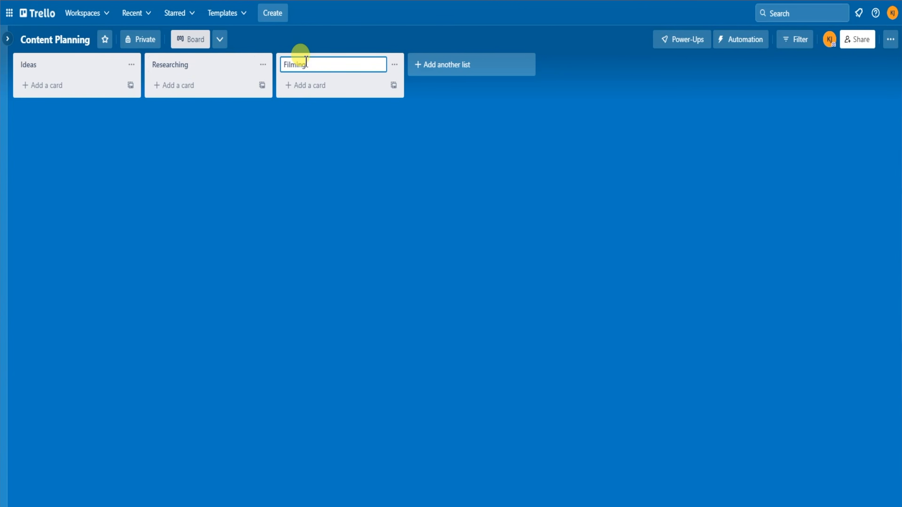
left_click(424, 151)
Step: Add three more lists to the board, titled "Editing", "Ready To Upload" and "Complete"
left_click(439, 73)
type("Editing")
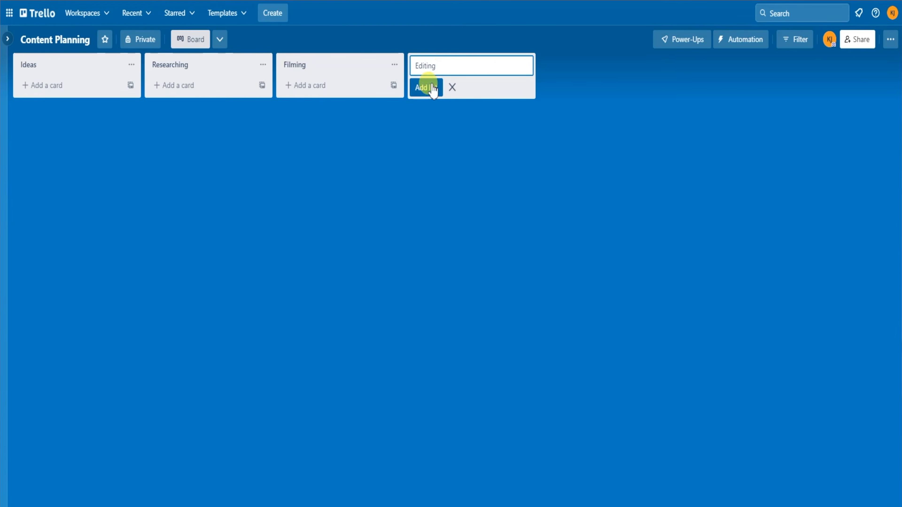
left_click(434, 87)
type("Ready To Upload")
left_click(570, 88)
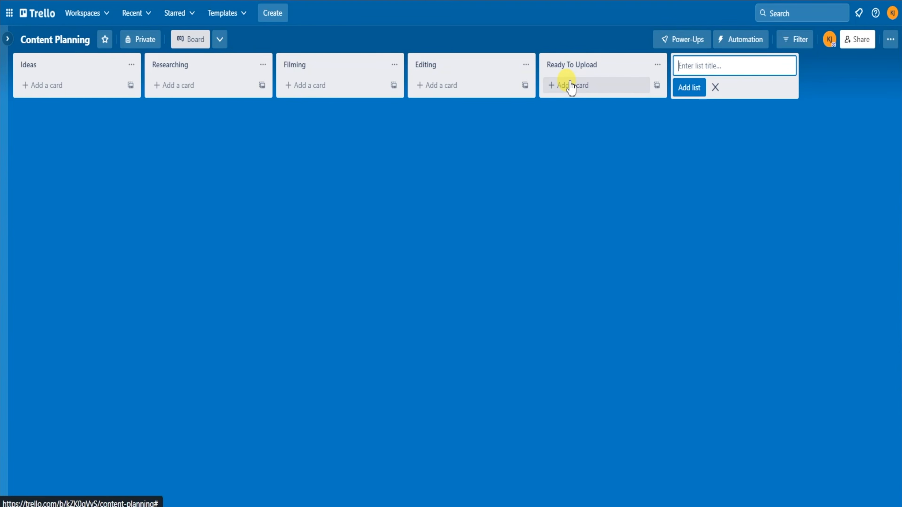
type("Complete")
key("Return")
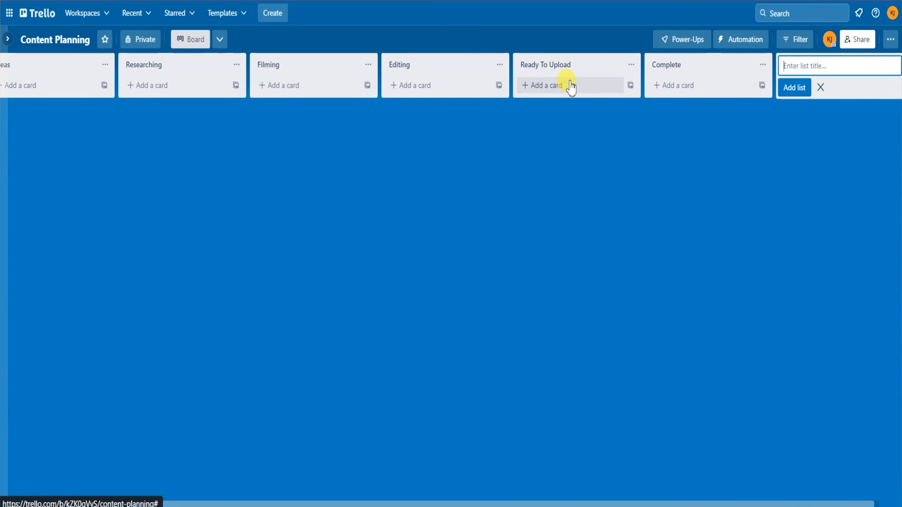
left_click(544, 141)
Step: Add the cards "Content Calendar tutorial Video" and "5 Systems Every Business Owner Needs to Scale" to the Ideas list
scroll(485, 231, "left", 2)
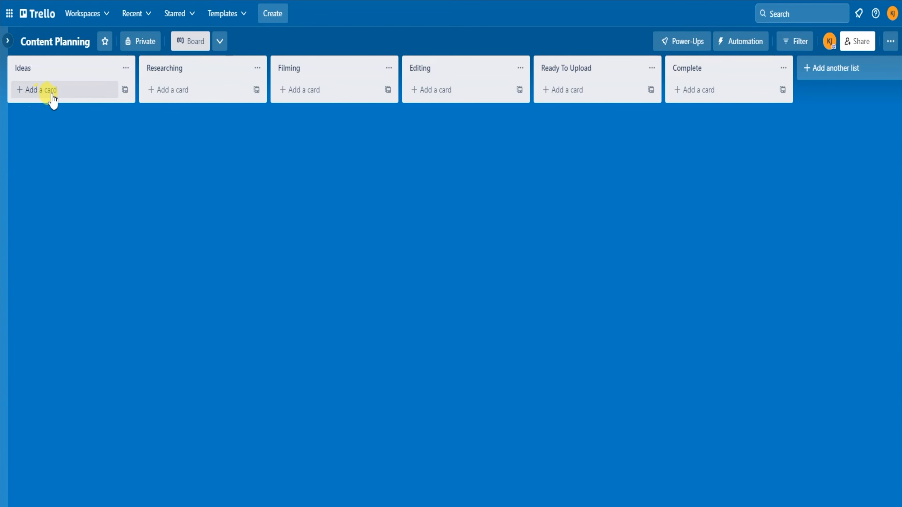
left_click(68, 91)
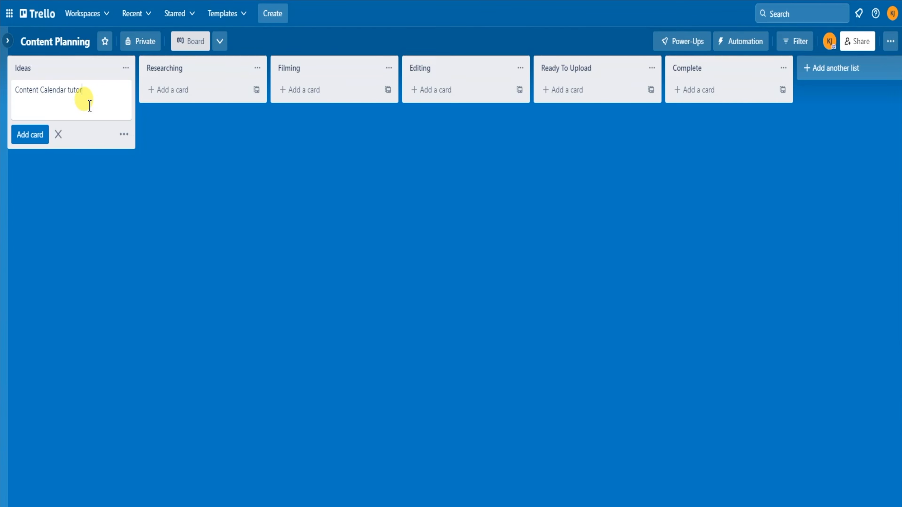
type("Content Calendar tutorial Video")
key("Return")
type("5 Systems Every Bu")
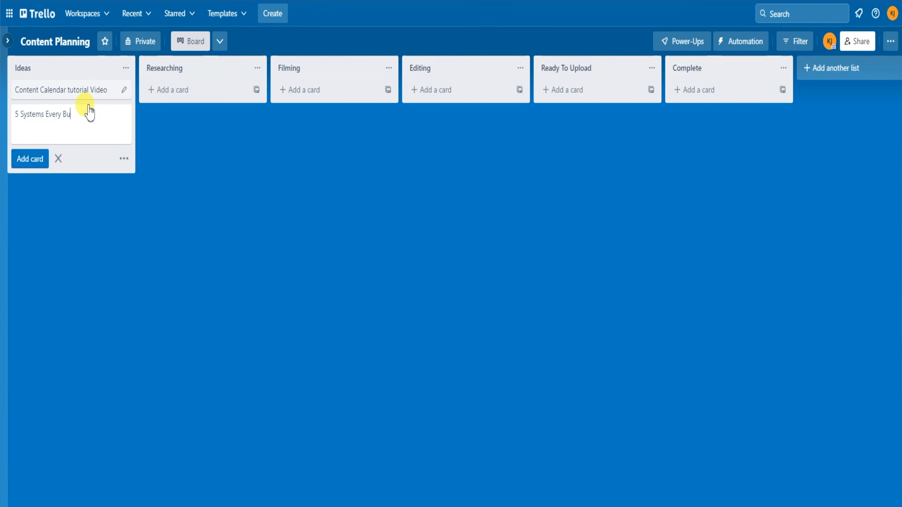
type("siness Owner Needs to Scale")
key("Return")
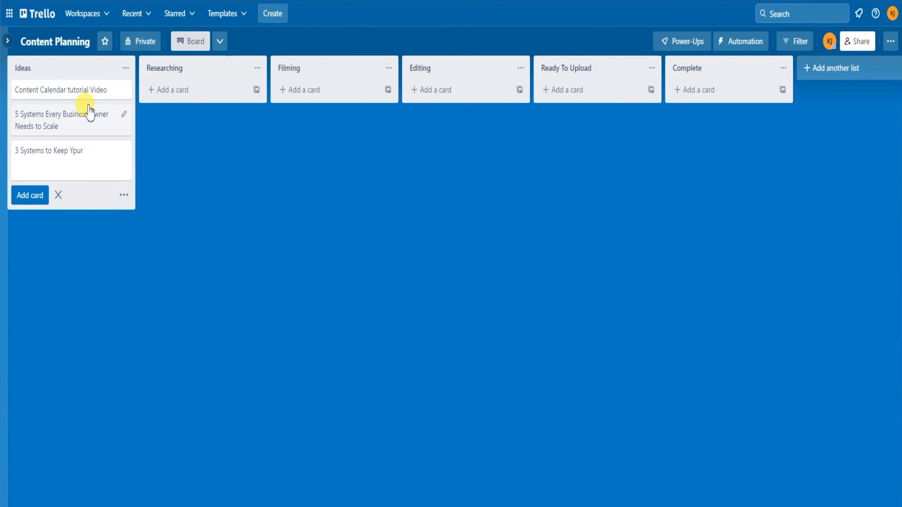
Step: Add the cards "3 Systems to Keep Your Business Productive" and "Best Ways To Beat Information Overload" to the Ideas list
type("3 Systems to Keep Your Business Productive")
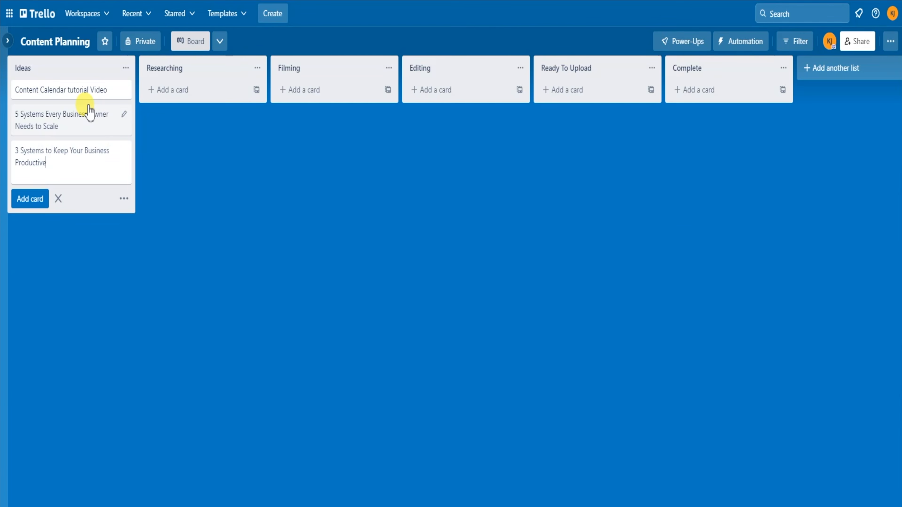
key("Return")
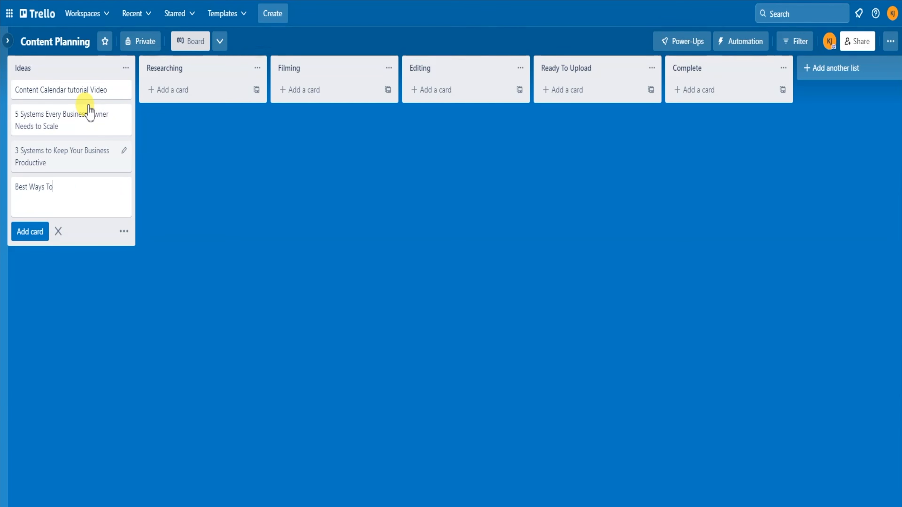
type("Best Ways To Beat Information Overload")
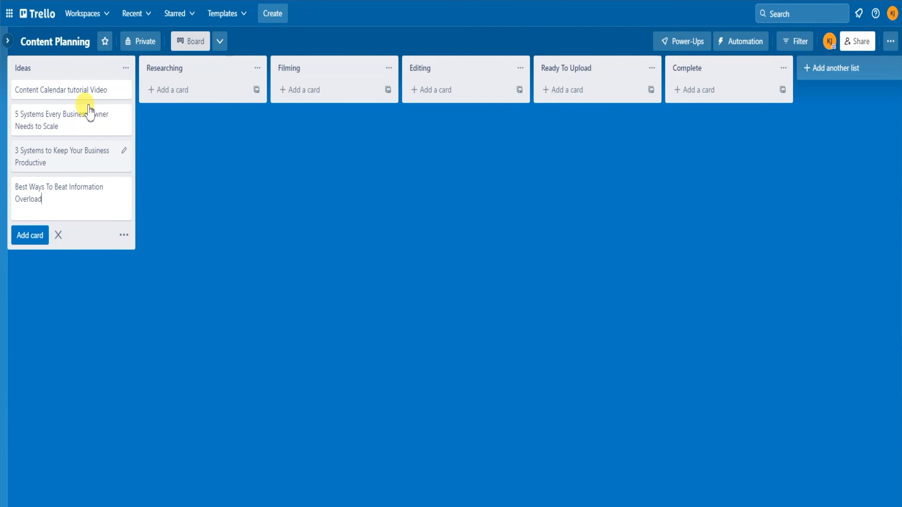
key("Return")
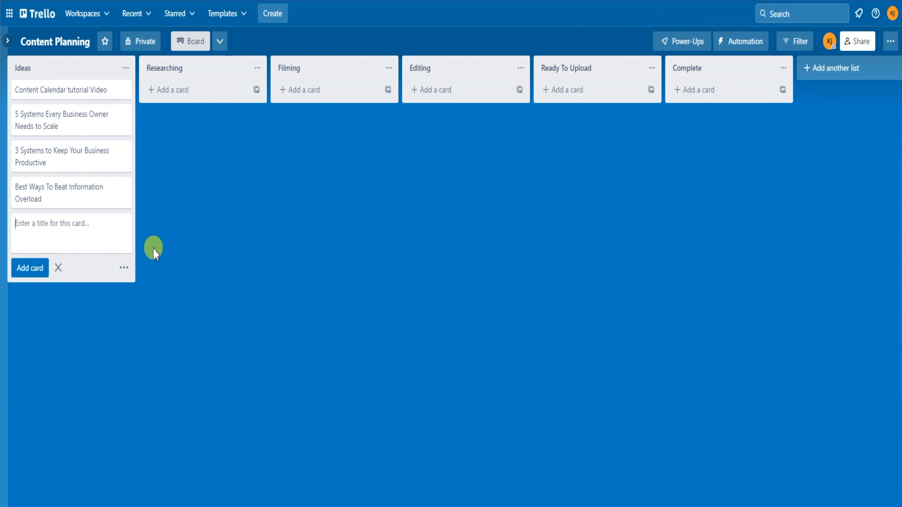
left_click(166, 229)
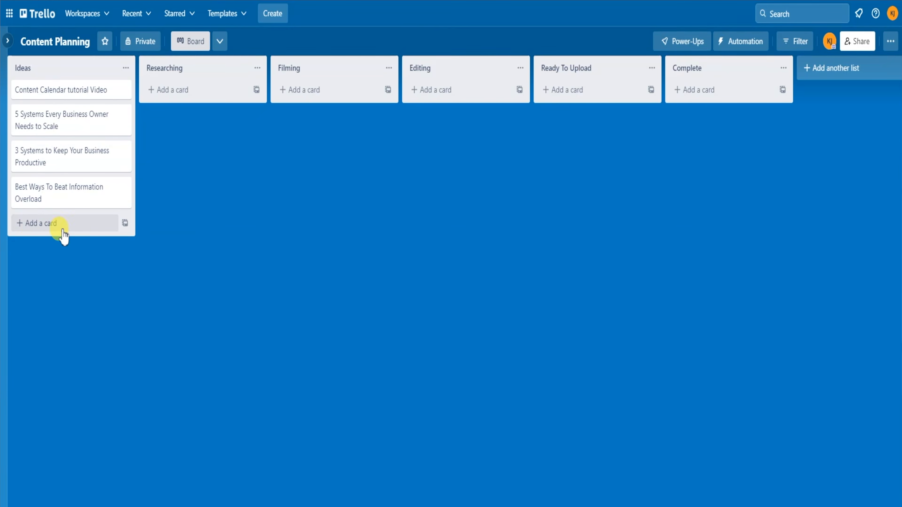
Step: Move the "5 Systems Every Business Owner Needs to Scale" card to the Researching list and back to Ideas
left_click_drag(70, 156, 63, 116)
left_click_drag(76, 167, 208, 260)
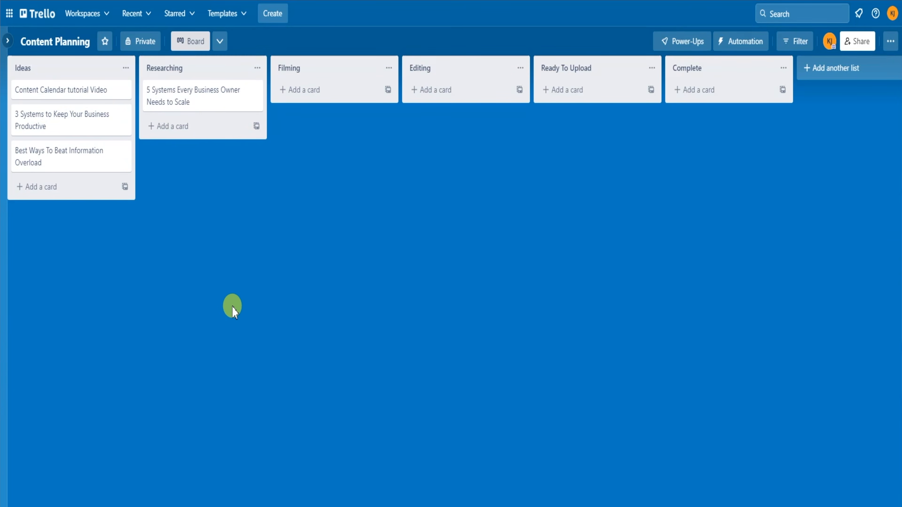
left_click_drag(177, 91, 70, 133)
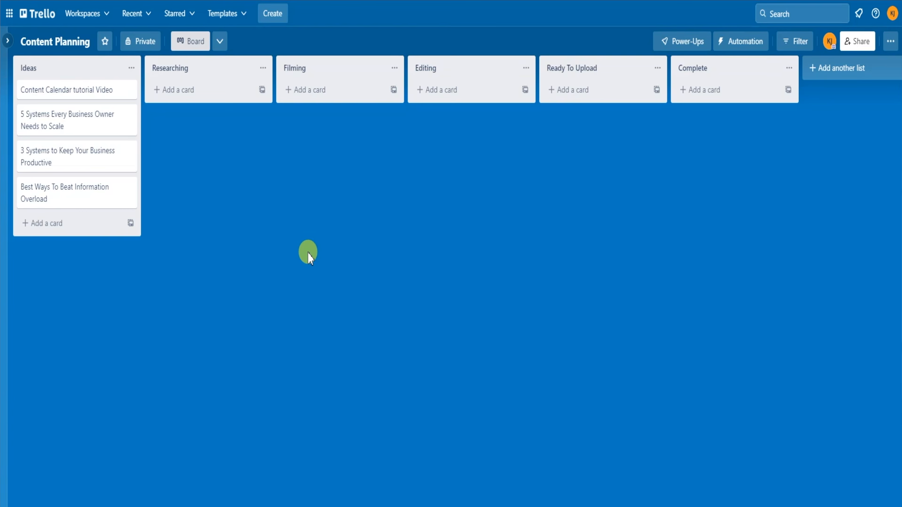
Step: Move the "3 Systems" and "Best Ways" cards through the workflow lists to Complete, and return both to Ideas
left_click_drag(91, 164, 210, 131)
left_click_drag(211, 130, 341, 114)
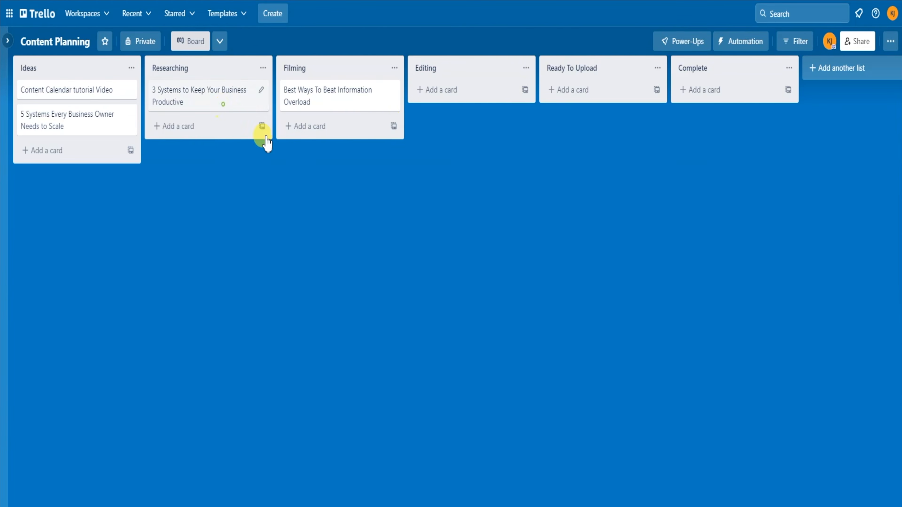
left_click_drag(249, 103, 453, 111)
left_click_drag(354, 104, 707, 101)
left_click_drag(477, 108, 707, 205)
left_click_drag(710, 135, 79, 153)
left_click_drag(698, 91, 85, 151)
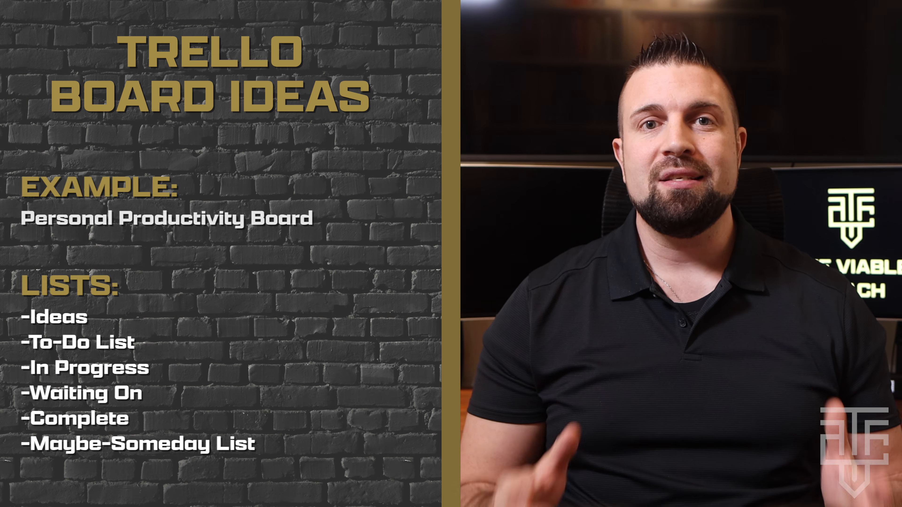
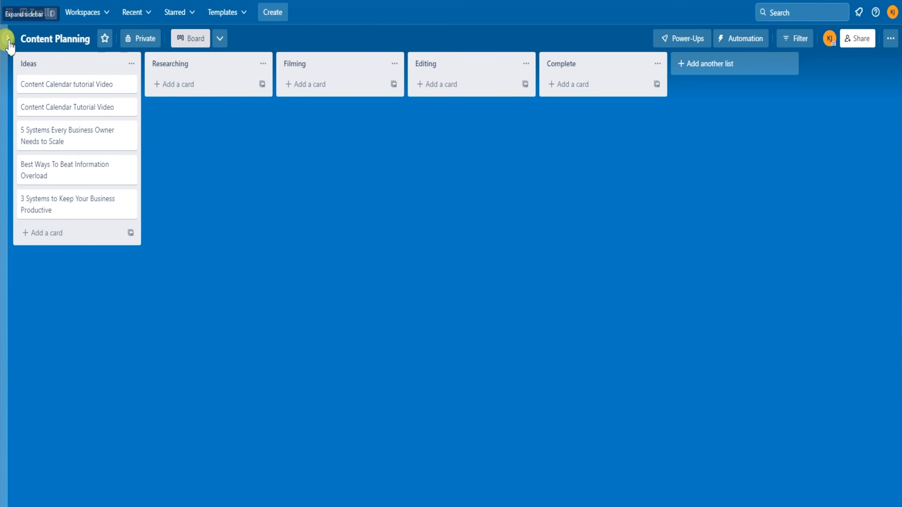
Step: Look over the workspace sidebar and the available board views, closing both again
left_click(108, 45)
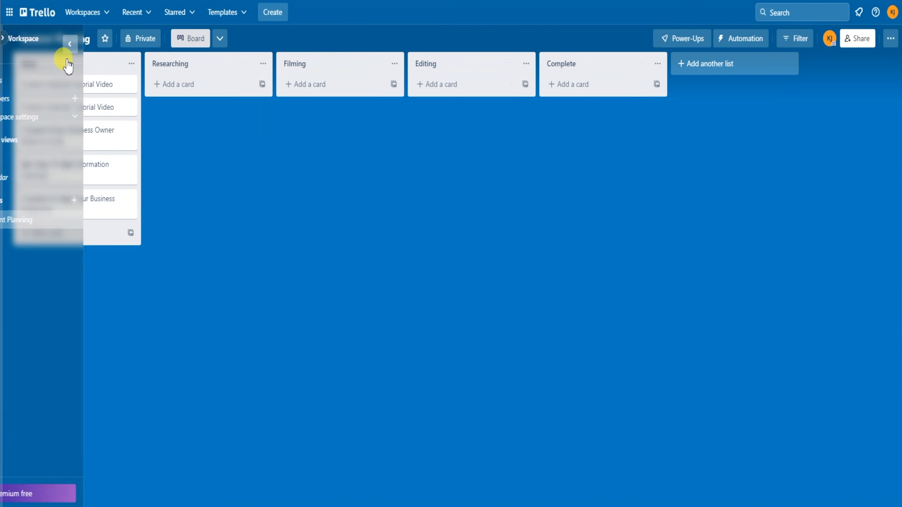
left_click(6, 37)
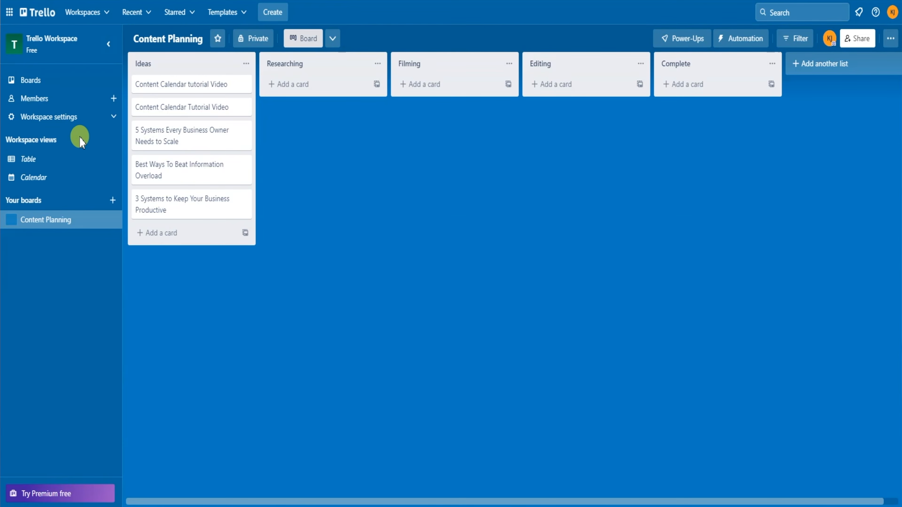
left_click(109, 45)
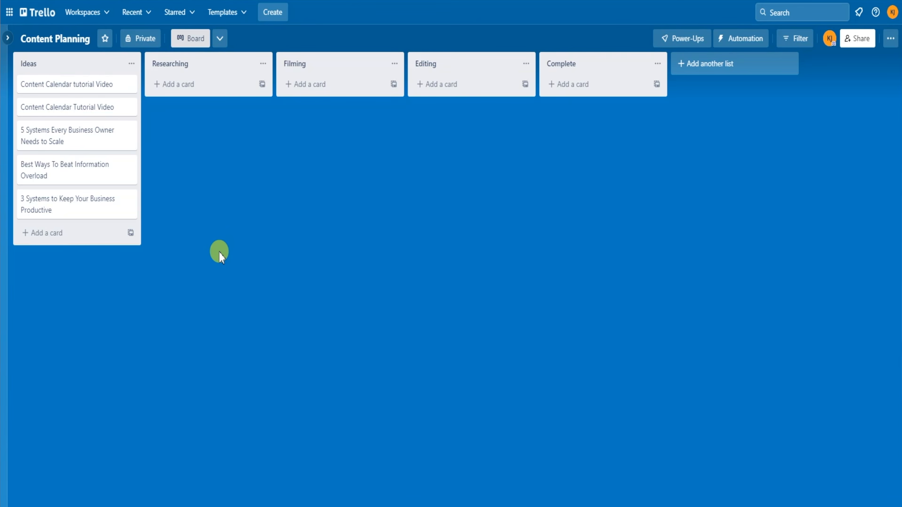
left_click(219, 39)
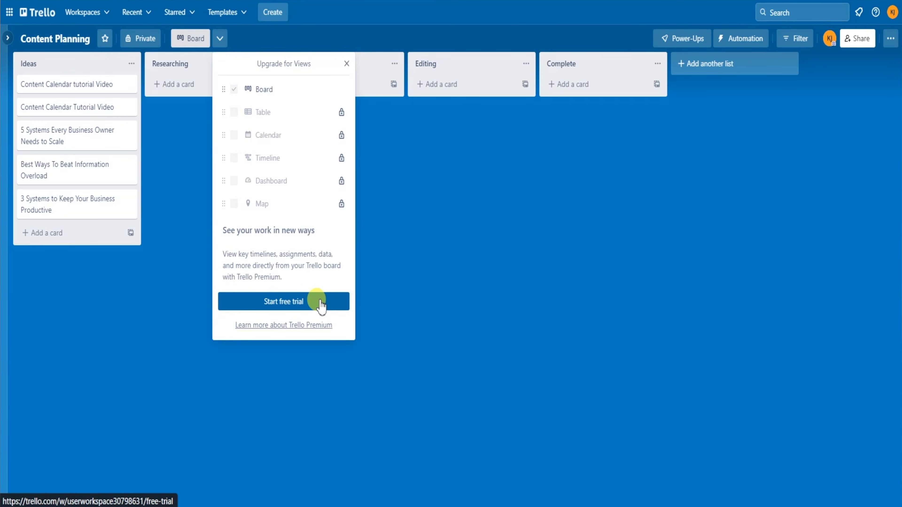
left_click(420, 262)
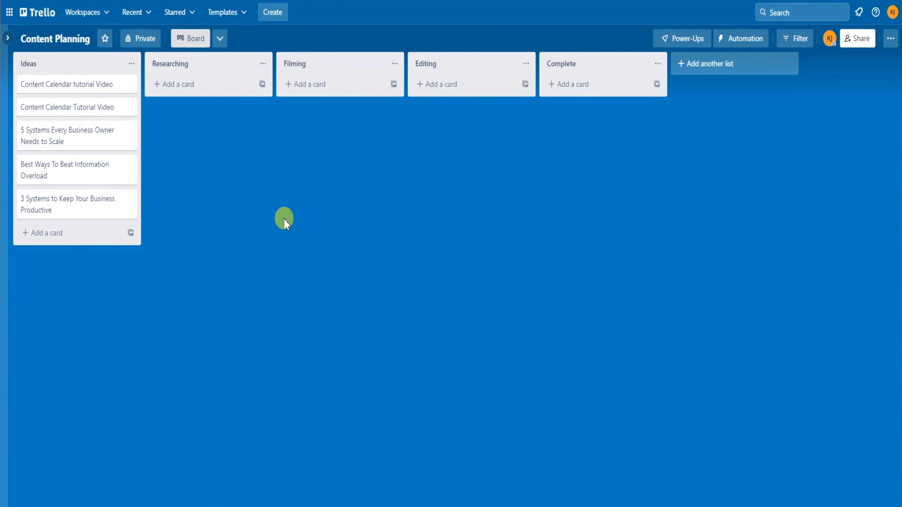
Step: Star the Content Planning board and check the list of starred boards
left_click(86, 42)
left_click(62, 38)
left_click(207, 161)
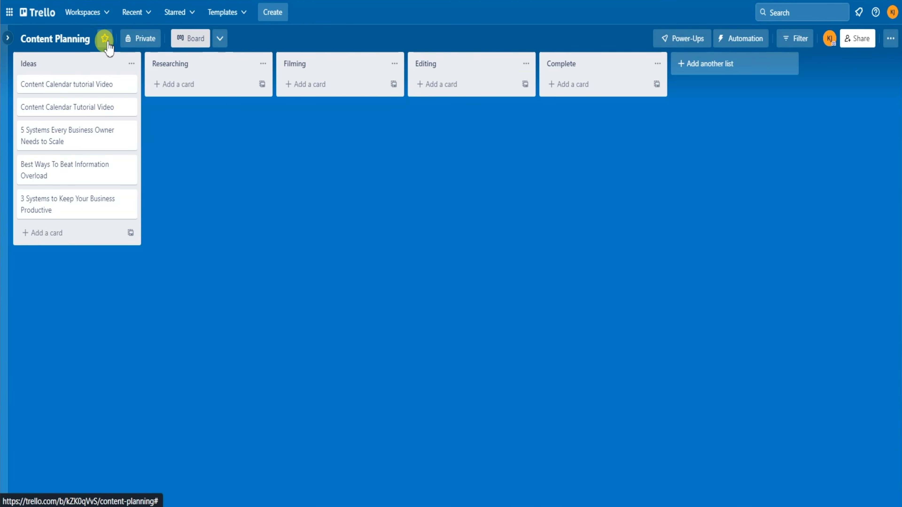
left_click(191, 13)
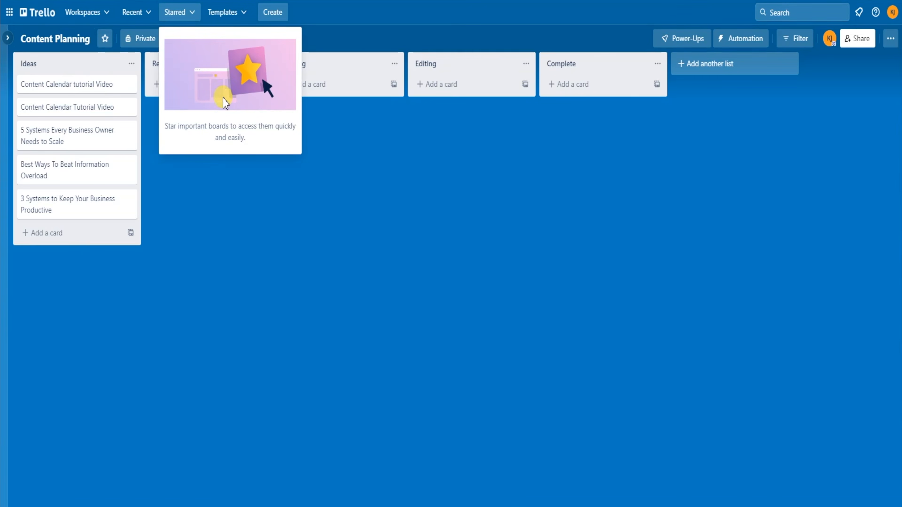
left_click(201, 191)
left_click(105, 39)
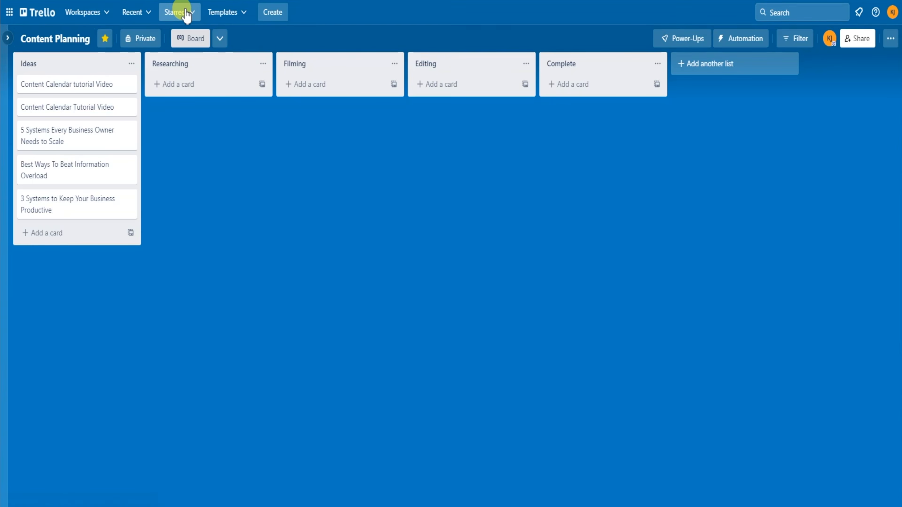
left_click(177, 11)
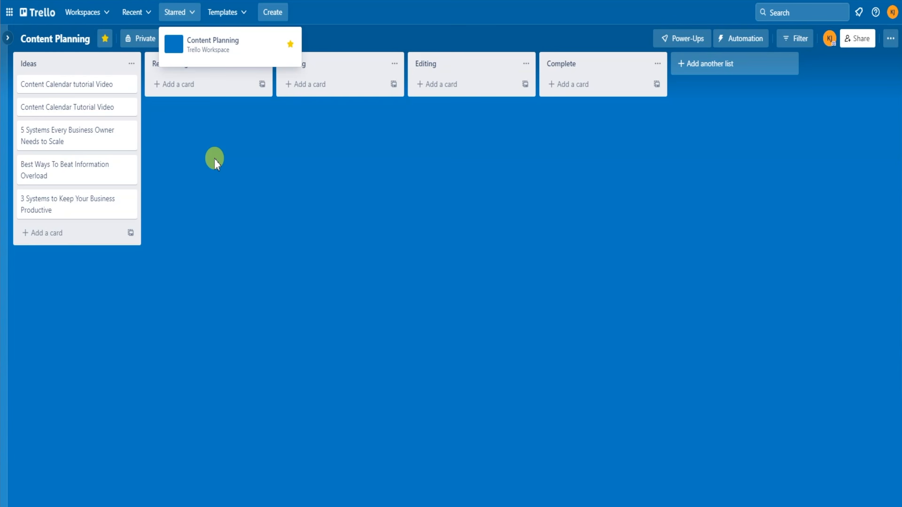
left_click(215, 162)
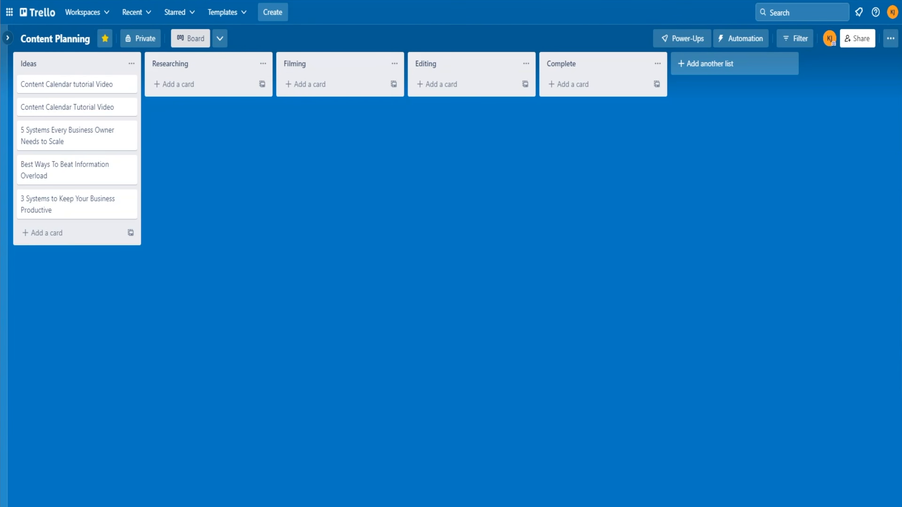
Step: Look through the top board templates and read the board's activity history
left_click(231, 12)
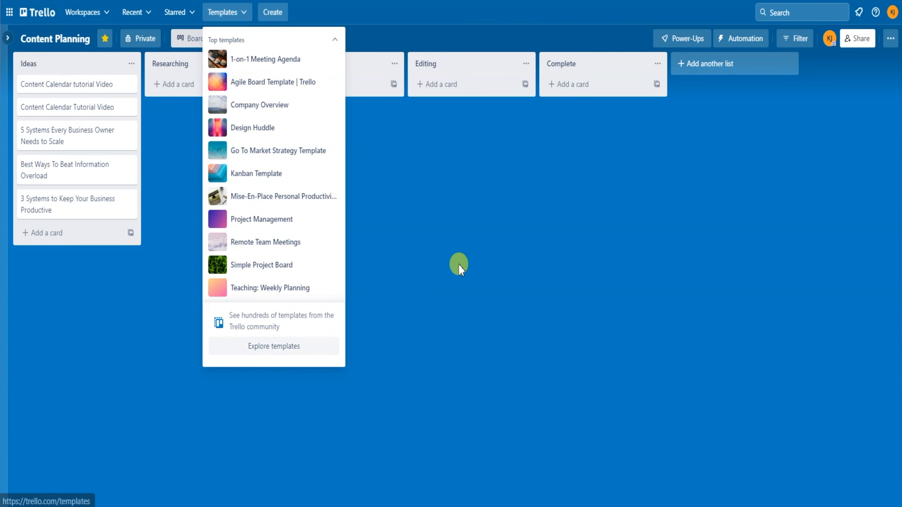
left_click(462, 262)
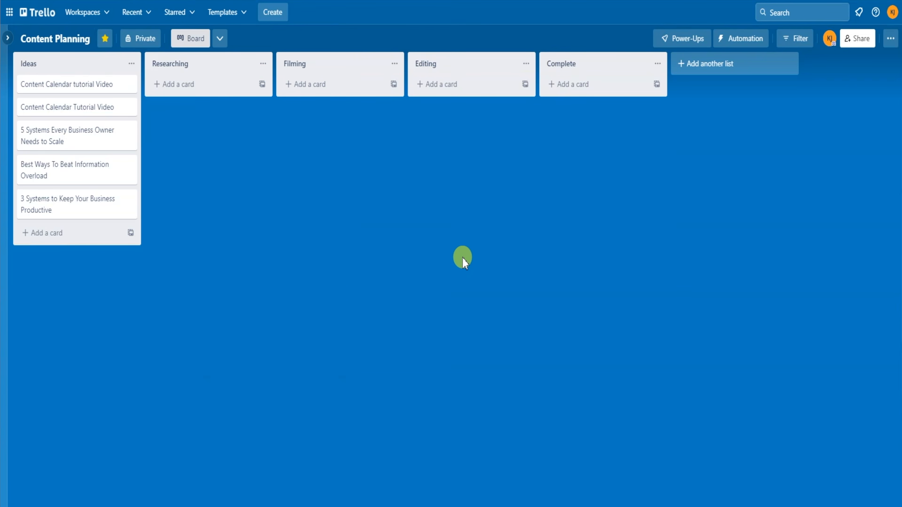
left_click(888, 39)
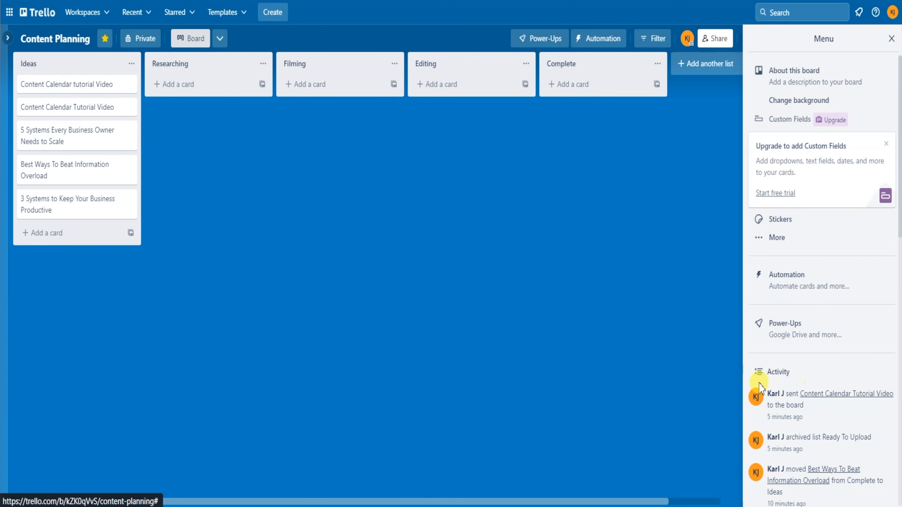
scroll(790, 382, "down", 4)
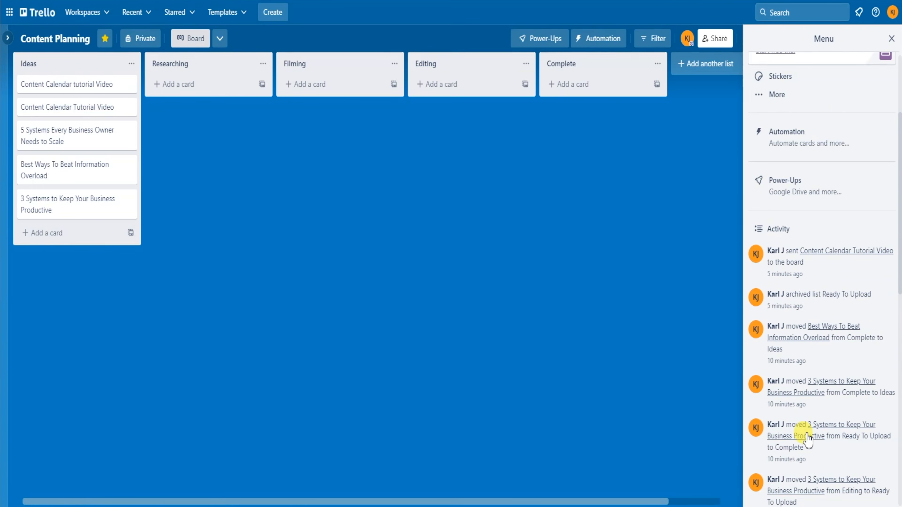
scroll(795, 342, "down", 4)
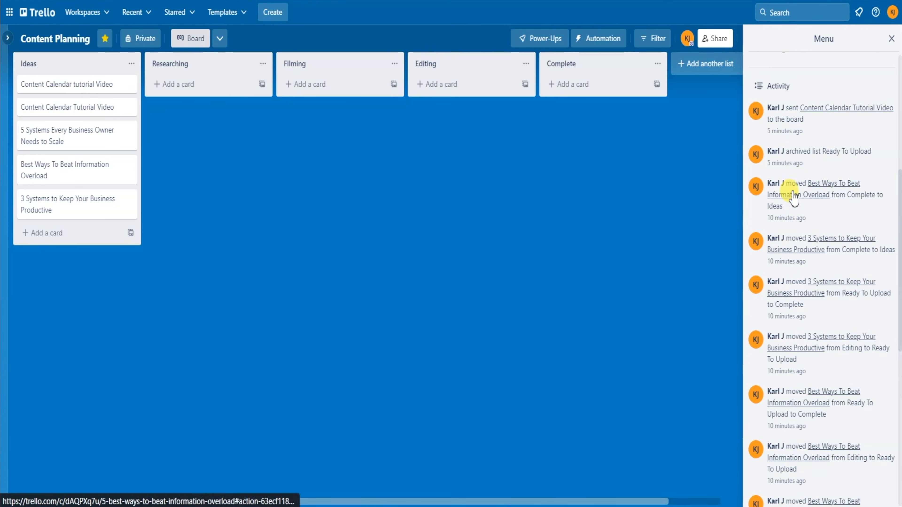
scroll(815, 355, "up", 8)
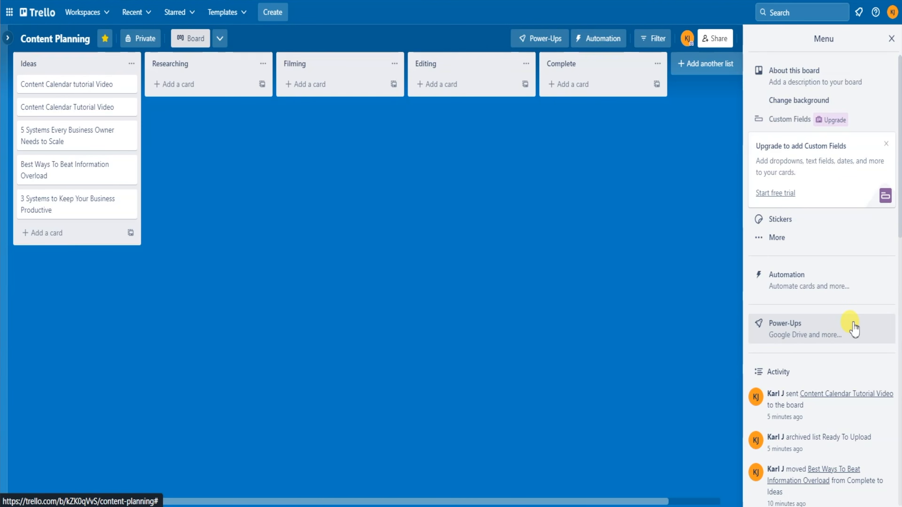
Step: View the board's archived cards and return to the additional board options
left_click(795, 244)
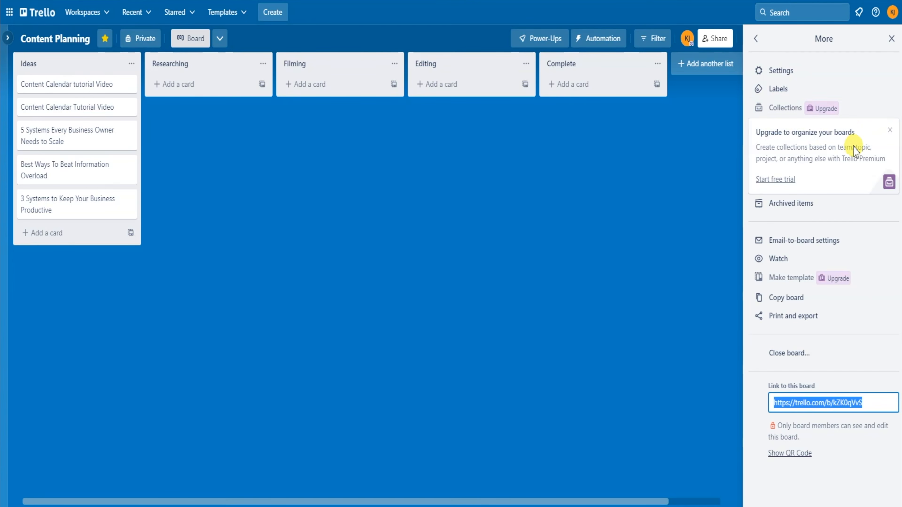
left_click(839, 209)
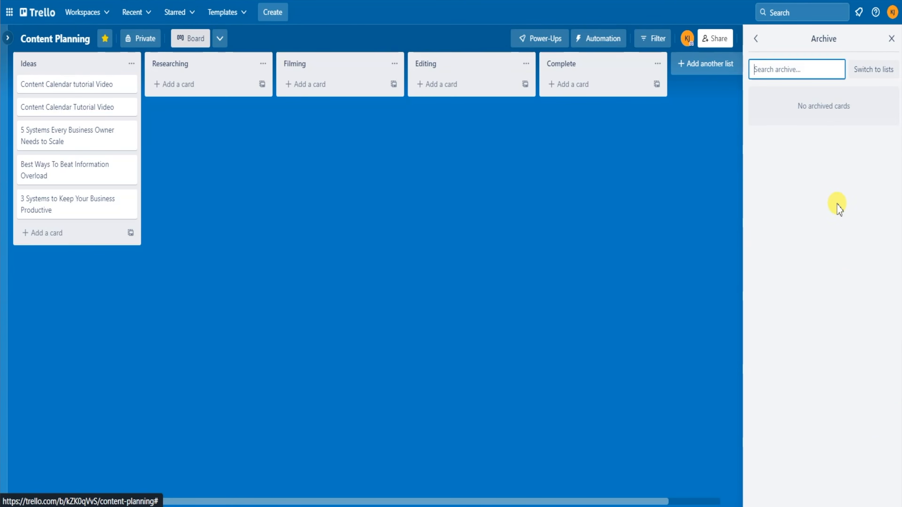
left_click(758, 39)
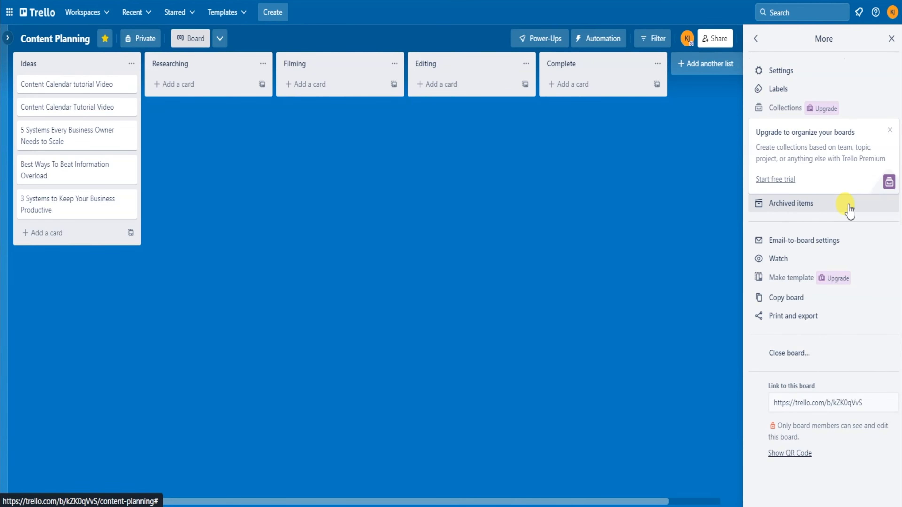
Step: Archive the Editing list, and restore it together with the Ready To Upload list from the archived lists
left_click(526, 64)
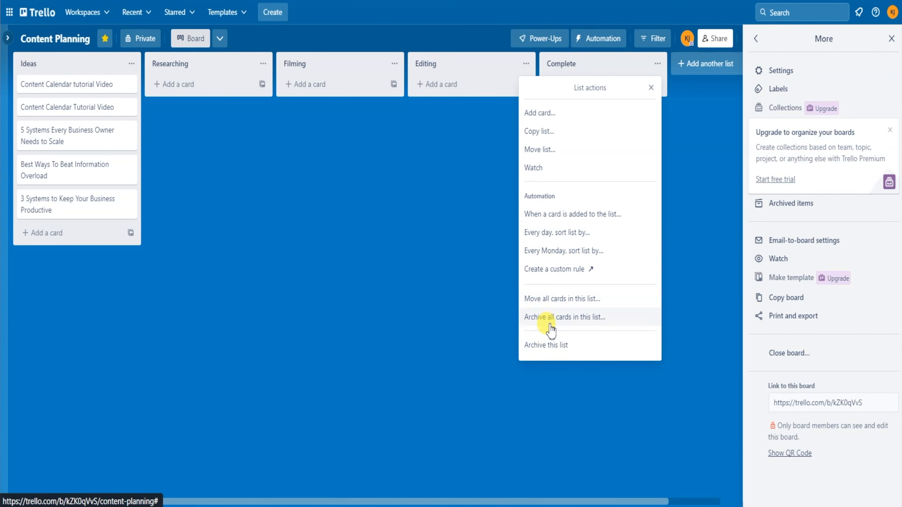
left_click(548, 347)
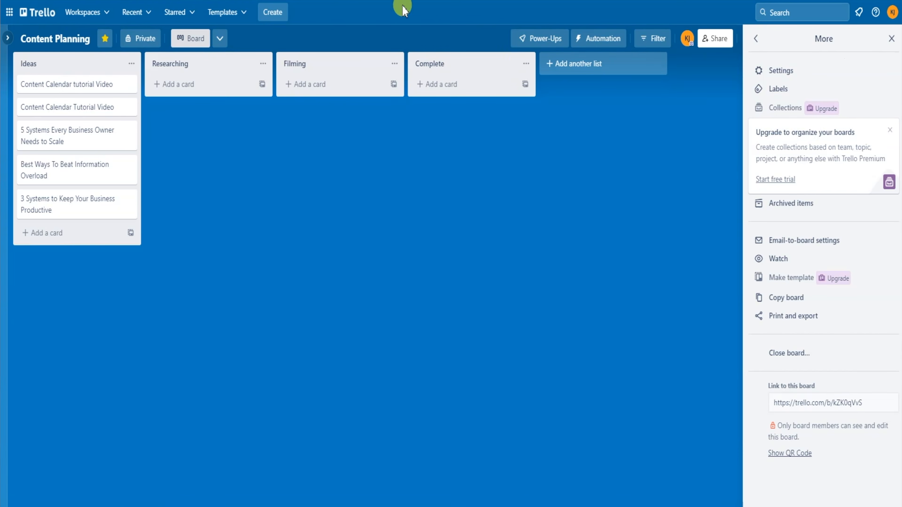
left_click(790, 203)
left_click(870, 75)
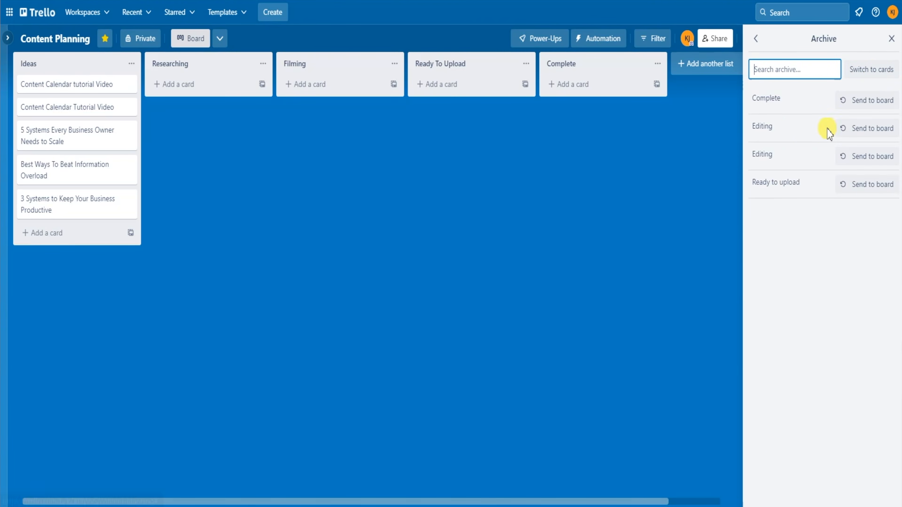
left_click(861, 129)
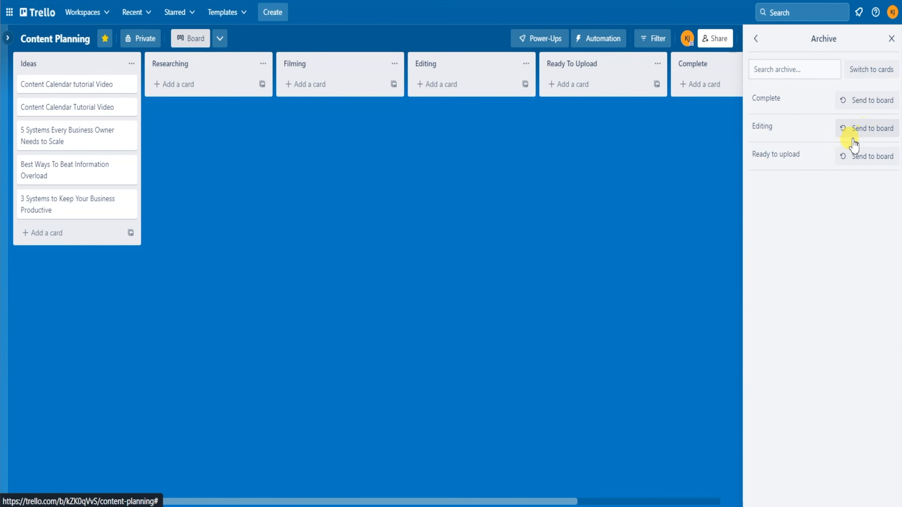
left_click(757, 39)
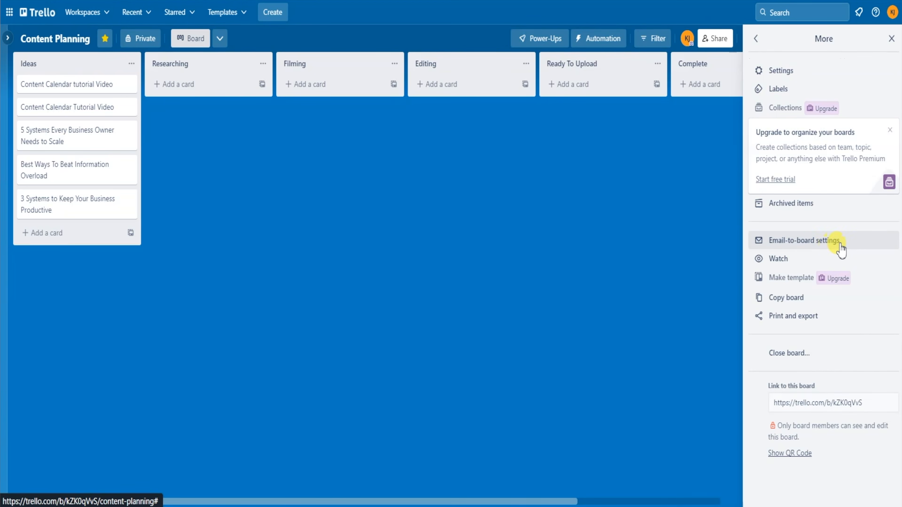
Step: Review the board's email-to-board, copy, print and export, and close options, dismissing each without changes
left_click(854, 243)
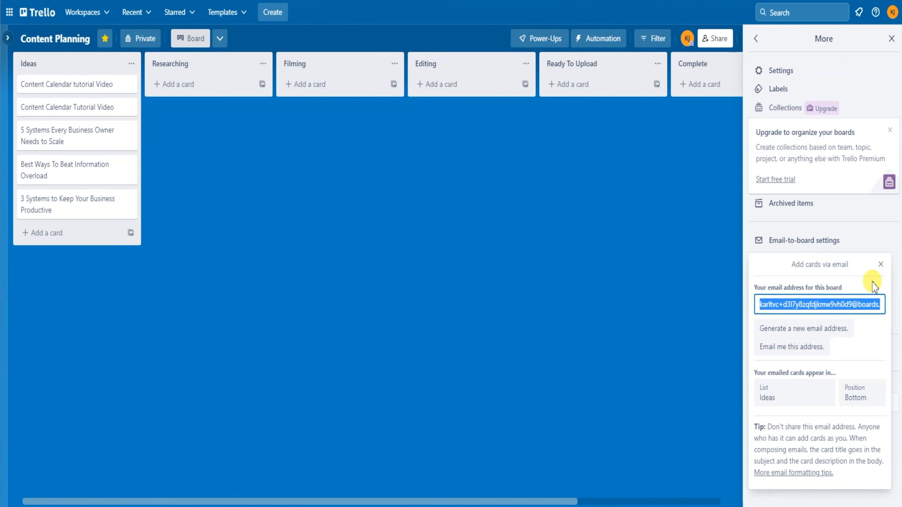
left_click(880, 265)
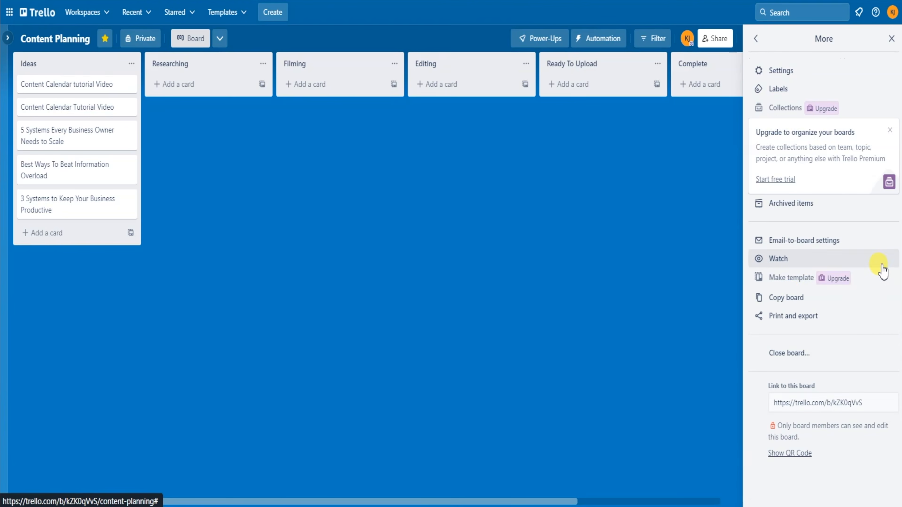
left_click(795, 298)
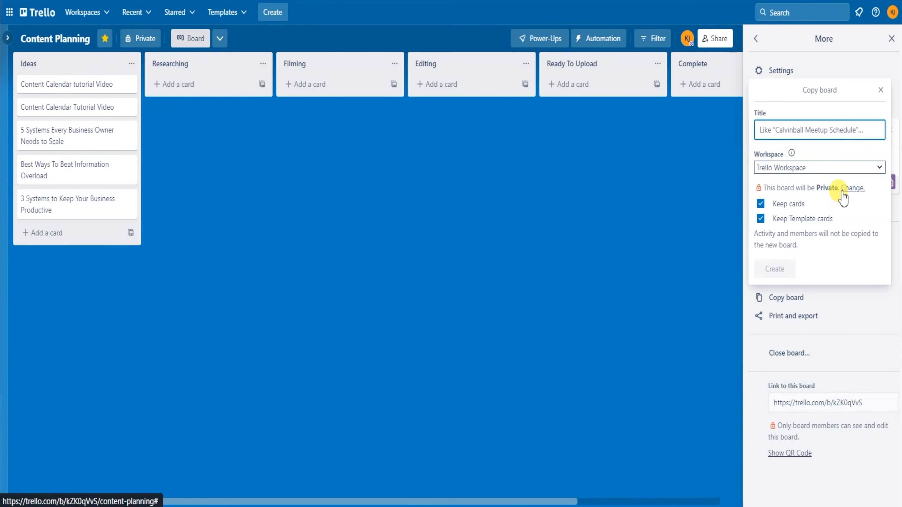
left_click(880, 93)
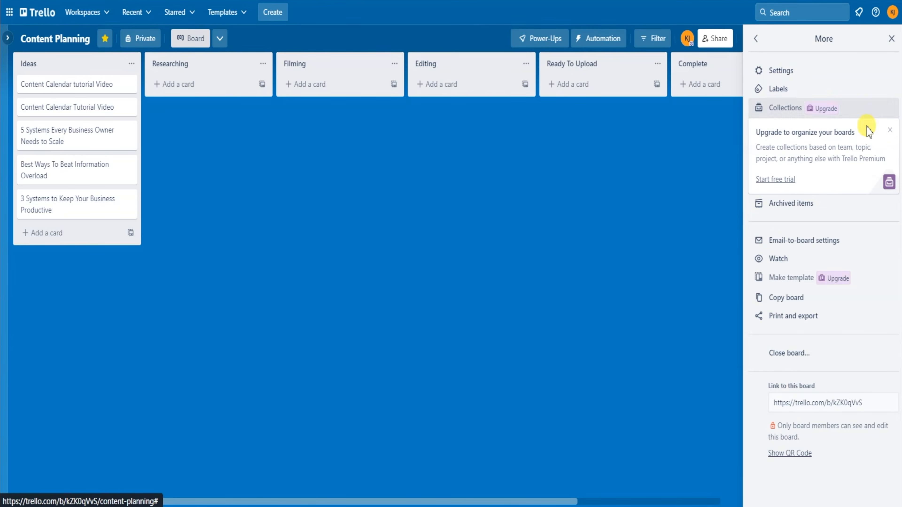
left_click(799, 316)
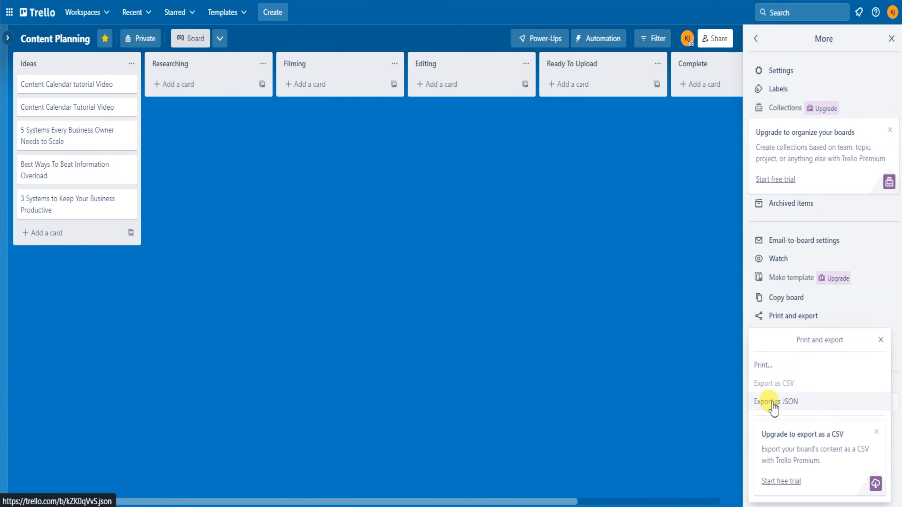
left_click(880, 341)
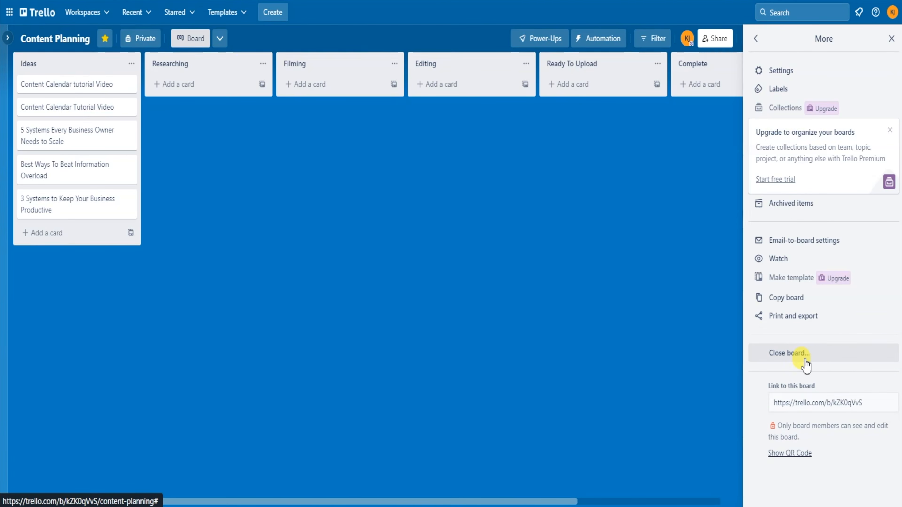
left_click(831, 355)
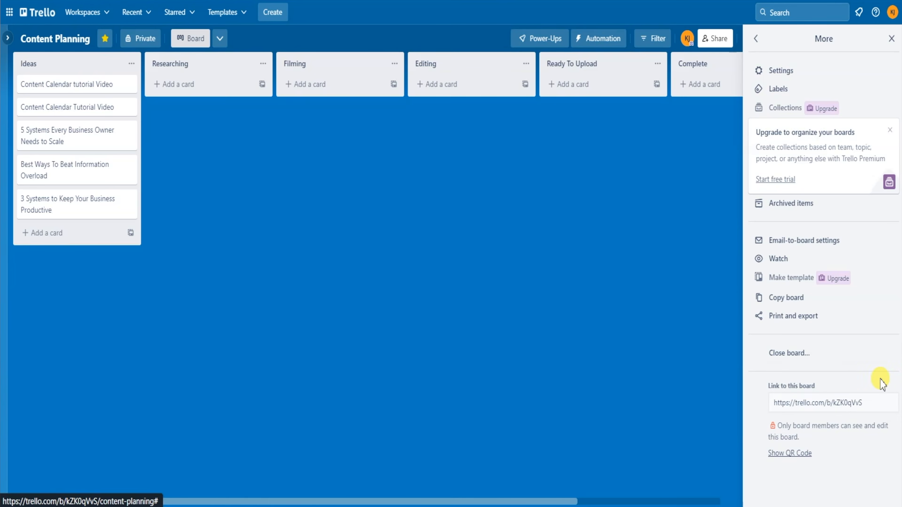
left_click(878, 377)
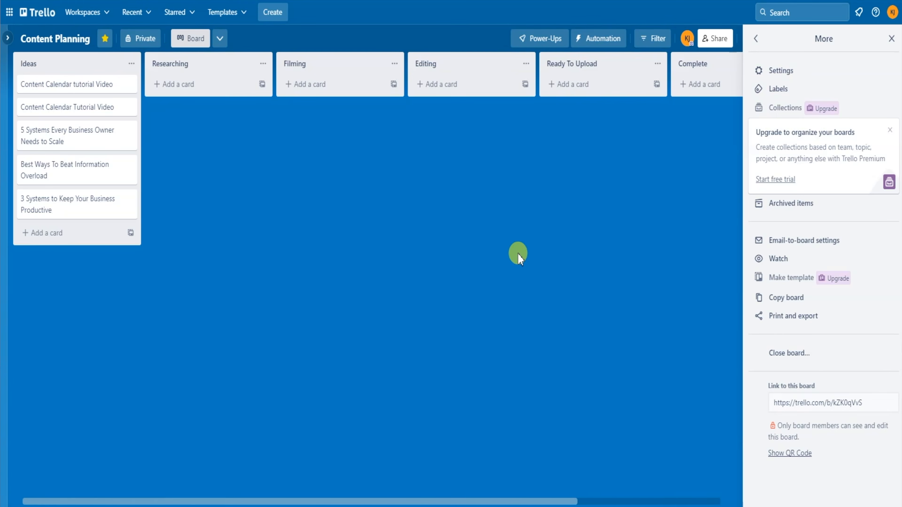
Step: Expand the workspace sidebar and open the option for adding workspace members
left_click(6, 39)
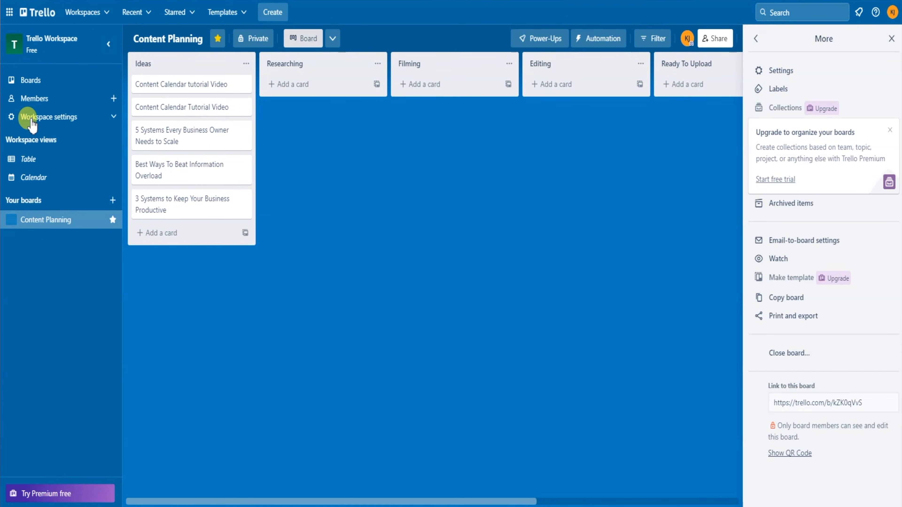
left_click(114, 98)
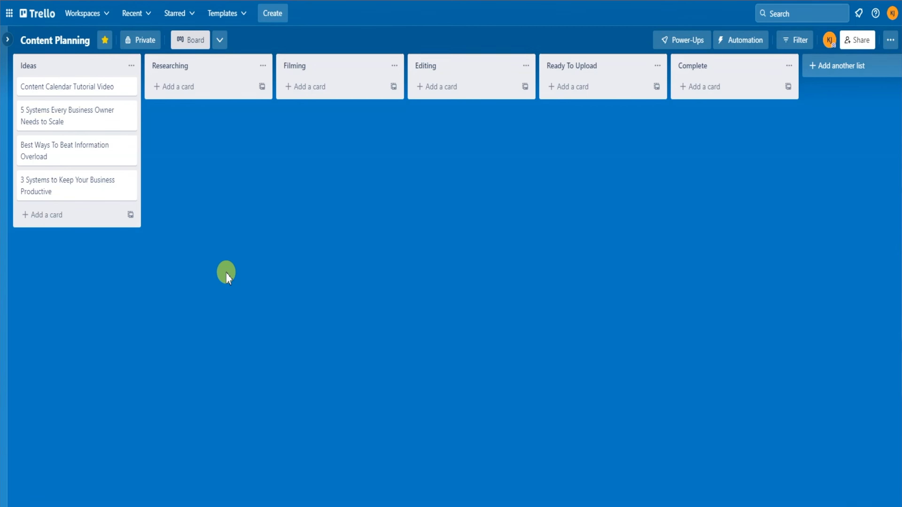
Step: Add the cards "5 Must Know Websites For Entrepreneurs" and "The Best AI Tools for Productivity" to the Ideas list
left_click(57, 216)
type("5 ")
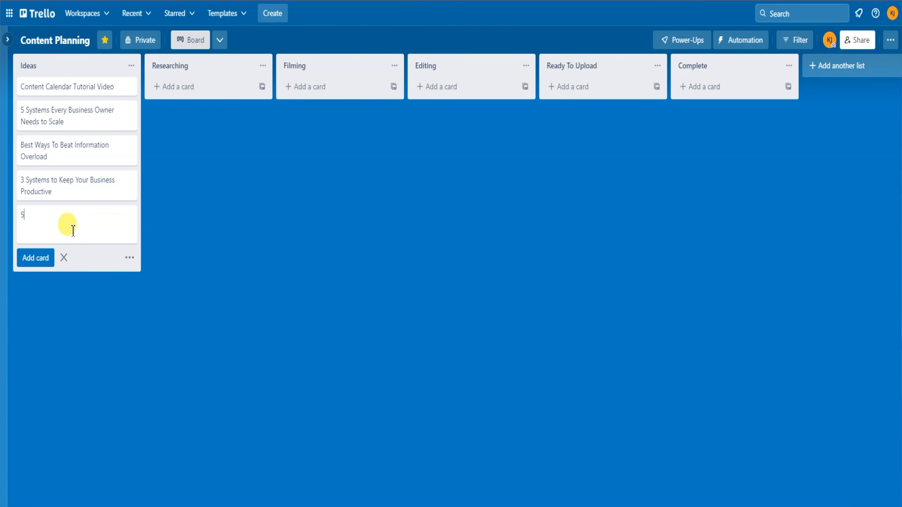
type("Must Know Websi")
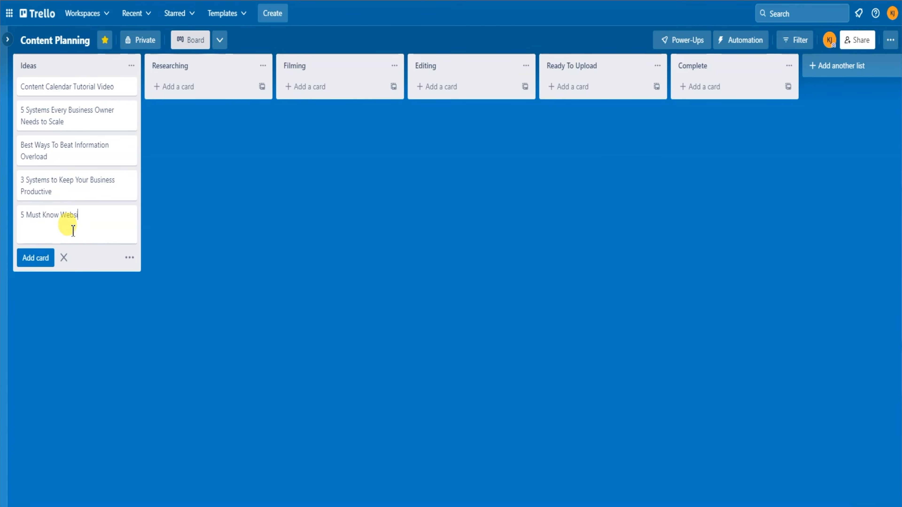
type("tes For Entrepreneurs")
key("Return")
type("The Best AI Tools for Productivity")
key("Return")
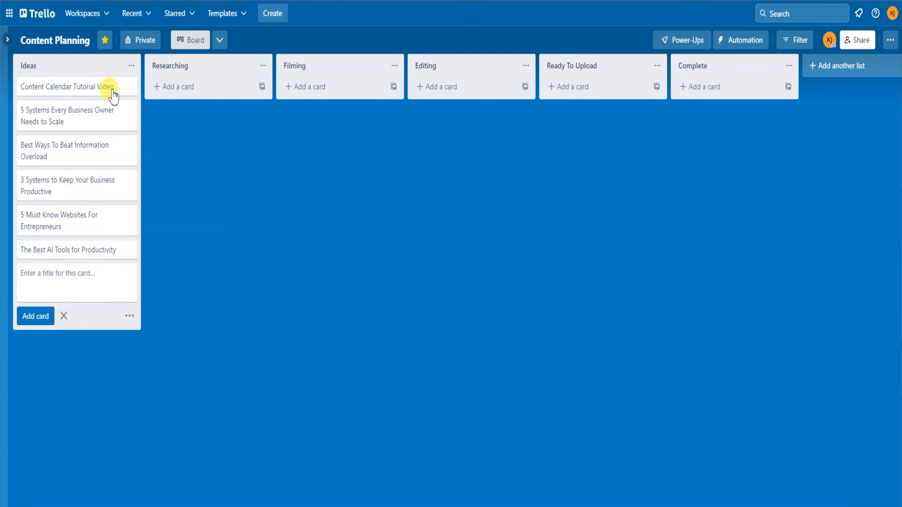
Step: Open the Content Calendar Tutorial Video card and its title for editing, leaving the title without changes
left_click(99, 89)
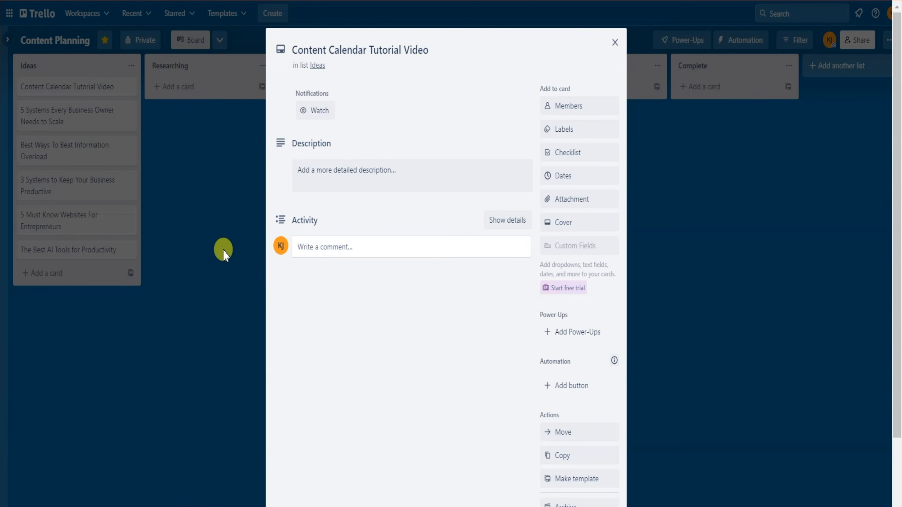
left_click(369, 50)
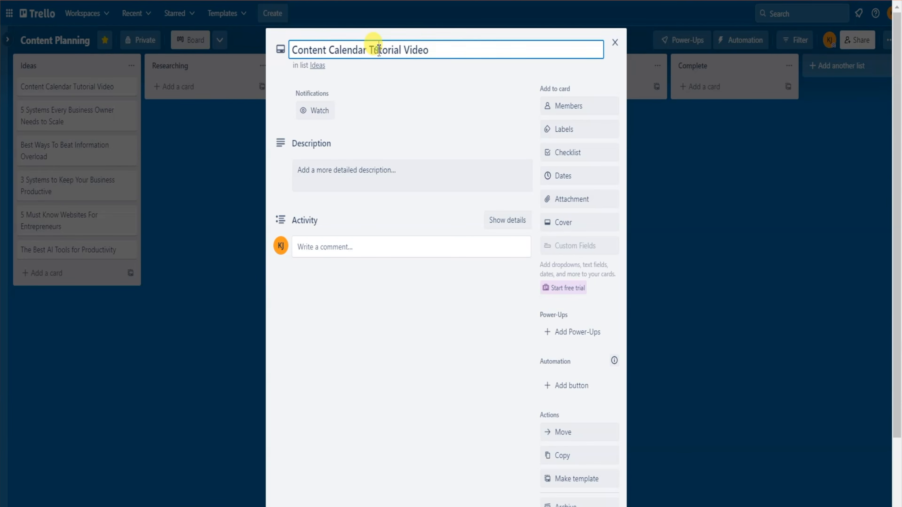
left_click_drag(335, 49, 432, 49)
left_click(432, 49)
left_click(546, 69)
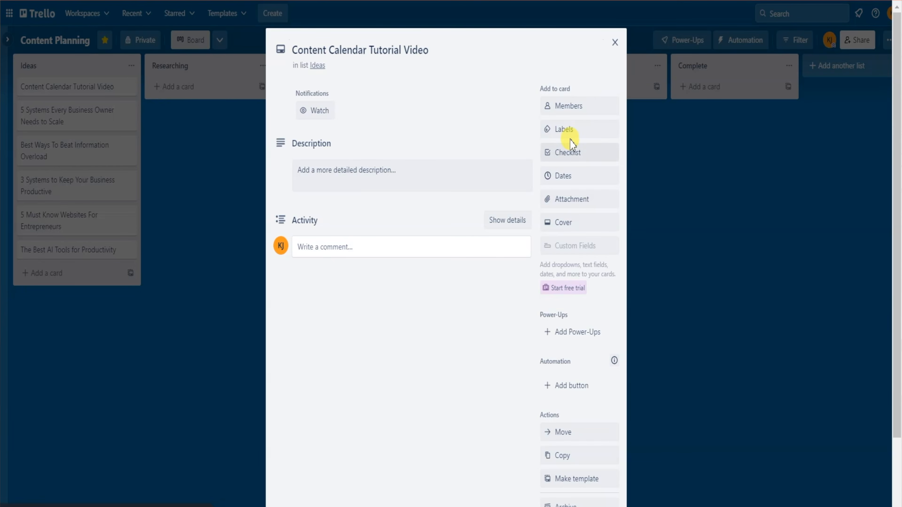
Step: Assign the listed board member to the Content Calendar Tutorial Video card, and view the option for adding more members
left_click(589, 113)
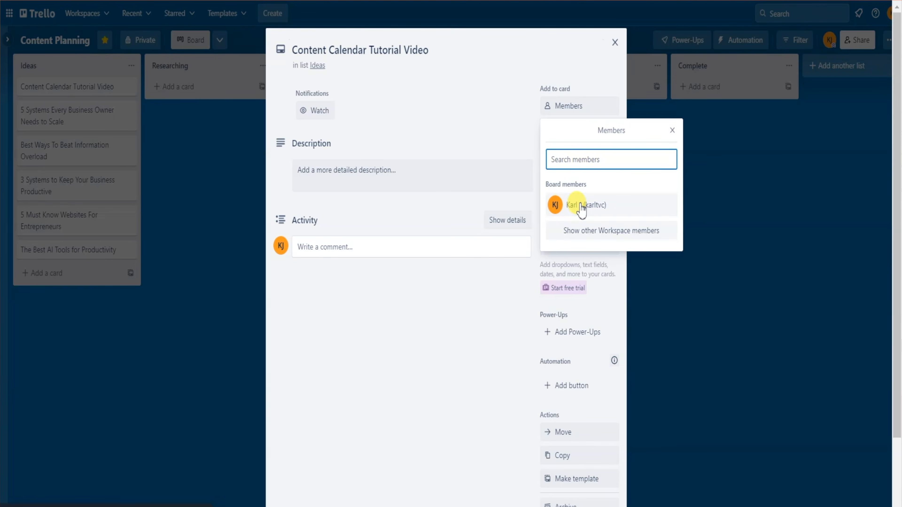
left_click(564, 209)
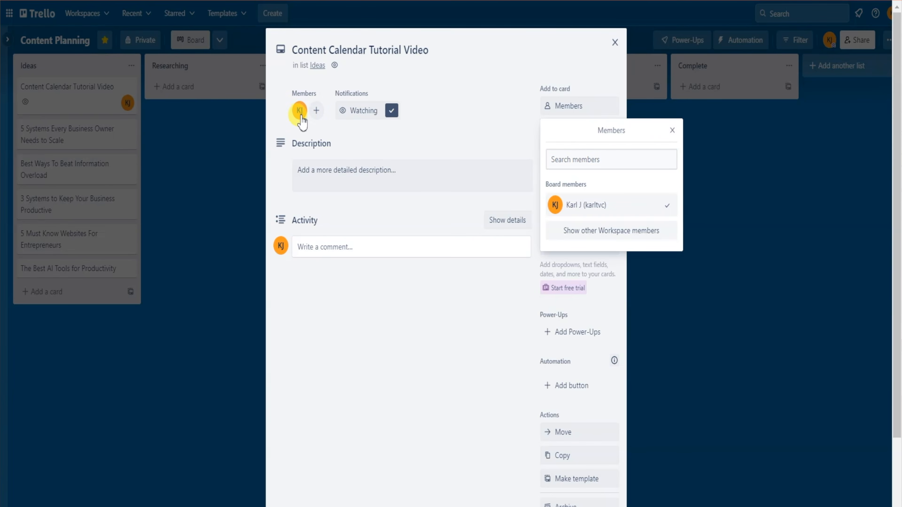
left_click(494, 103)
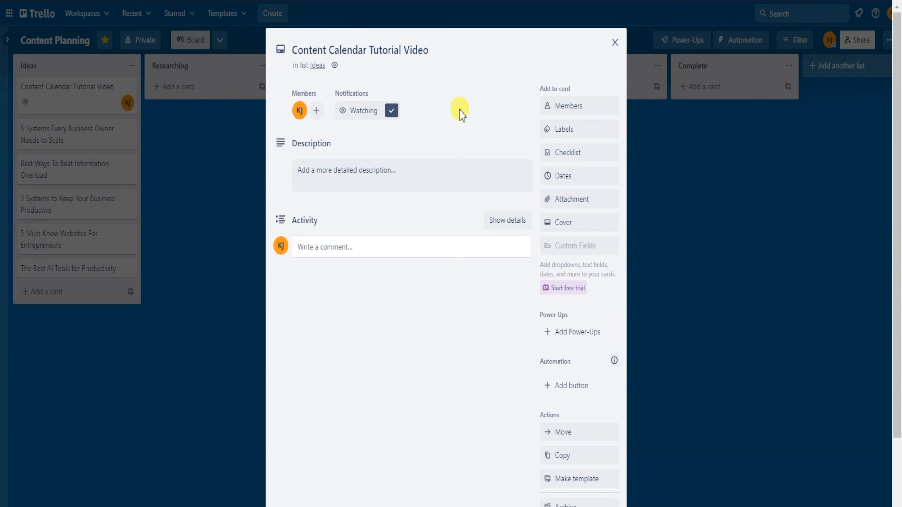
left_click(316, 112)
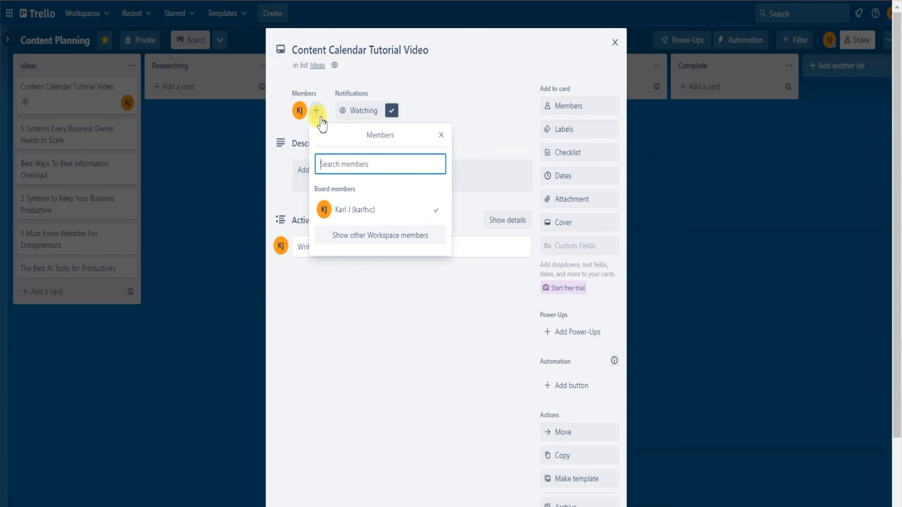
left_click(442, 136)
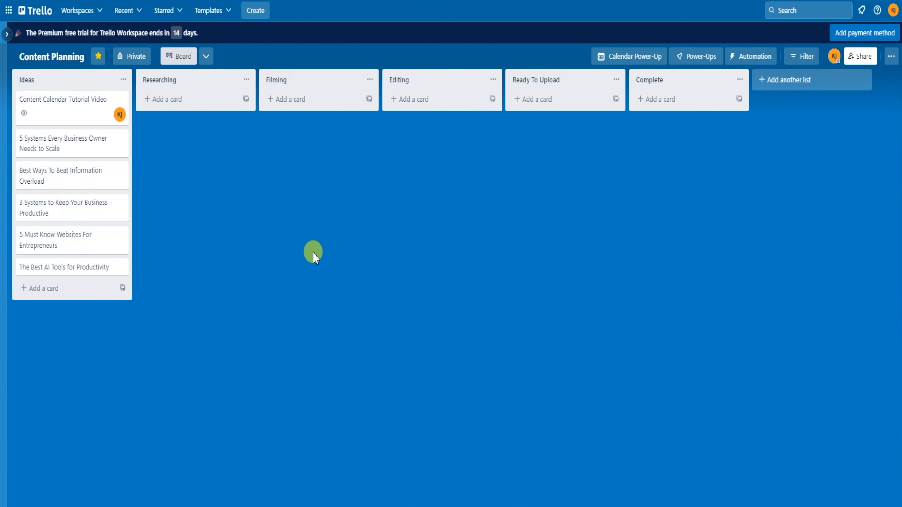
Step: From the Content Calendar Tutorial Video card, name the red label "YouTube Video" and the blue label "Instagram Video"
left_click(91, 109)
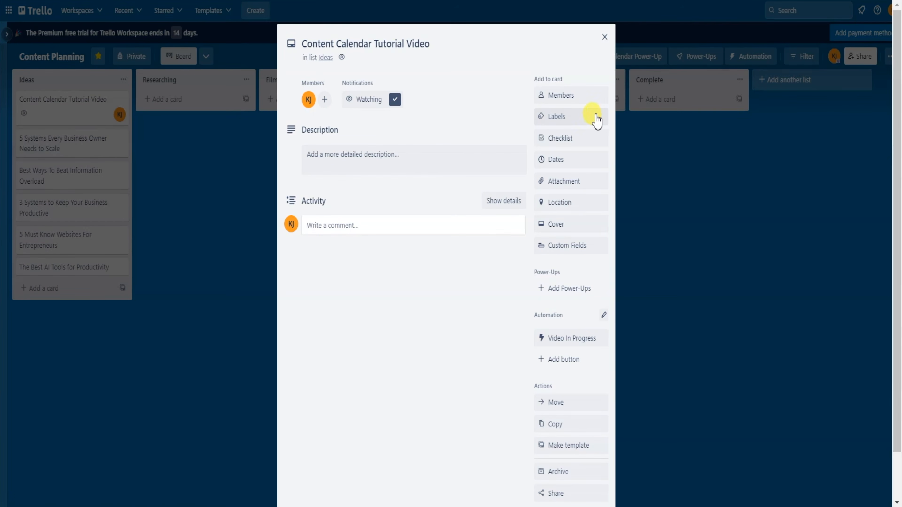
left_click(587, 121)
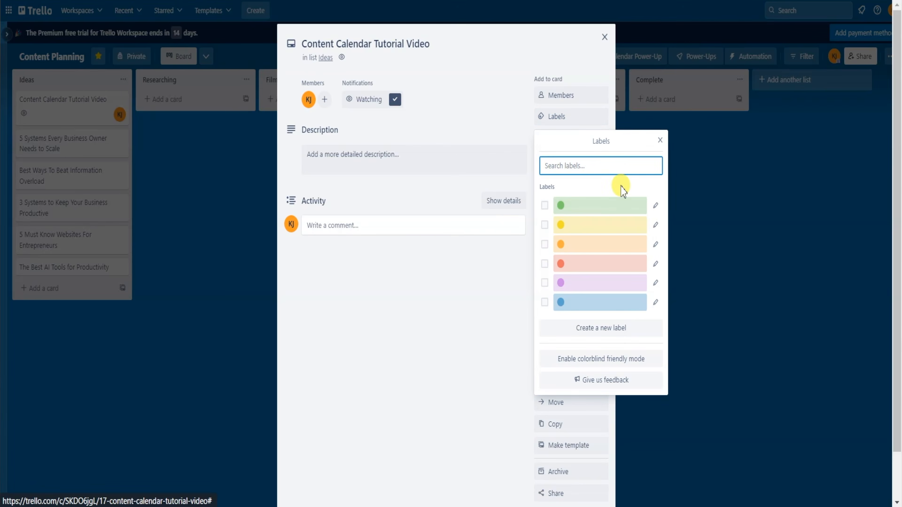
left_click(655, 261)
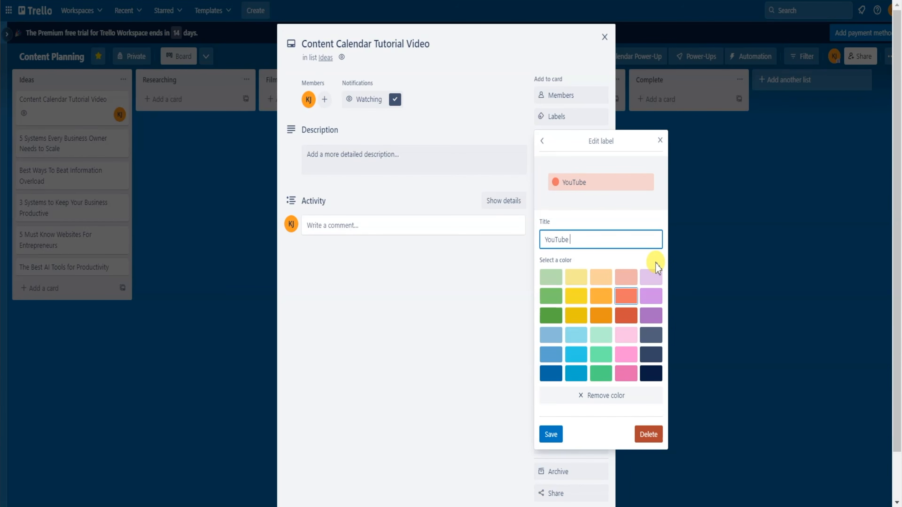
left_click(551, 434)
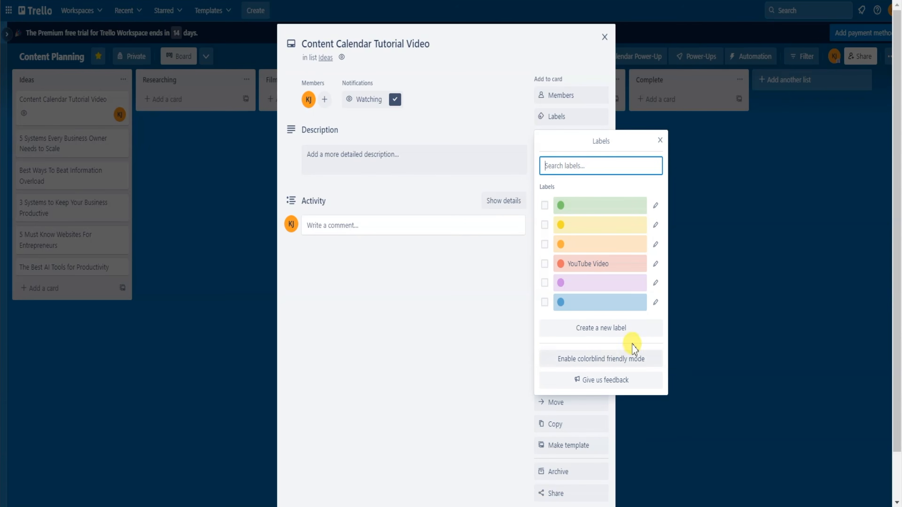
left_click(655, 302)
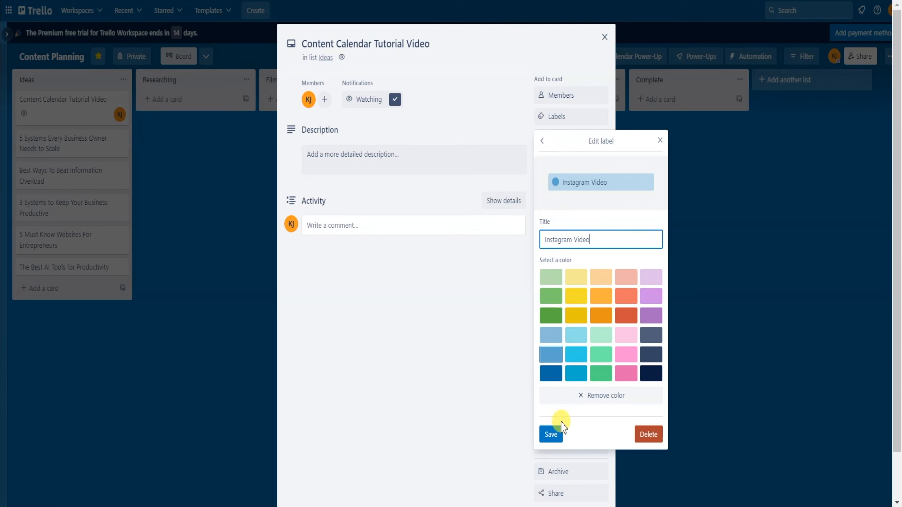
left_click(551, 433)
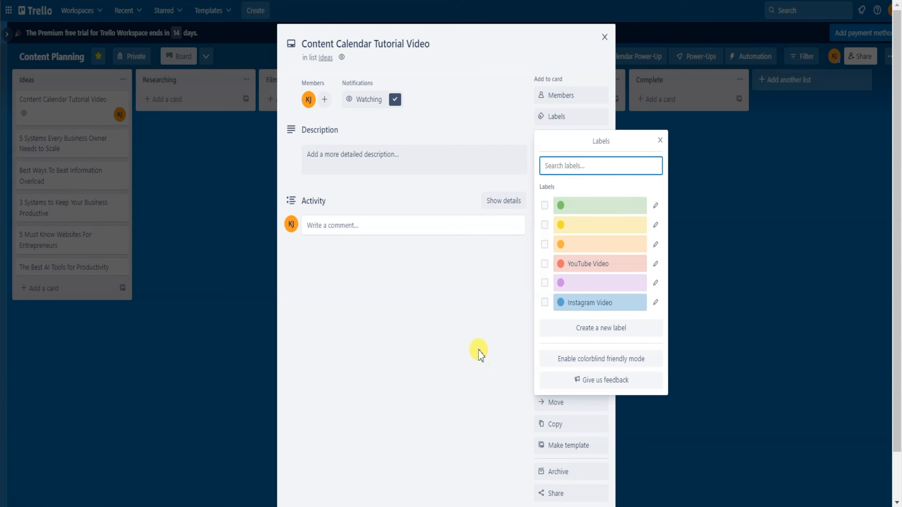
Step: Apply the YouTube Video label to the Content Calendar Tutorial Video card and close the card
left_click(545, 264)
left_click(659, 141)
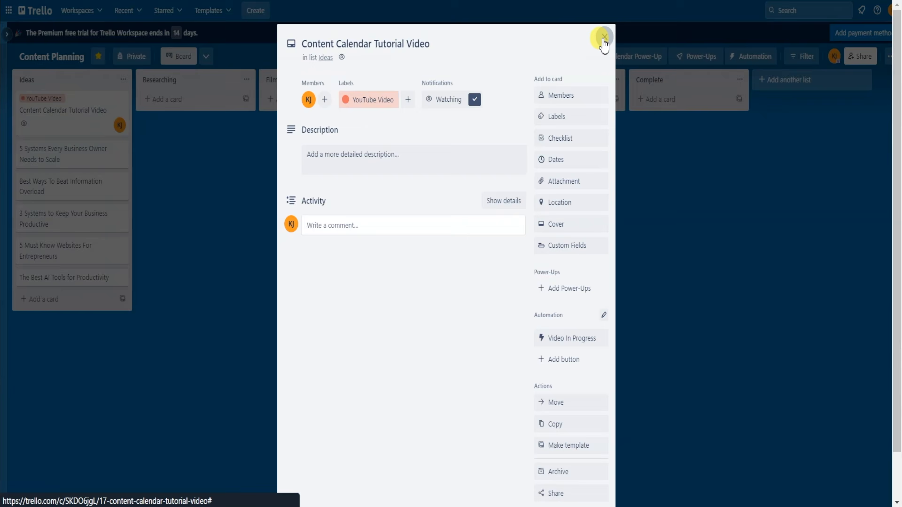
left_click(604, 37)
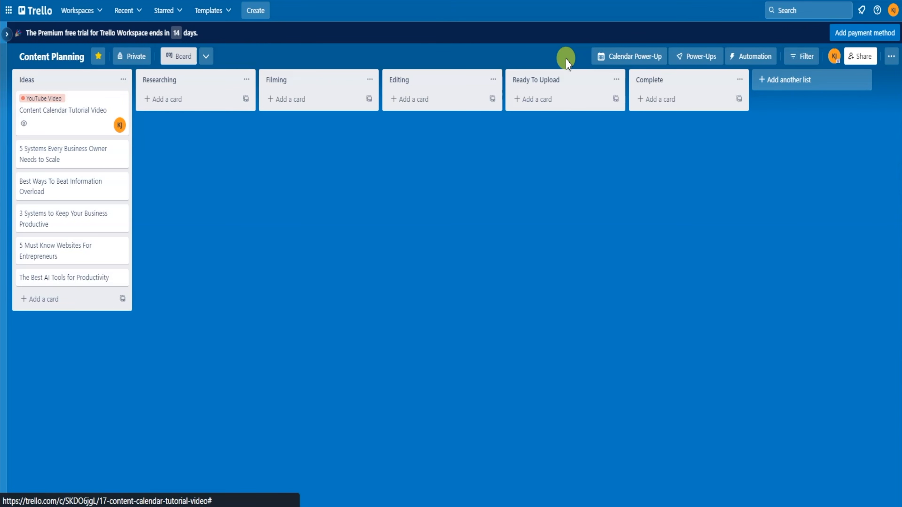
Step: Apply the Instagram Video label to the "5 Systems Every Business Owner Needs to Scale" card
left_click(107, 159)
left_click(556, 117)
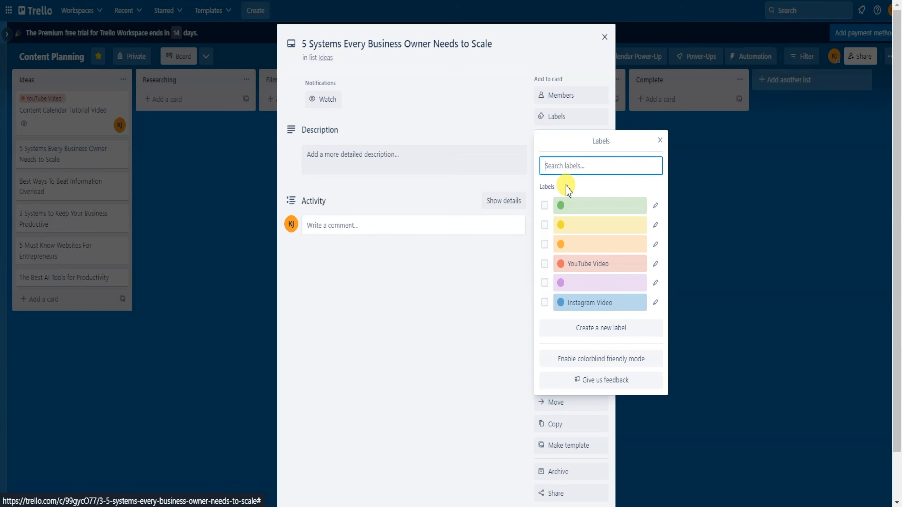
left_click(545, 302)
left_click(639, 93)
left_click(605, 37)
Step: Apply the YouTube Video label to the "Best Ways To Beat Information Overload" card
left_click(114, 196)
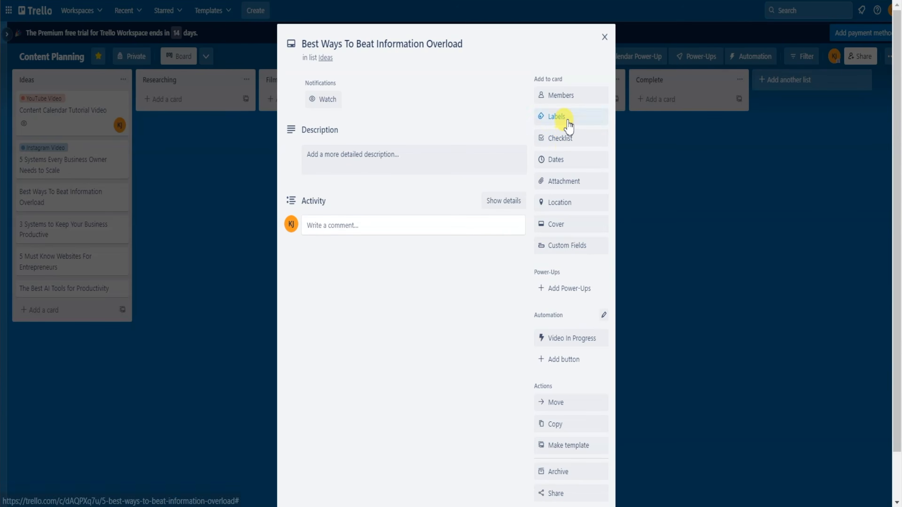
left_click(560, 118)
left_click(543, 262)
left_click(615, 71)
left_click(616, 71)
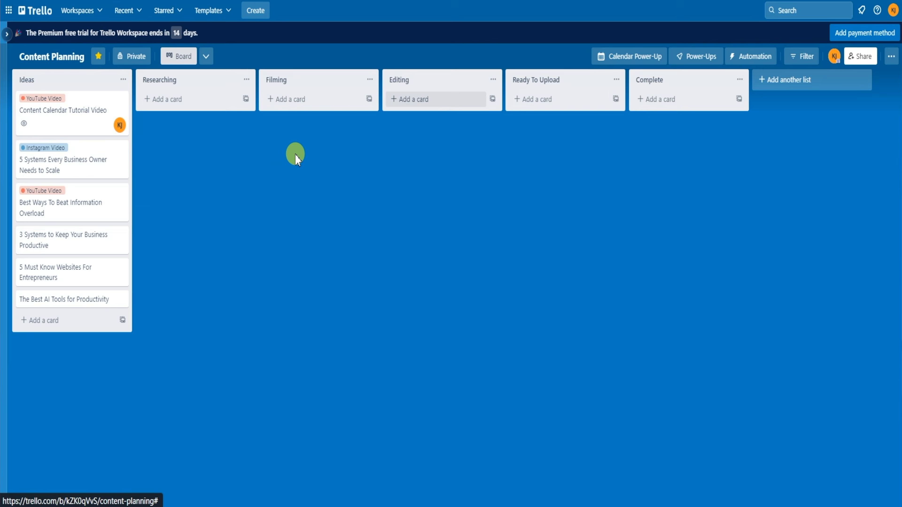
Step: Apply the YouTube Video label to the "3 Systems to Keep Your Business Productive" card
left_click(62, 240)
left_click(567, 121)
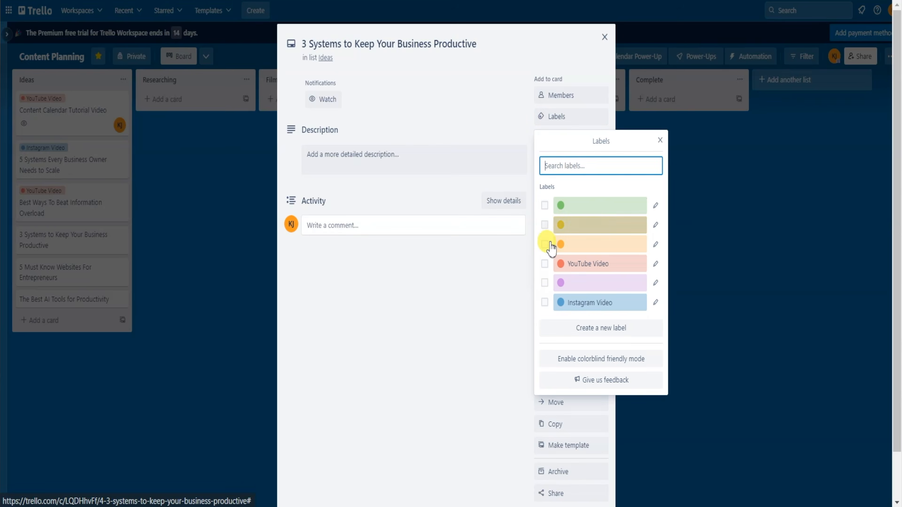
left_click(543, 262)
left_click(624, 89)
left_click(618, 71)
Step: Apply the Instagram Video label to the "5 Must Know Websites For Entrepreneurs" card
left_click(71, 283)
left_click(556, 117)
left_click(544, 303)
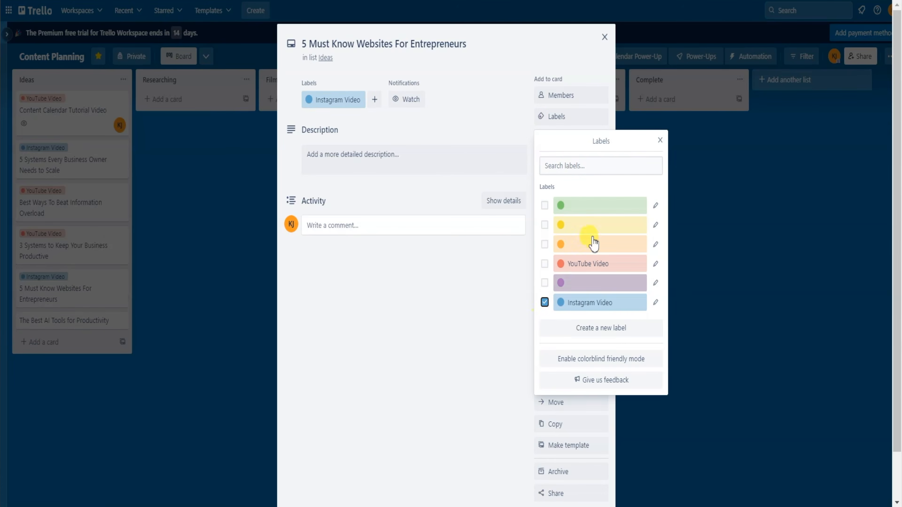
left_click(660, 140)
left_click(605, 36)
Step: Apply the YouTube Video label to "The Best AI Tools for Productivity" card
left_click(67, 327)
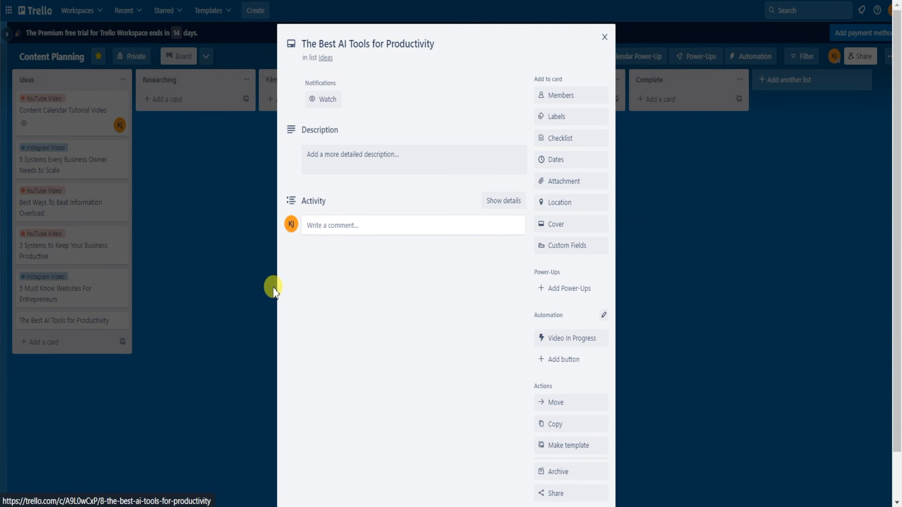
left_click(551, 116)
left_click(545, 263)
left_click(659, 140)
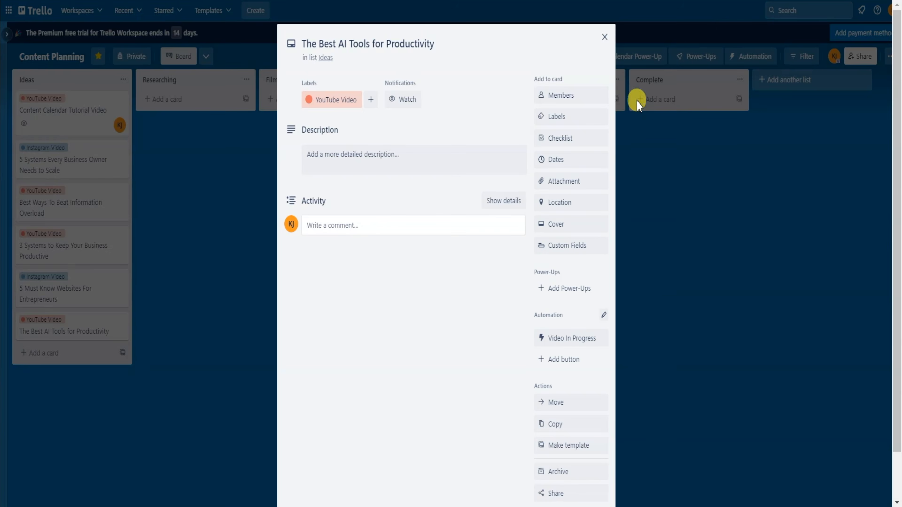
left_click(604, 37)
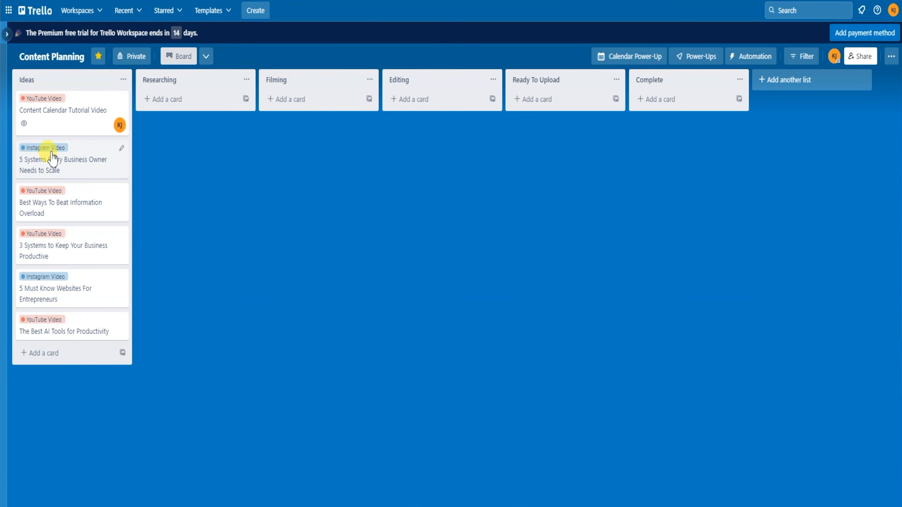
Step: Collapse the card labels on the board to colour bars, and expand them to show their names again
left_click(46, 149)
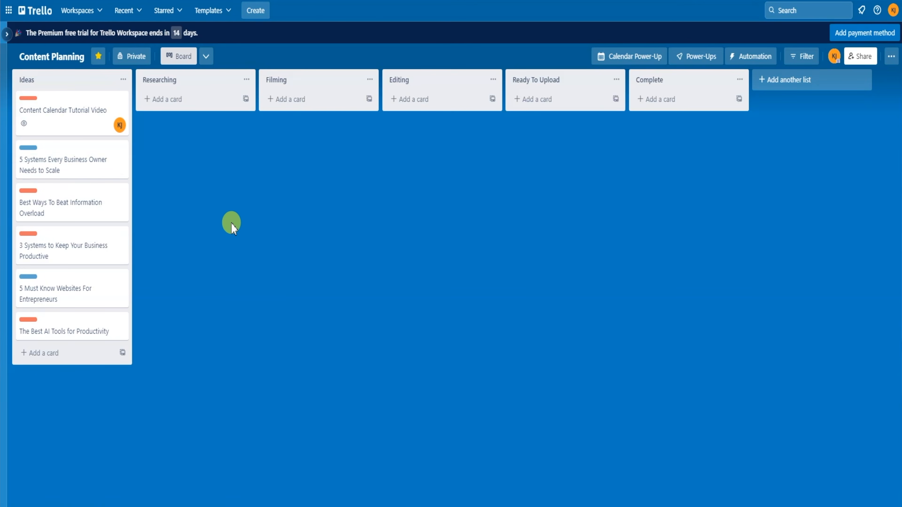
left_click(28, 148)
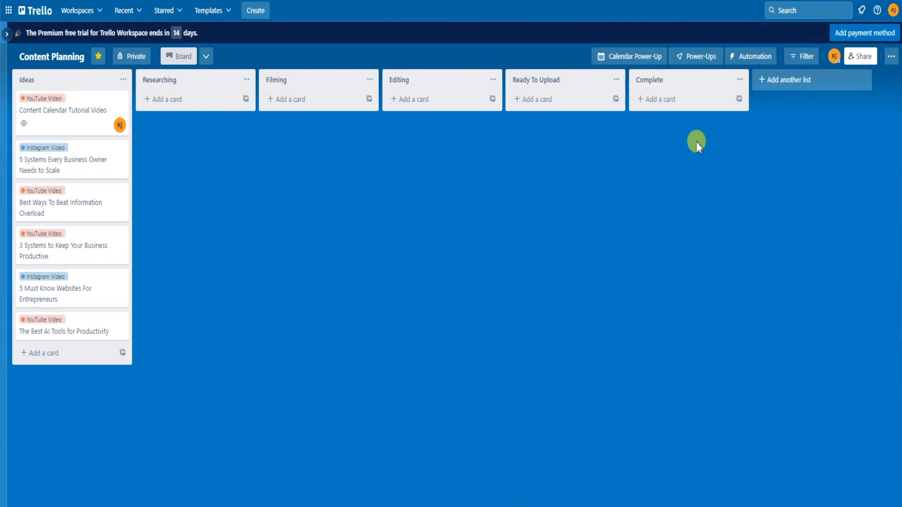
Step: Filter the board's cards by the YouTube Video label, clear that choice, and filter by the Instagram Video label instead
left_click(794, 61)
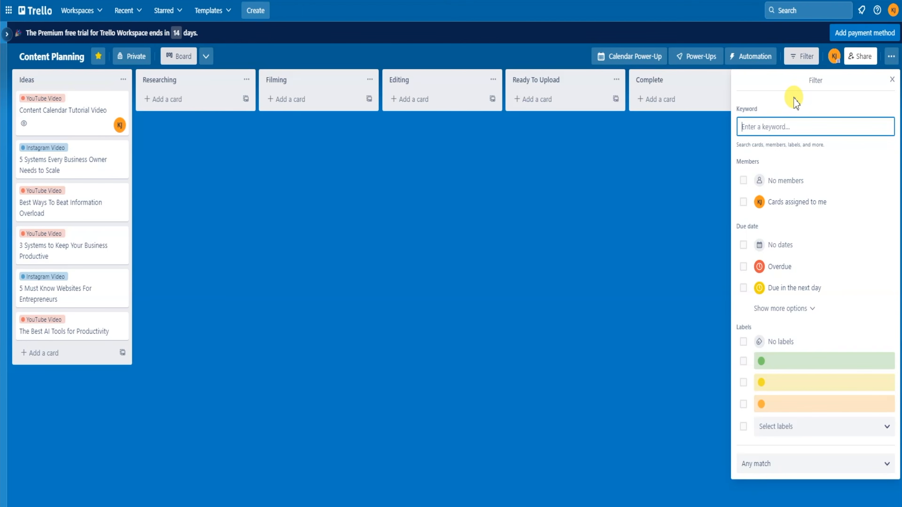
left_click(793, 426)
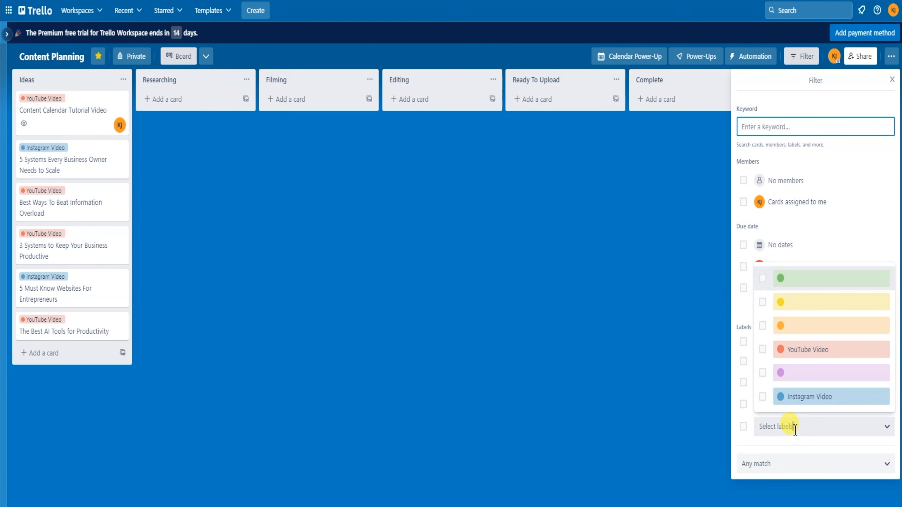
left_click(764, 352)
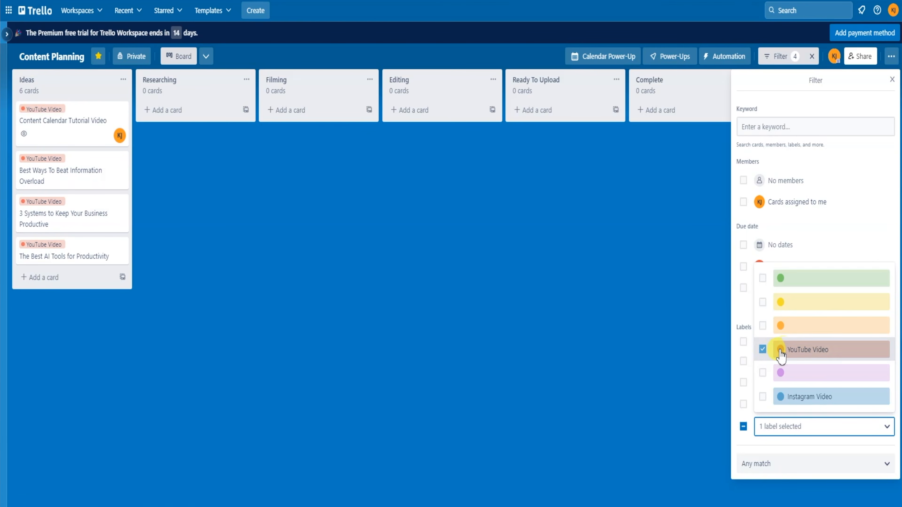
left_click(762, 348)
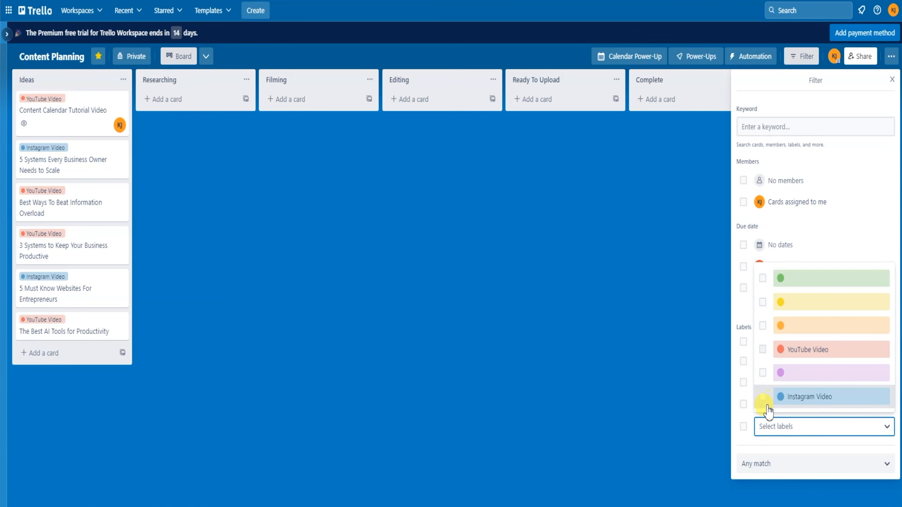
left_click(763, 398)
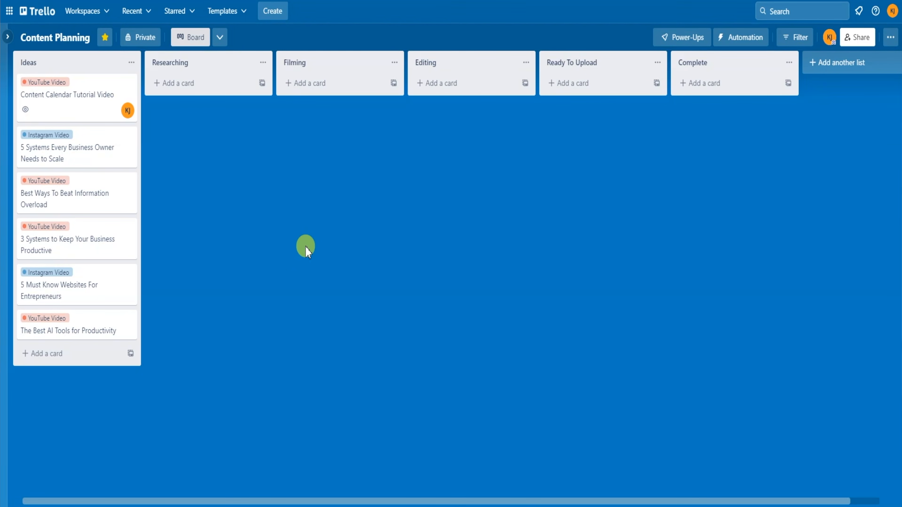
Step: Add a checklist titled "Video Production Checklist" to the "Content Calendar Tutorial Video" card
left_click(94, 104)
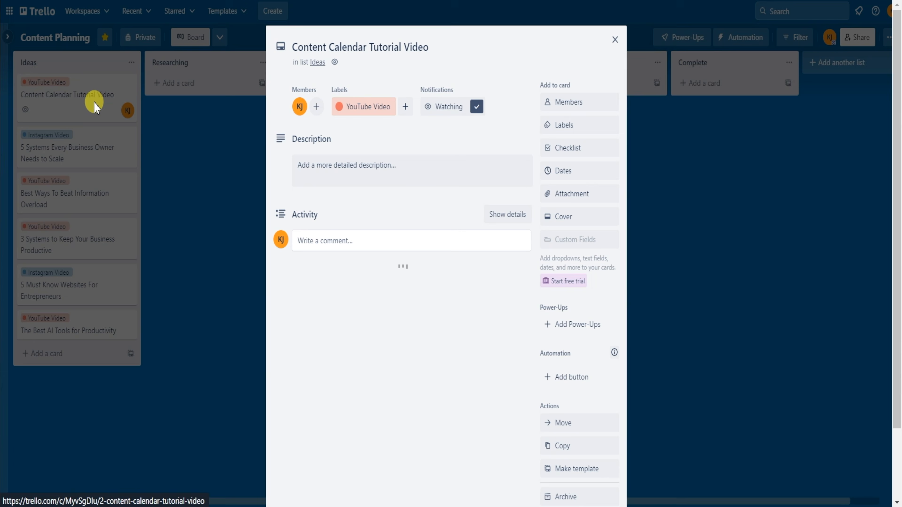
left_click(597, 153)
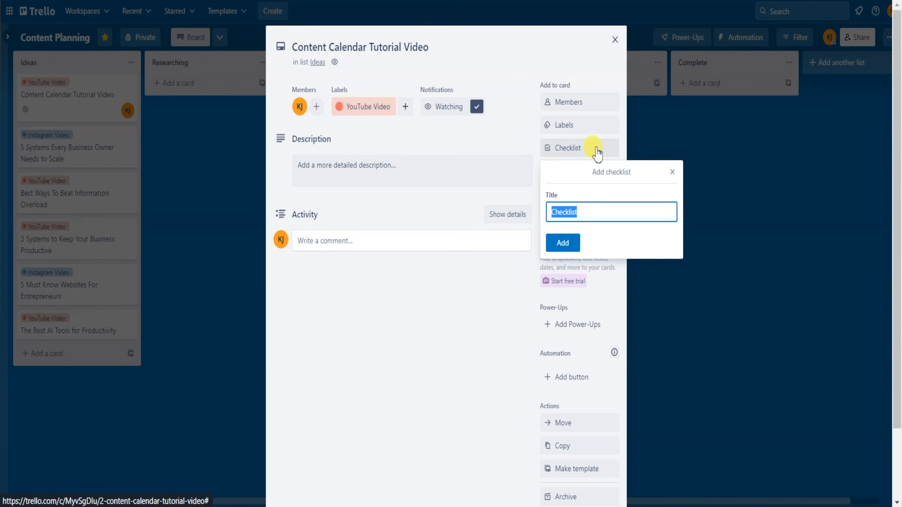
left_click(596, 212)
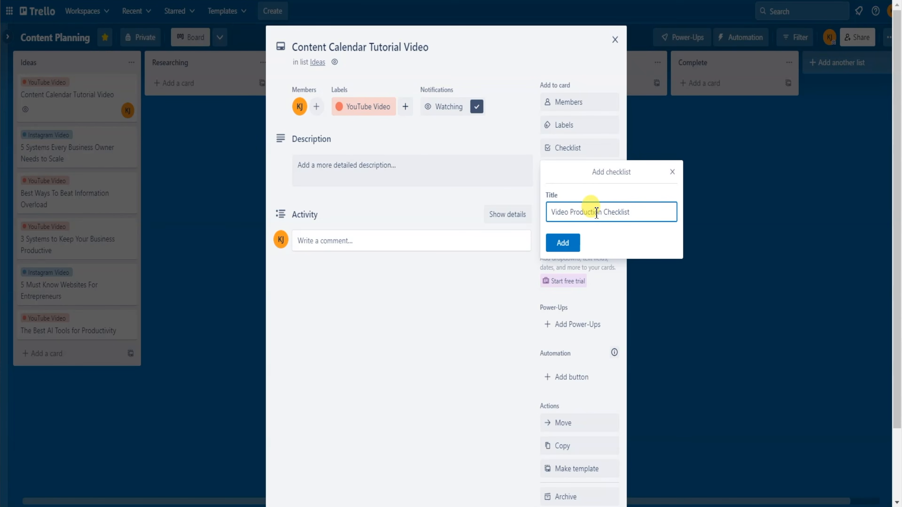
left_click(567, 244)
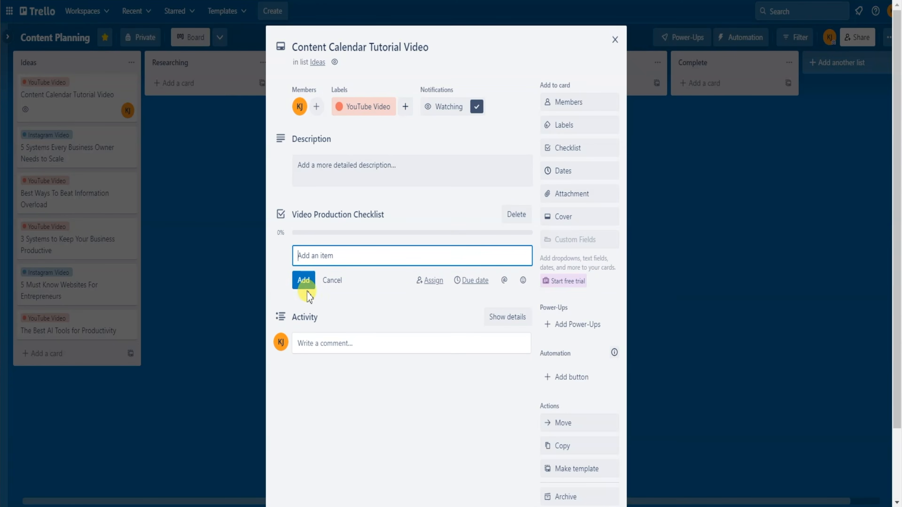
Step: Add the items Research, Script, Film B-Roll and Film A-Roll to the Video Production Checklist
type("Research")
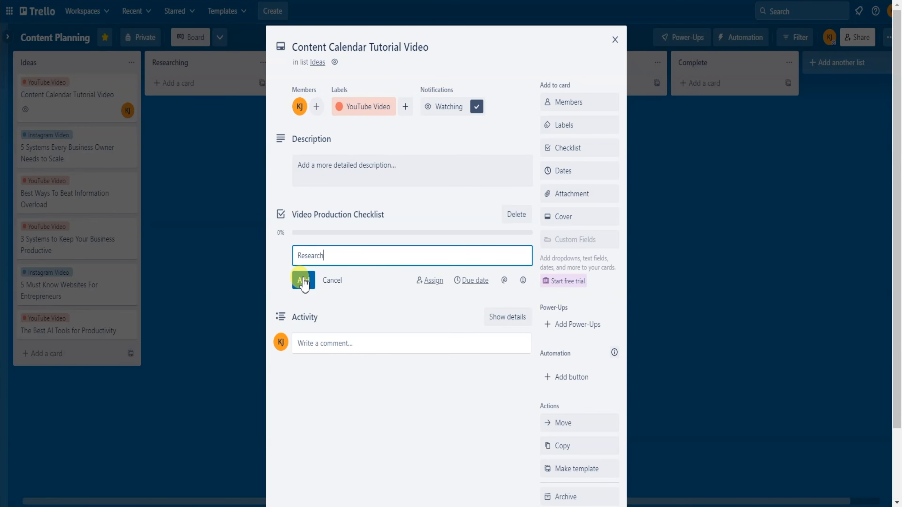
left_click(304, 282)
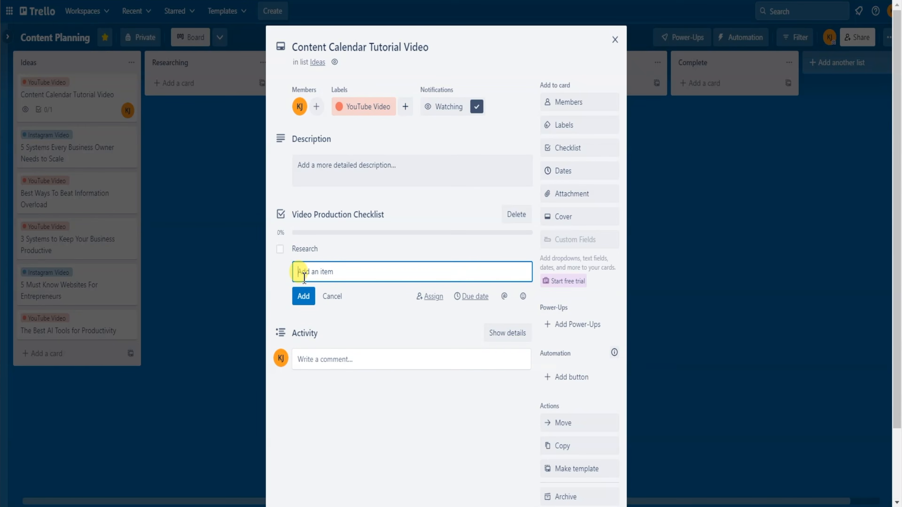
type("Script")
key("Return")
type("Film B")
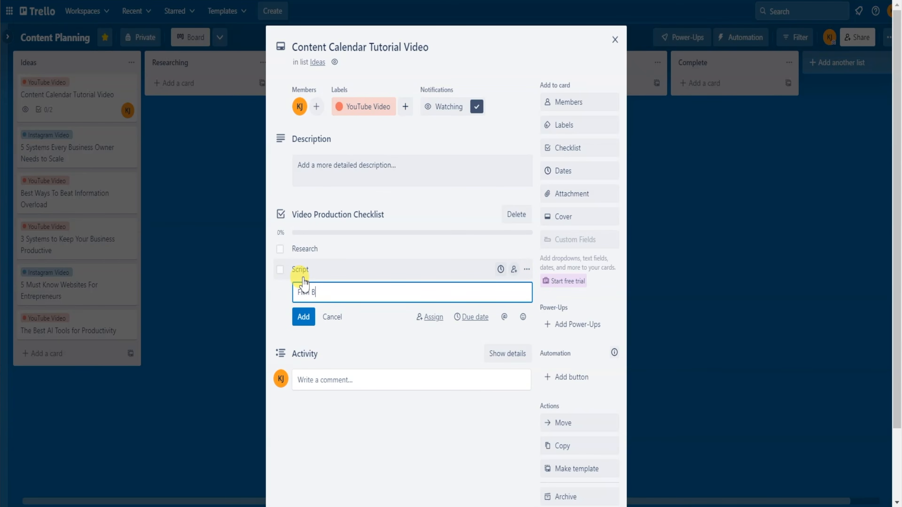
type("-Roll")
key("Return")
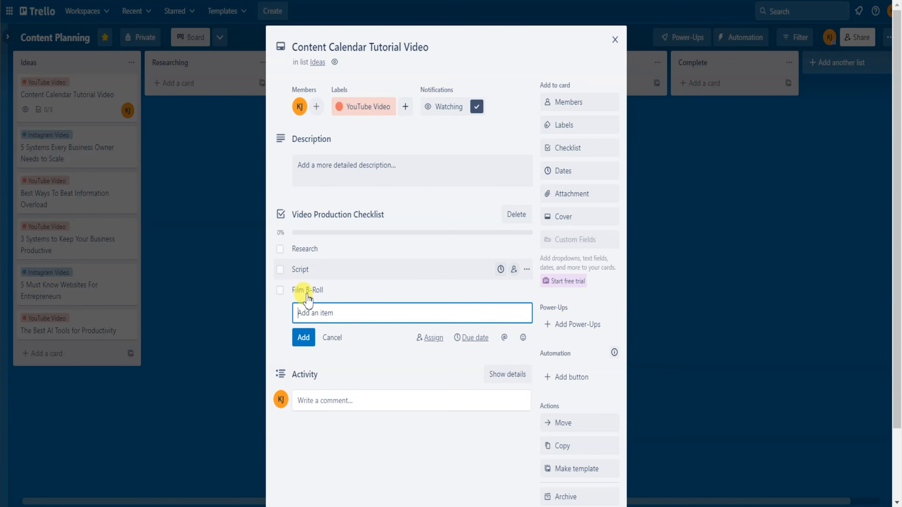
type("Film A-")
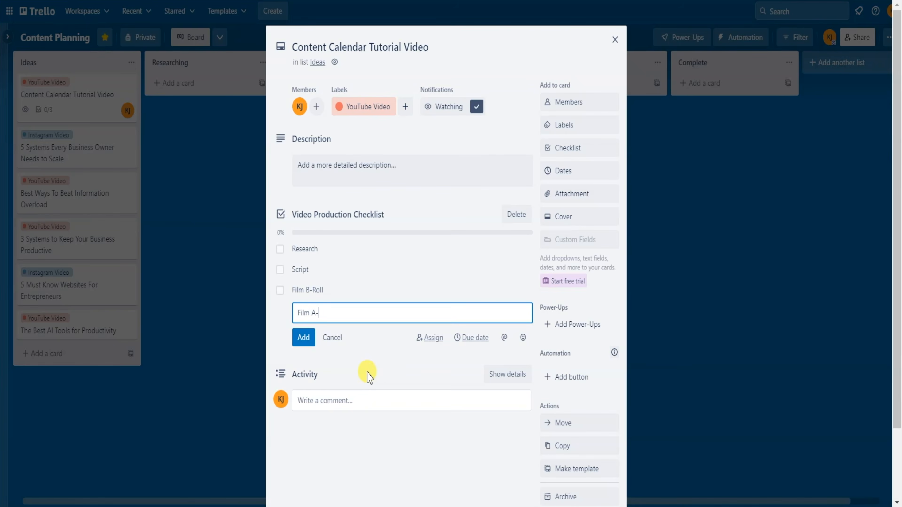
type("Roll")
key("Return")
Step: Add the items "Add a Call To Action", "Video Title" and "Thumnbnail" to the Video Production Checklist
type("Add s")
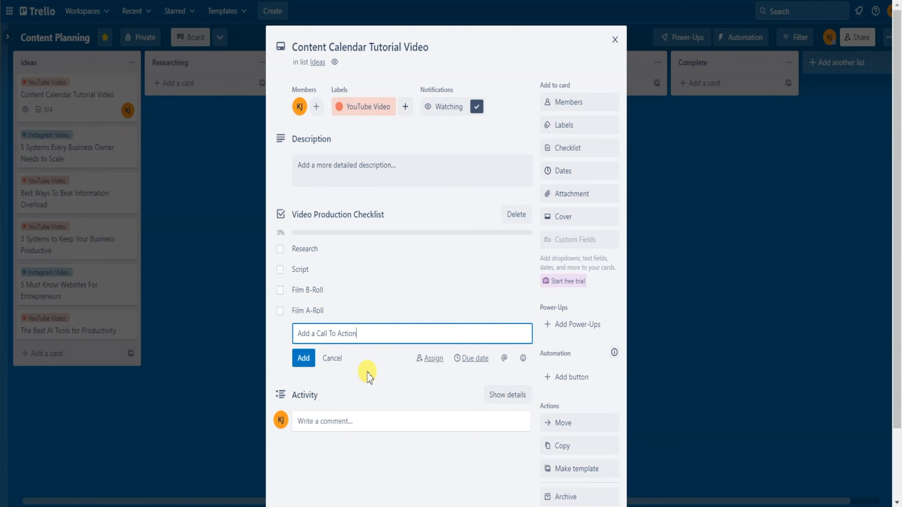
key("Return")
type("Video Title")
key("Return")
type("Thumbnail")
key("Return")
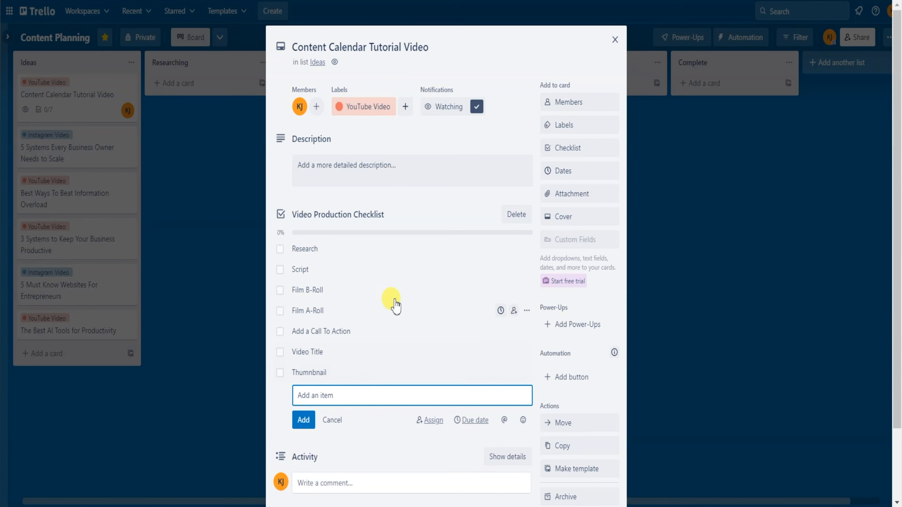
Step: Add a second checklist titled "Script" to the Content Calendar Tutorial Video card
left_click(580, 153)
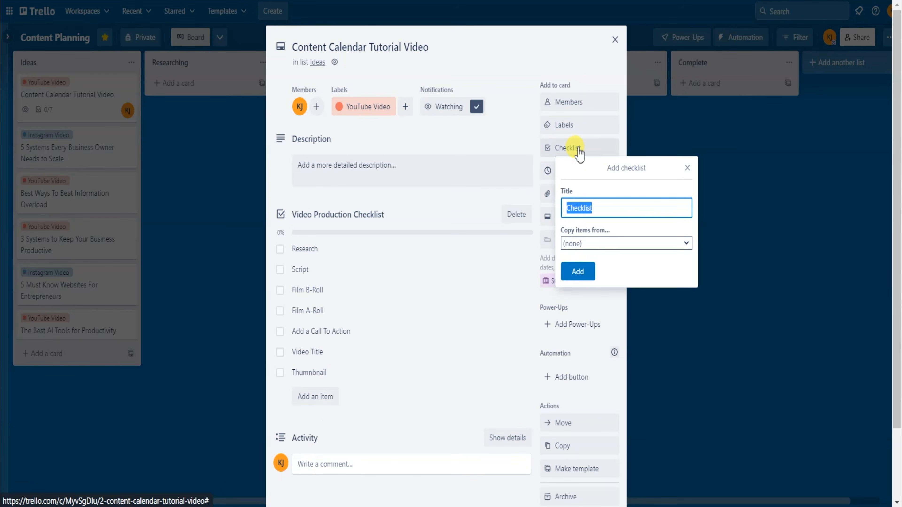
type("Script")
key("Return")
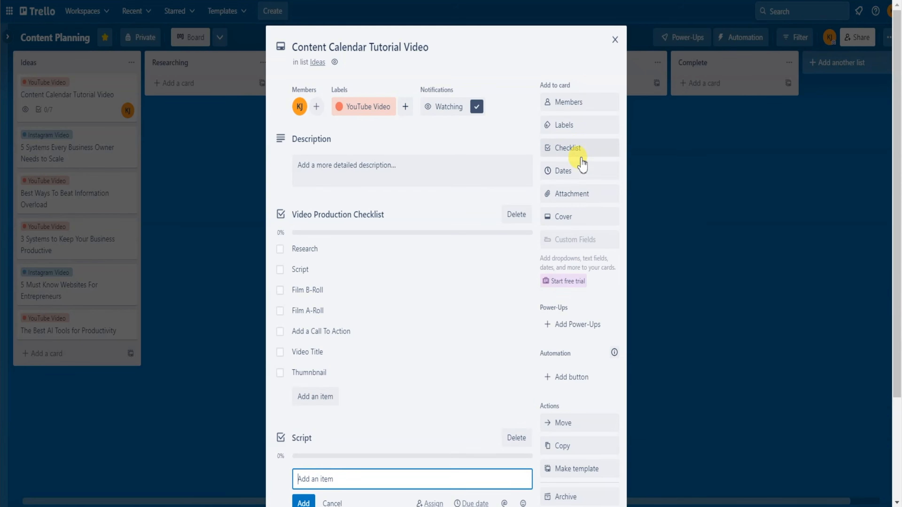
Step: Add the items Hook, Into, Content Tip 1 and Content Tip 2 to the Script checklist
type("Hook")
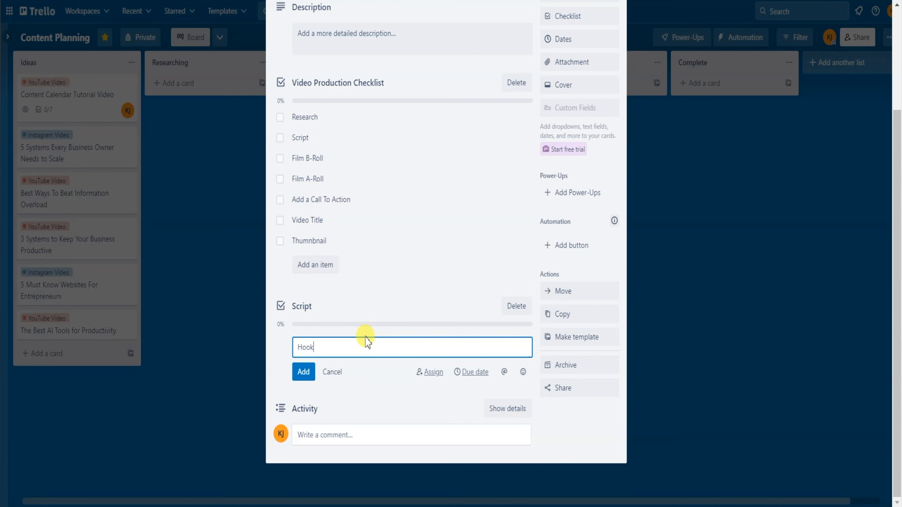
key("Return")
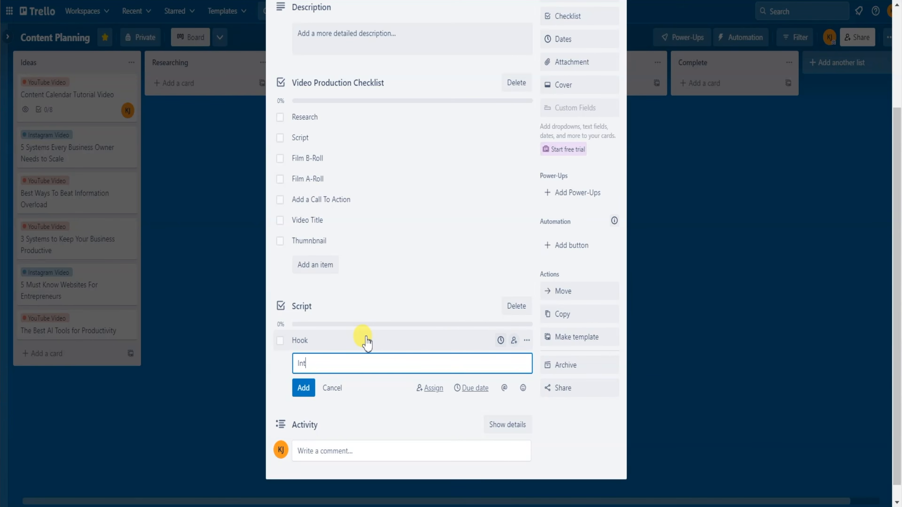
type("Into")
key("Return")
type("Content Tip 1")
key("Return")
type("Con")
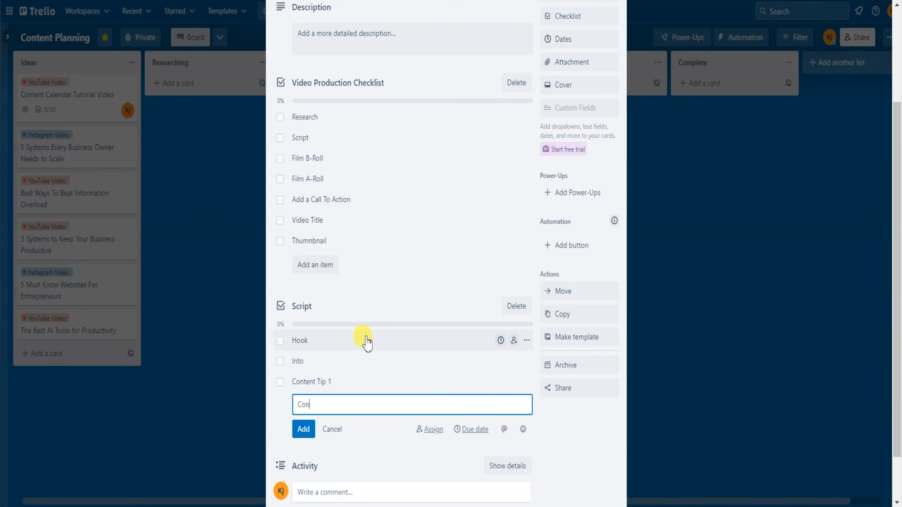
type("tent Tip 2")
key("Return")
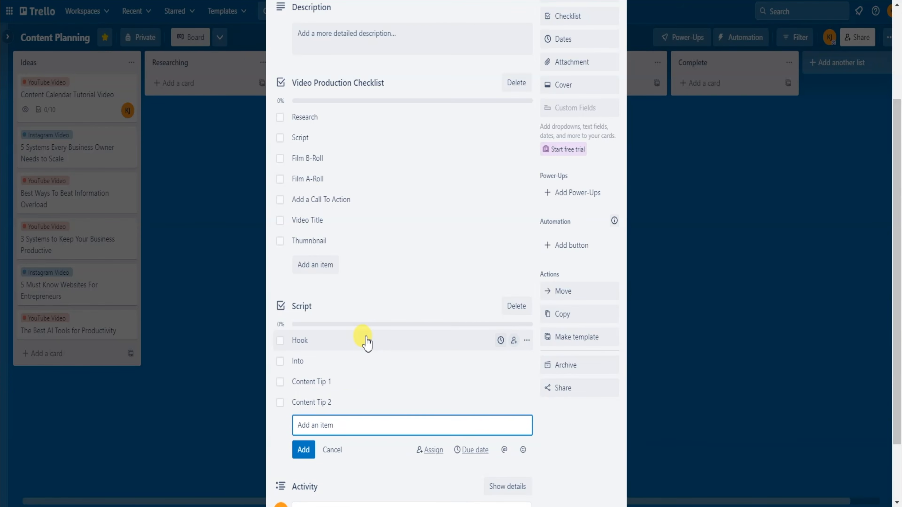
Step: Add the items Content Tip 3, Question of The Day and Call To Action to the Script checklist
type("Content Tip 3")
key("Return")
type("C")
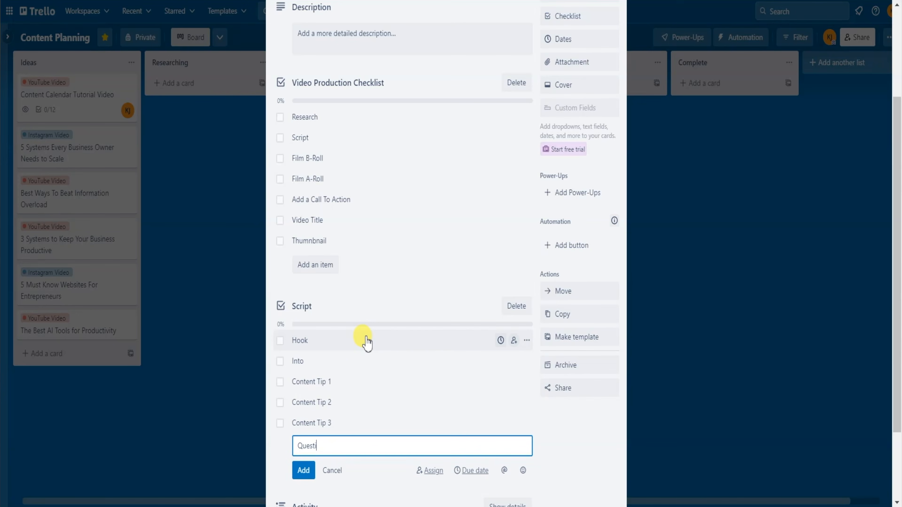
type("uestion of The Day")
key("Return")
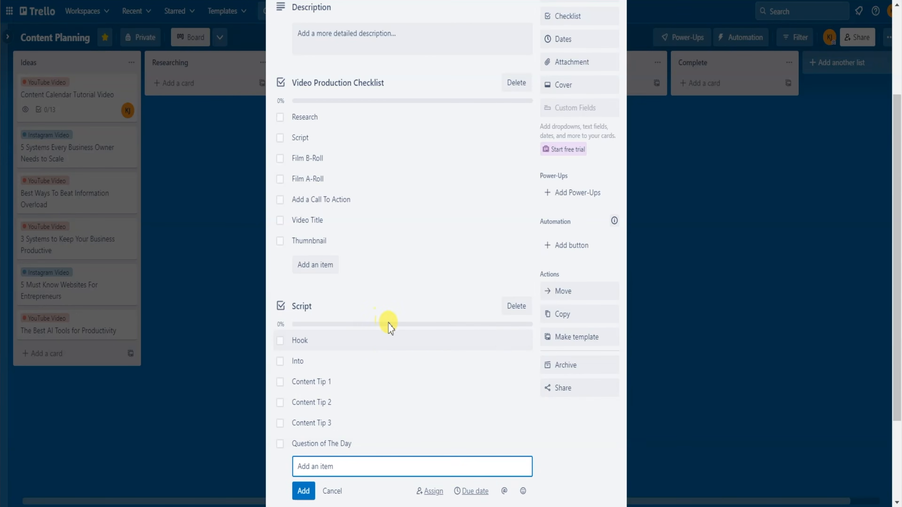
type("Call To Action")
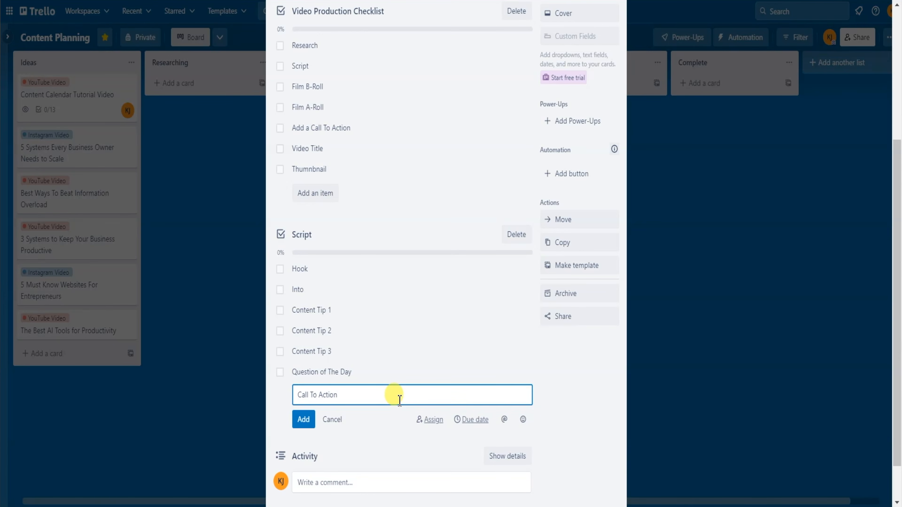
key("Return")
Step: Mark every item of the Video Production Checklist as complete except "Add a Call To Action"
scroll(380, 307, "up", 5)
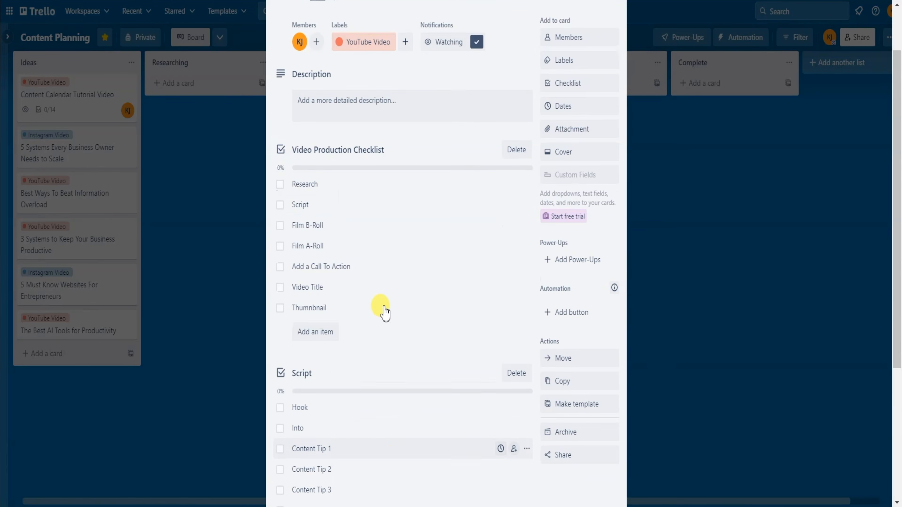
scroll(342, 204, "down", 5)
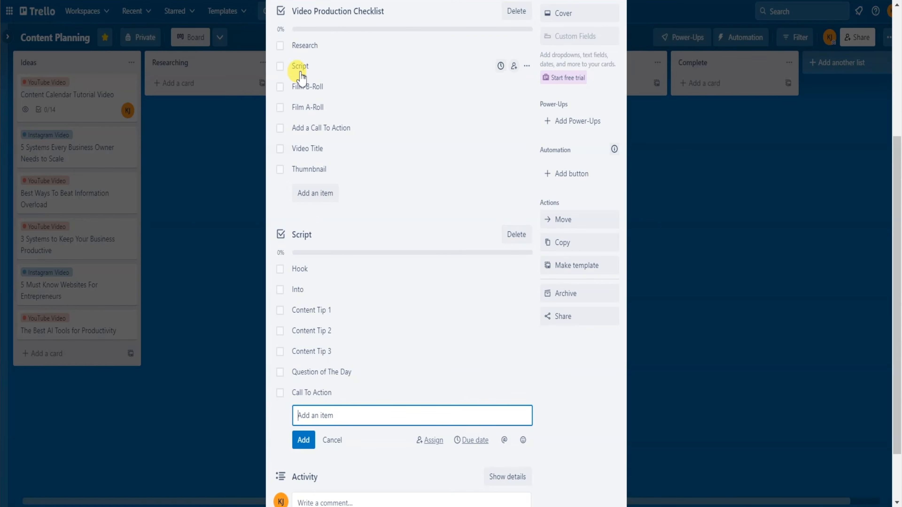
scroll(357, 204, "up", 2)
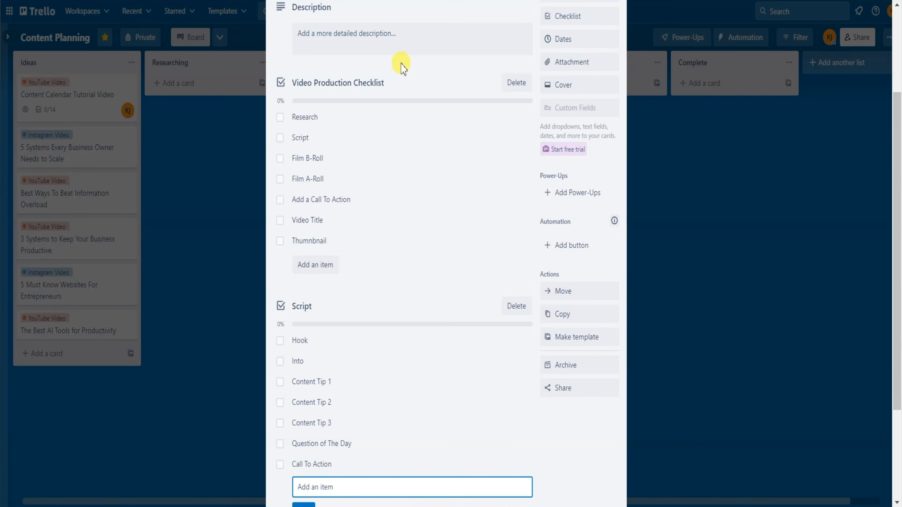
left_click(281, 119)
left_click(279, 158)
left_click(281, 220)
left_click(279, 179)
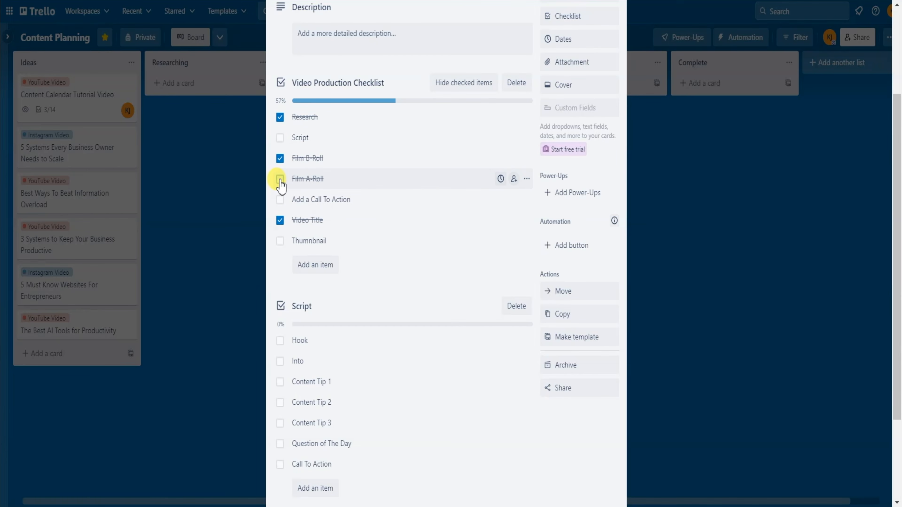
left_click(280, 137)
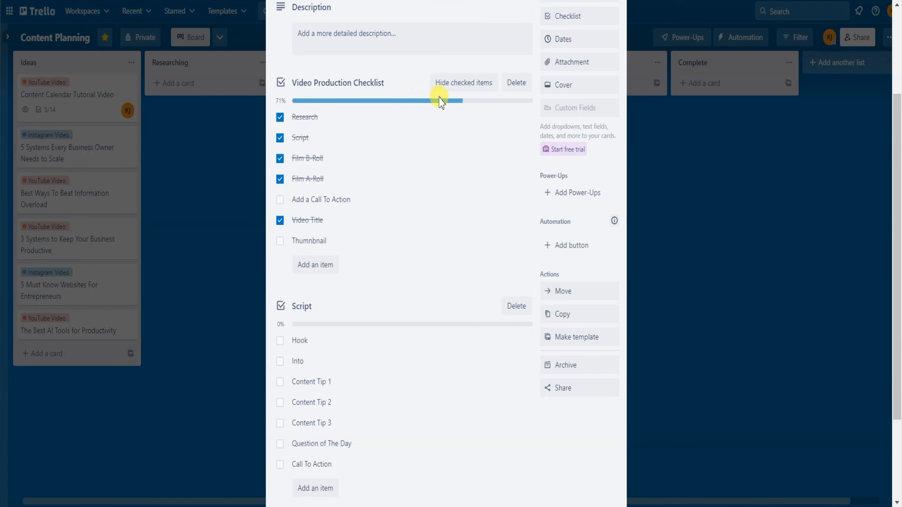
left_click(279, 241)
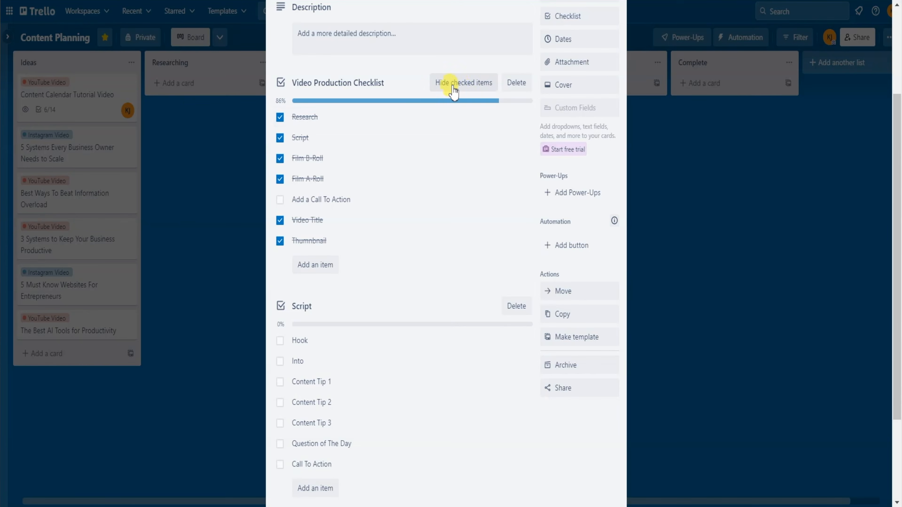
Step: Hide and reshow the checked production items, and try to assign a due date and a member to "Add a Call To Action"
left_click(464, 89)
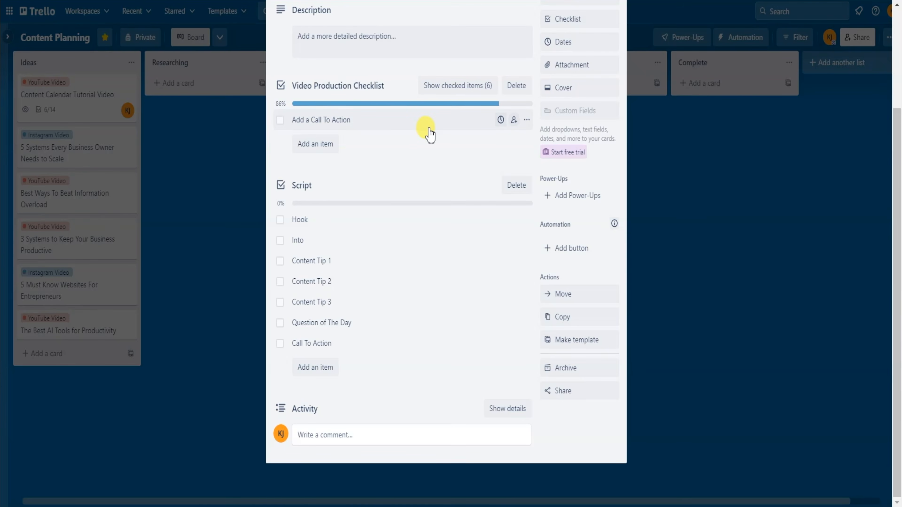
left_click(456, 86)
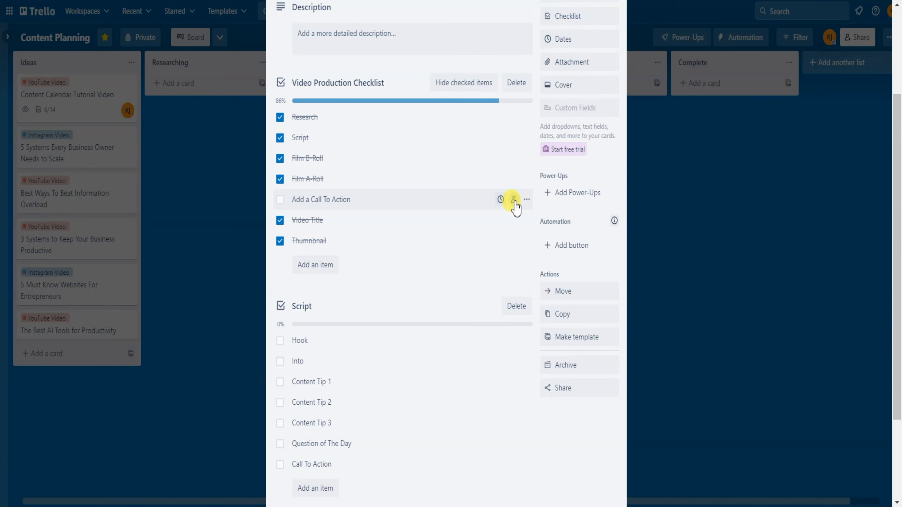
left_click(500, 200)
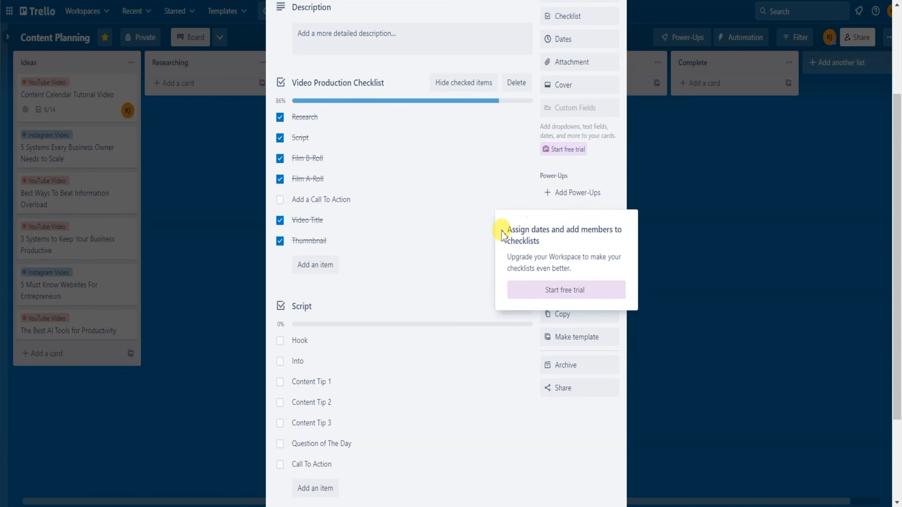
left_click(514, 201)
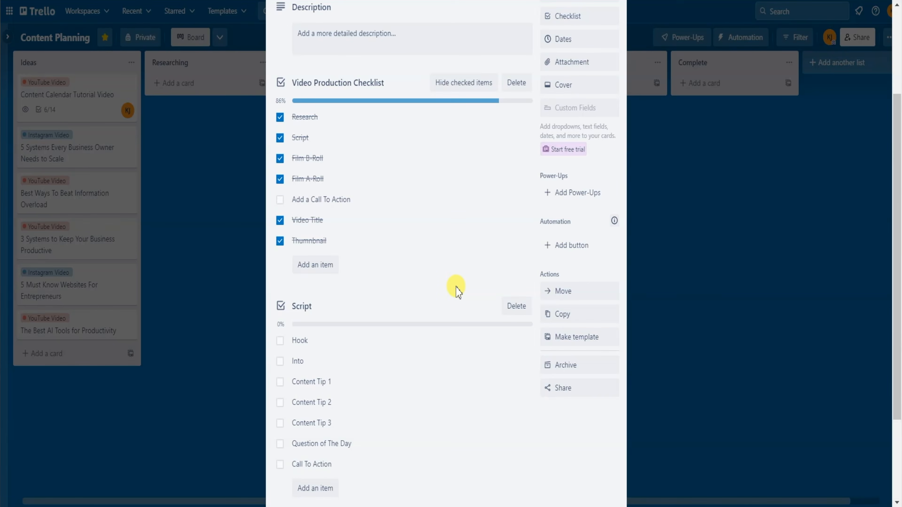
Step: Convert the "Video Title" item of the Video Production Checklist into a separate card
scroll(457, 290, "down", 1)
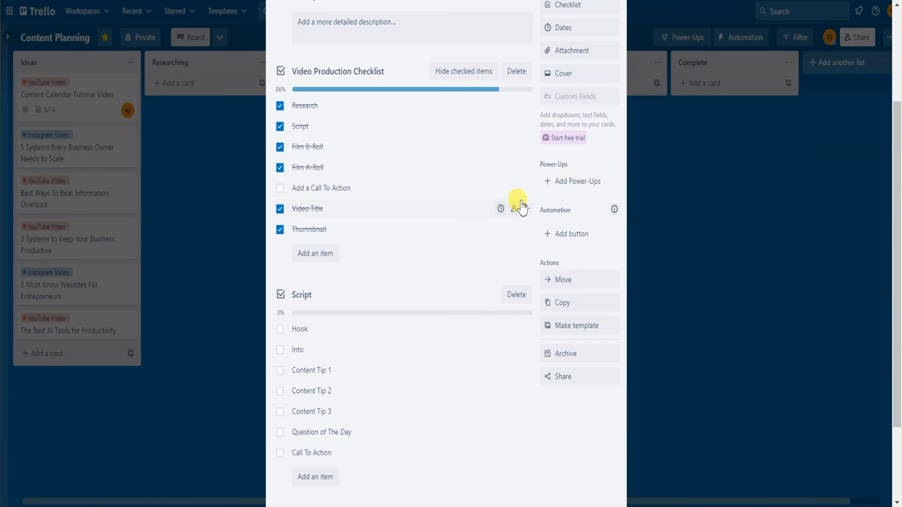
left_click(527, 210)
left_click(527, 209)
left_click(527, 210)
left_click(539, 257)
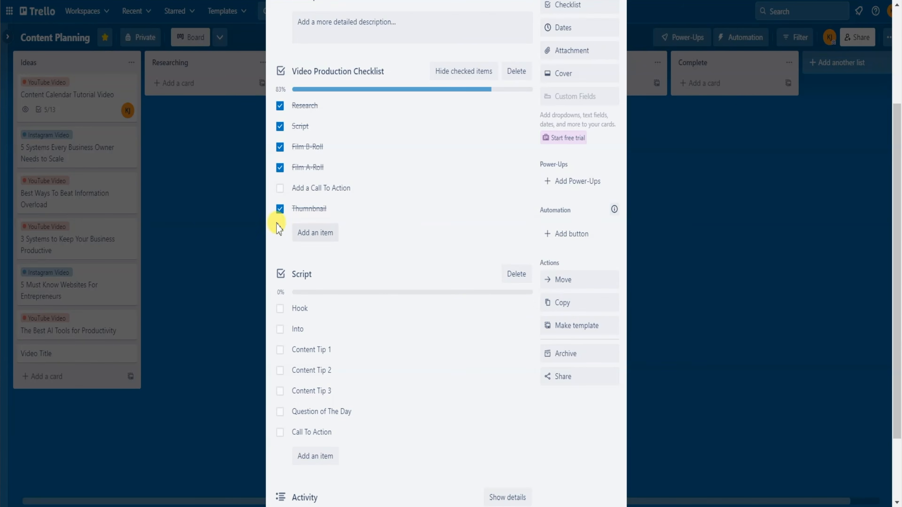
Step: Close the open card, move the "Video Title" card from Ideas to the Researching list and archive it
left_click(201, 202)
mouse_move(98, 355)
left_mouse_down()
mouse_move(203, 132)
mouse_move(235, 117)
left_mouse_up()
left_click(261, 84)
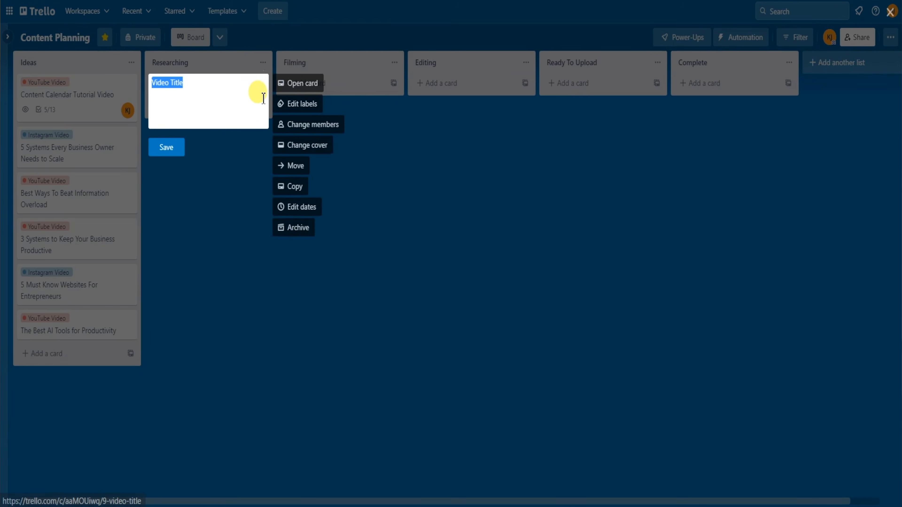
left_click(291, 232)
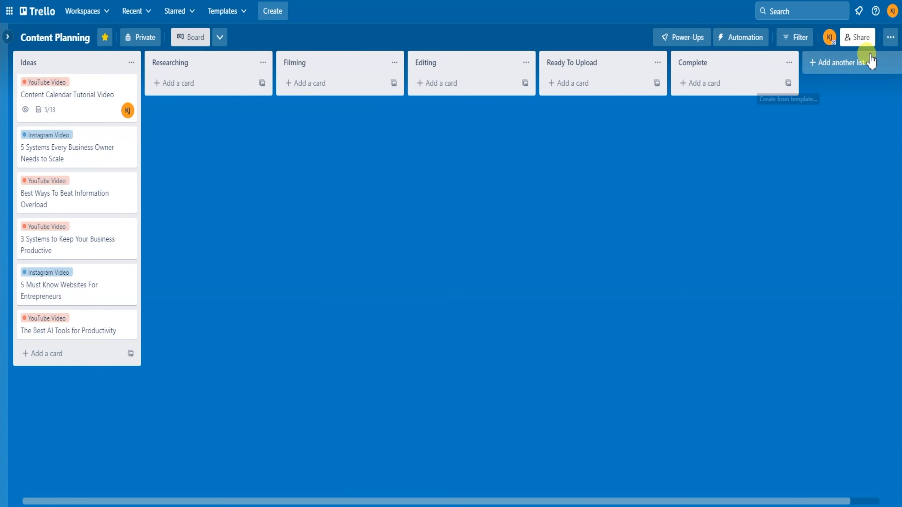
Step: Open the board's archived items and restore the "Video Title" card to the board
left_click(889, 37)
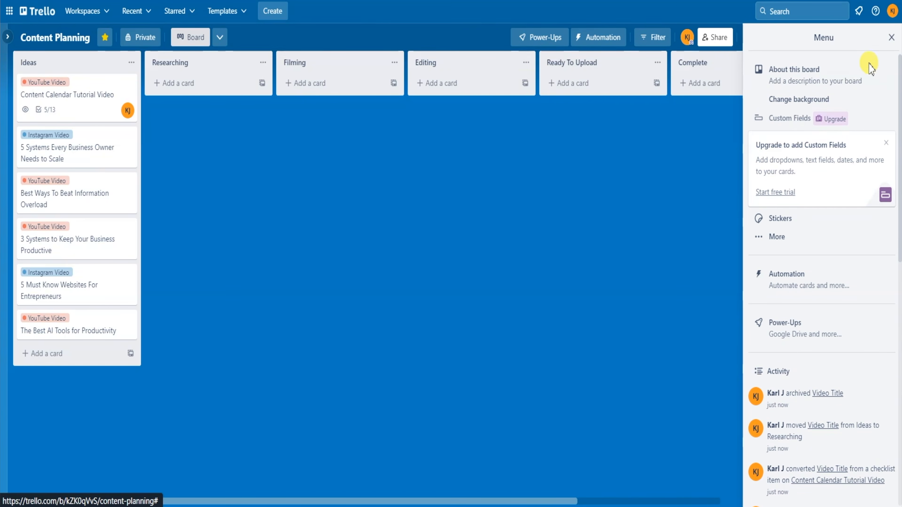
left_click(781, 236)
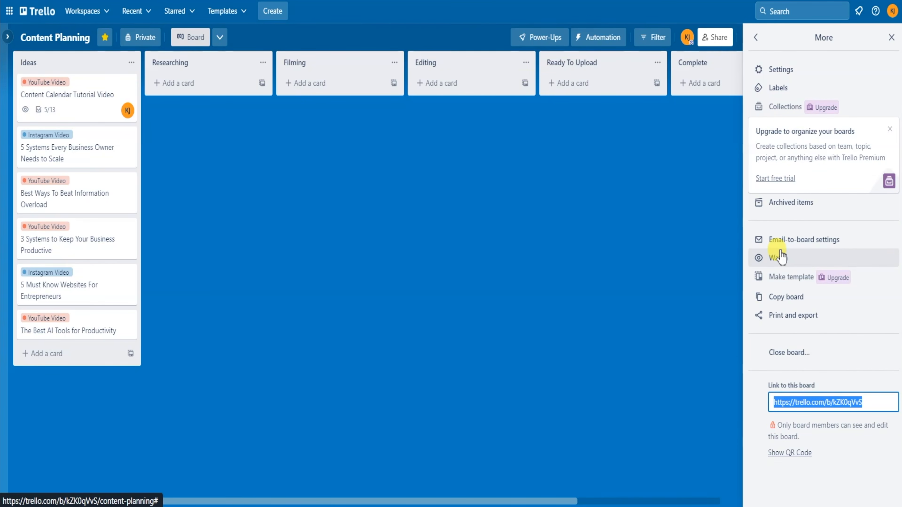
left_click(785, 205)
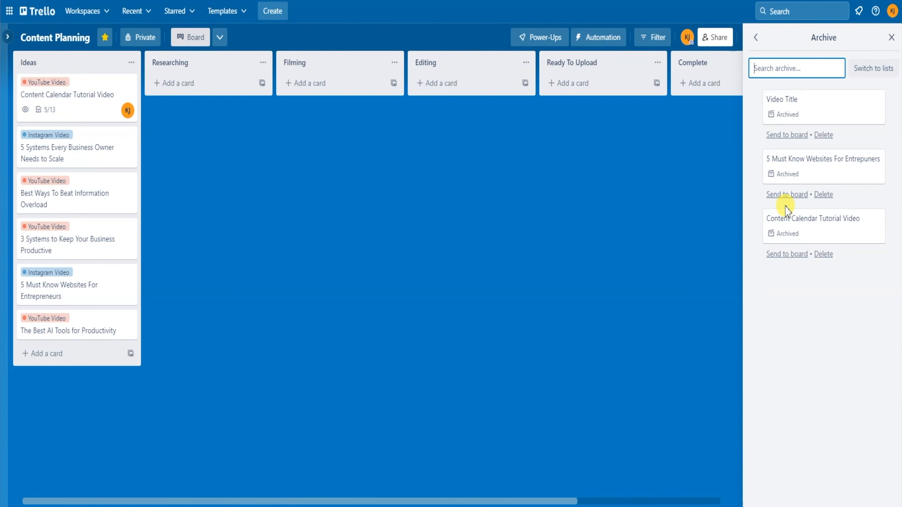
left_click(786, 135)
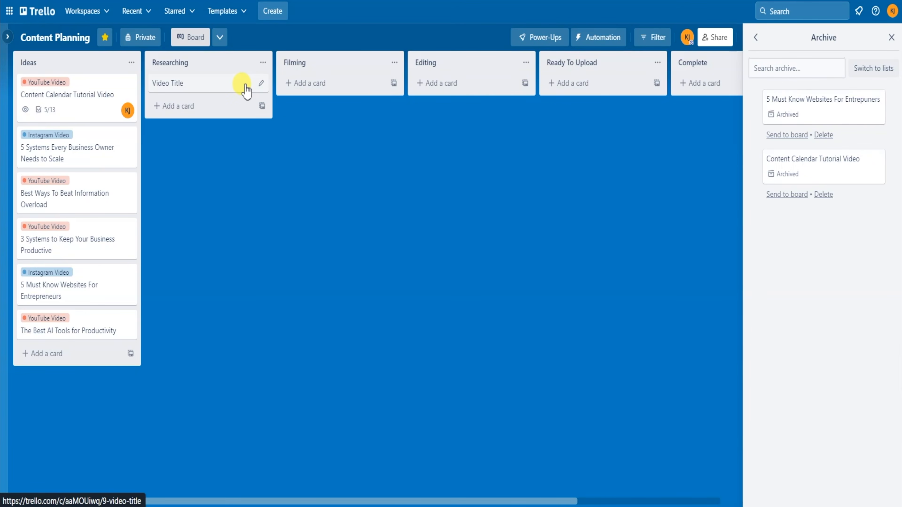
Step: Archive the "Video Title" card in the Researching list again and permanently delete it from the archive
left_click(261, 83)
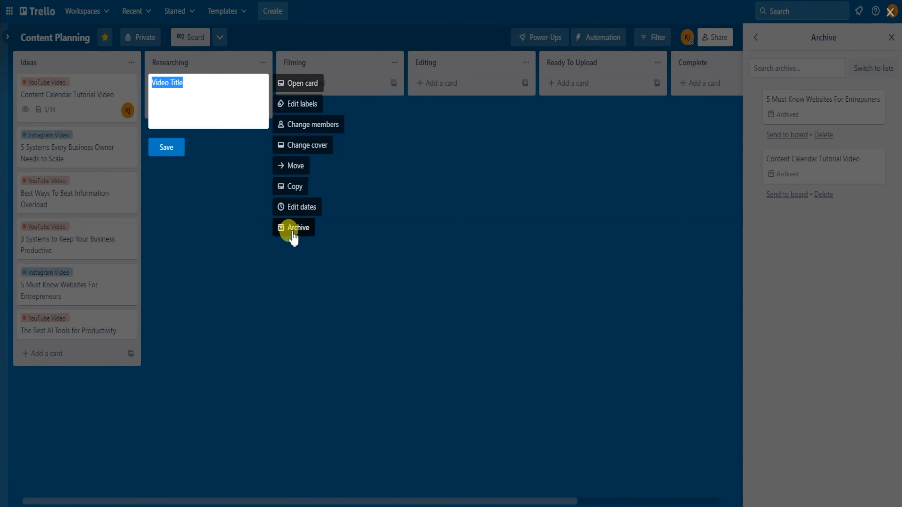
left_click(295, 229)
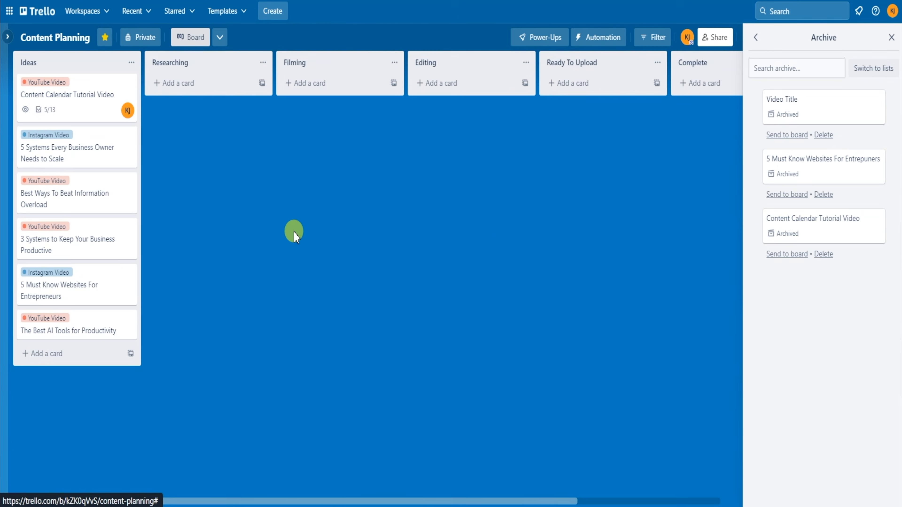
left_click(823, 135)
left_click(819, 223)
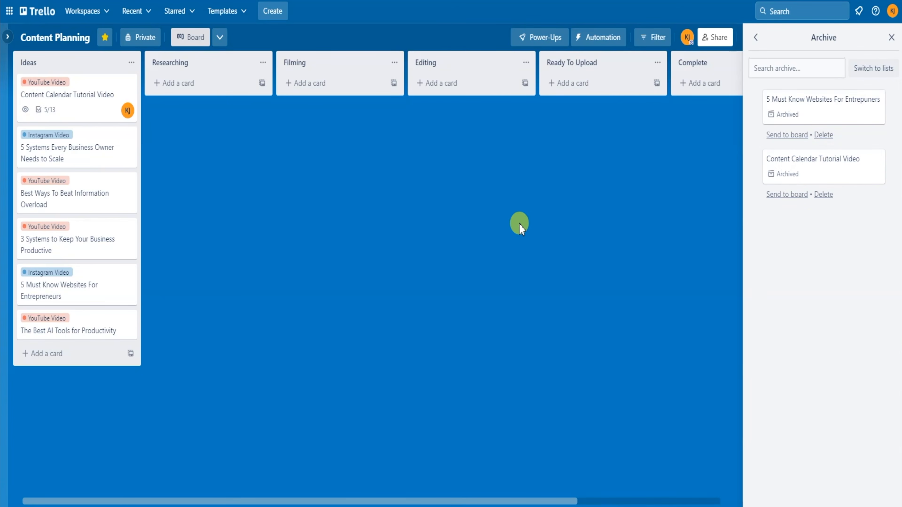
Step: On the "Content Calendar Tutorial Video" card, complete "Add a Call To Action" and every Script checklist item, and close the card
left_click(100, 95)
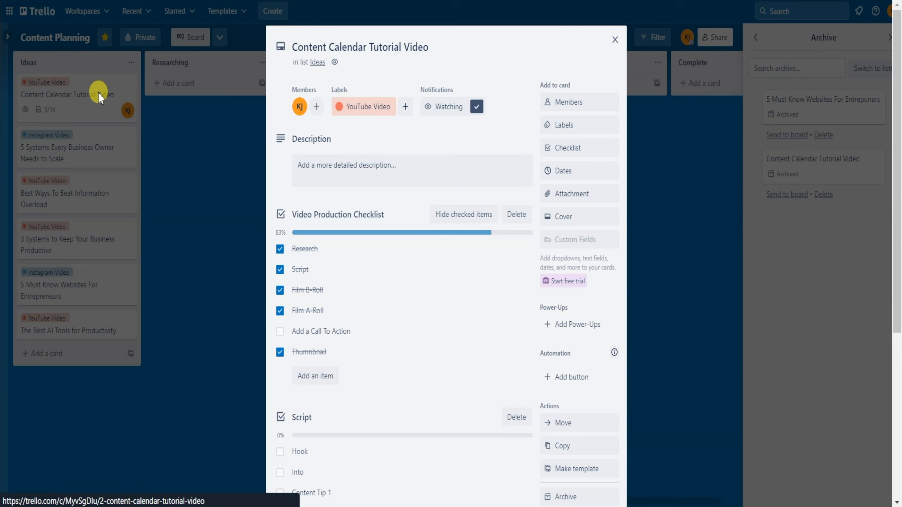
left_click(280, 332)
scroll(280, 334, "down", 5)
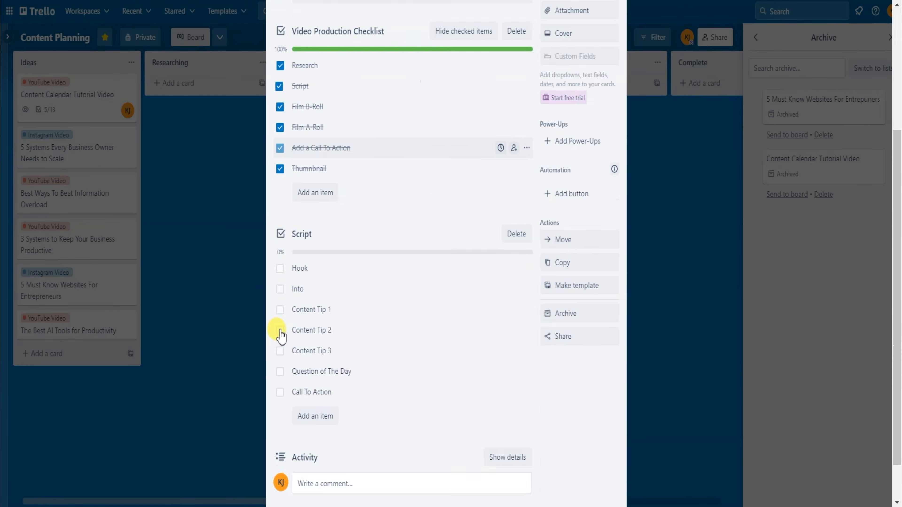
scroll(284, 244, "up", 2)
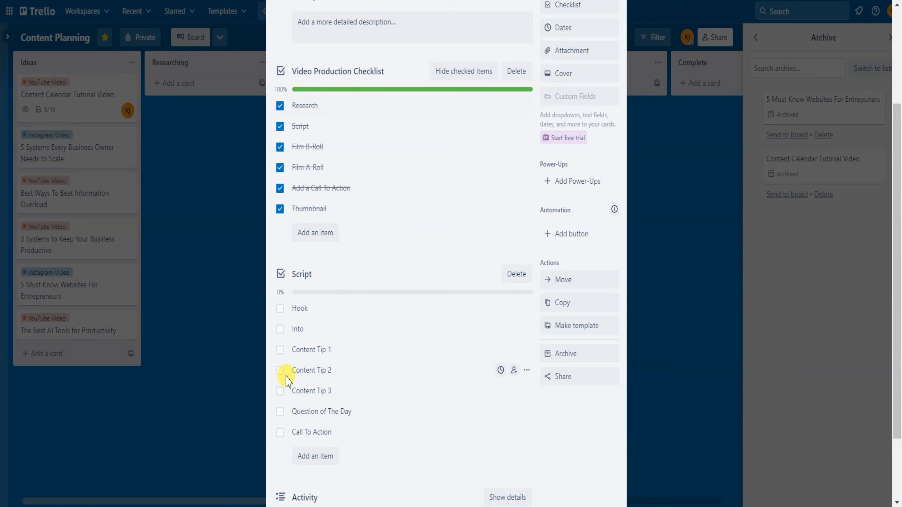
left_click(280, 308)
left_click(280, 330)
left_click(280, 350)
left_click(279, 370)
left_click(280, 392)
left_click(280, 413)
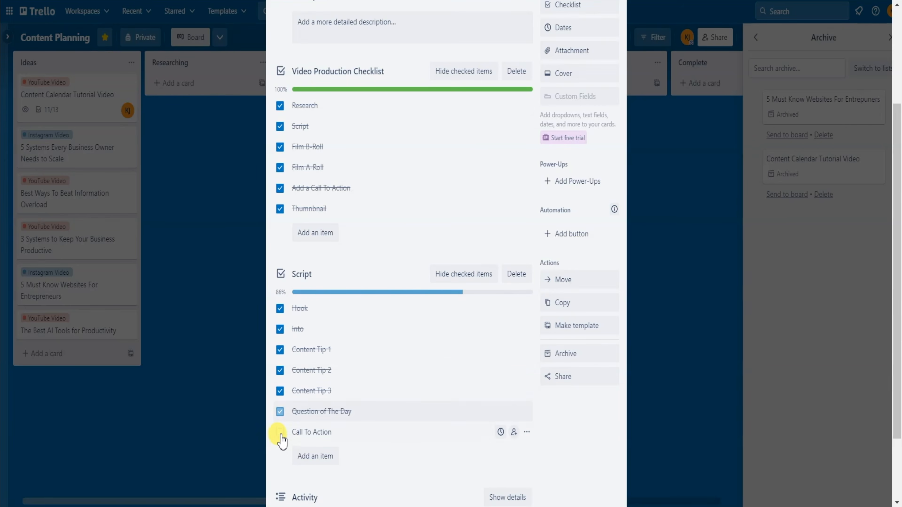
left_click(241, 414)
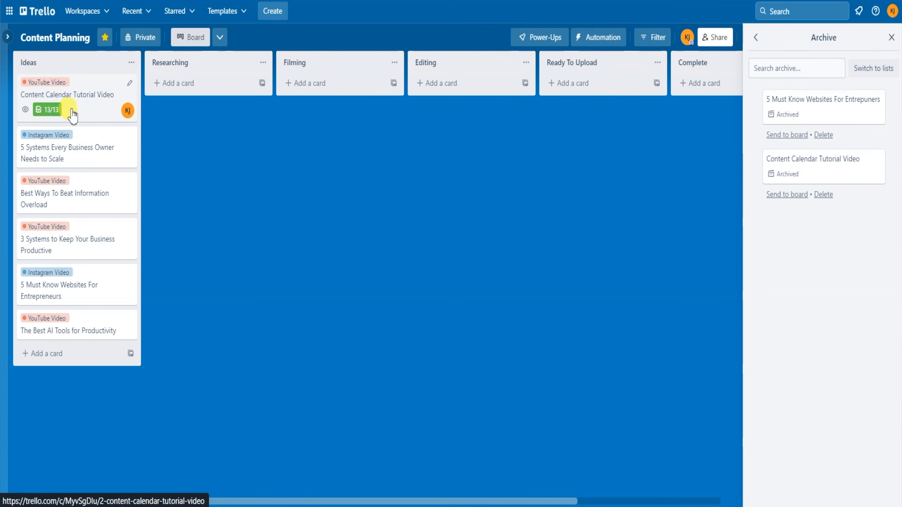
Step: Reopen the "Content Calendar Tutorial Video" card, mark "Film A-Roll" and "Film B-Roll" as incomplete, and close it
left_click(86, 112)
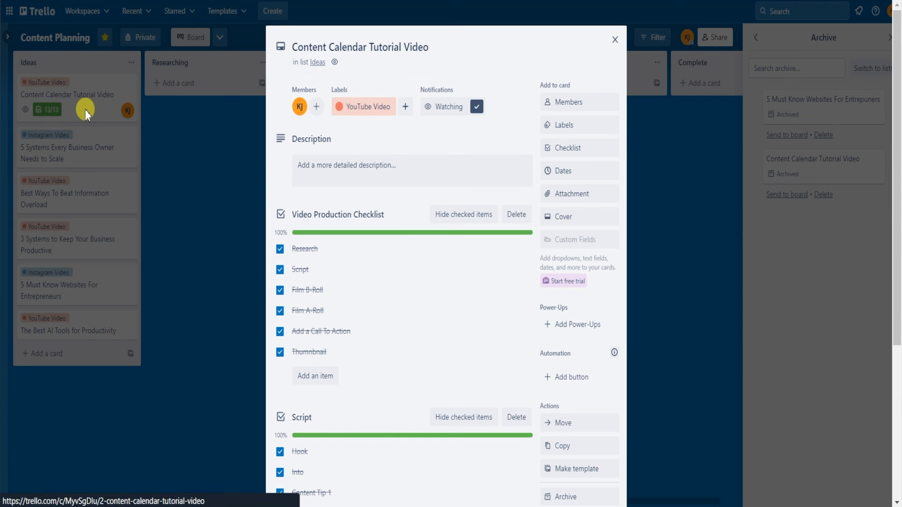
left_click(279, 311)
left_click(279, 291)
left_click(169, 201)
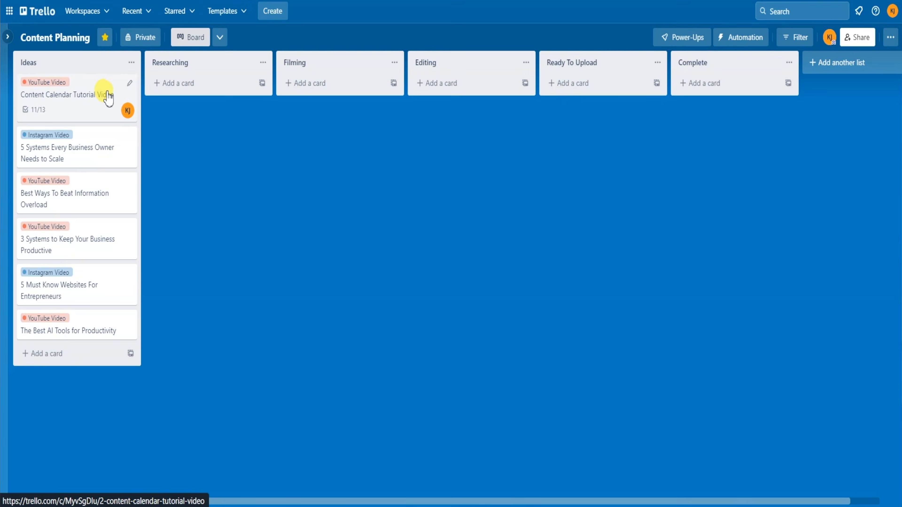
Step: Open the date settings of the "Content Calendar Tutorial Video" card and set the due date to 2/21/2023
left_click(108, 94)
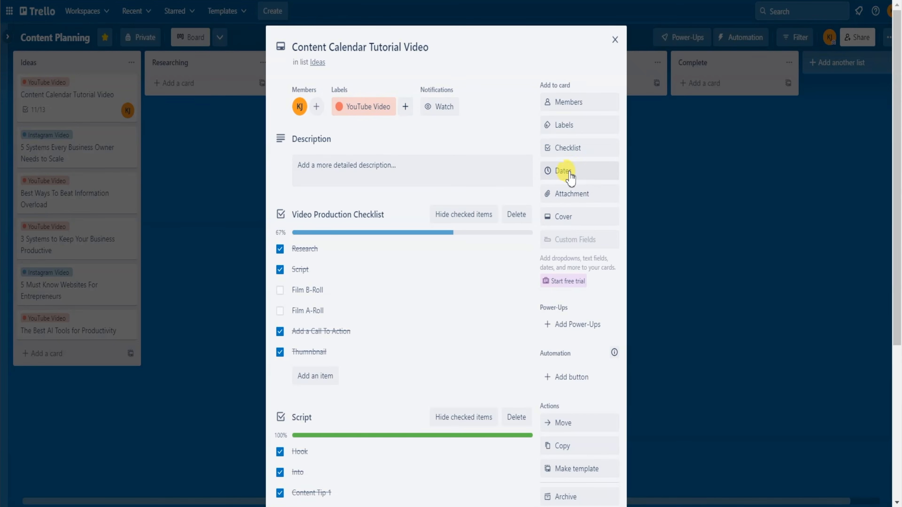
left_click(590, 173)
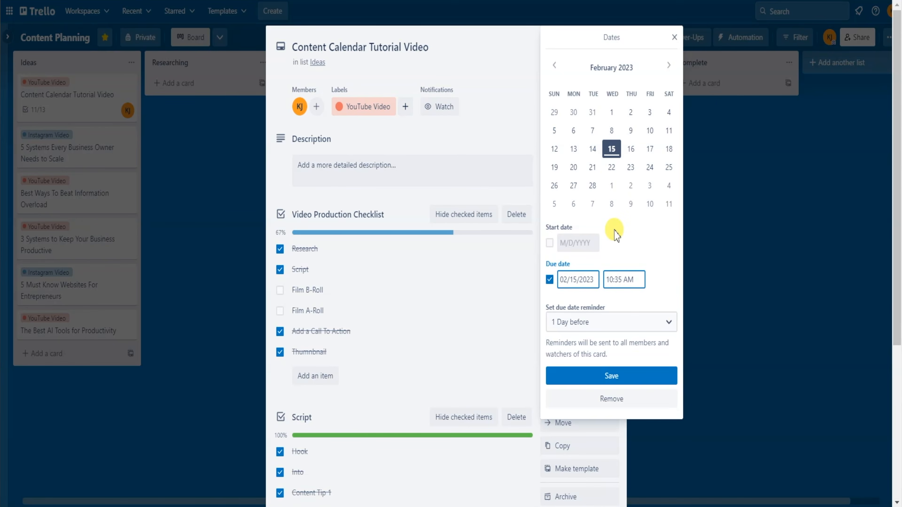
left_click(596, 175)
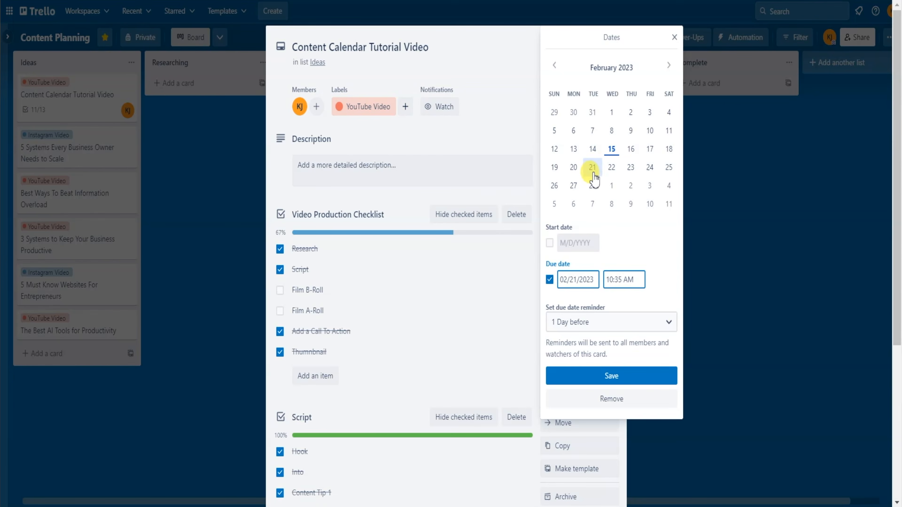
left_click(611, 167)
left_click(592, 168)
left_click(581, 279)
left_click(608, 231)
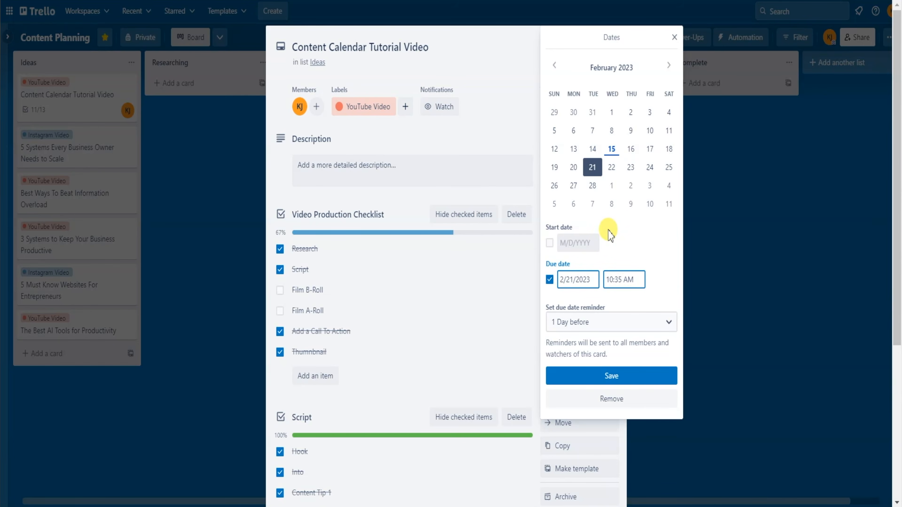
Step: Enable a start date of 2/15/2023, choose a due date reminder of 1 Day before, and save the dates
left_click(550, 243)
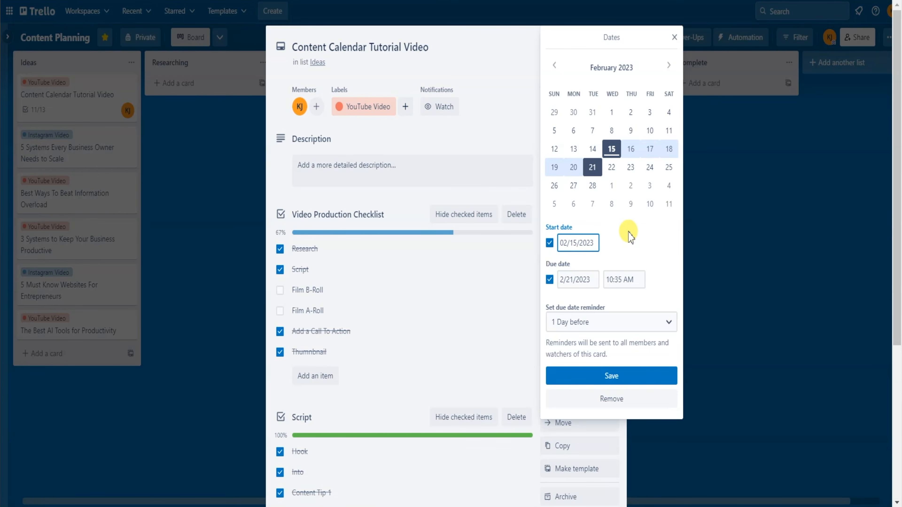
left_click(668, 323)
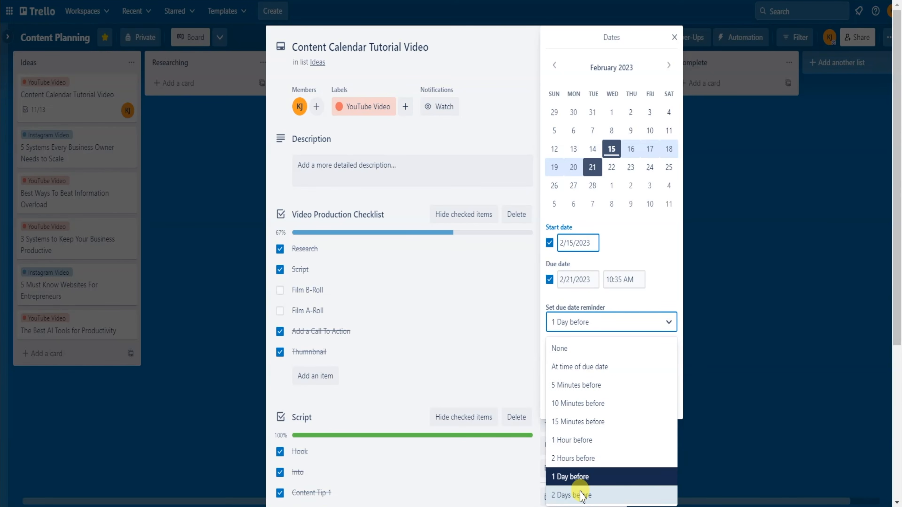
left_click(578, 477)
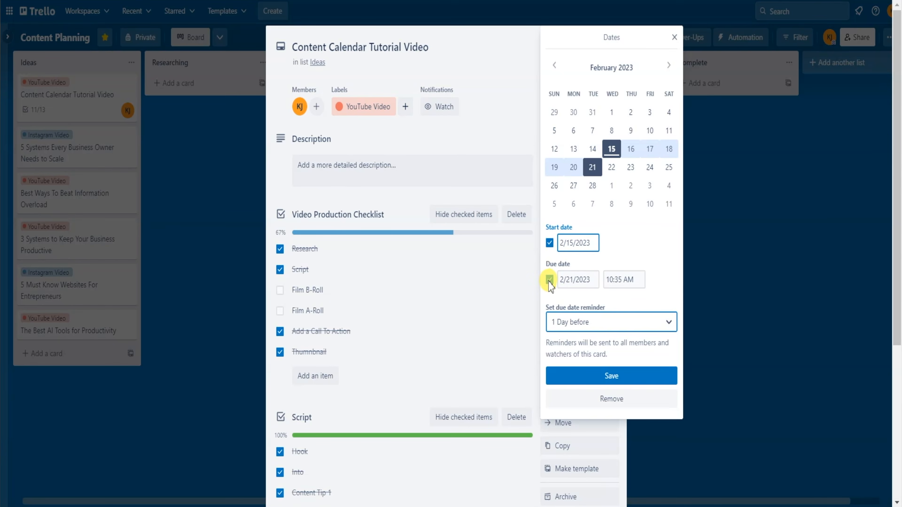
left_click(622, 382)
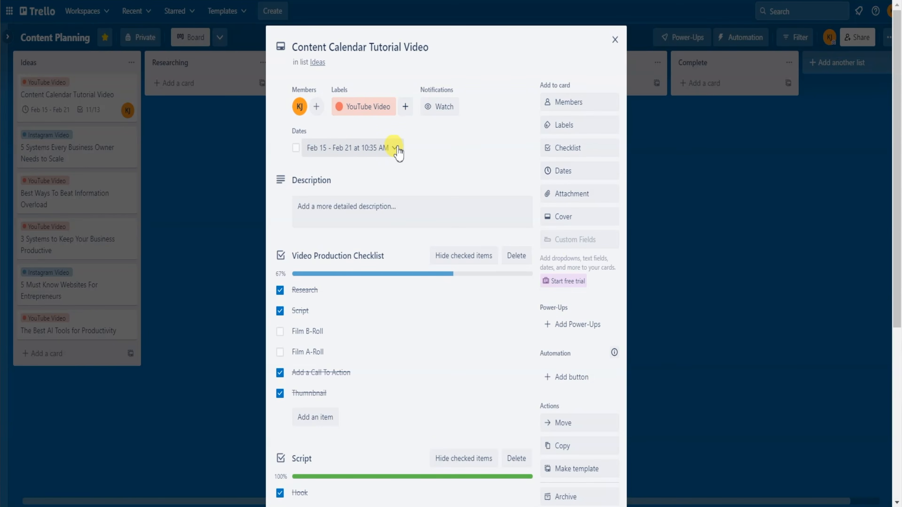
Step: Mark the card's dates as complete, revert that mark, and close the card
left_click(295, 148)
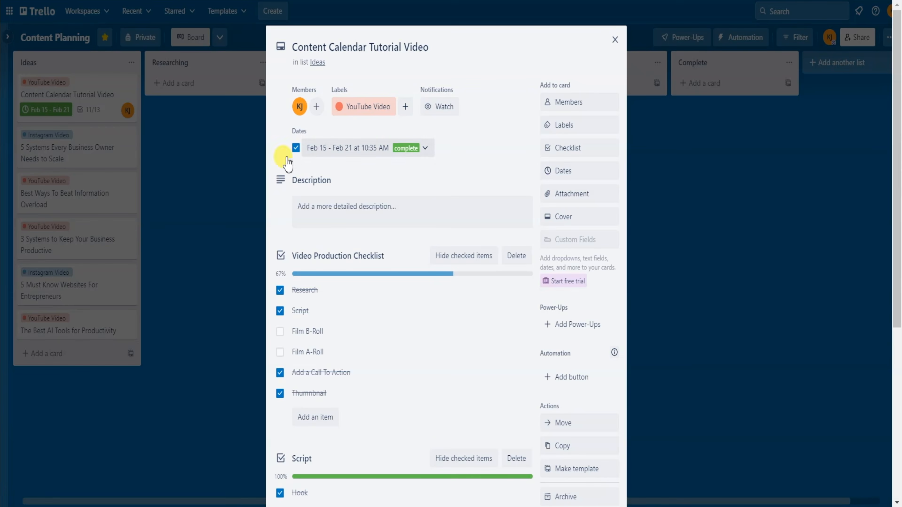
left_click(296, 149)
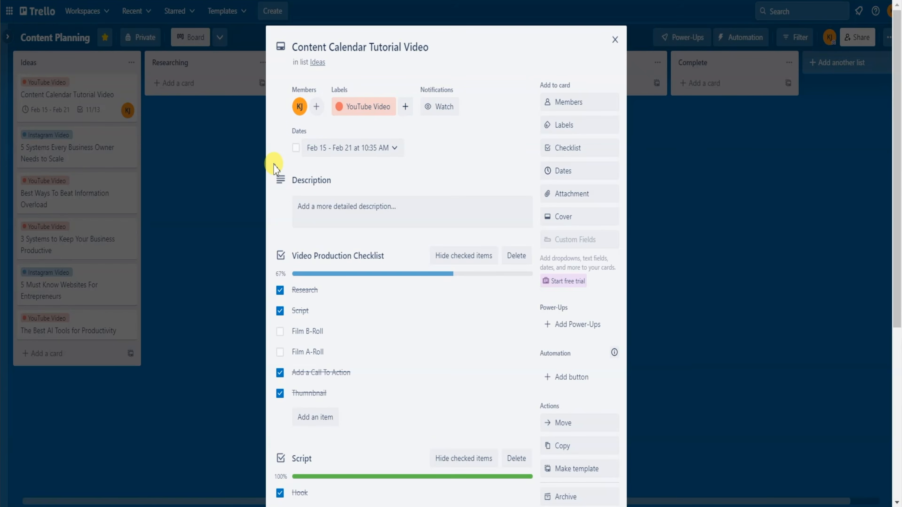
left_click(206, 167)
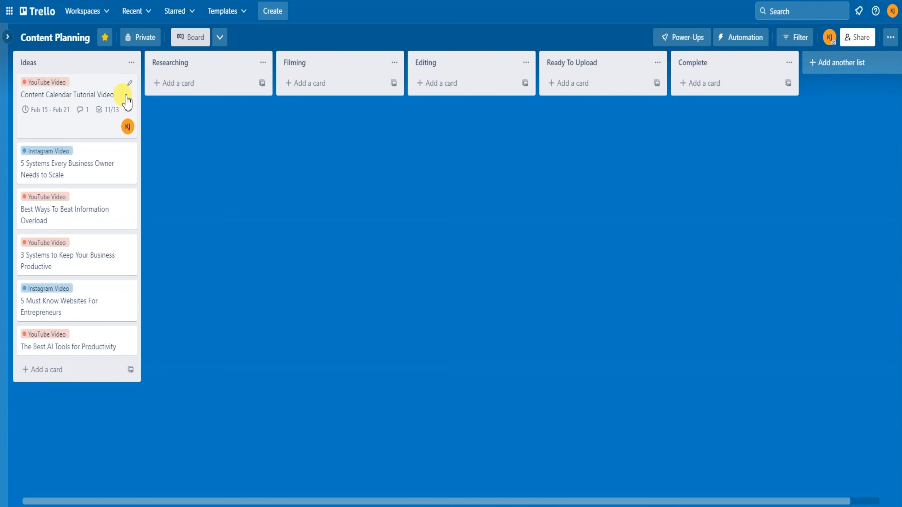
Step: Attach the image "Profile Pic v2" from the computer to the "Content Calendar Tutorial Video" card
left_click(118, 94)
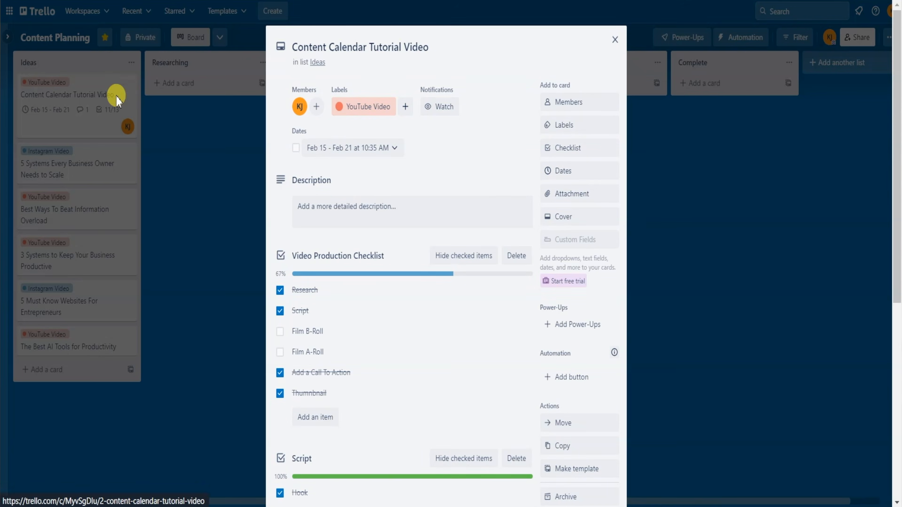
left_click(600, 201)
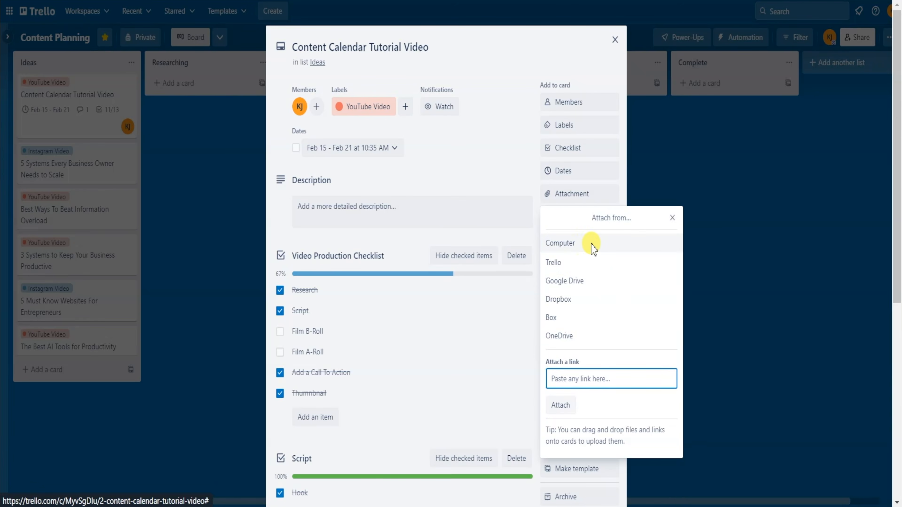
left_click(600, 248)
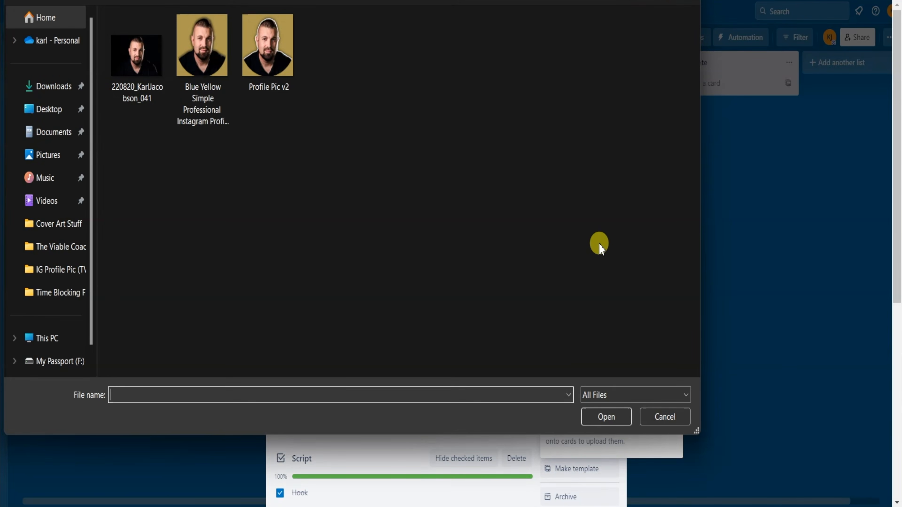
double_click(266, 51)
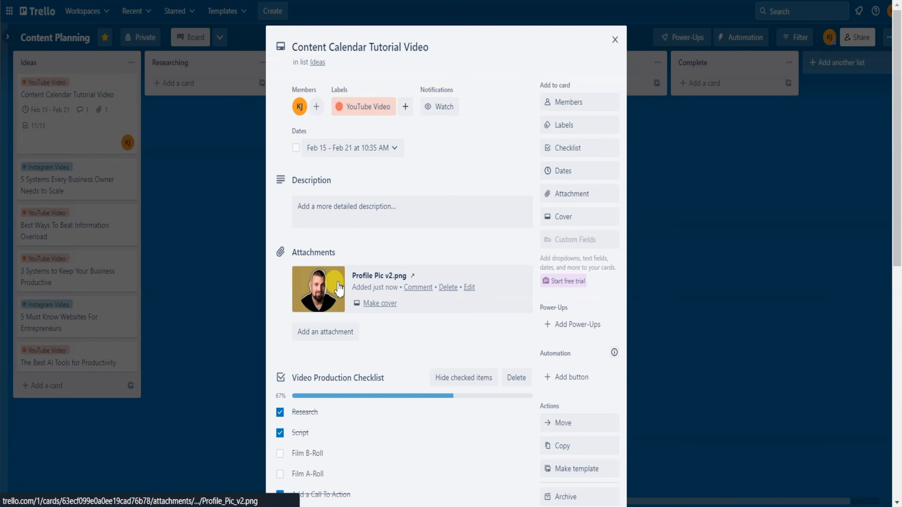
Step: Make the attached image the card's cover, and move the card below "5 Systems Every Business Owner Needs to Scale" in Ideas
left_click(378, 304)
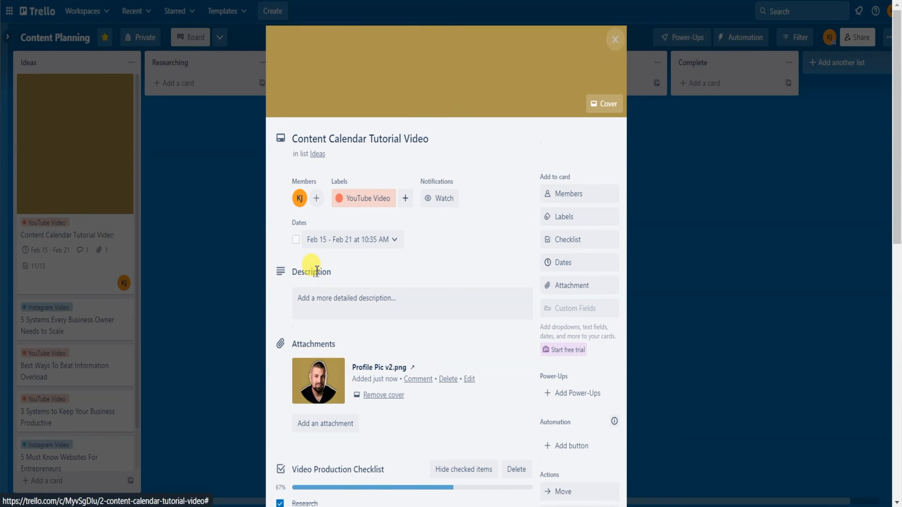
left_click(612, 39)
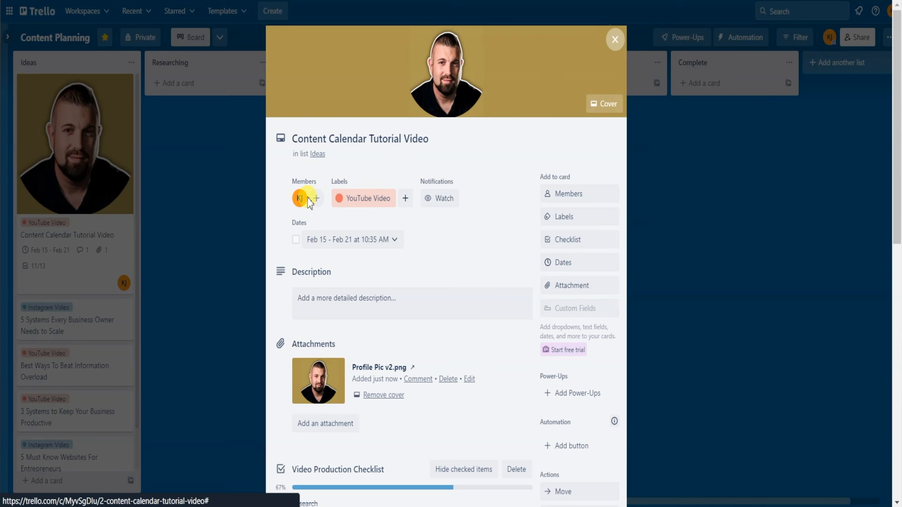
left_click_drag(75, 204, 88, 221)
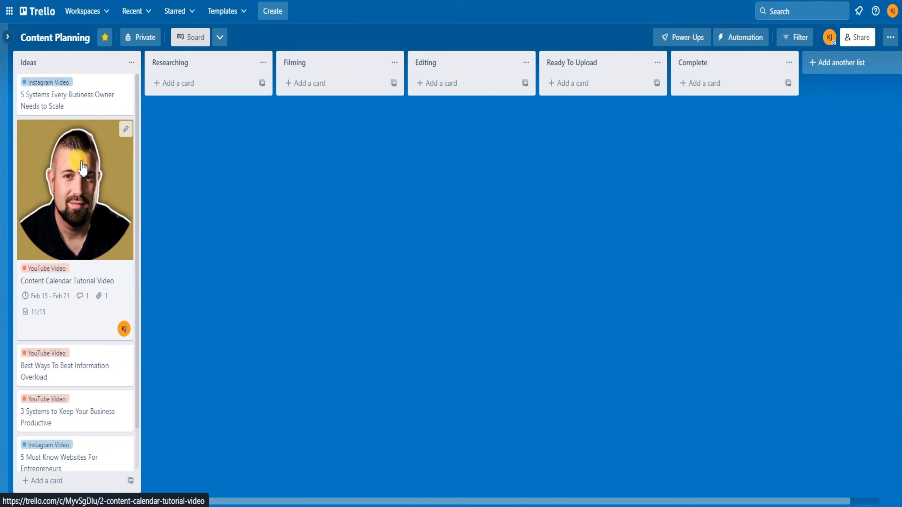
Step: Remove the cover image from the "Content Calendar Tutorial Video" card, keeping the attachment, and close the card
left_click(106, 216)
scroll(362, 258, "down", 2)
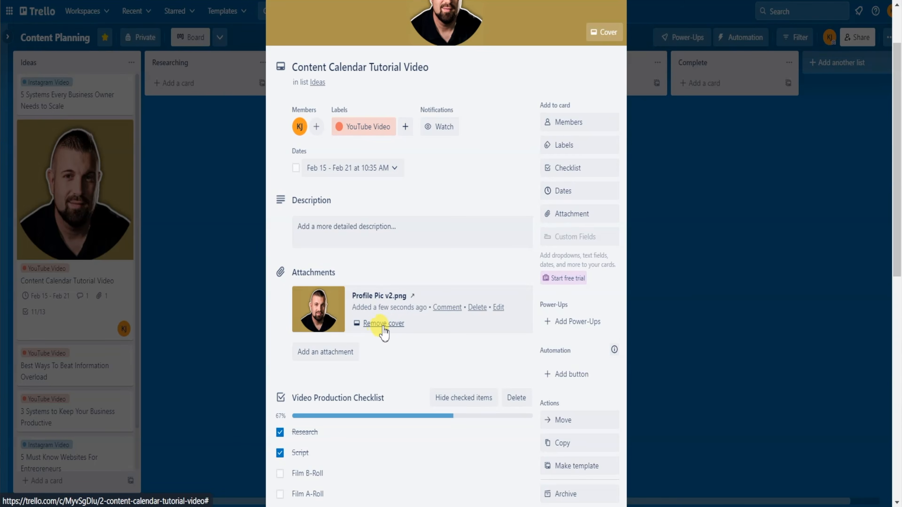
left_click(385, 324)
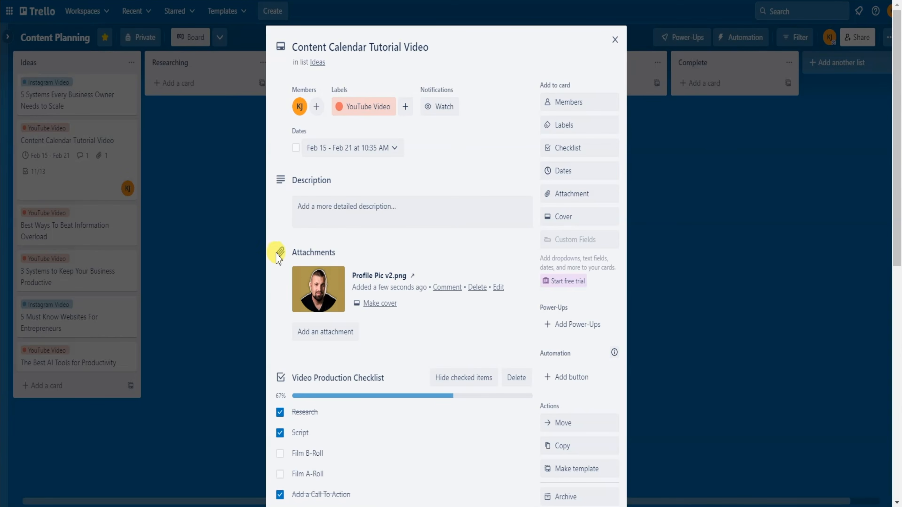
left_click(217, 221)
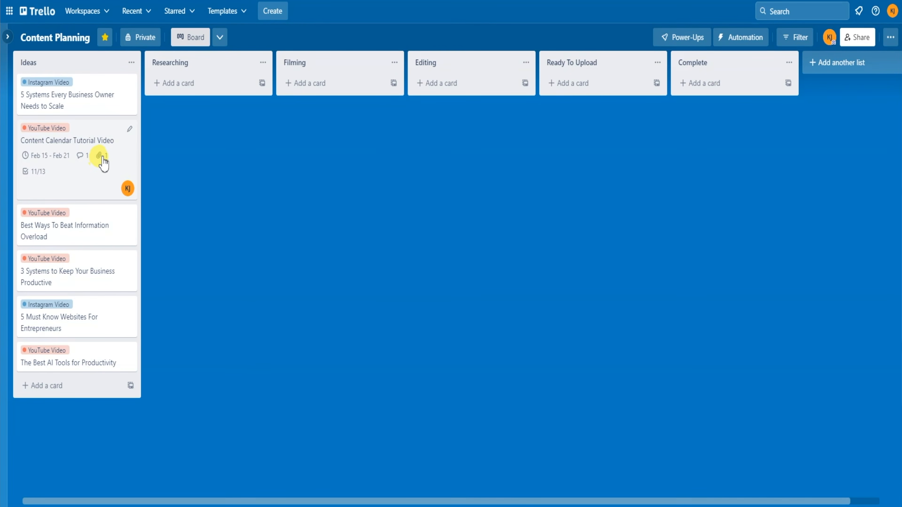
left_click(91, 179)
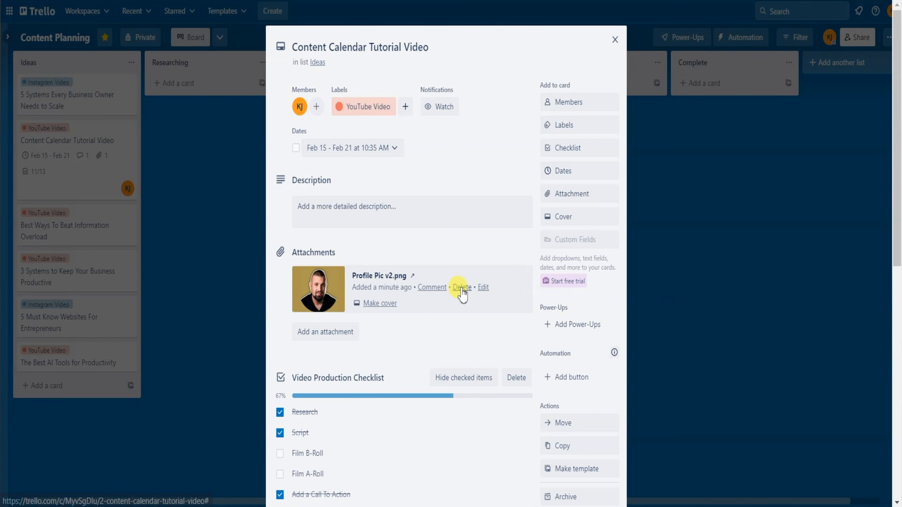
left_click(462, 293)
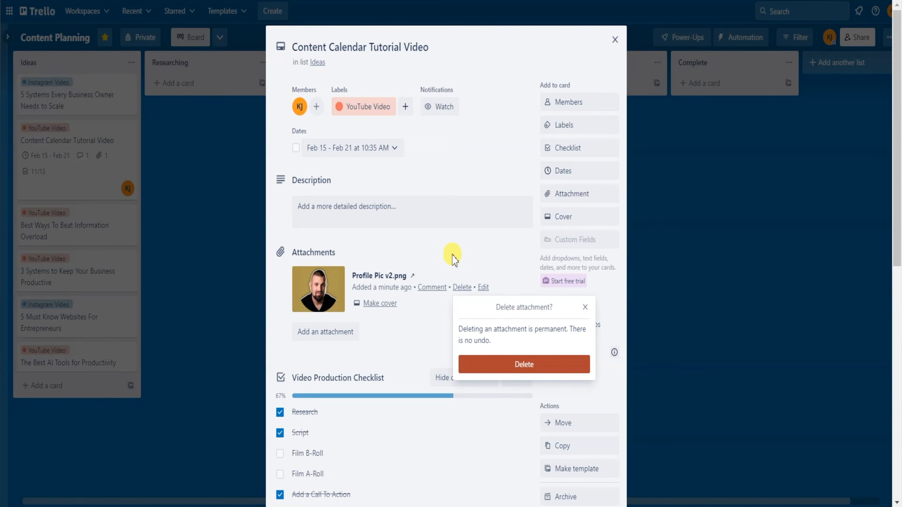
left_click(454, 253)
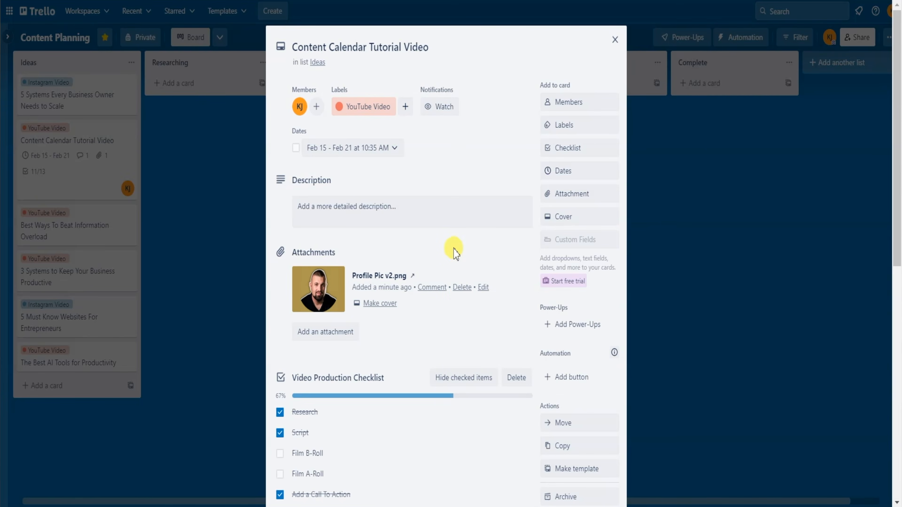
left_click(334, 337)
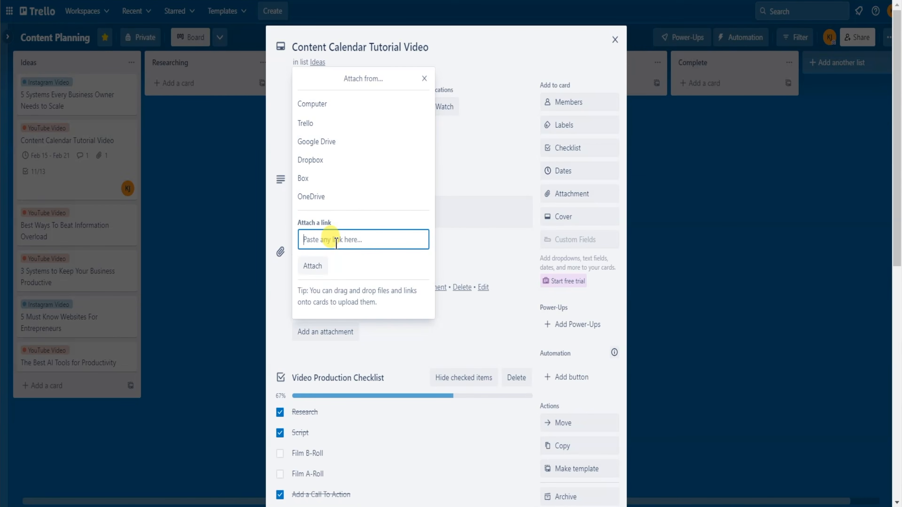
type("http://www.theviablecoach.com/")
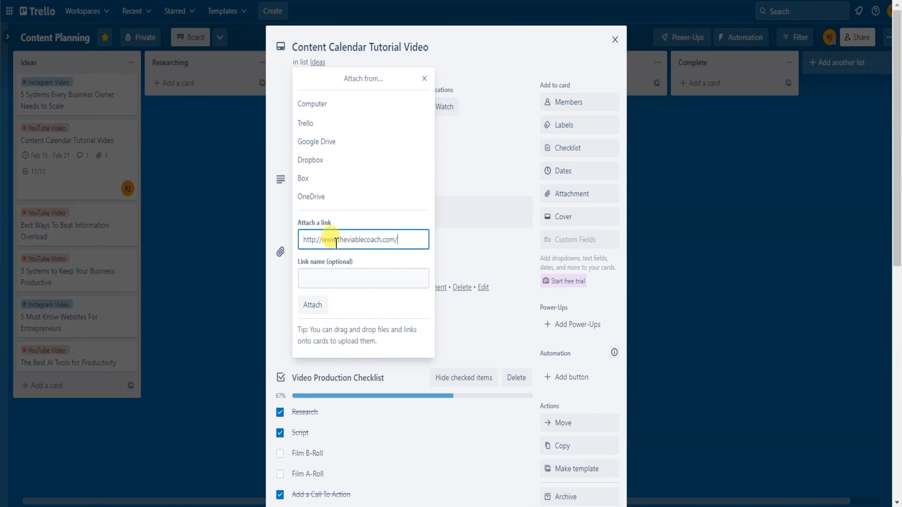
left_click(312, 306)
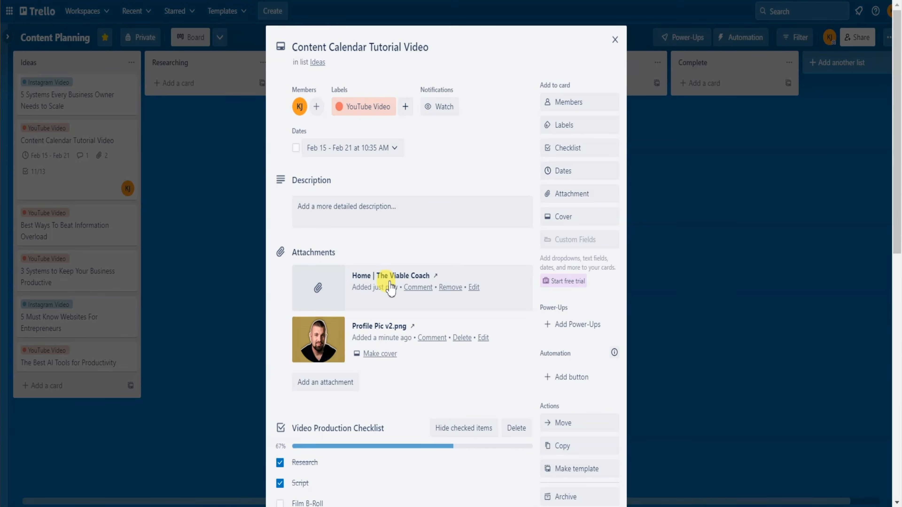
Step: Comment on the "Profile Pic v2.png" attachment with "This picture looks great. this should be a good post for social media!"
scroll(394, 276, "down", 2)
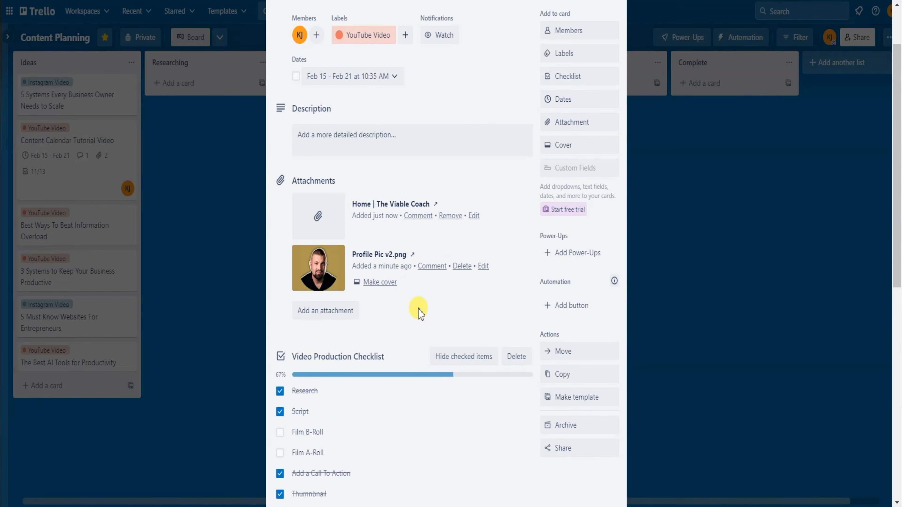
left_click(433, 269)
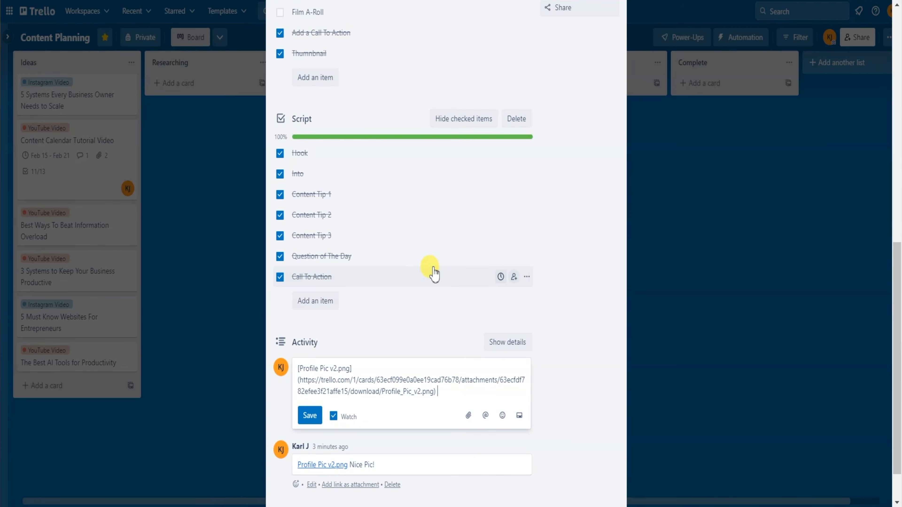
type("This picture looks great. this should ")
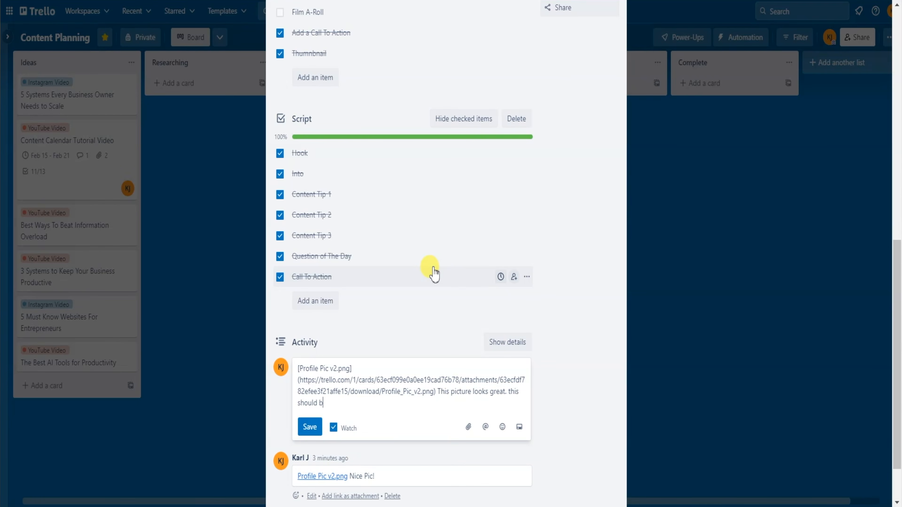
type("be a good post for social !")
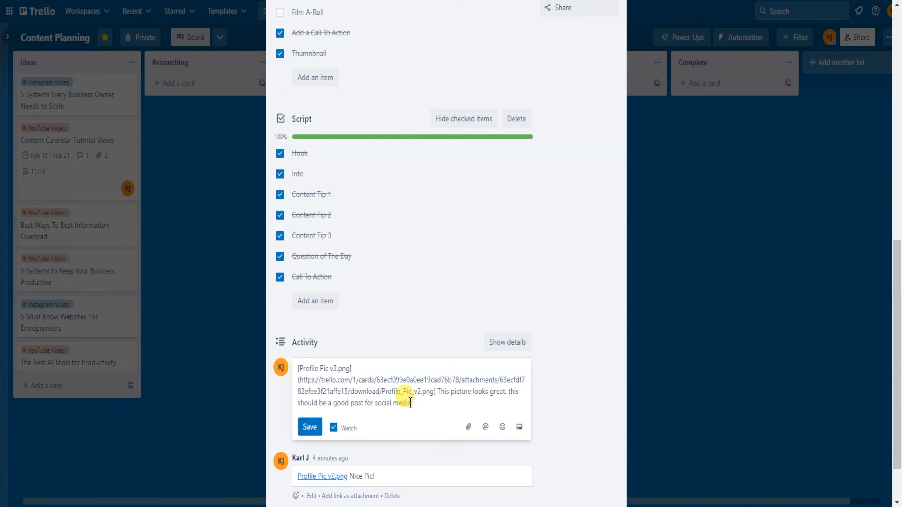
left_click(310, 427)
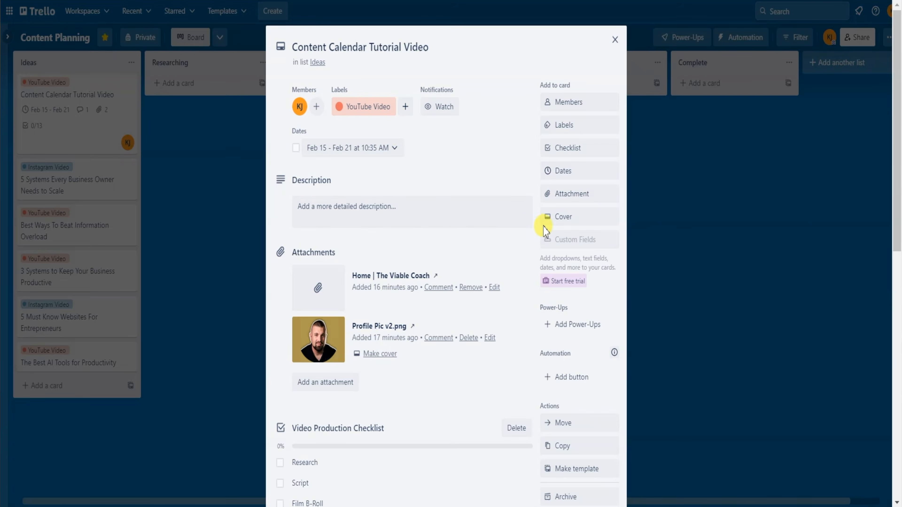
Step: Post the comment "Leave a comment here" in the card's activity section
scroll(545, 231, "down", 15)
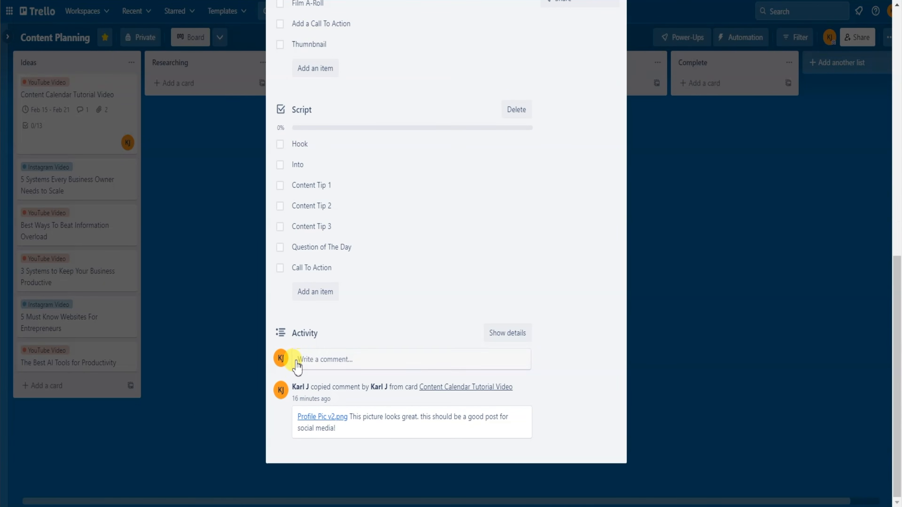
left_click(362, 367)
type("Leave a comment here")
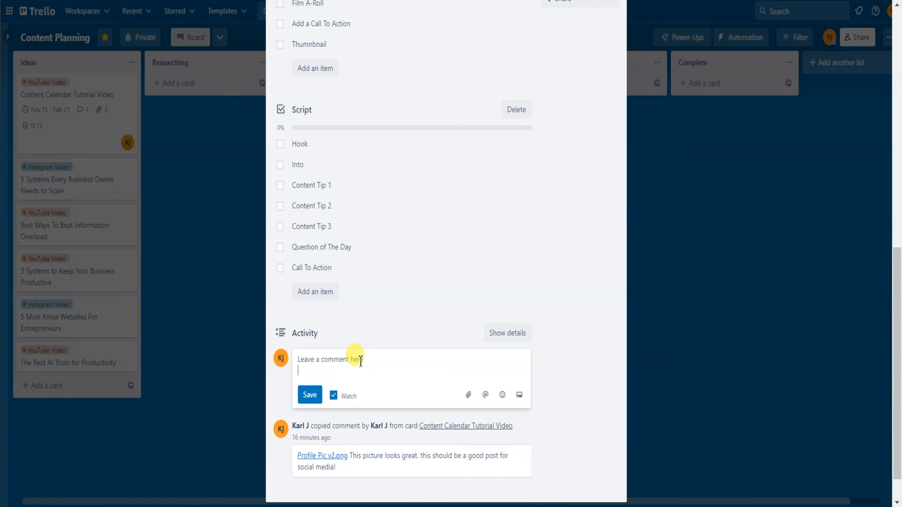
left_click(309, 395)
scroll(339, 383, "down", 2)
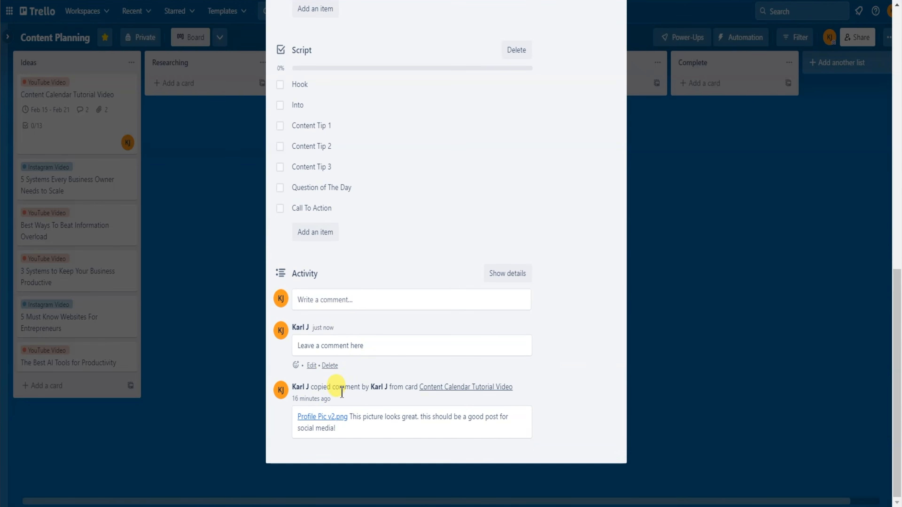
left_click(296, 366)
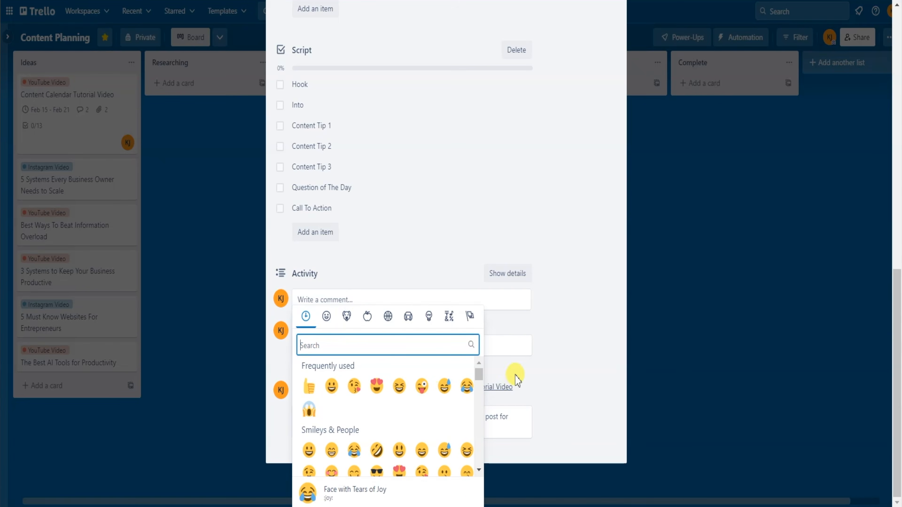
left_click(580, 366)
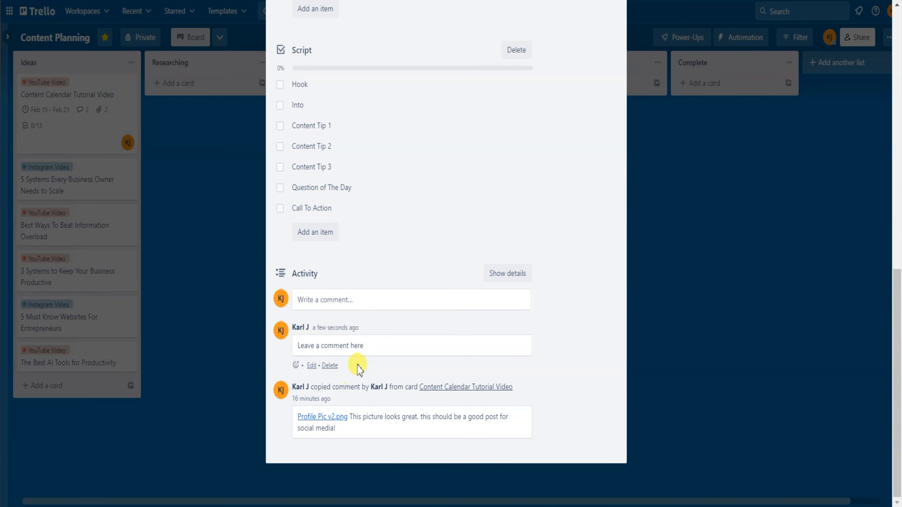
left_click(332, 366)
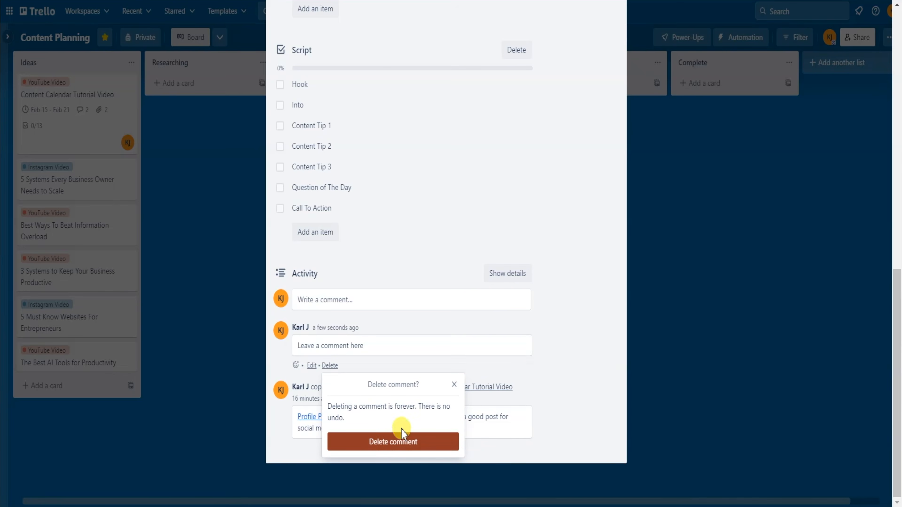
left_click(559, 354)
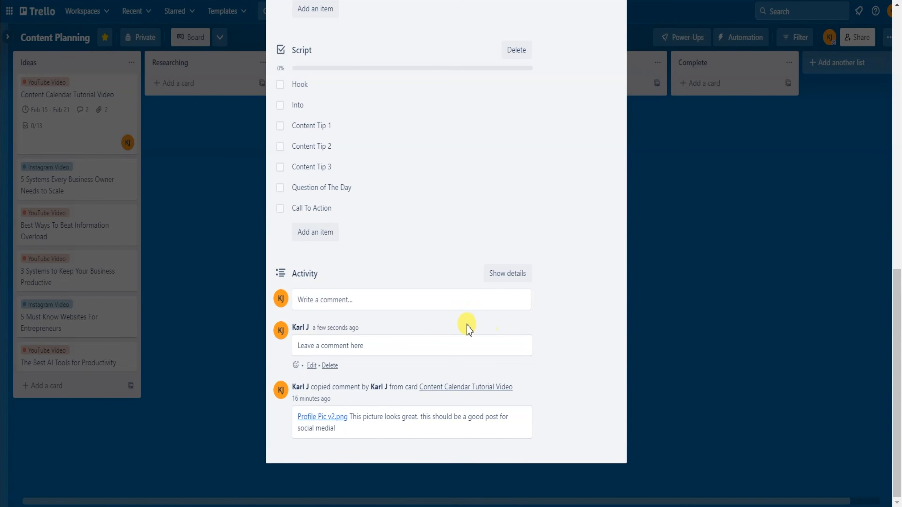
Step: Post a comment that starts with "Hey", mentions the board member, and says "this needs attention. this needs to get done ASAP!"
left_click(341, 302)
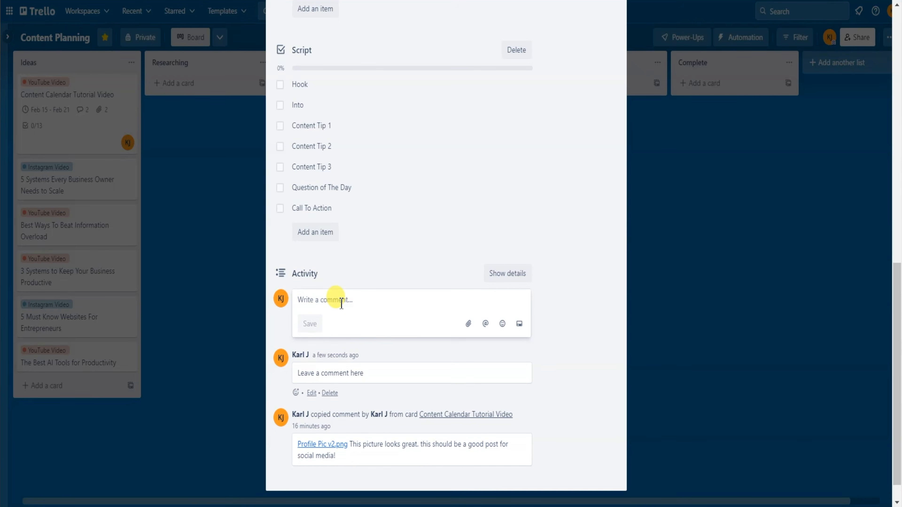
type("Hey @")
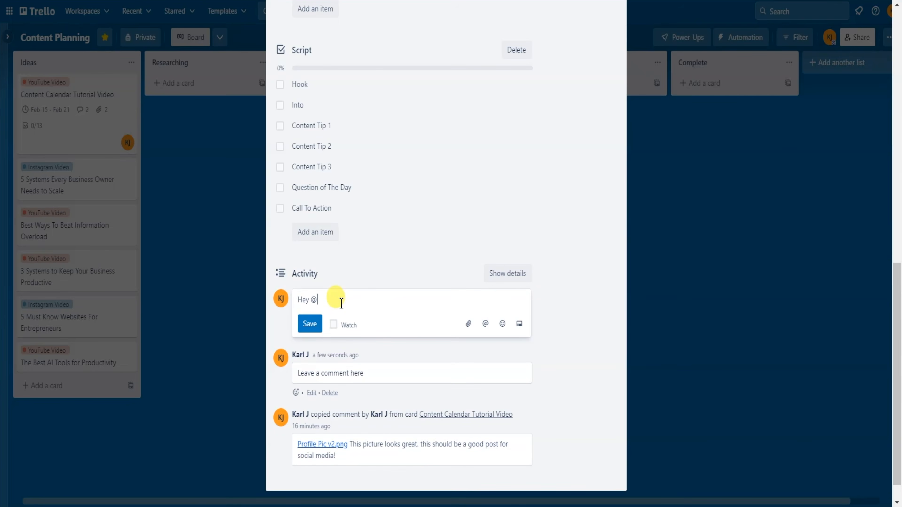
type("karl")
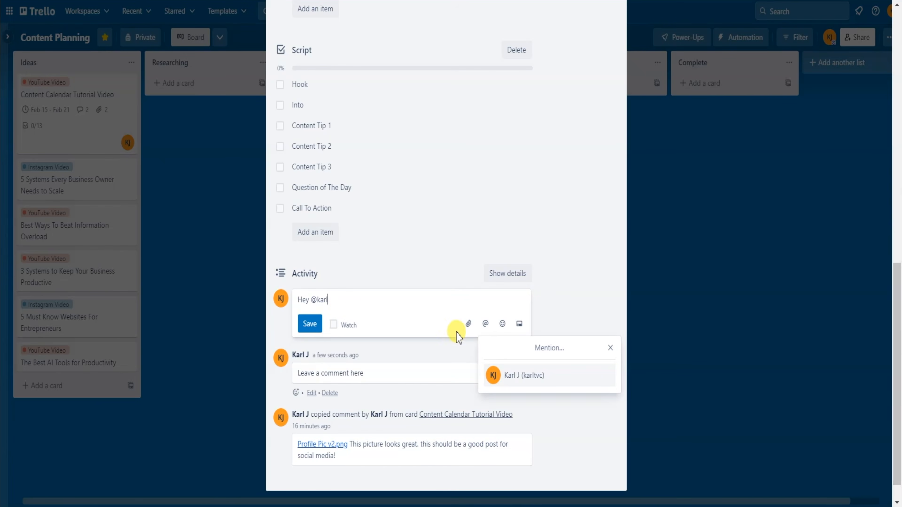
left_click(514, 375)
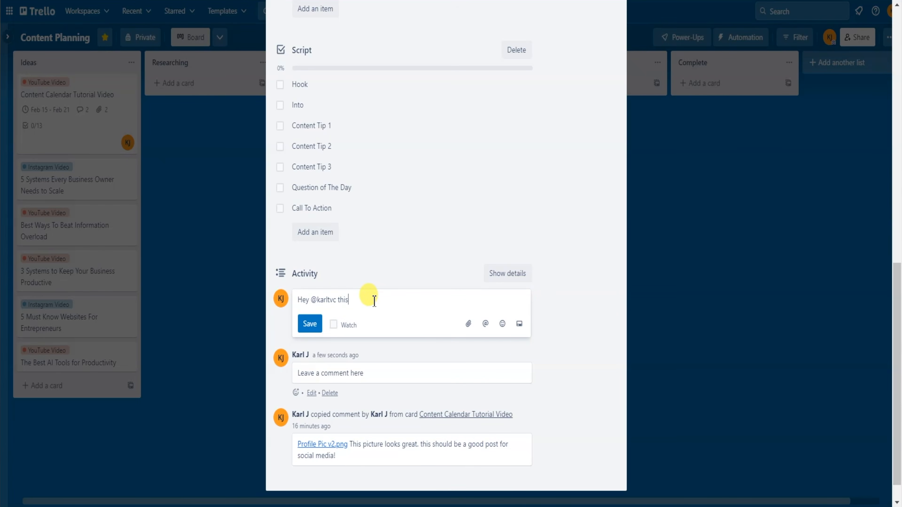
type("this needs attention. this need")
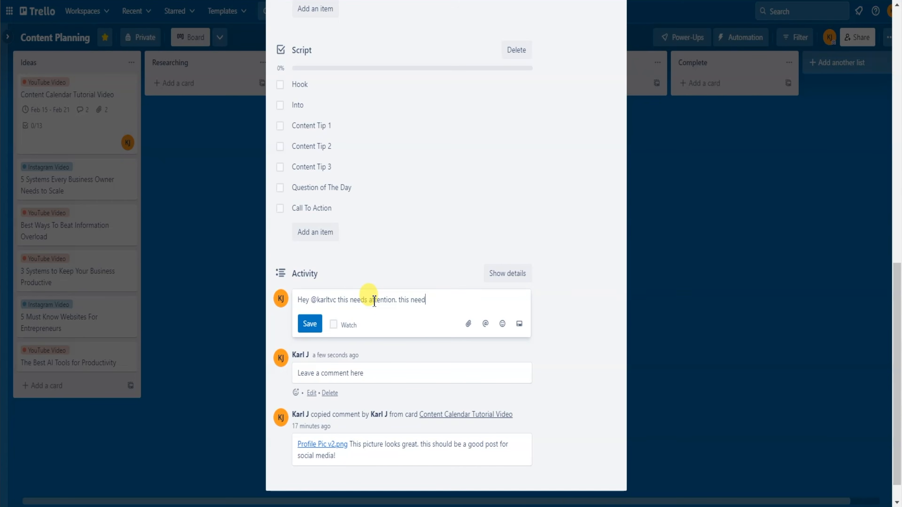
type("s to get done ASAP")
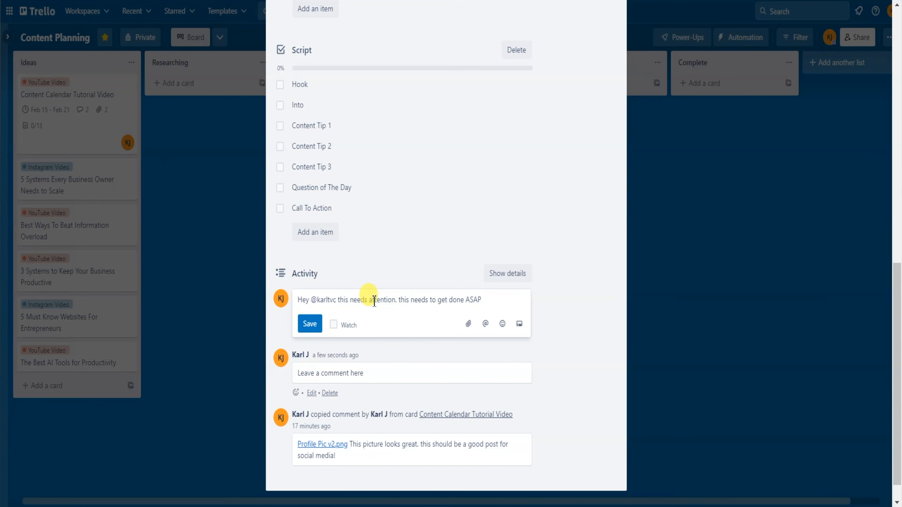
left_click(311, 324)
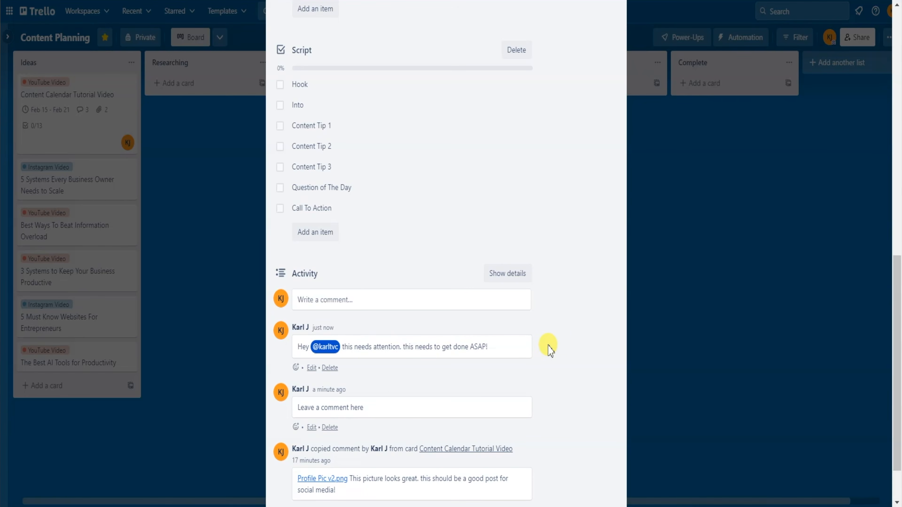
Step: Move the "Content Calendar Tutorial Video" card to the suggested Researching list from inside the card, and check the move options again
scroll(550, 350, "up", 1)
scroll(550, 350, "up", 8)
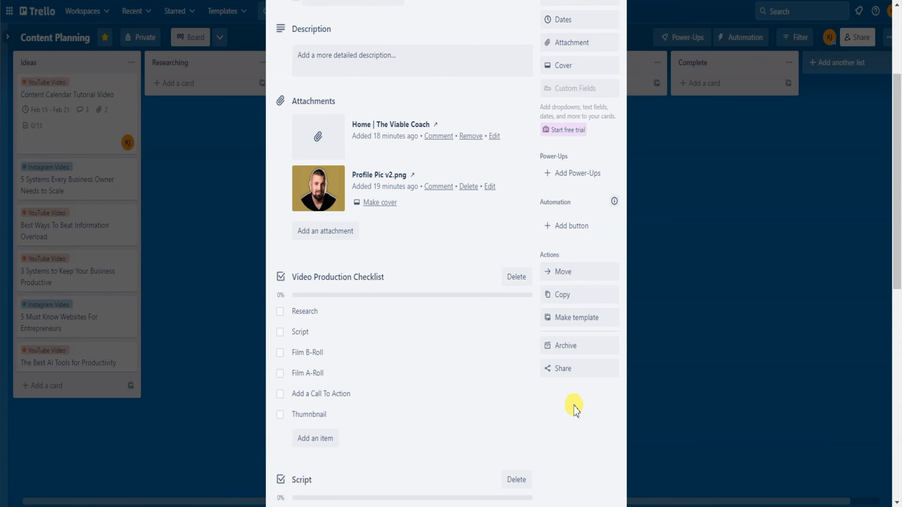
left_click(588, 277)
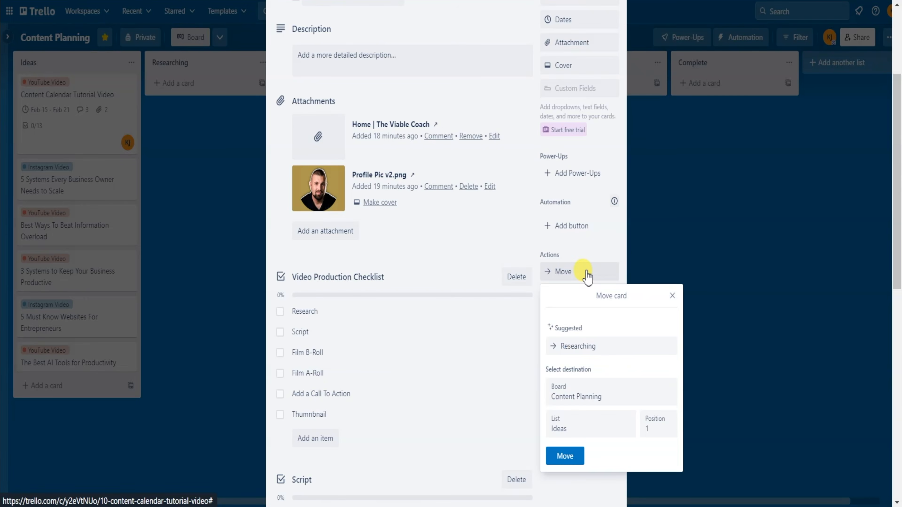
left_click(619, 351)
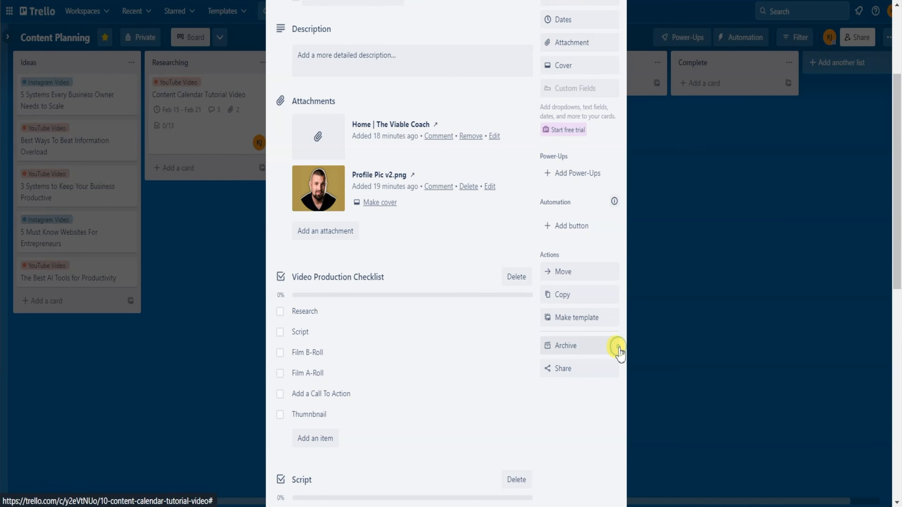
left_click(595, 276)
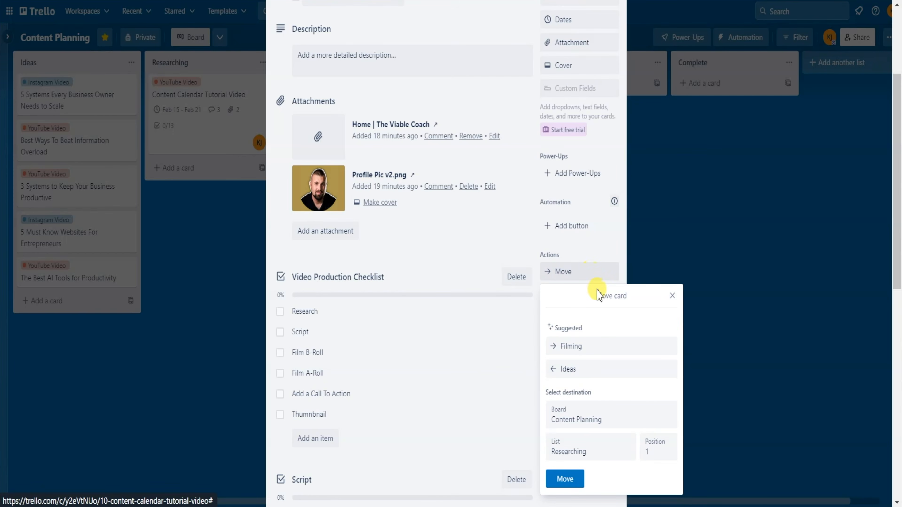
left_click(672, 297)
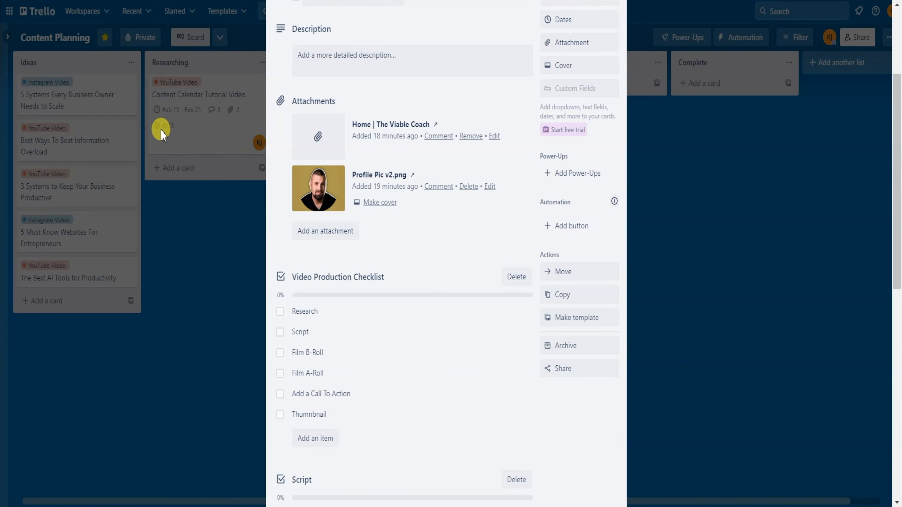
Step: Close the card and move it from Researching back to the start of the Ideas list
scroll(505, 125, "up", 4)
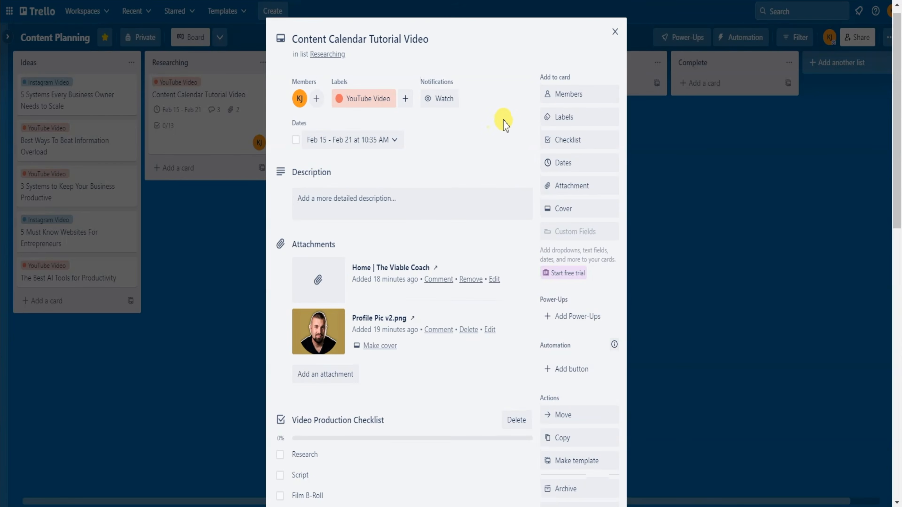
left_click(614, 31)
left_click_drag(216, 120, 58, 103)
left_click_drag(113, 167, 84, 130)
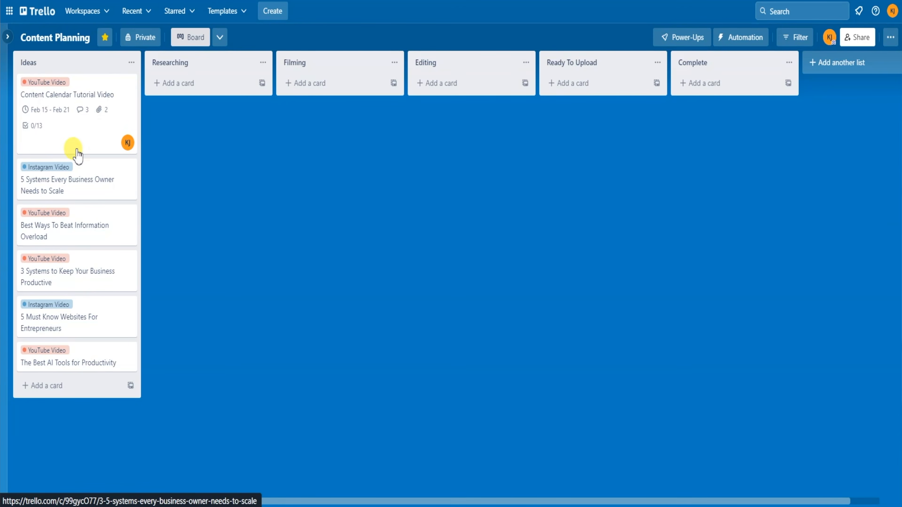
Step: Open the copy options of the "Content Calendar Tutorial Video" card
left_click(70, 141)
scroll(535, 261, "down", 3)
scroll(535, 261, "down", 3)
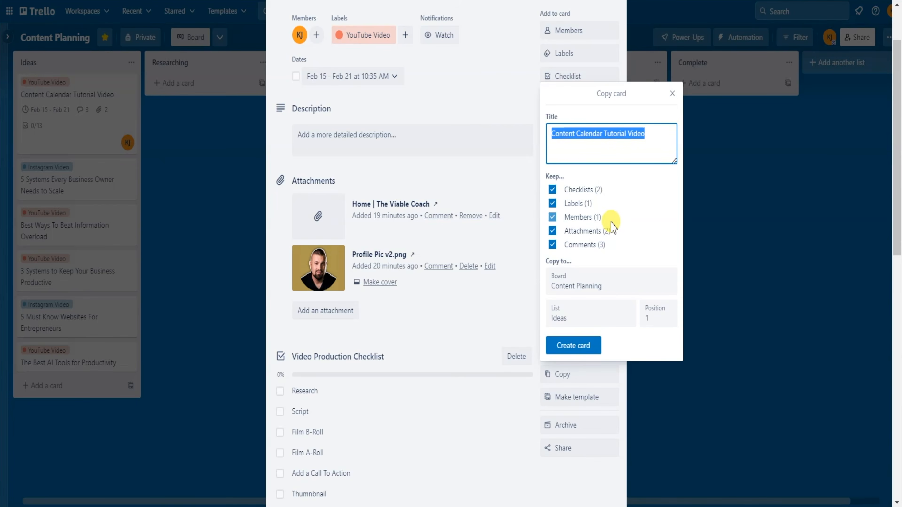
Step: Exclude labels, members and attachments from the card copy, and include them again so that everything is kept
left_click(551, 204)
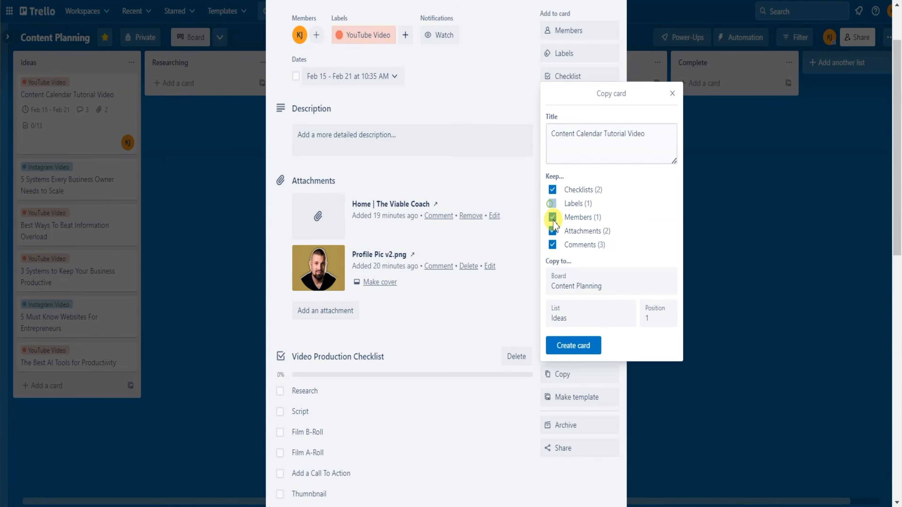
left_click(552, 217)
left_click(552, 231)
left_click(552, 194)
left_click(552, 231)
left_click(552, 217)
left_click(552, 204)
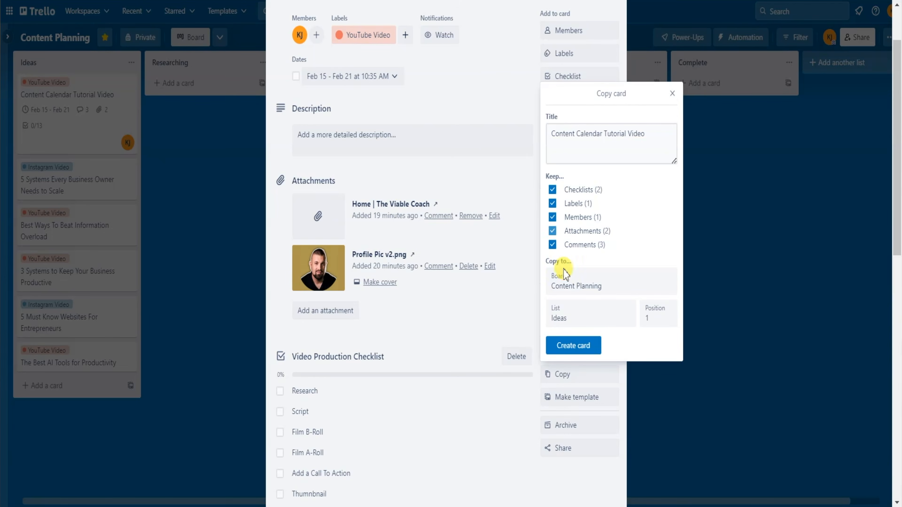
Step: Check the available destination boards, lists and positions for the copy of the "Content Calendar Tutorial Video" card
left_click(592, 287)
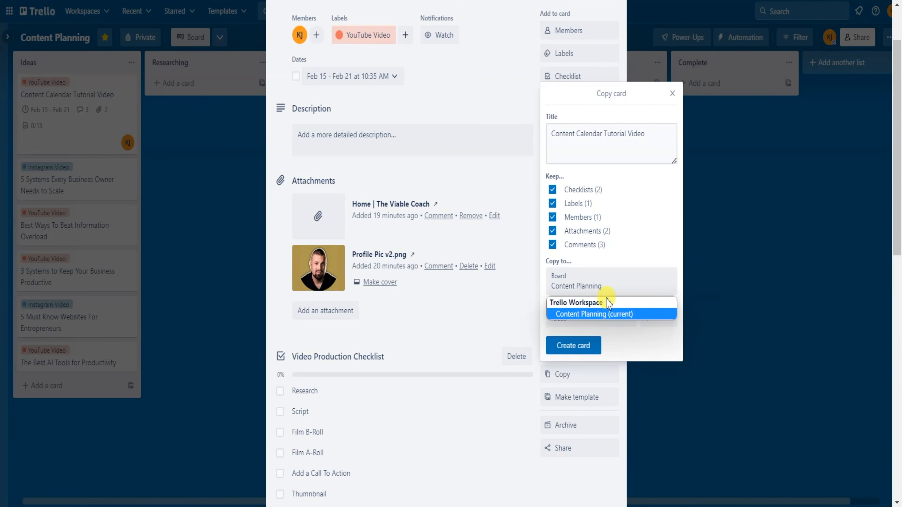
left_click(590, 316)
left_click(619, 317)
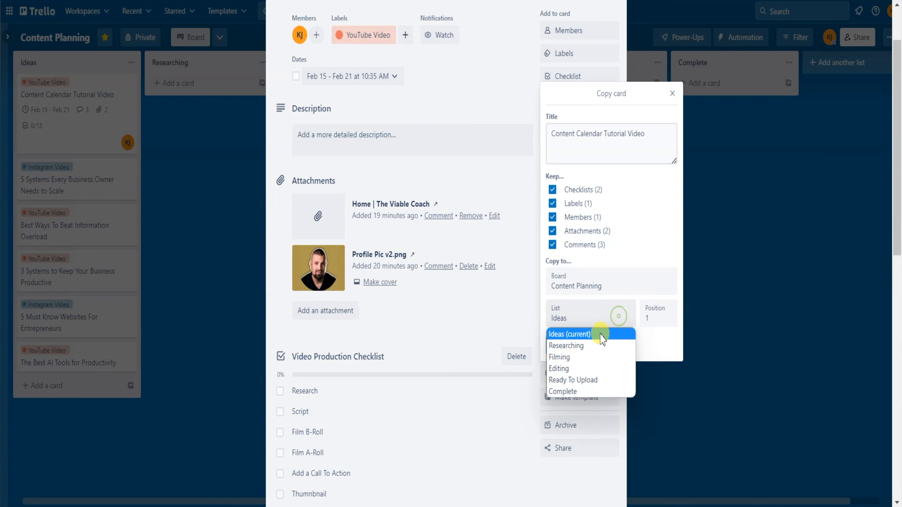
left_click(629, 246)
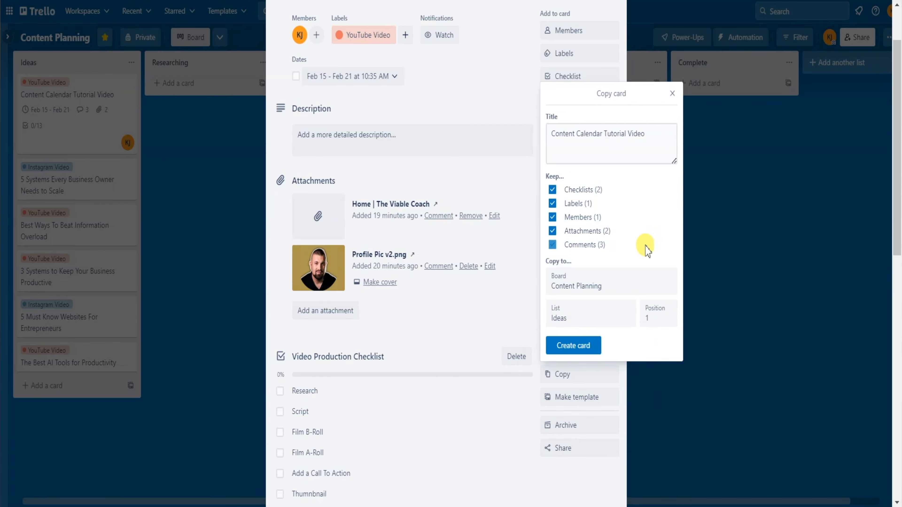
left_click(662, 319)
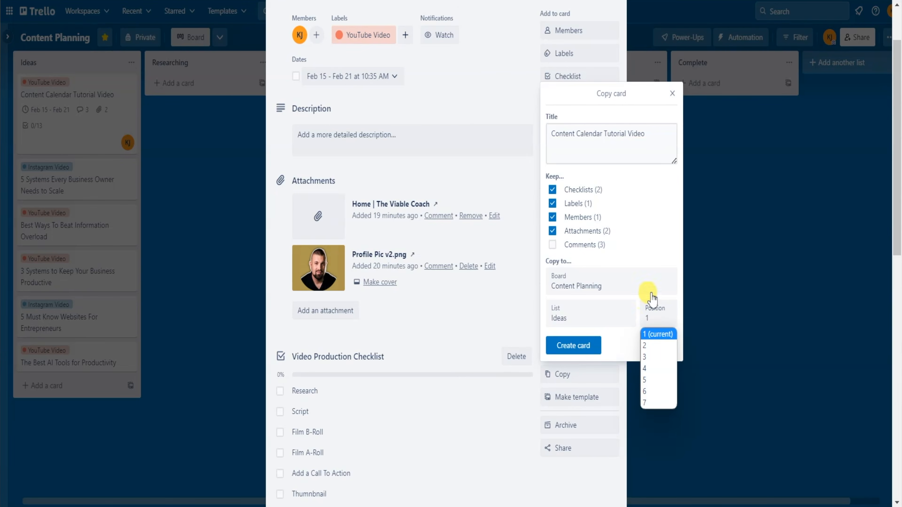
left_click(657, 222)
Step: Create the card copy at position 1 of Ideas, keeping checklists, labels, members, attachments and comments, and close the card
left_click(552, 217)
left_click(552, 244)
left_click(559, 347)
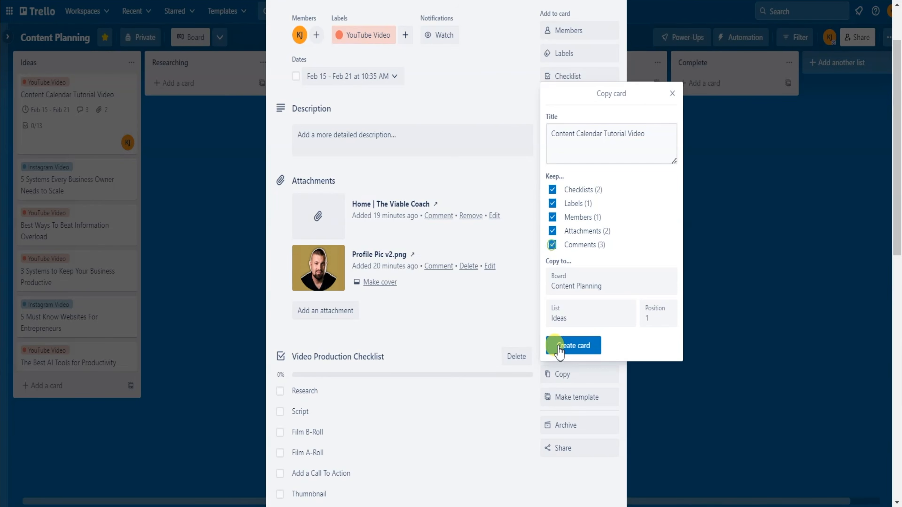
left_click(572, 348)
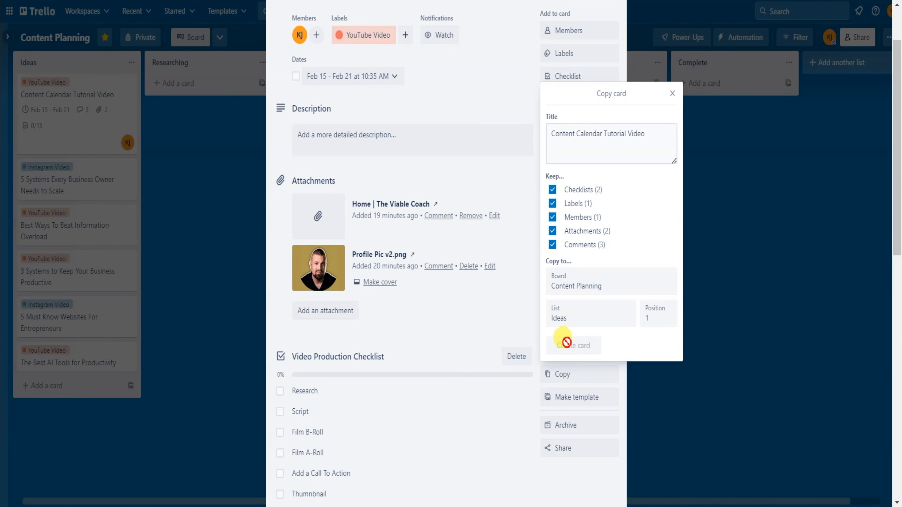
left_click(227, 223)
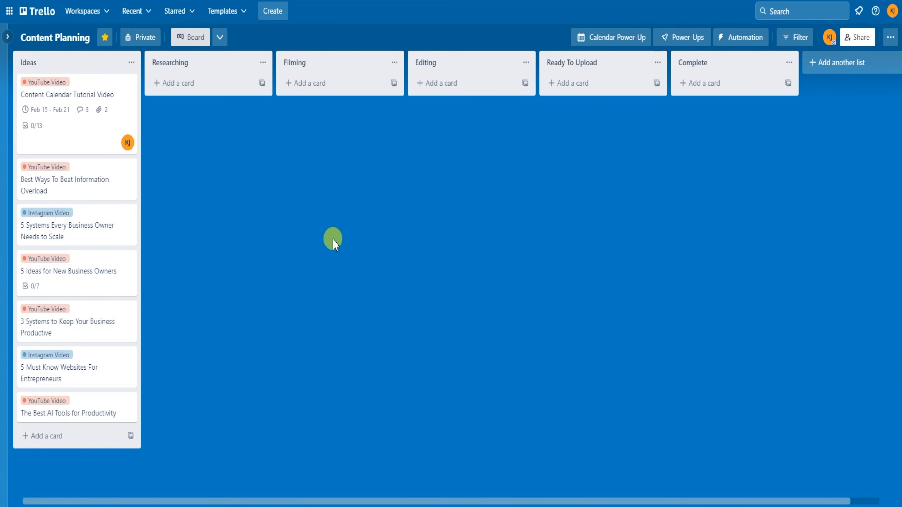
Step: Open the "Best Ways To Beat Information Overload" card, look over its available actions and close it
left_click(121, 177)
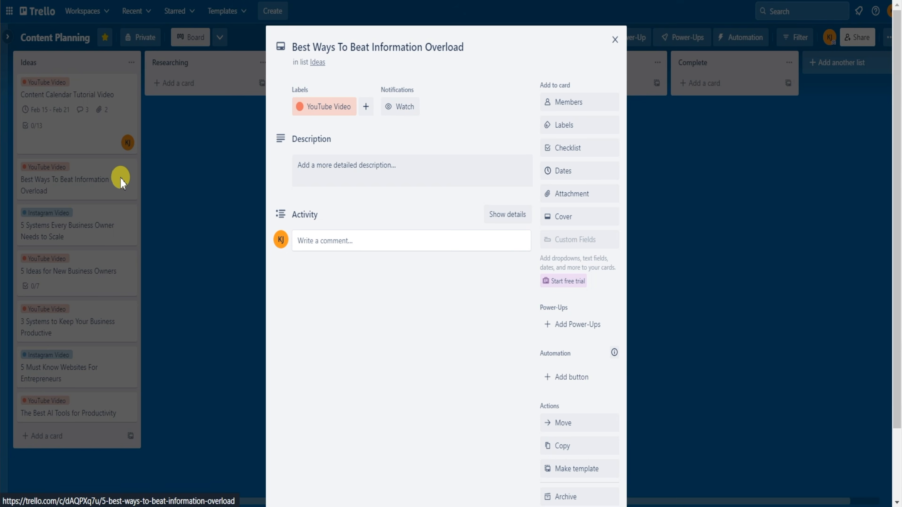
scroll(472, 334, "down", 2)
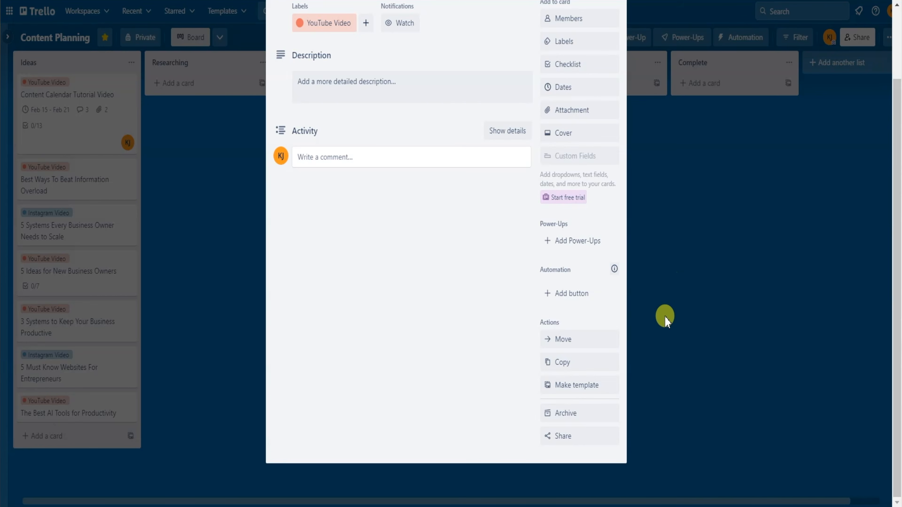
left_click(665, 317)
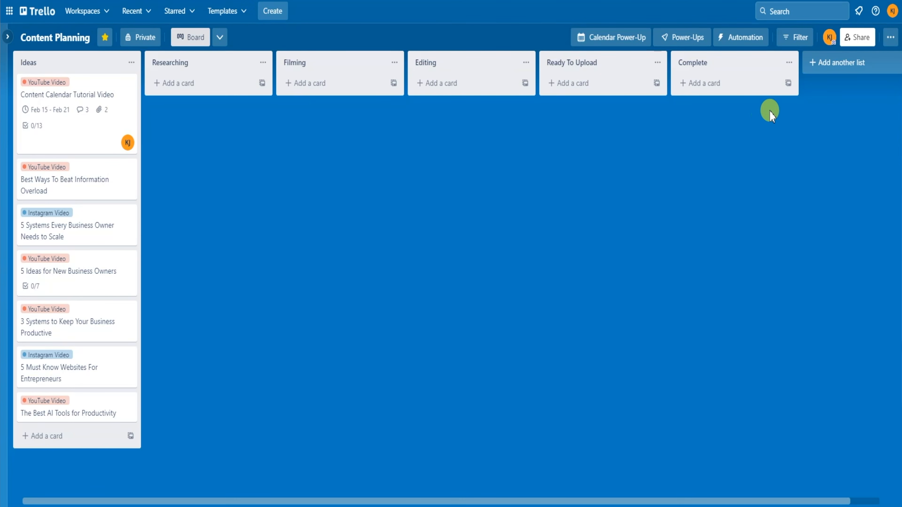
Step: Add a list named "Templates" after the Complete list
left_click(831, 72)
type("Templates")
key("Return")
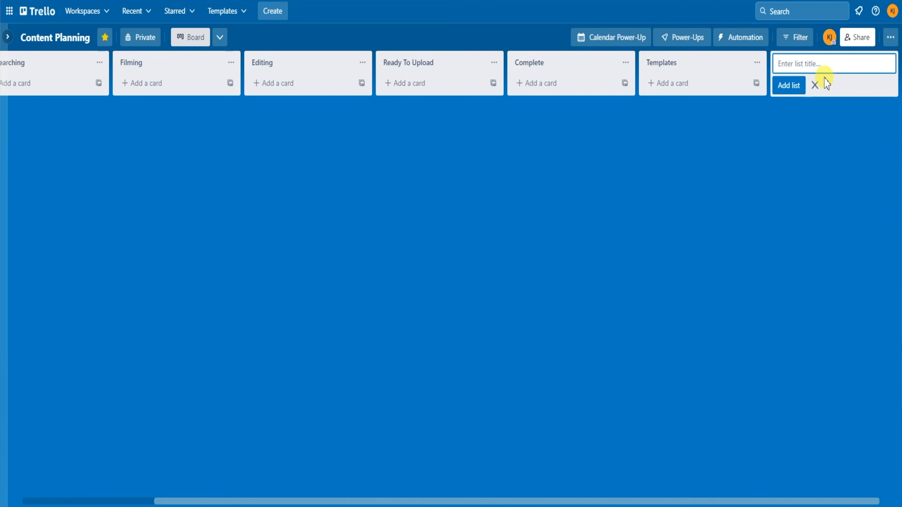
left_click(747, 215)
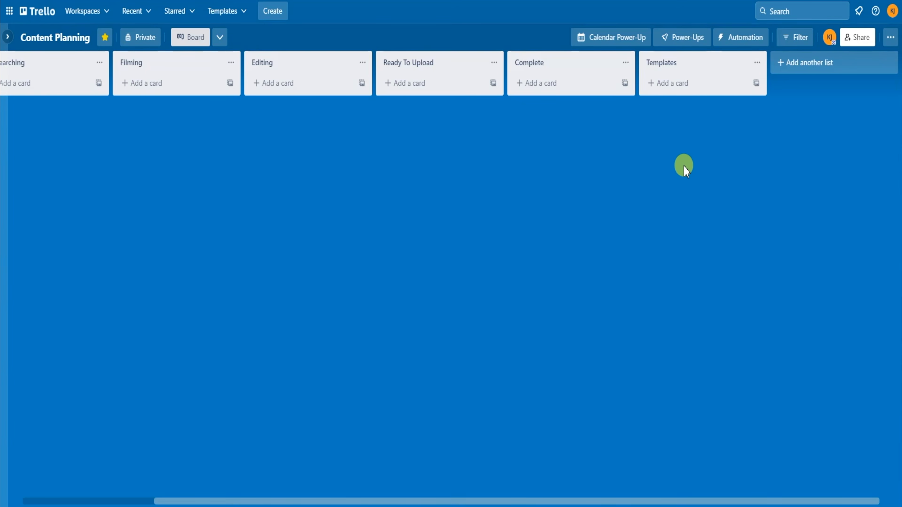
Step: Add a card titled "YouTube Video Card" to the Templates list
left_click(681, 89)
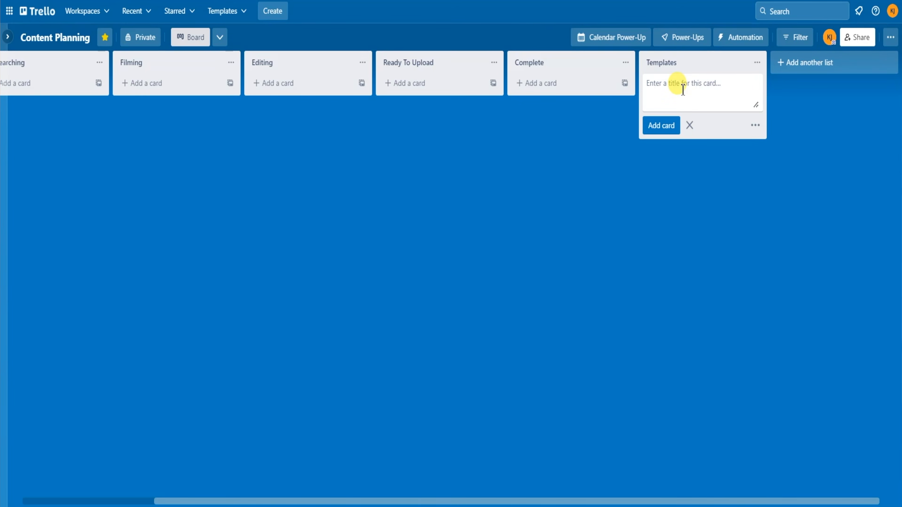
type("YouTube Video Card")
key("Return")
left_click(701, 254)
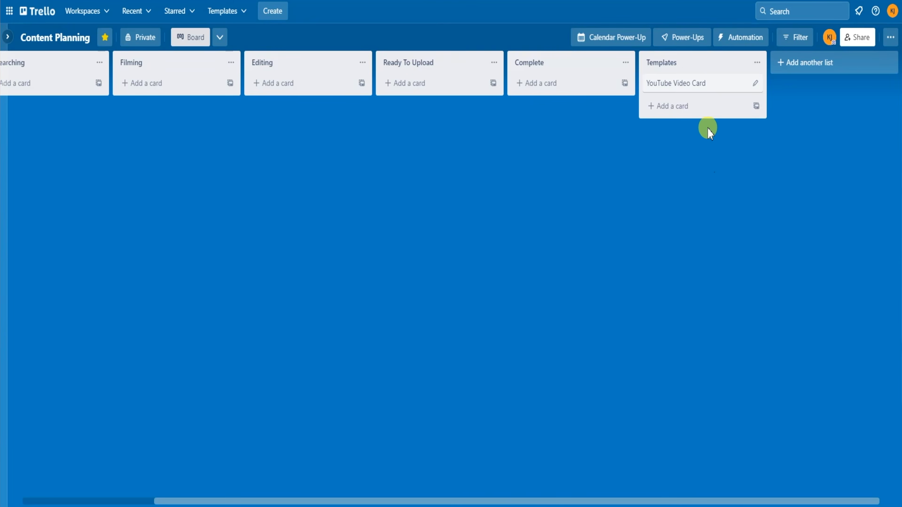
Step: Open the "YouTube Video Card" and apply the YouTube Video label to it
left_click(707, 83)
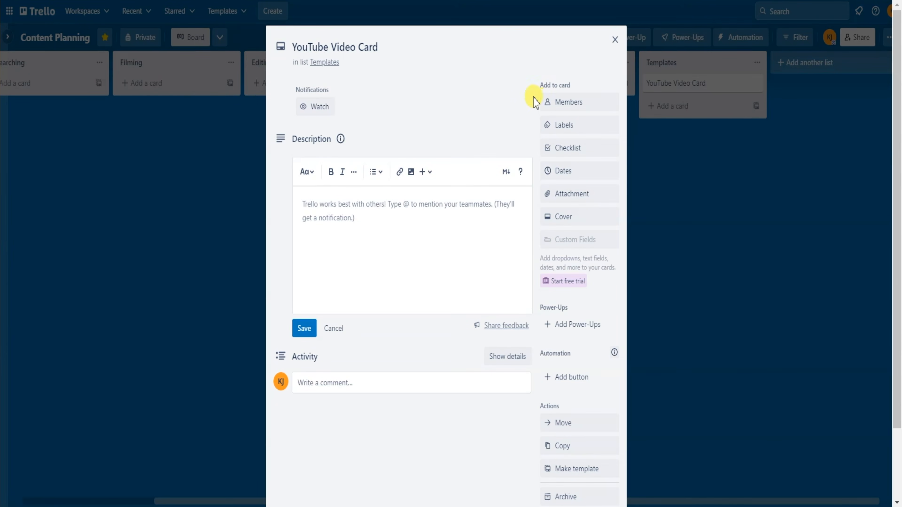
left_click(558, 134)
left_click(552, 281)
left_click(500, 126)
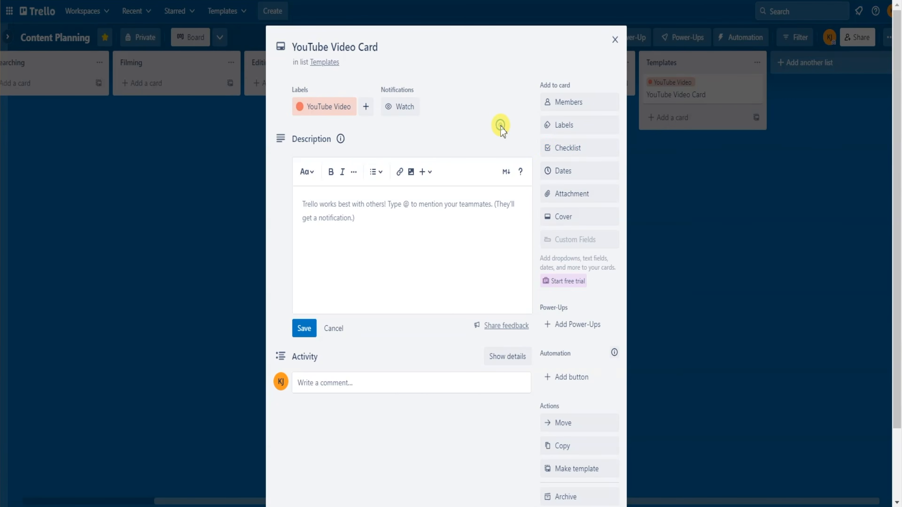
Step: Add an empty checklist titled "YouTube Video Production Checklist" to the card
left_click(554, 147)
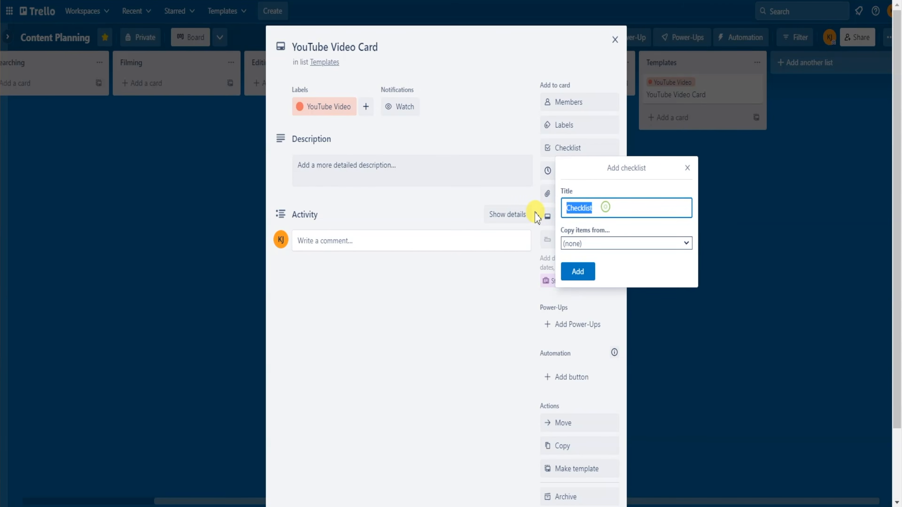
type("YouTube Video Production")
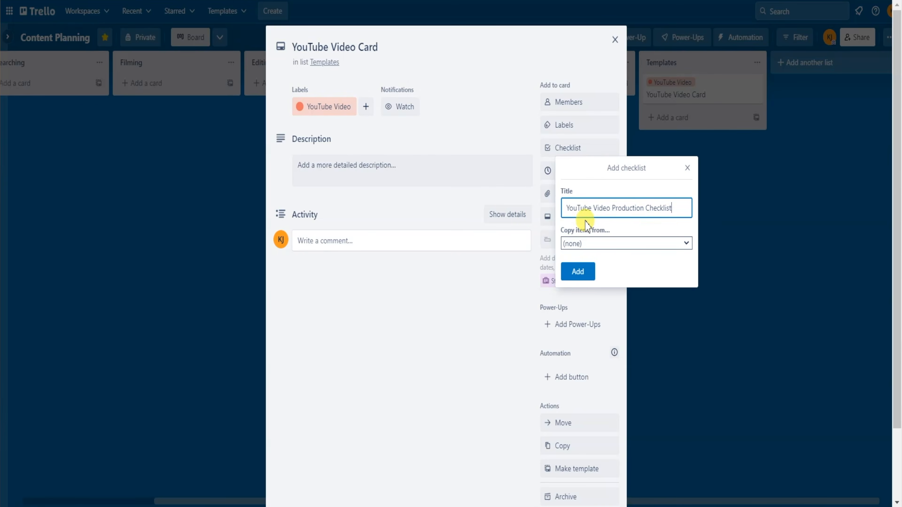
left_click(577, 274)
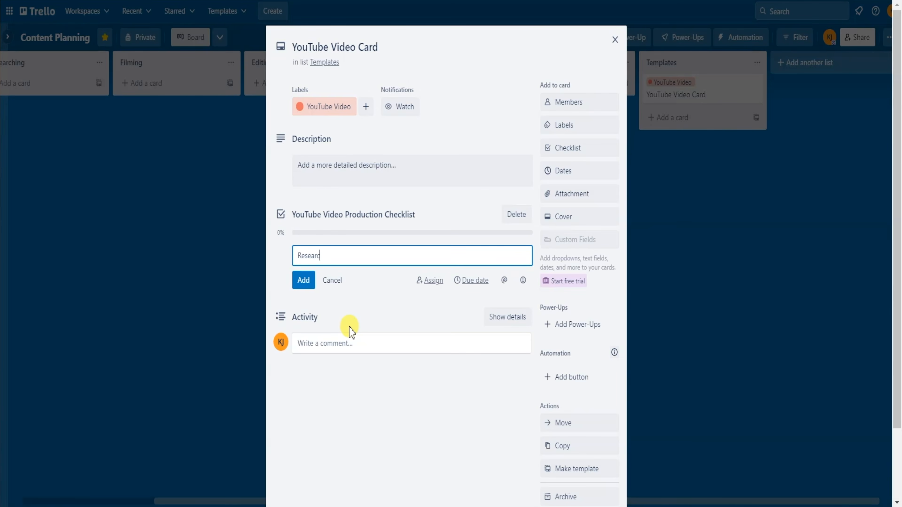
Step: Fill the production checklist with the items Research, Outline, Script, Film, Edit, Thumbnail and Publish
key("Return")
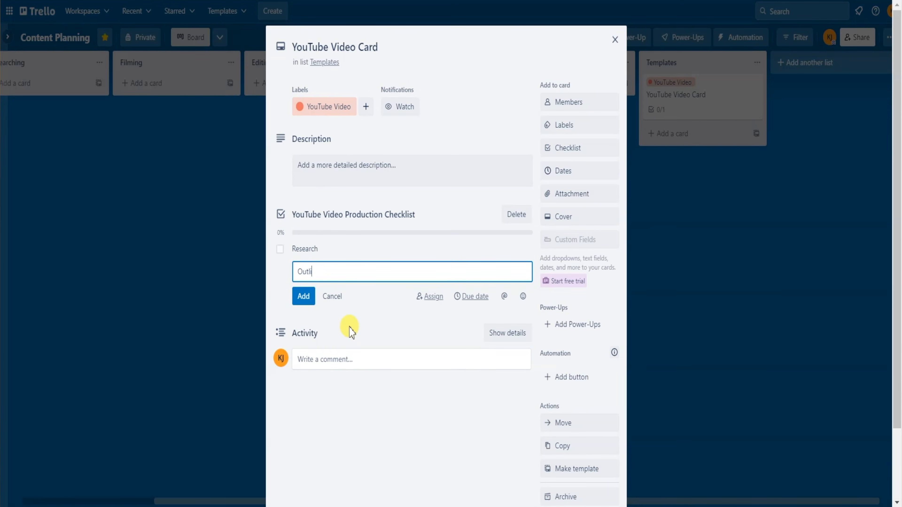
key("Return")
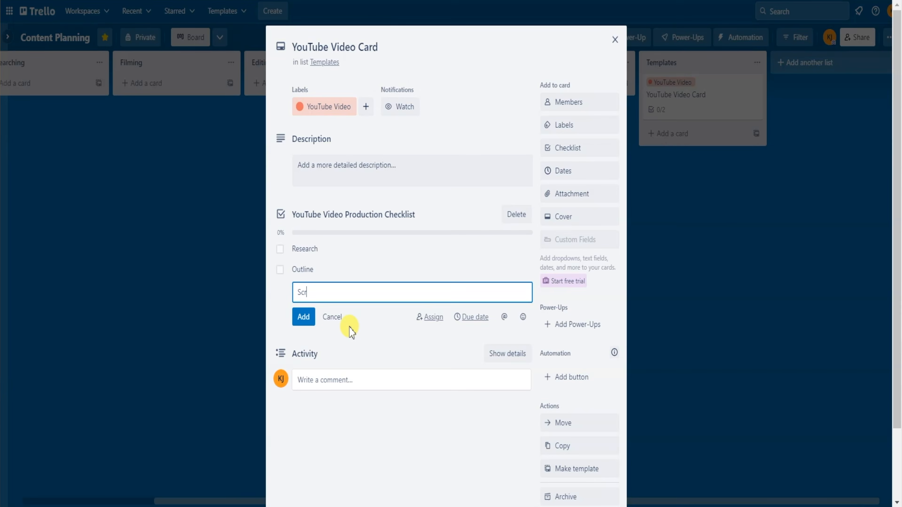
key("Return")
type("Fil")
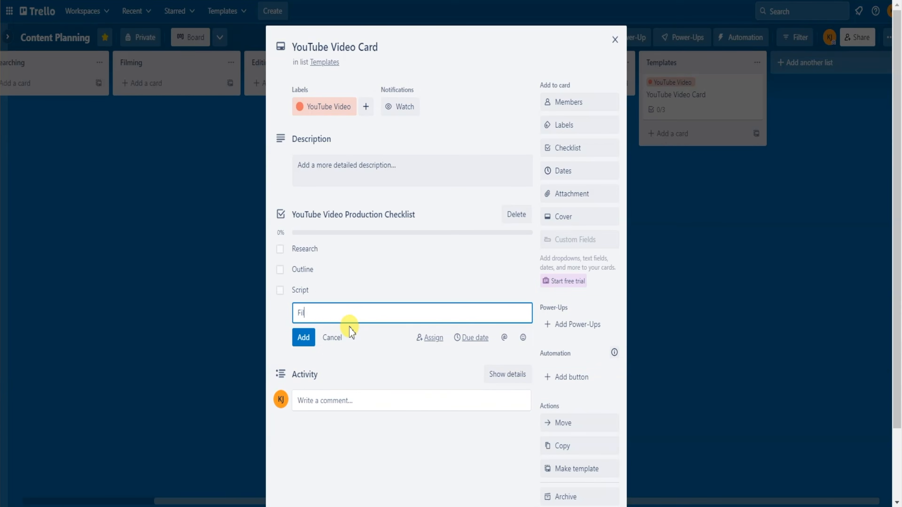
type("m")
key("Return")
type("Edit")
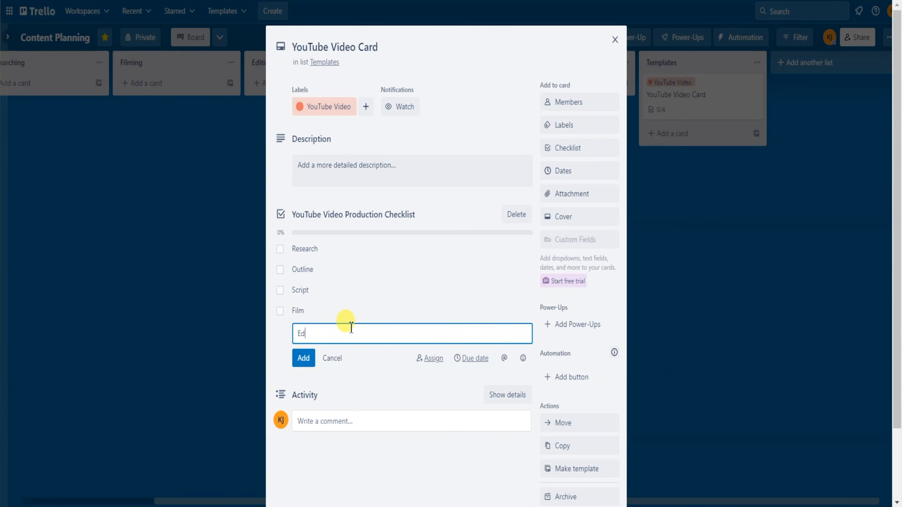
key("Return")
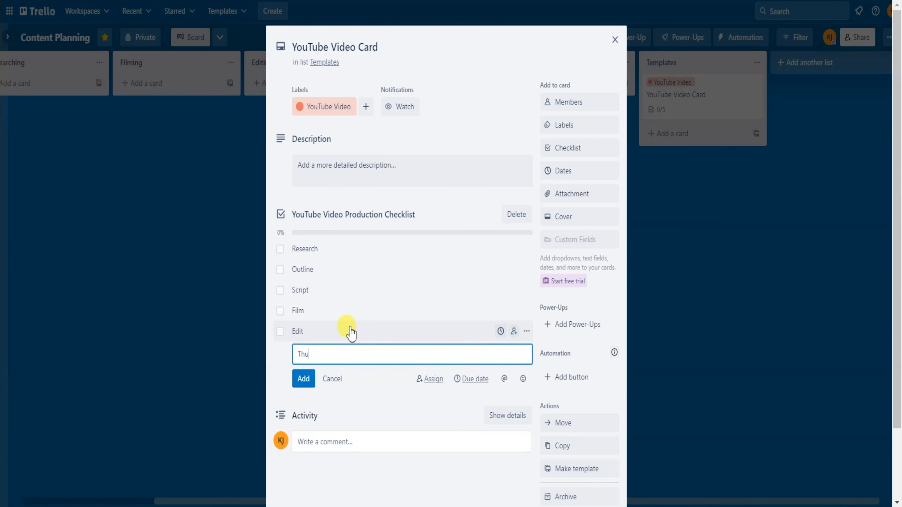
type("Thumbnail")
key("Return")
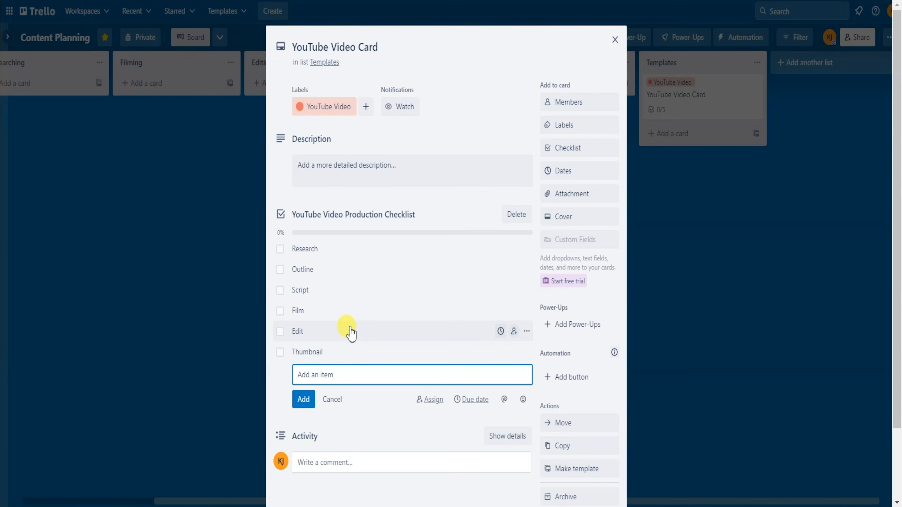
type("Publish")
key("Return")
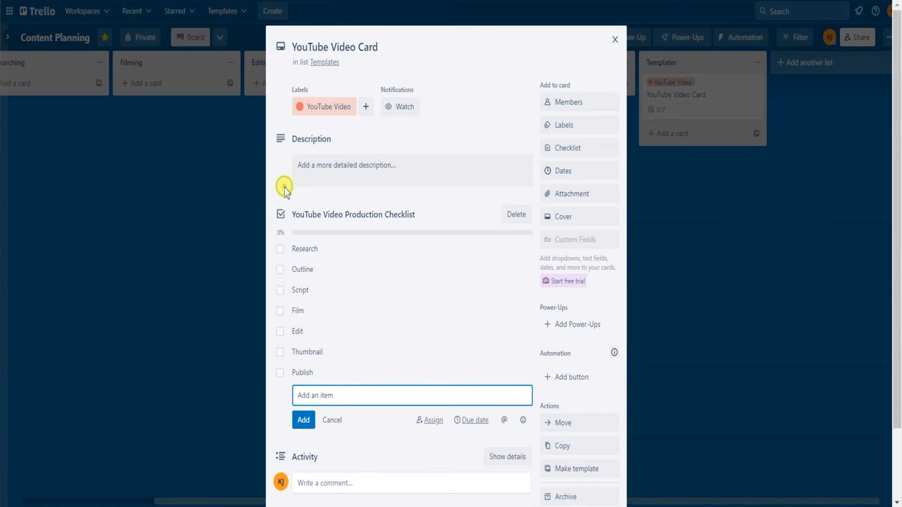
left_click(464, 204)
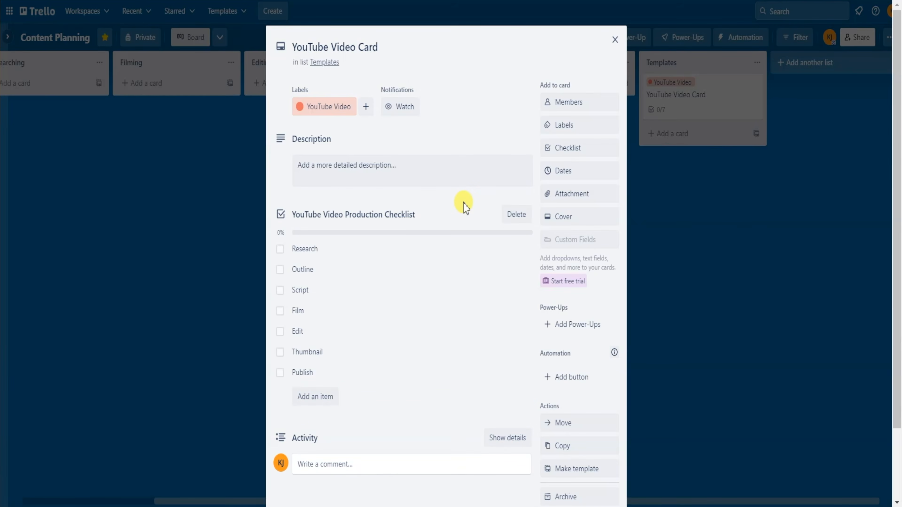
Step: Turn the "YouTube Video Card" into a template card and close it
scroll(497, 271, "down", 2)
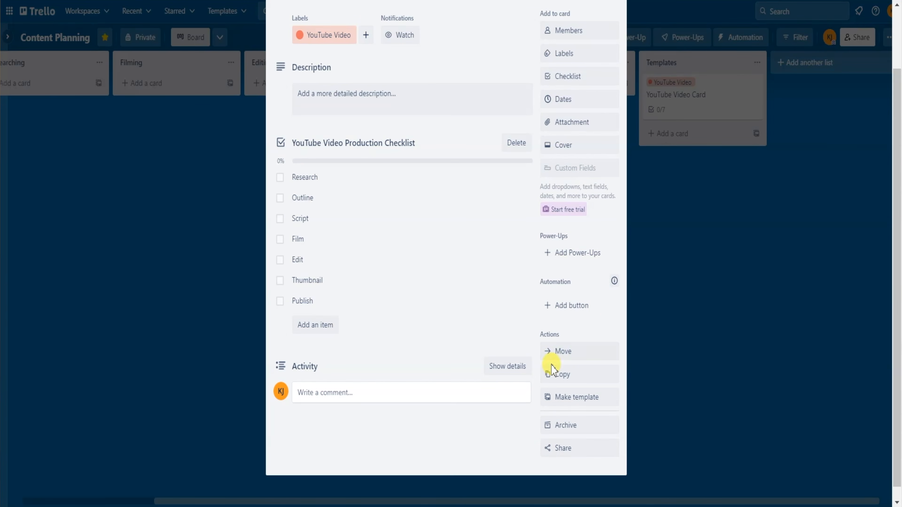
left_click(572, 398)
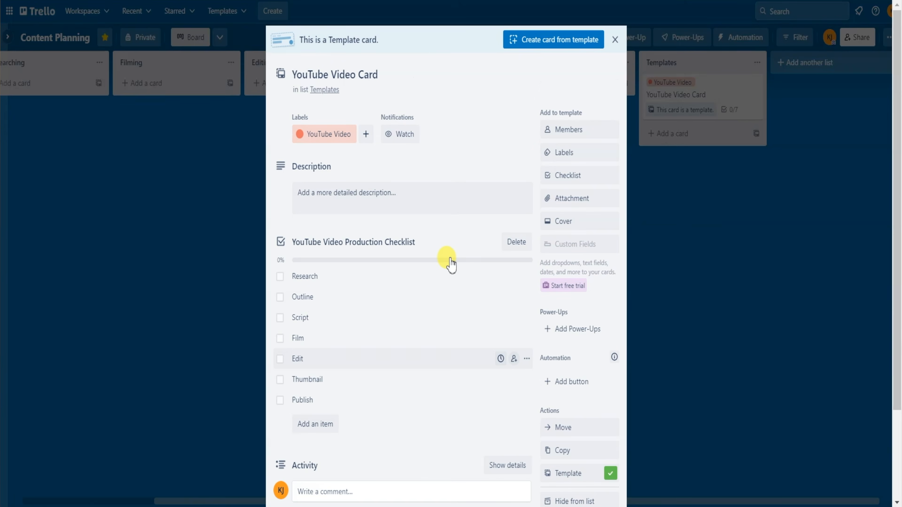
left_click(709, 235)
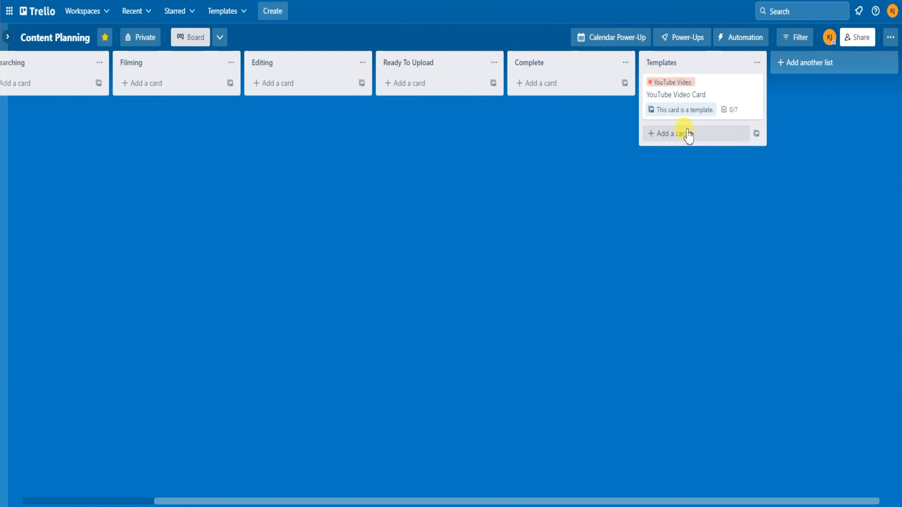
Step: Create a card titled "3 Ways To Improve Revenue" from the "YouTube Video Card" template, keeping its checklist and label
left_click(716, 93)
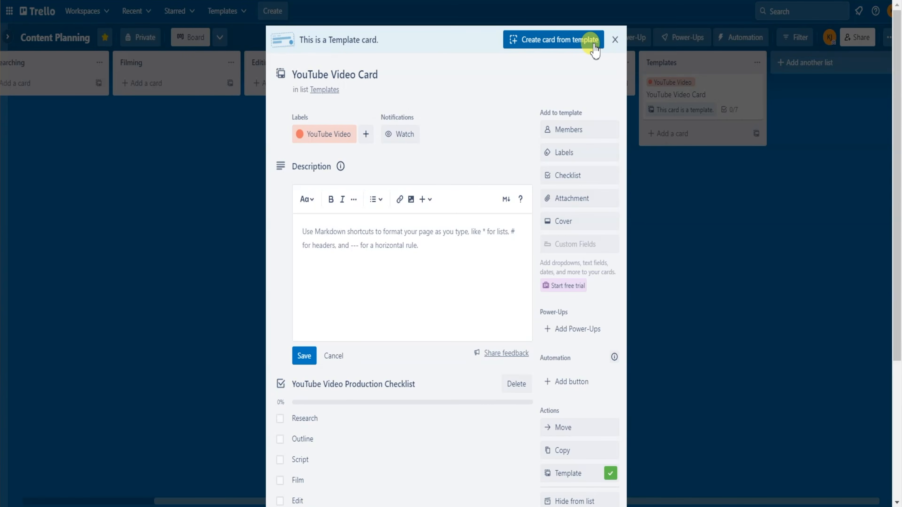
left_click(549, 40)
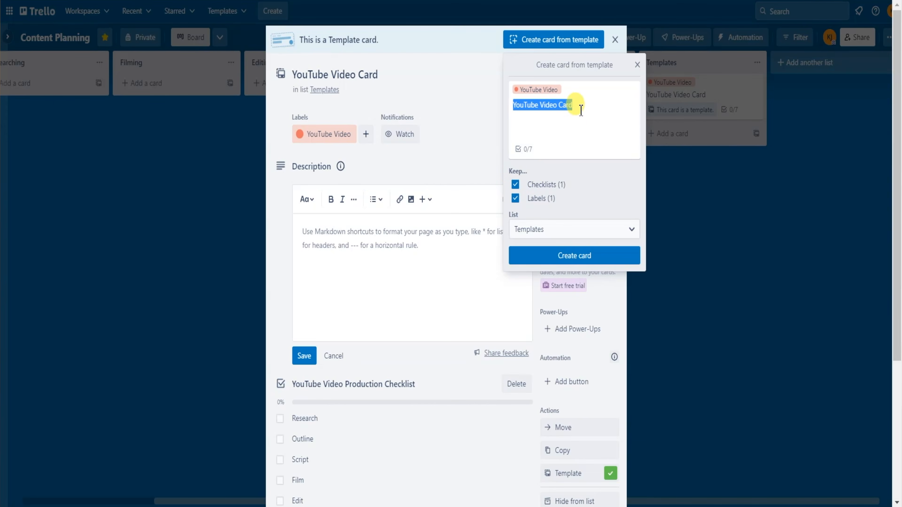
type("3 Ways To Improve Revenue")
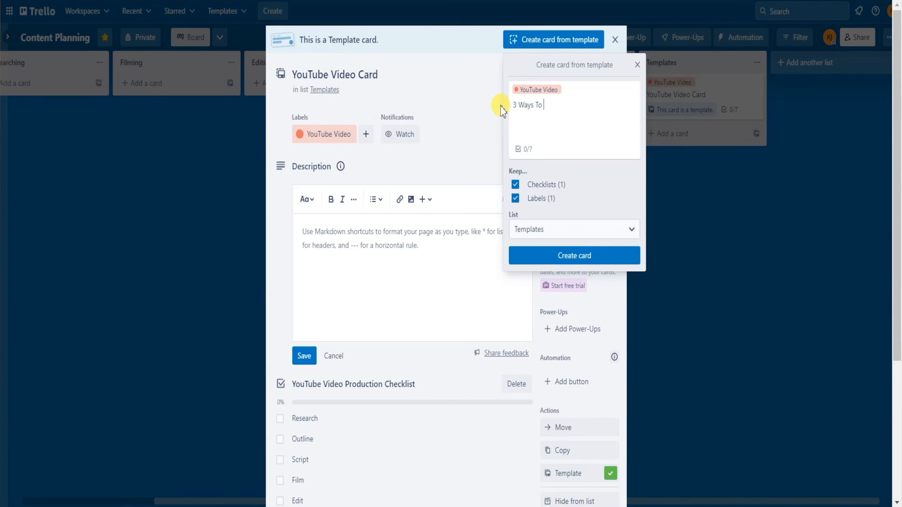
left_click(569, 256)
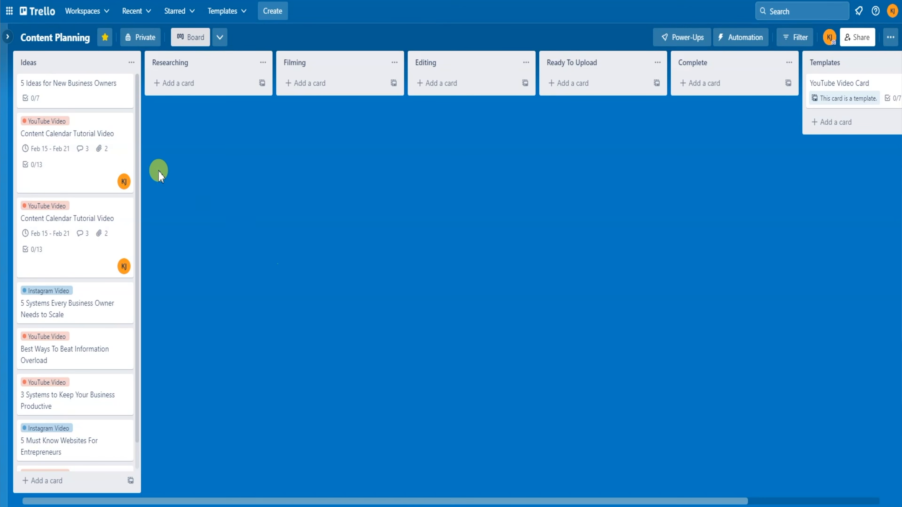
Step: Open the "5 Ideas for New Business Owners" card in Ideas and review its checklist
left_click(90, 94)
scroll(426, 220, "down", 4)
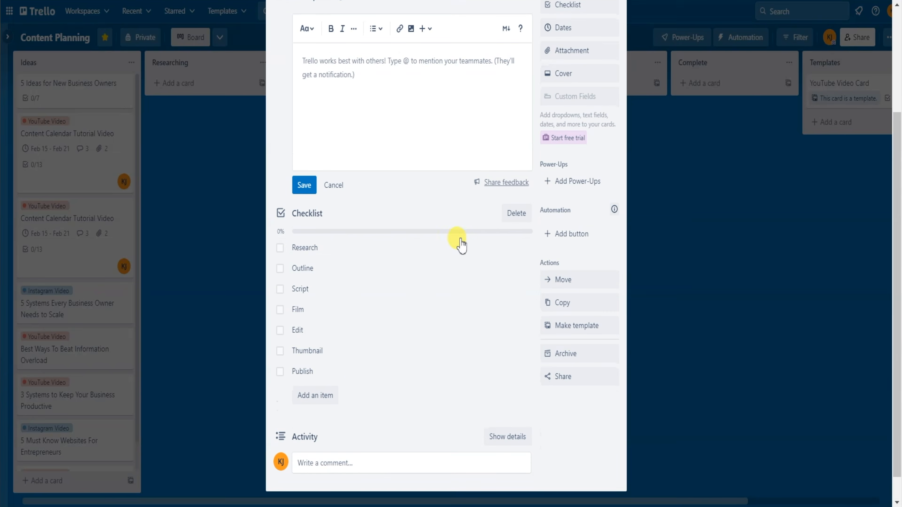
Step: Look at the sharing options and card link for "5 Ideas for New Business Owners", then close the card
left_click(568, 378)
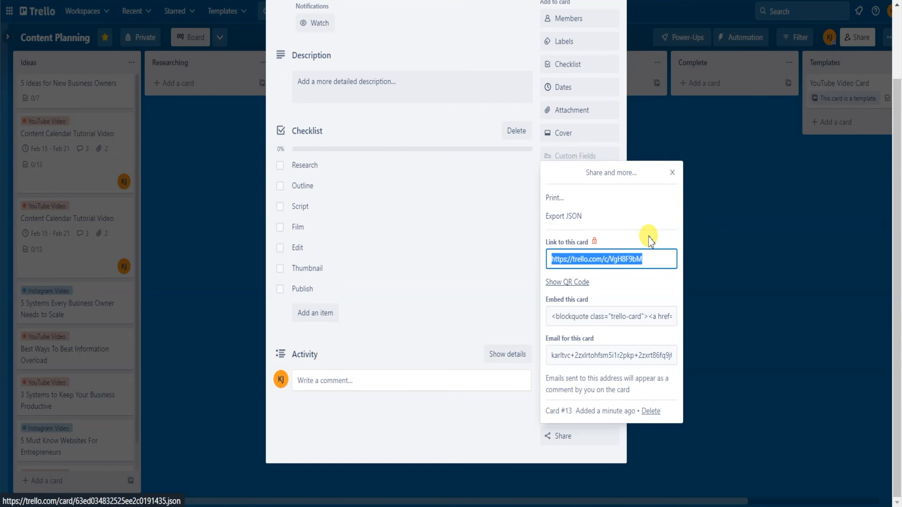
left_click_drag(648, 258, 543, 273)
left_click(626, 282)
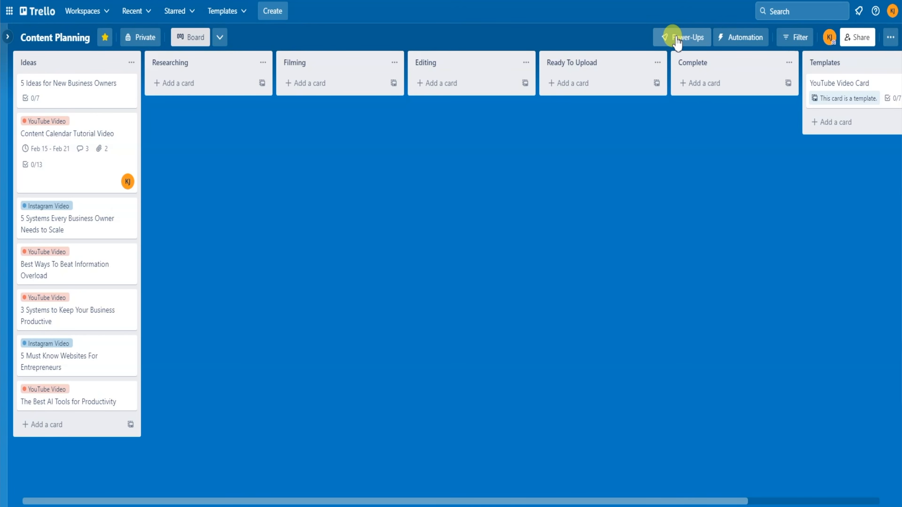
Step: Check where Power-Ups can be added, both on the board and in the "5 Ideas for New Business Owners" card
left_click(677, 38)
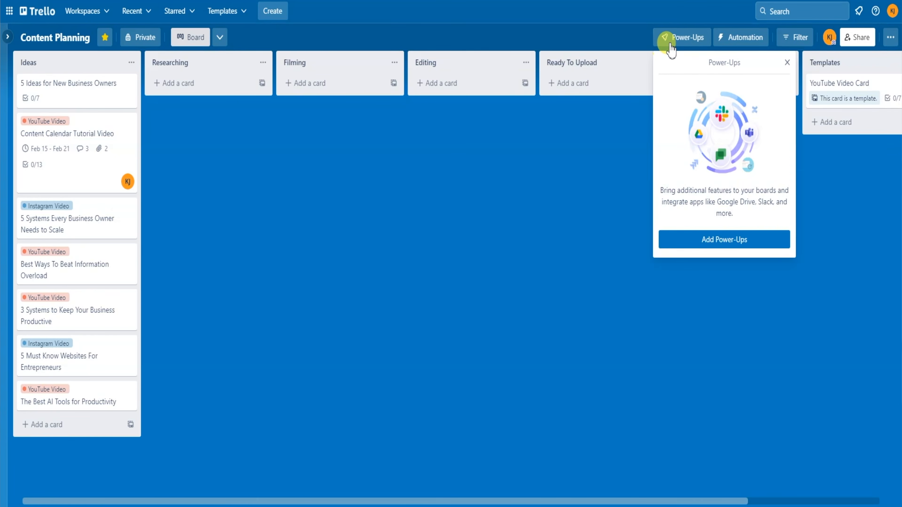
left_click(525, 212)
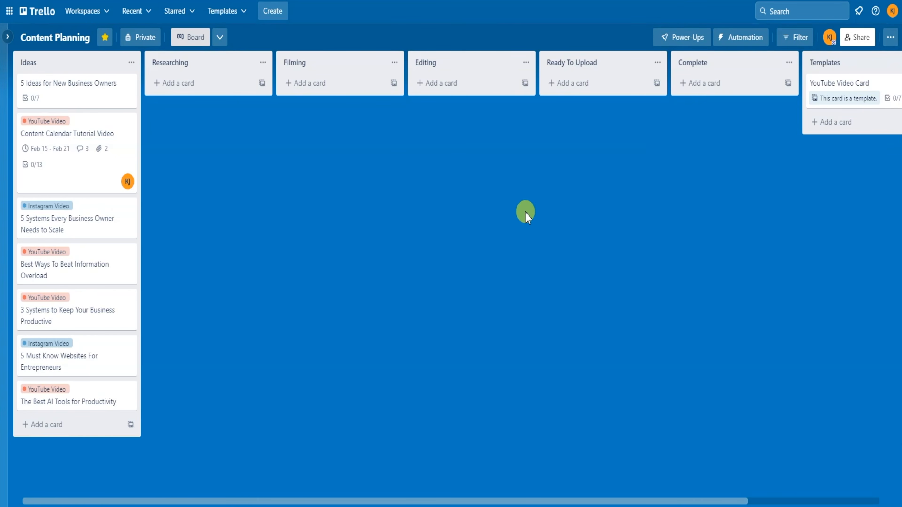
left_click(86, 93)
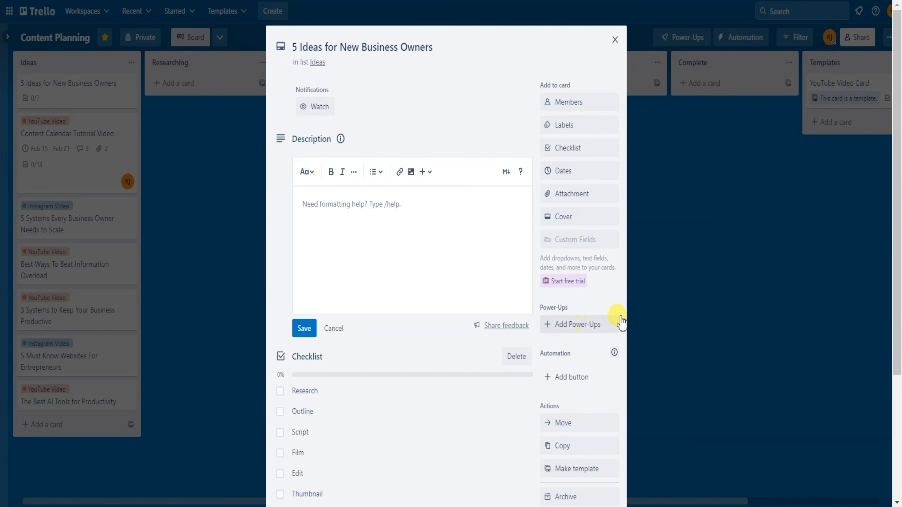
left_click(646, 247)
left_click(648, 249)
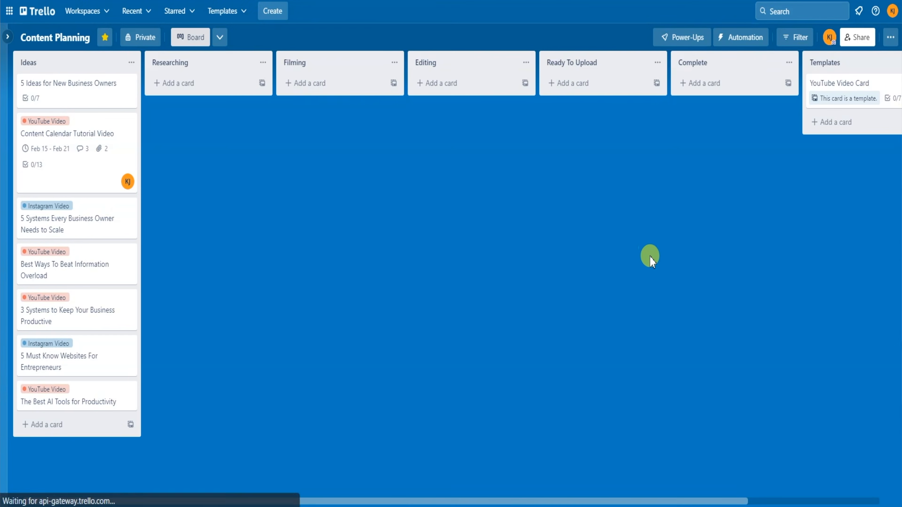
Step: Open the board's Power-Ups directory and browse the Power-Ups made by Trello
left_click(678, 38)
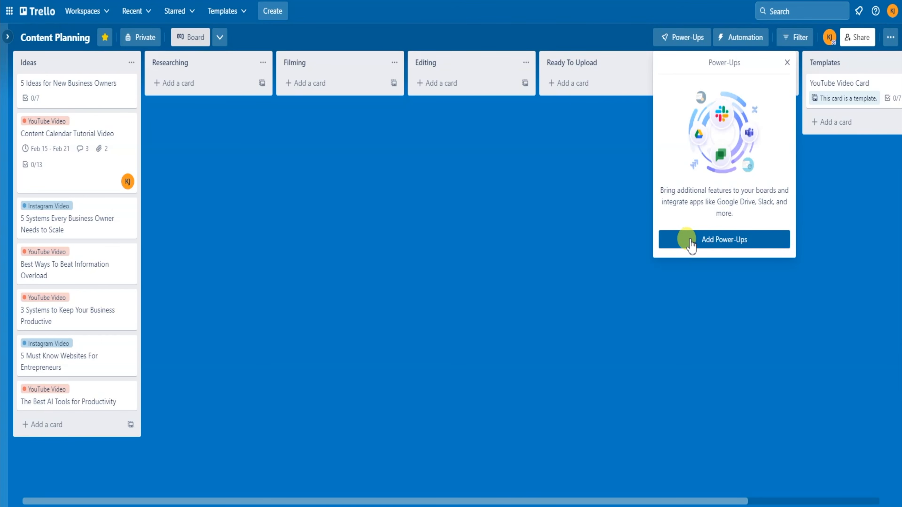
left_click(684, 246)
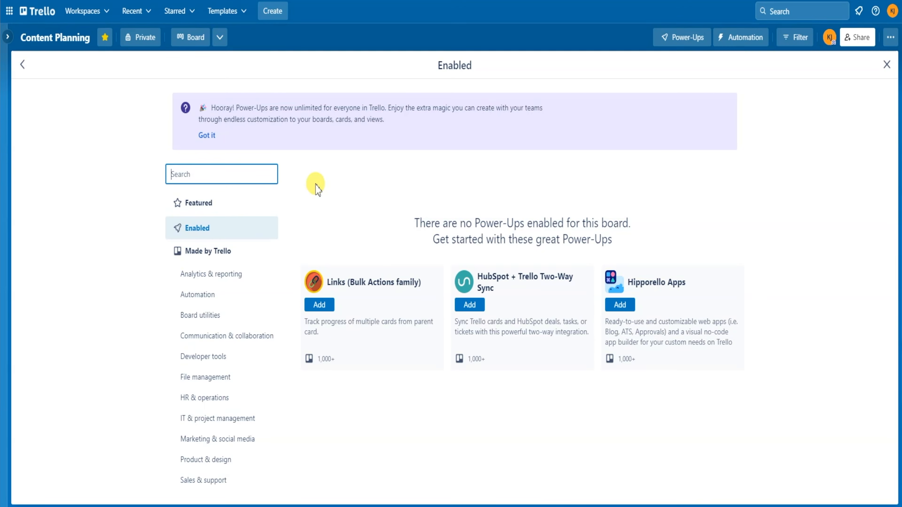
left_click(209, 252)
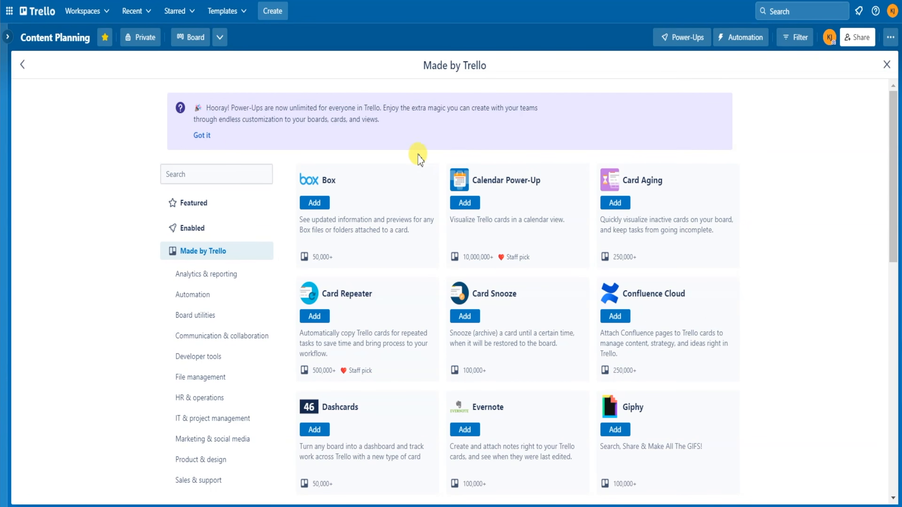
scroll(426, 146, "down", 2)
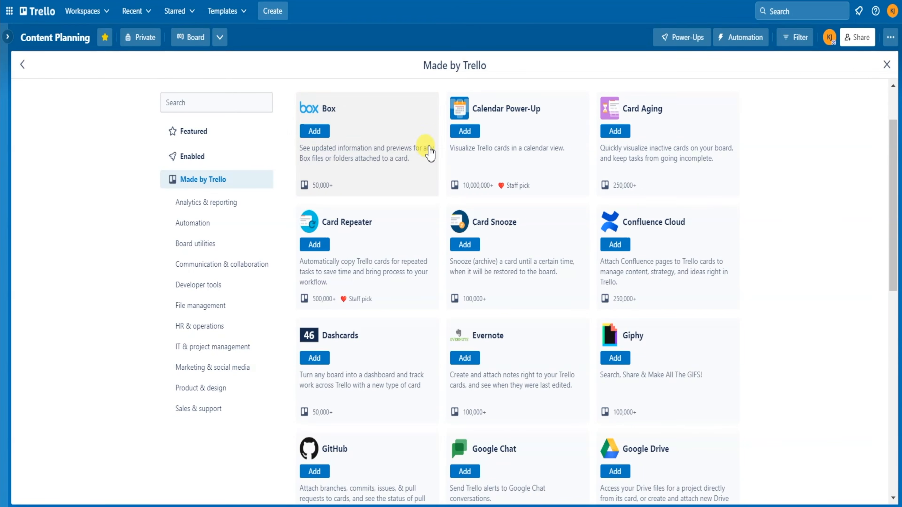
left_click_drag(895, 166, 894, 160)
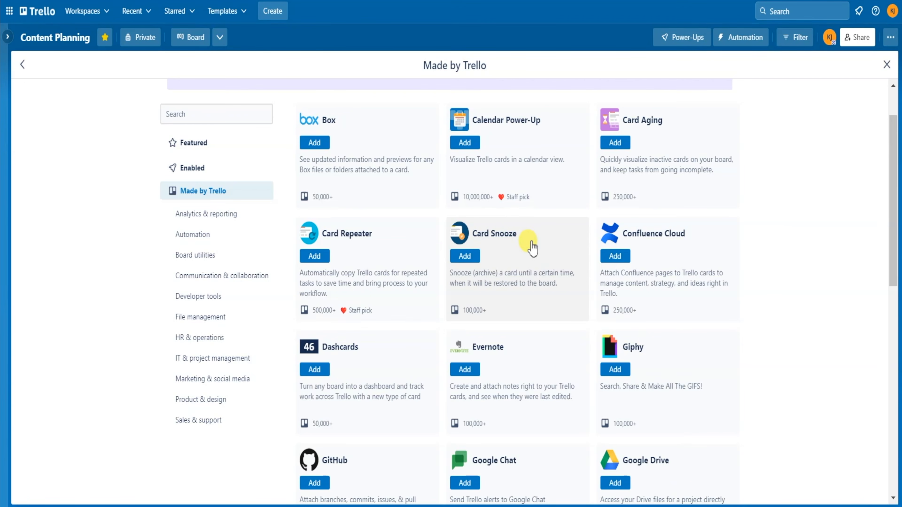
scroll(529, 265, "down", 2)
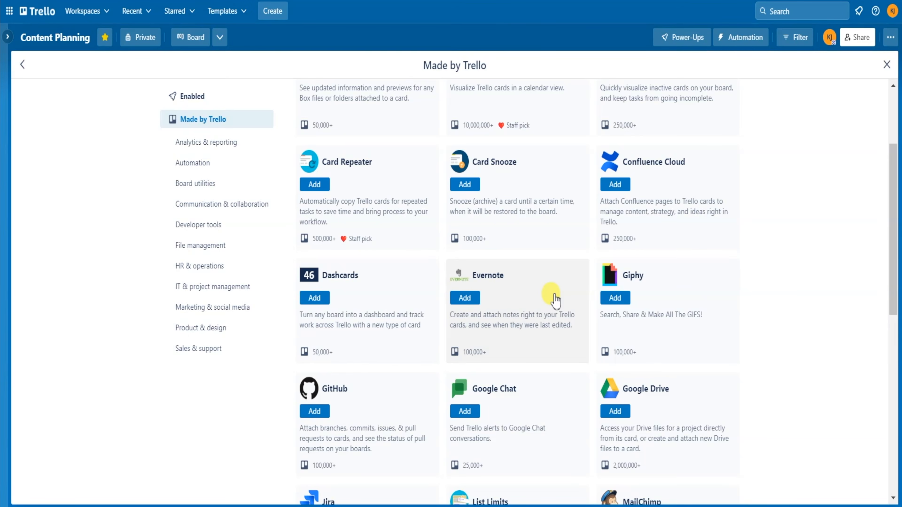
scroll(555, 300, "up", 4)
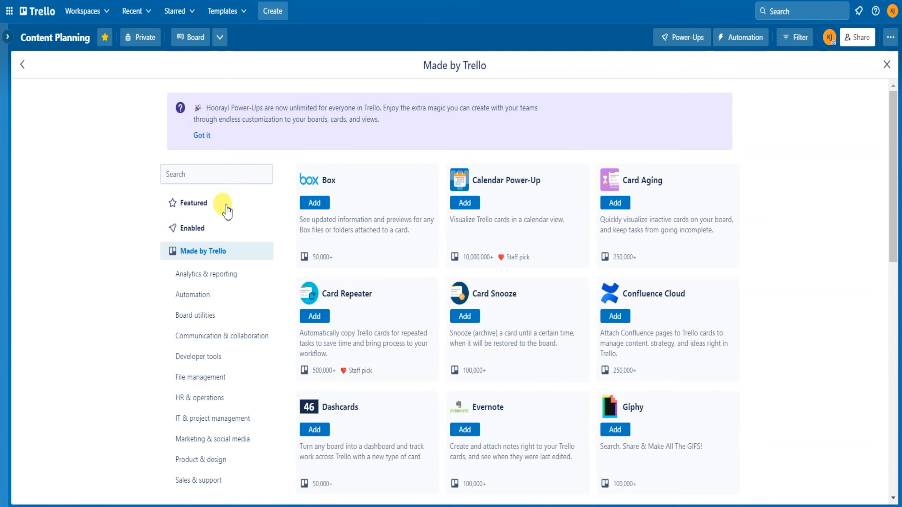
left_click(207, 176)
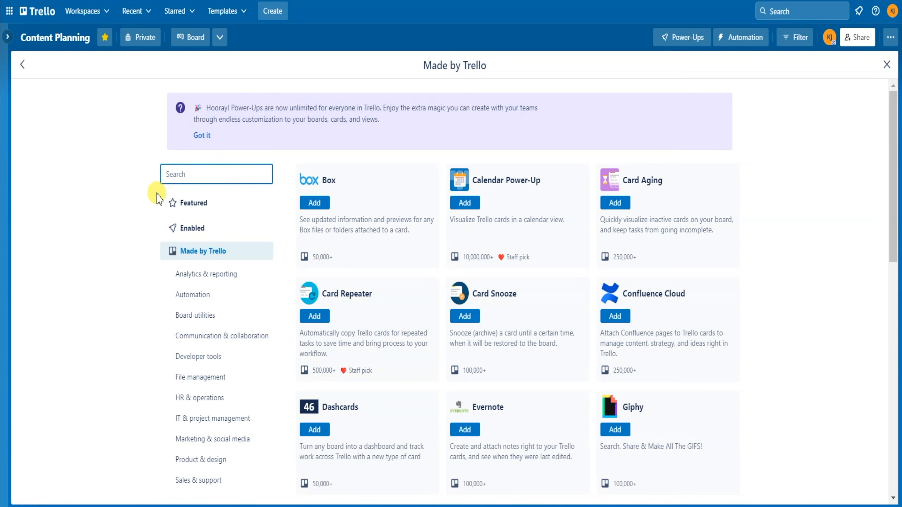
mouse_move(892, 137)
left_mouse_down()
mouse_move(884, 391)
mouse_move(882, 126)
left_mouse_up()
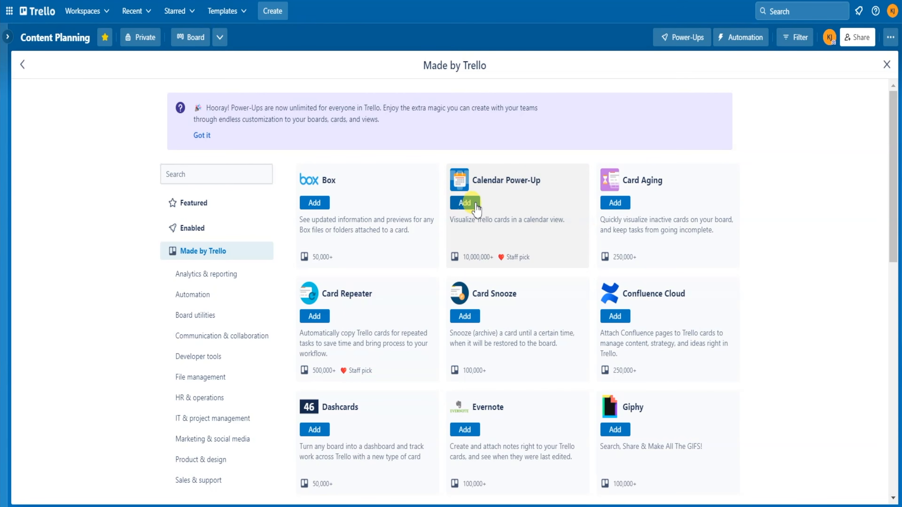
Step: Add the Calendar Power-Up to the board, check its settings, and return to the board
left_click(465, 203)
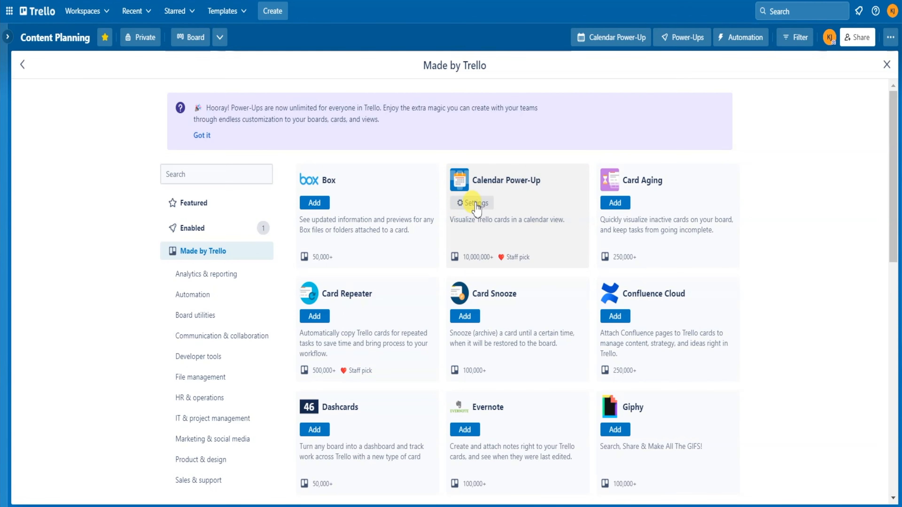
left_click(480, 204)
left_click(500, 254)
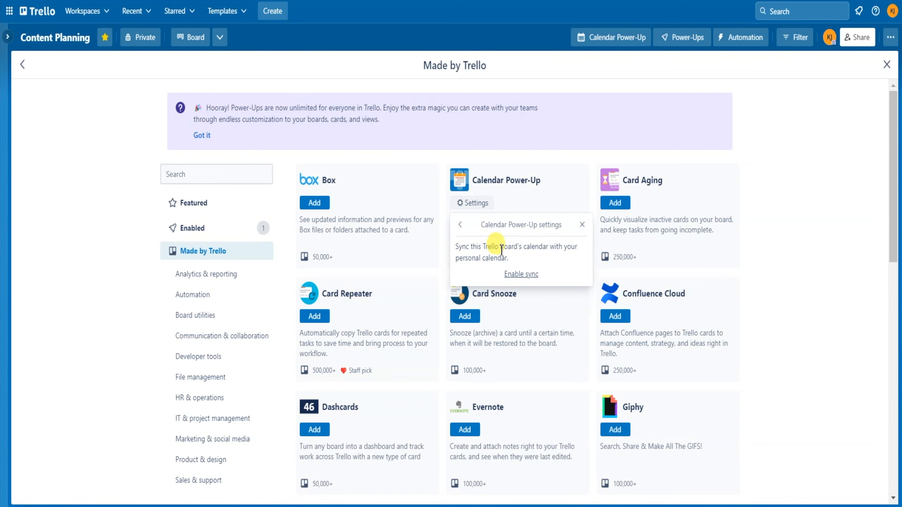
left_click(582, 225)
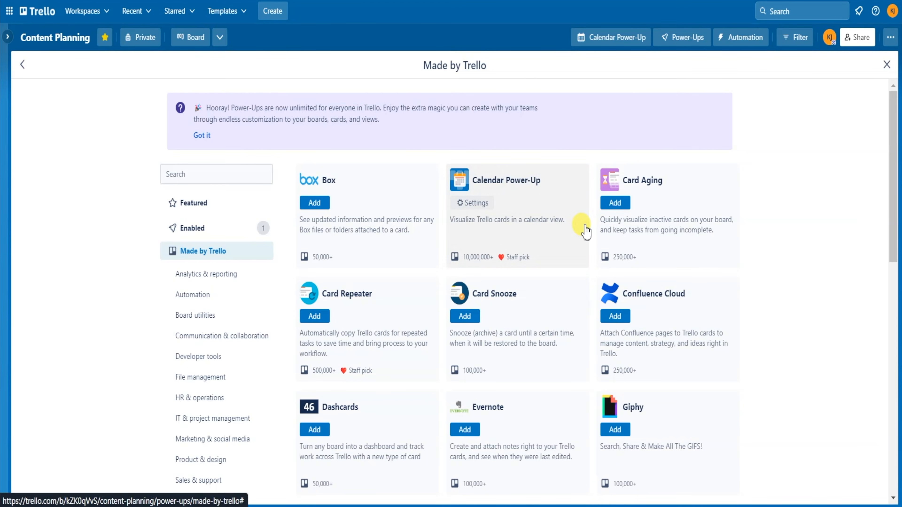
left_click(886, 65)
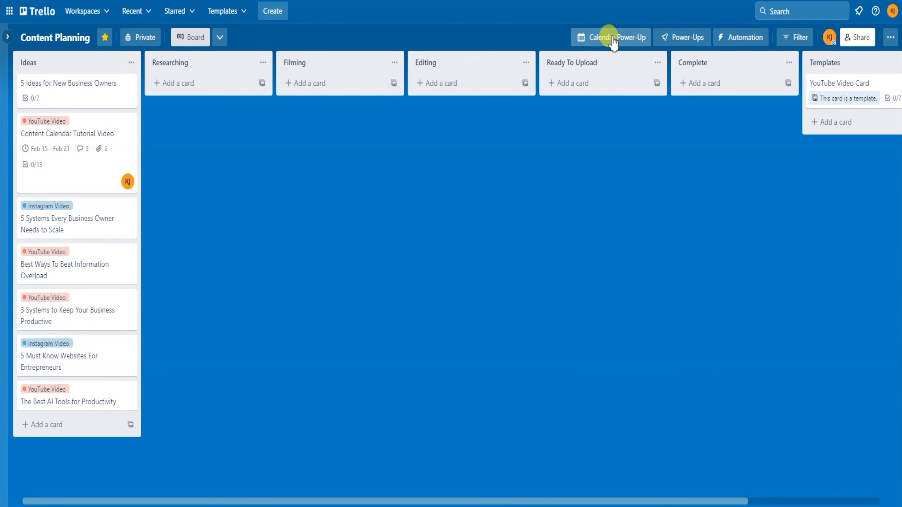
Step: Examine the board's monthly calendar and the available automation options, closing both
left_click(613, 40)
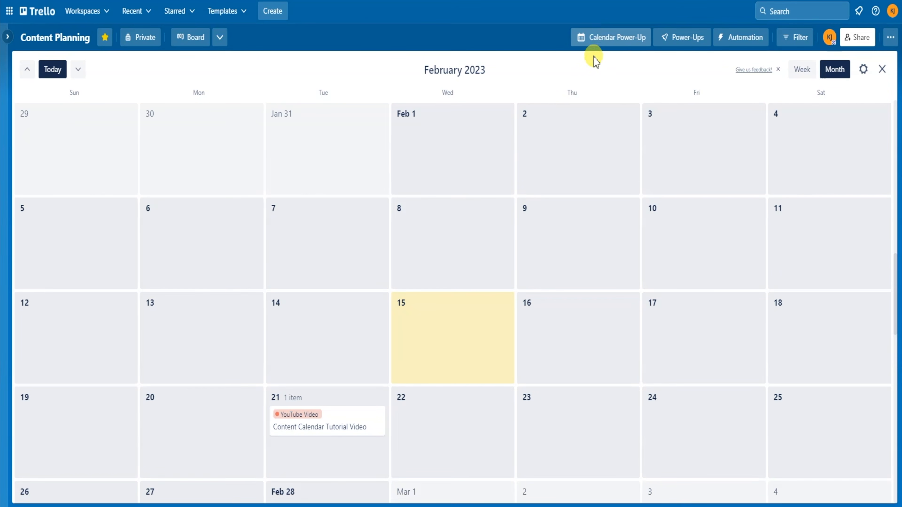
scroll(444, 167, "down", 2)
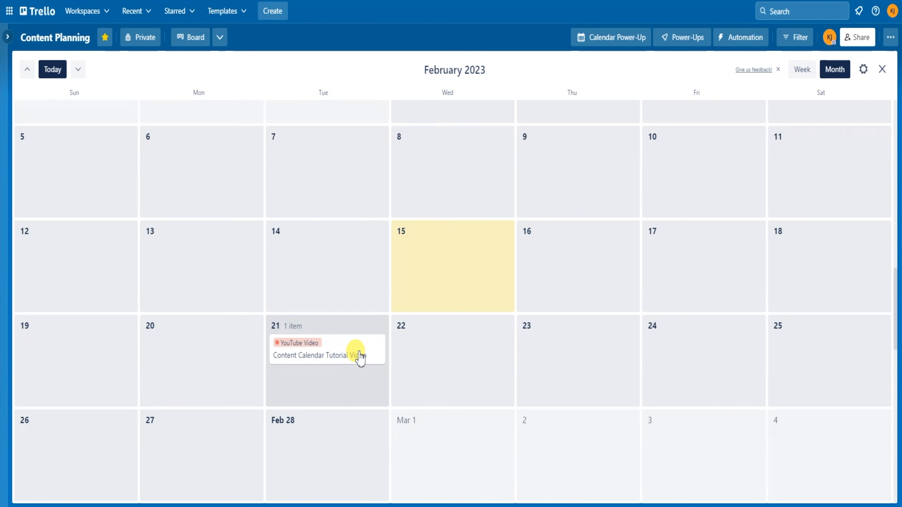
scroll(428, 276, "up", 2)
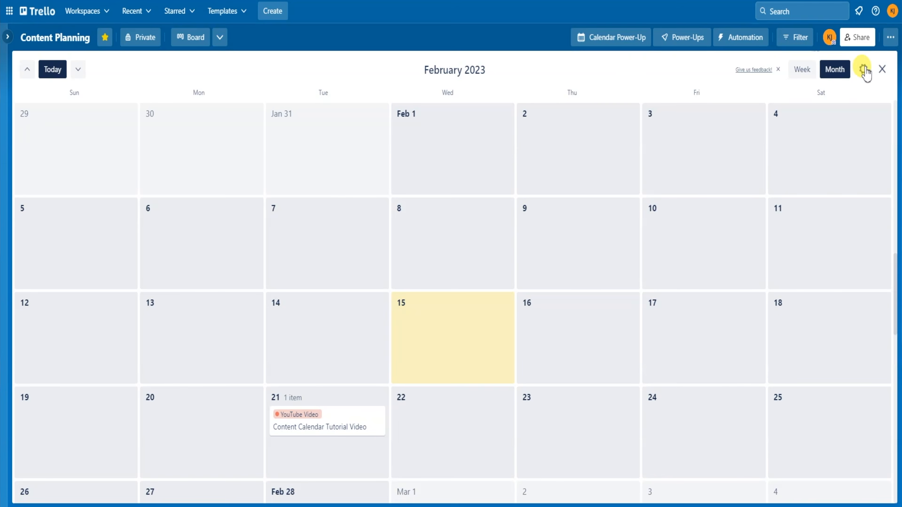
left_click(882, 69)
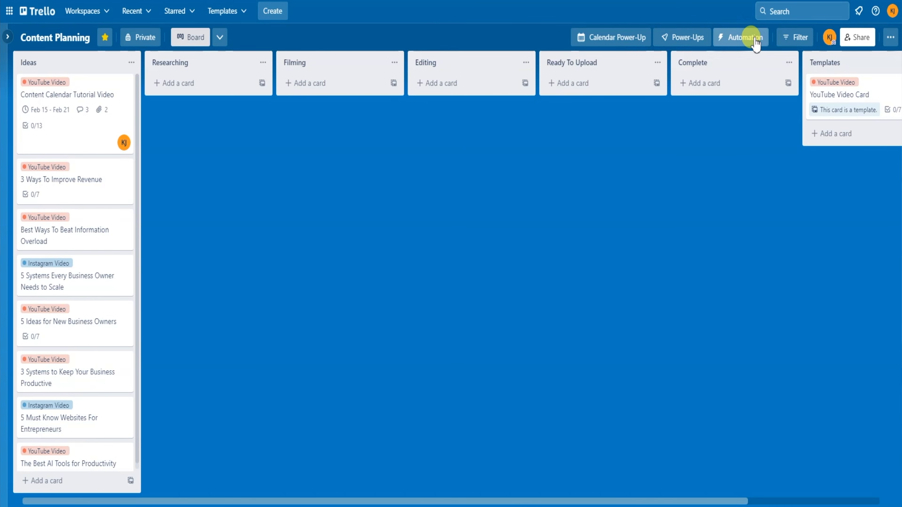
left_click(749, 39)
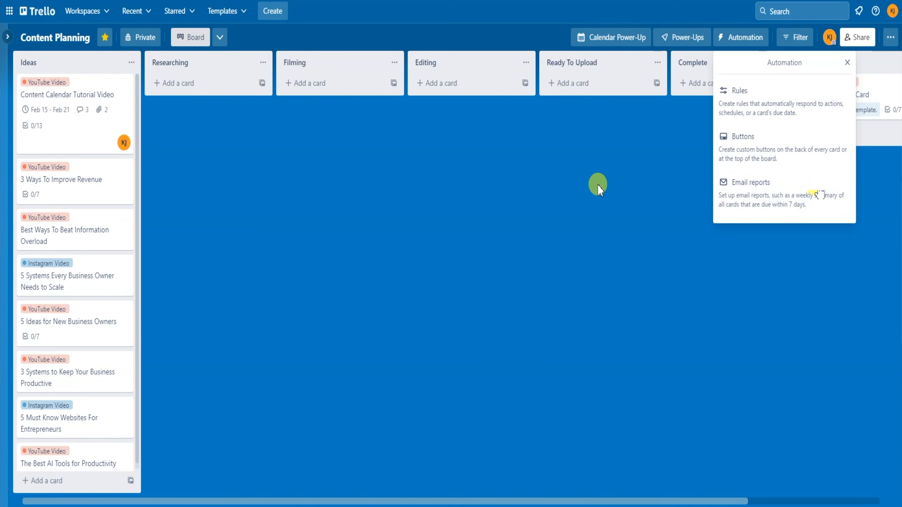
left_click(598, 184)
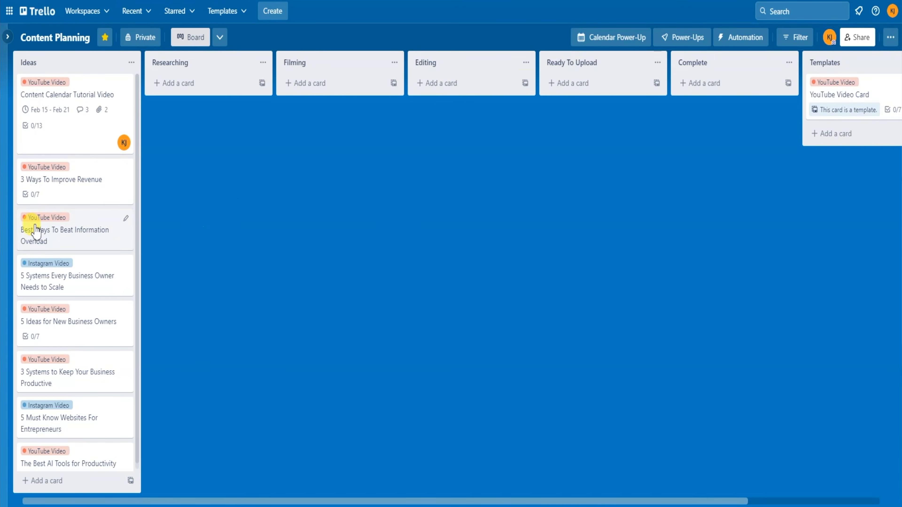
Step: Move the "Best Ways To Beat Information Overload" card to Researching, look at its details, and return it to Ideas
left_click_drag(36, 229, 194, 106)
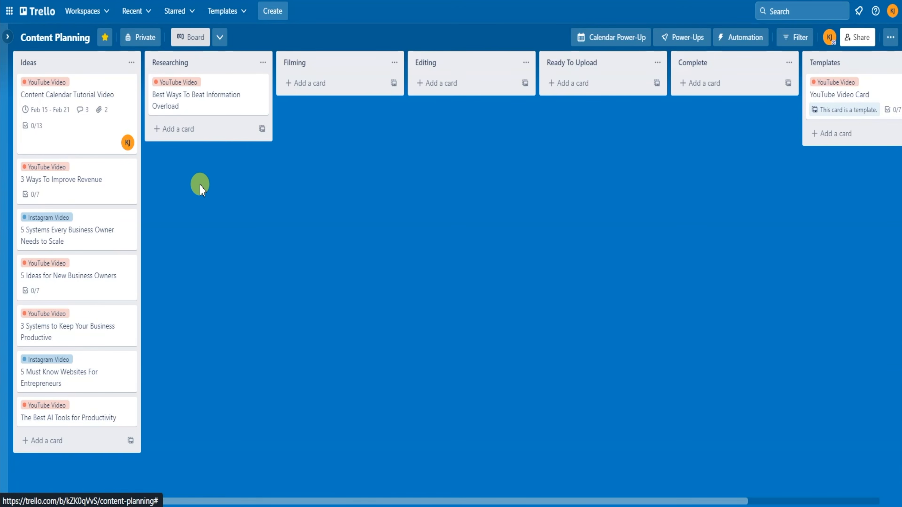
left_click(217, 112)
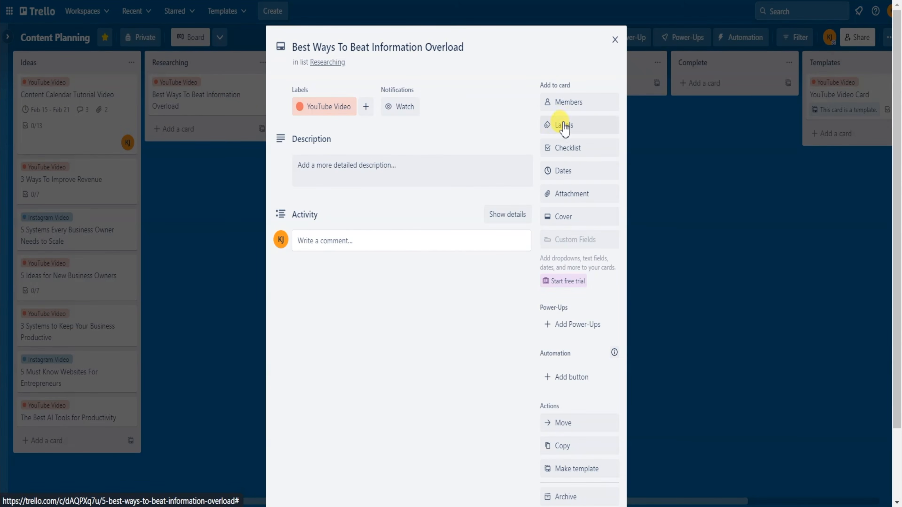
left_click(209, 232)
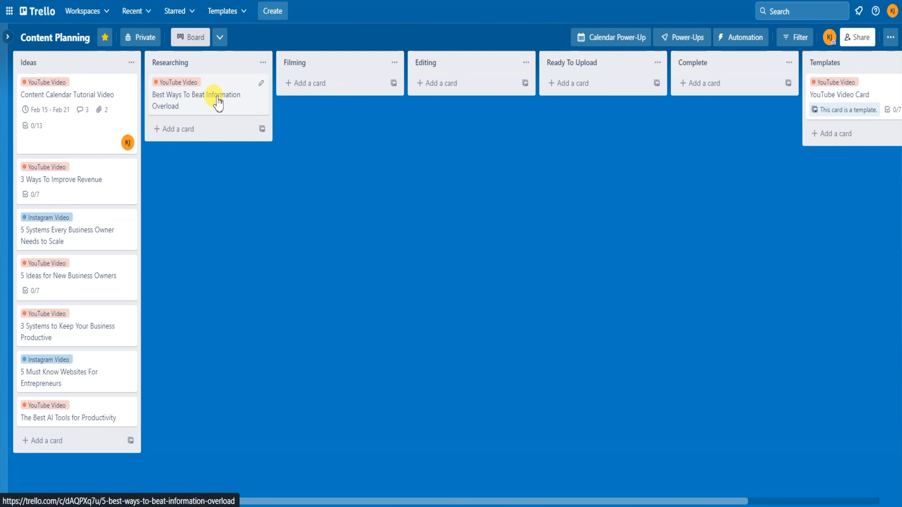
left_click_drag(218, 103, 103, 164)
Step: Start a new automation rule for the board and bring up the available triggers
left_click(745, 38)
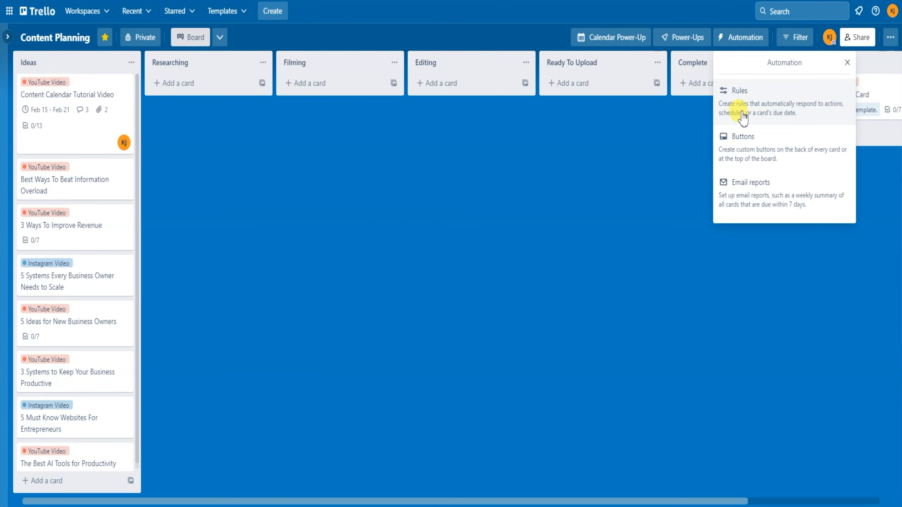
left_click(778, 95)
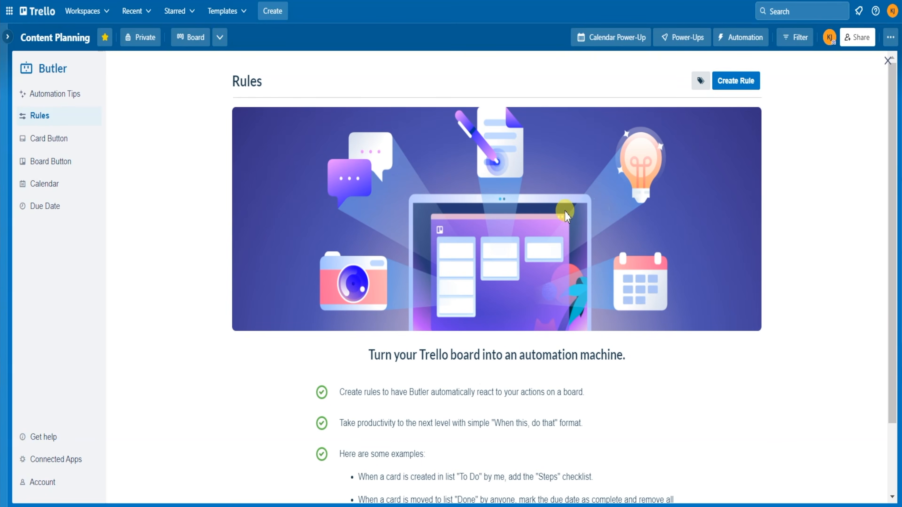
left_click(745, 83)
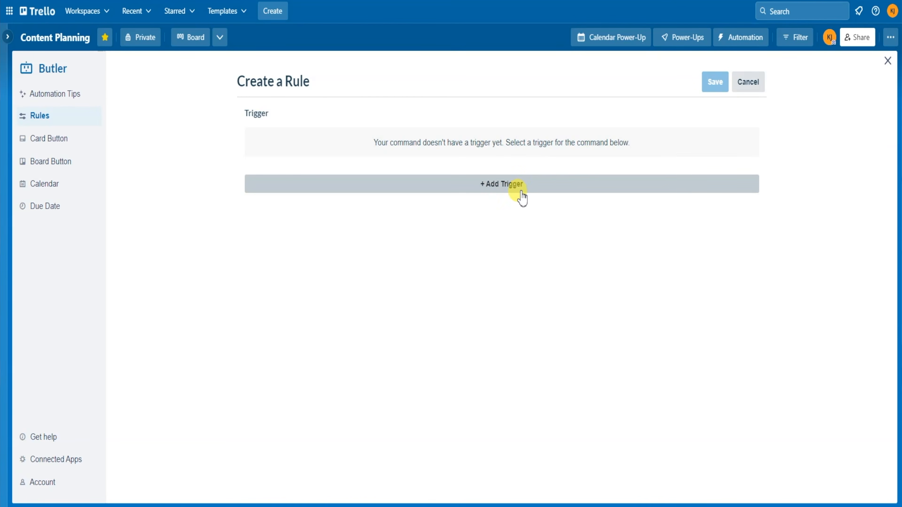
left_click(540, 189)
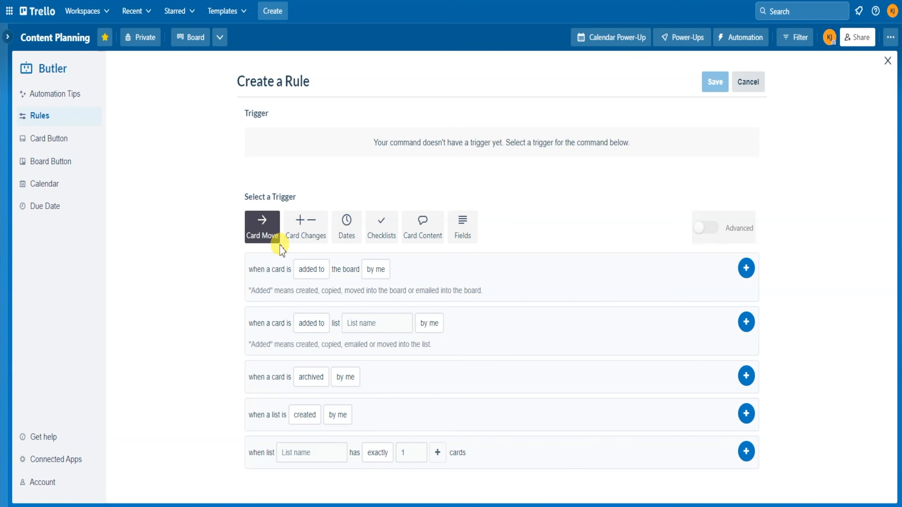
Step: Examine the triggers offered for card changes, checklists, card content and custom fields, including their selectable options
left_click(305, 236)
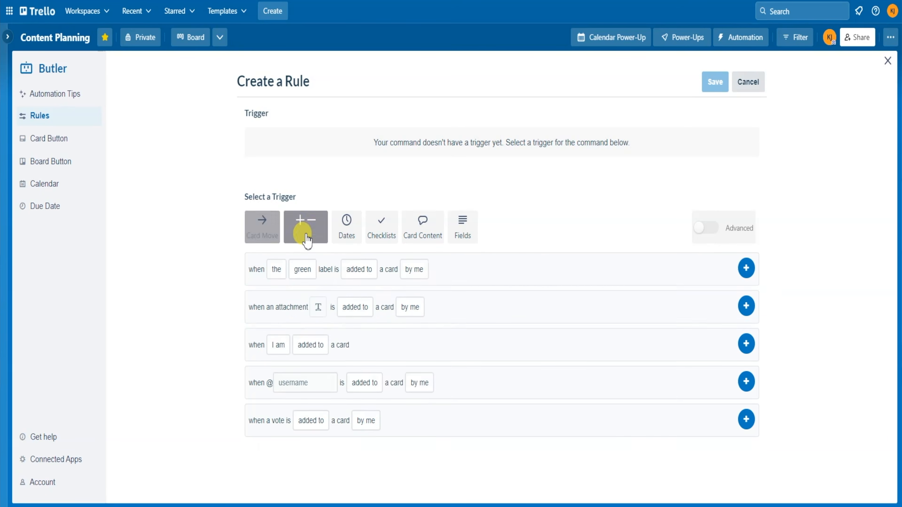
left_click(359, 269)
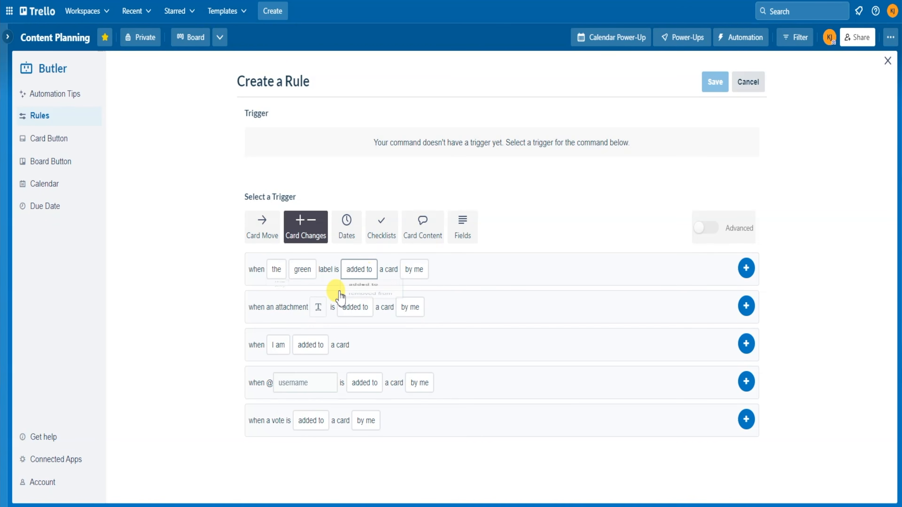
left_click(246, 269)
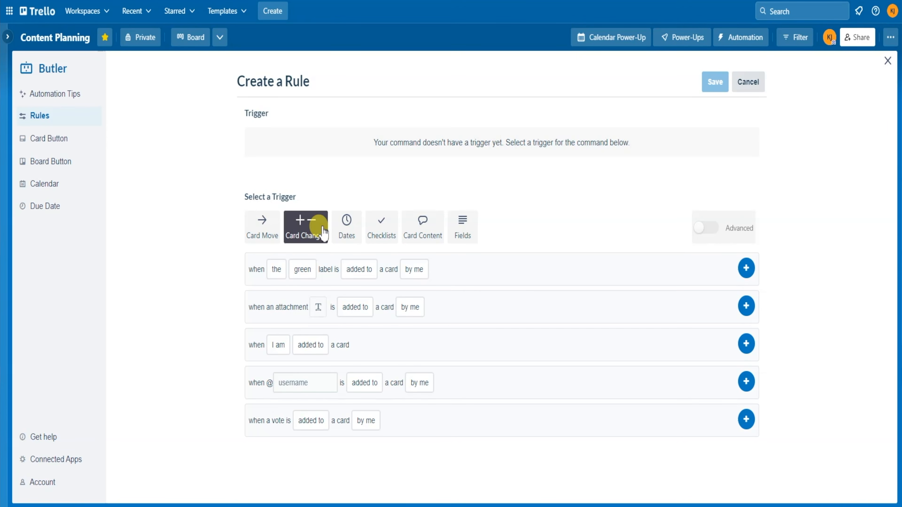
left_click(377, 227)
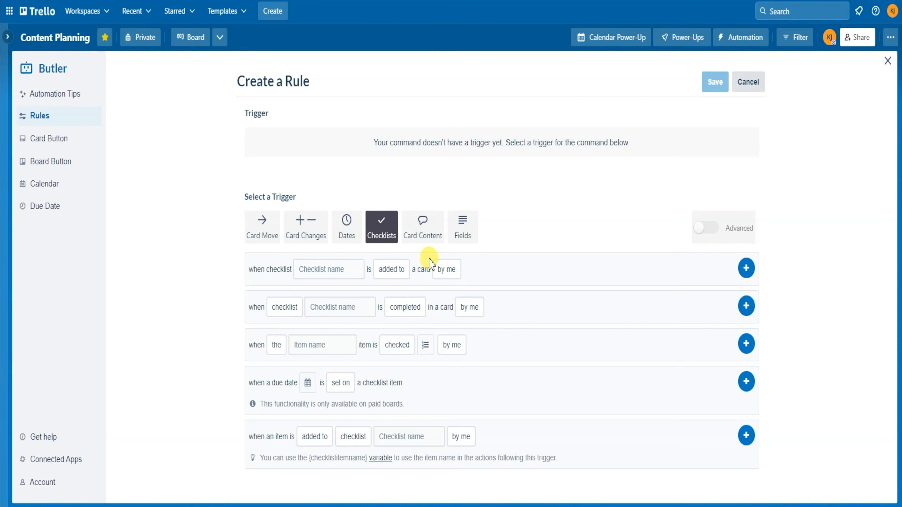
left_click(403, 308)
left_click(421, 232)
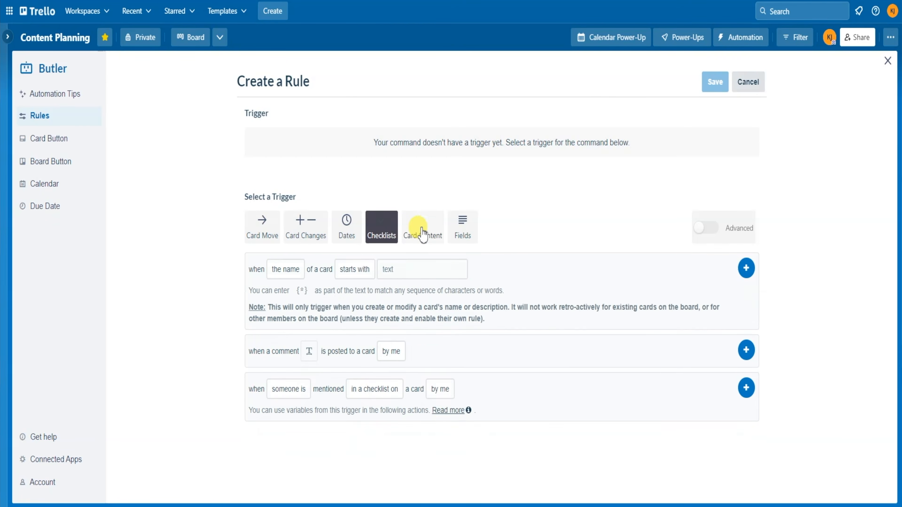
left_click(470, 235)
scroll(373, 226, "down", 2)
scroll(296, 335, "up", 2)
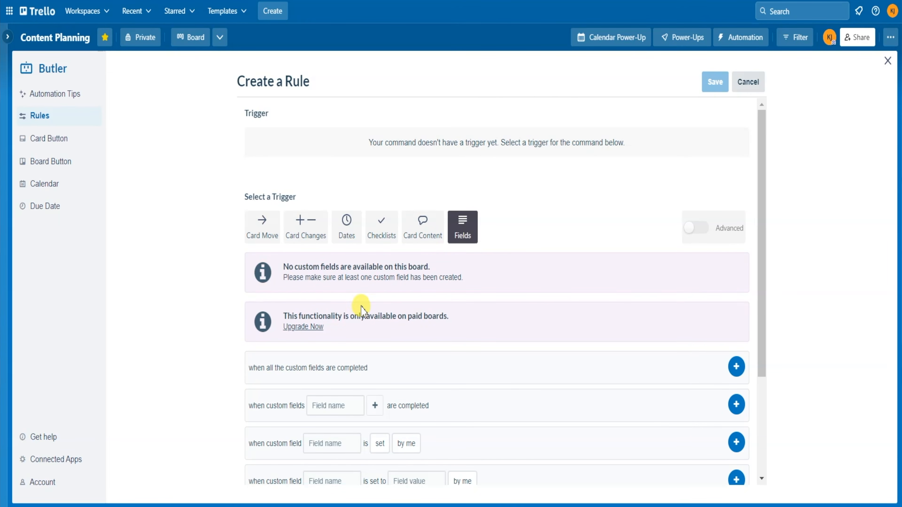
left_click(308, 237)
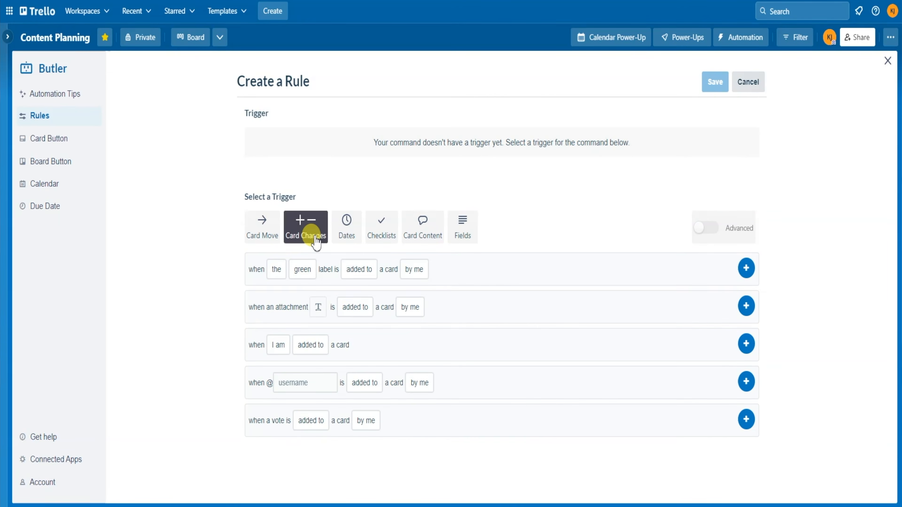
Step: Return to the Card Move triggers and read through the rule's trigger section and the available card-move conditions
left_click(275, 234)
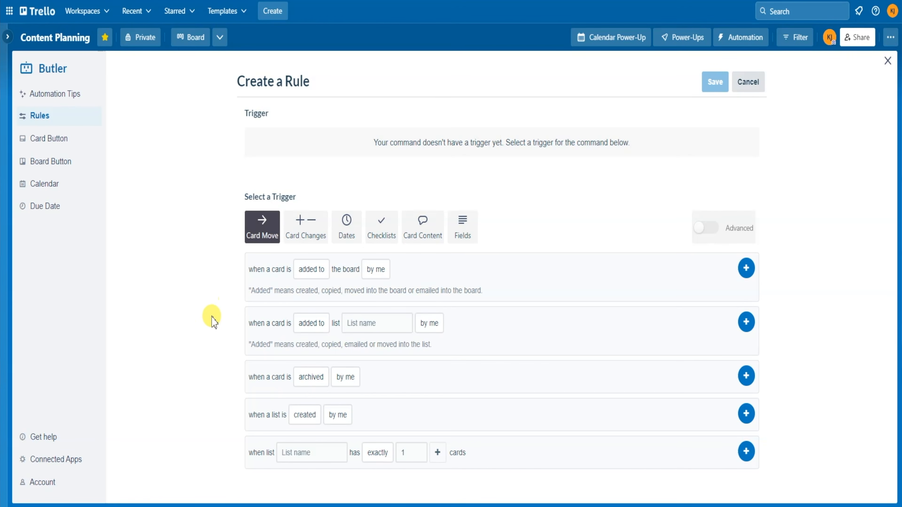
left_click(308, 324)
left_click(231, 305)
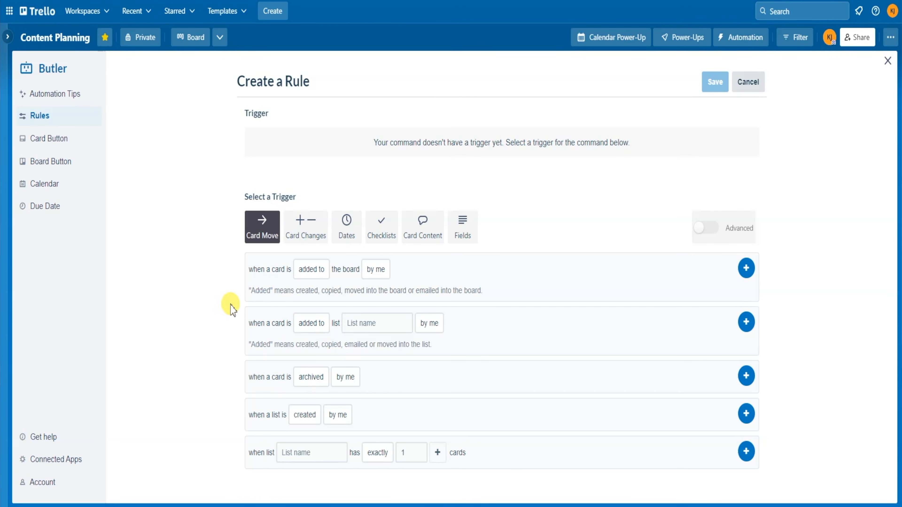
left_click_drag(244, 113, 276, 114)
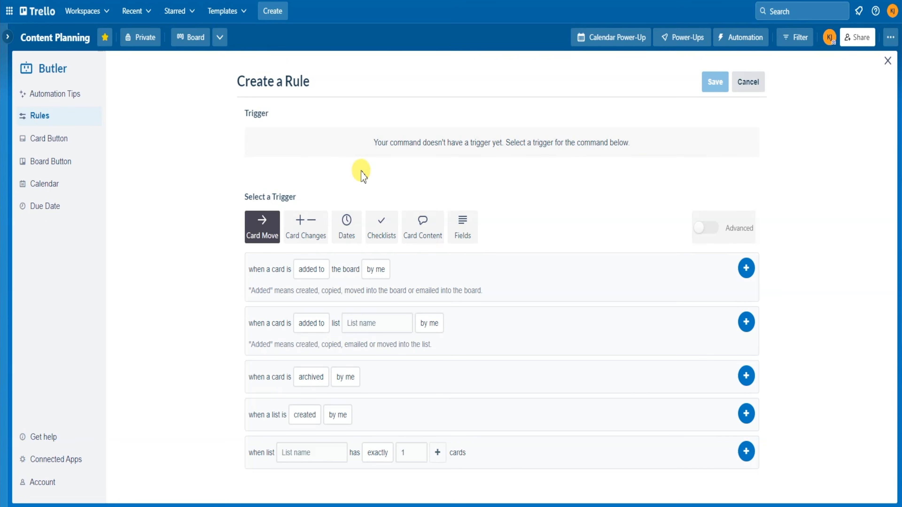
left_click_drag(373, 145, 643, 147)
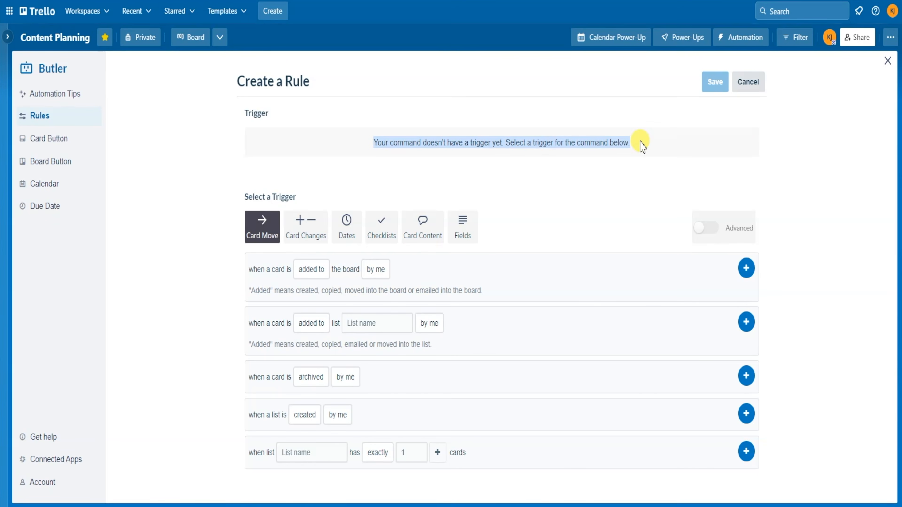
left_click(595, 174)
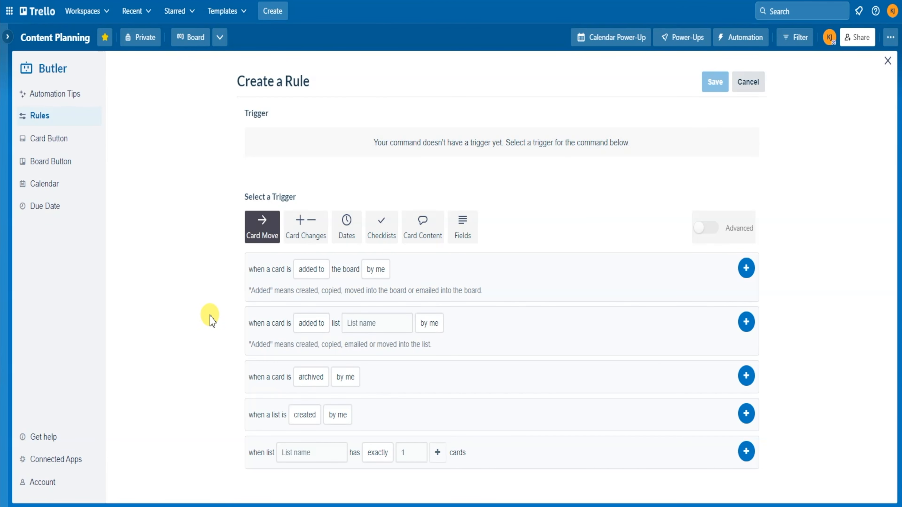
left_click_drag(244, 196, 288, 201)
left_click(225, 336)
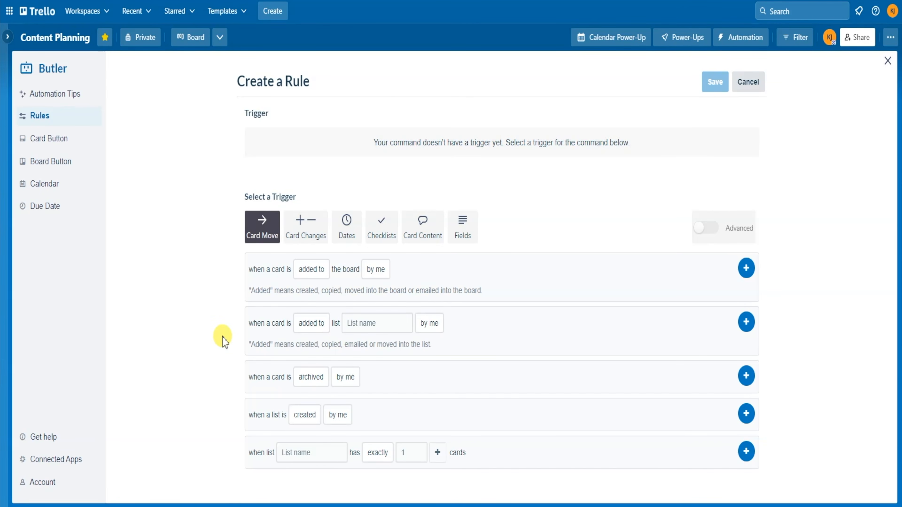
Step: Add a trigger to the rule for when a card is added to the list Researching by anyone
left_click(307, 323)
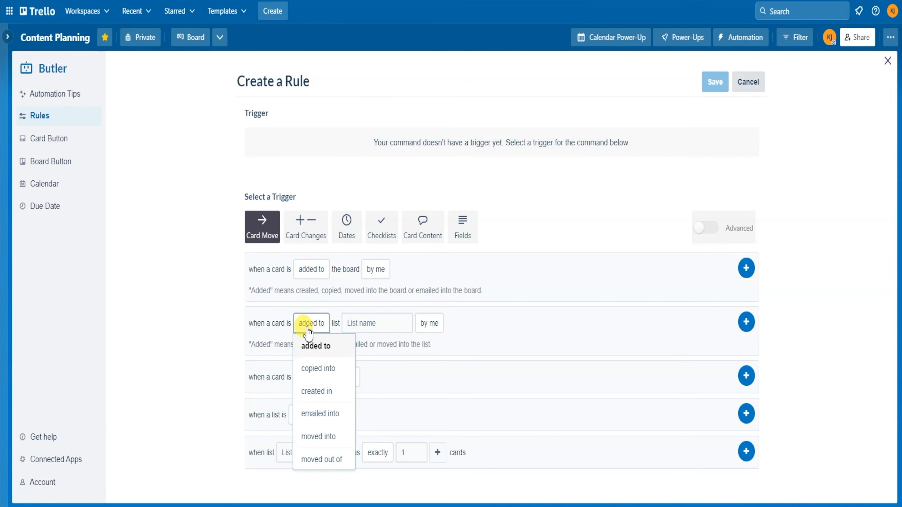
left_click(355, 324)
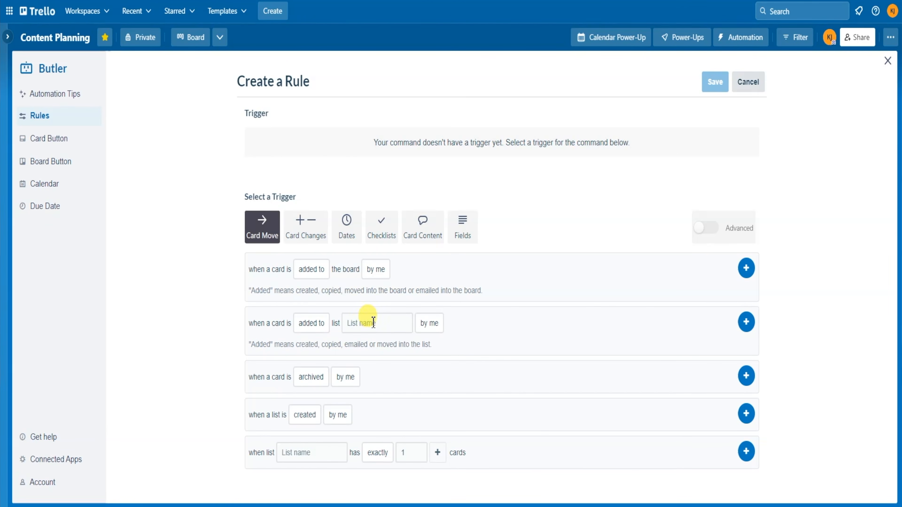
left_click(309, 323)
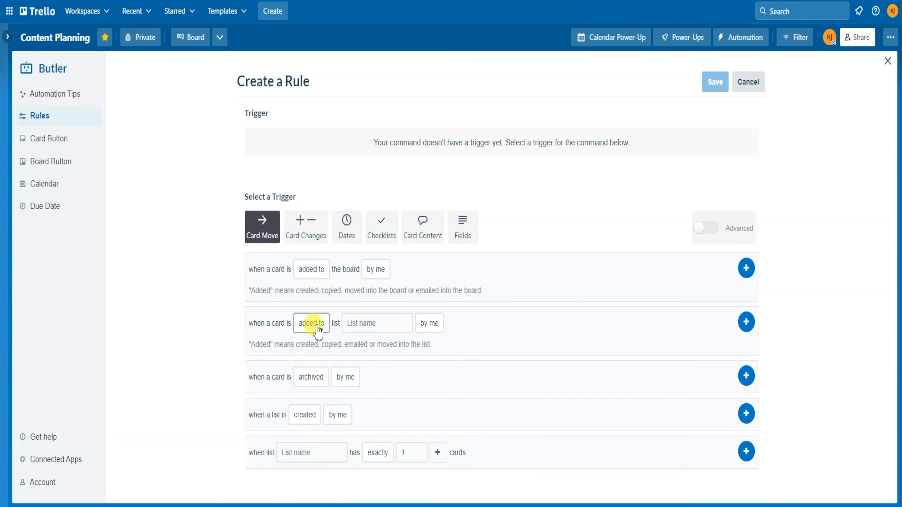
left_click(213, 326)
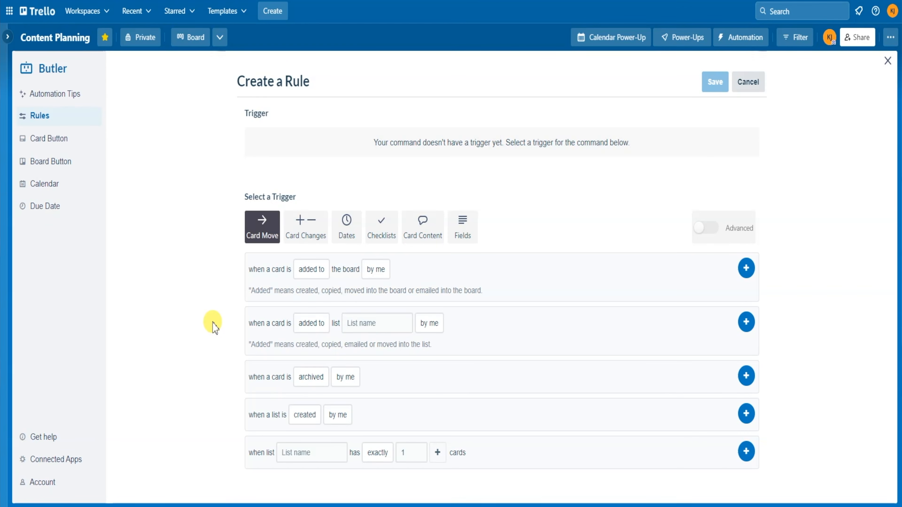
left_click(376, 325)
left_click(375, 375)
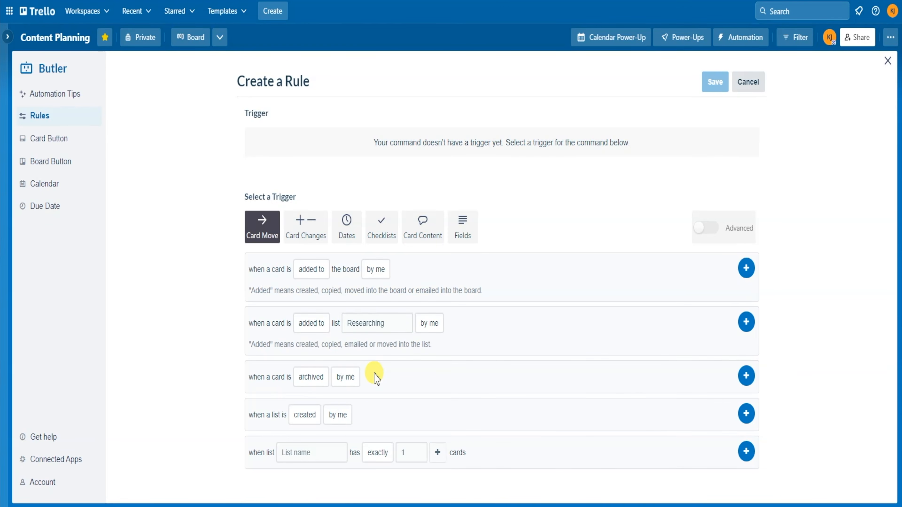
left_click(432, 323)
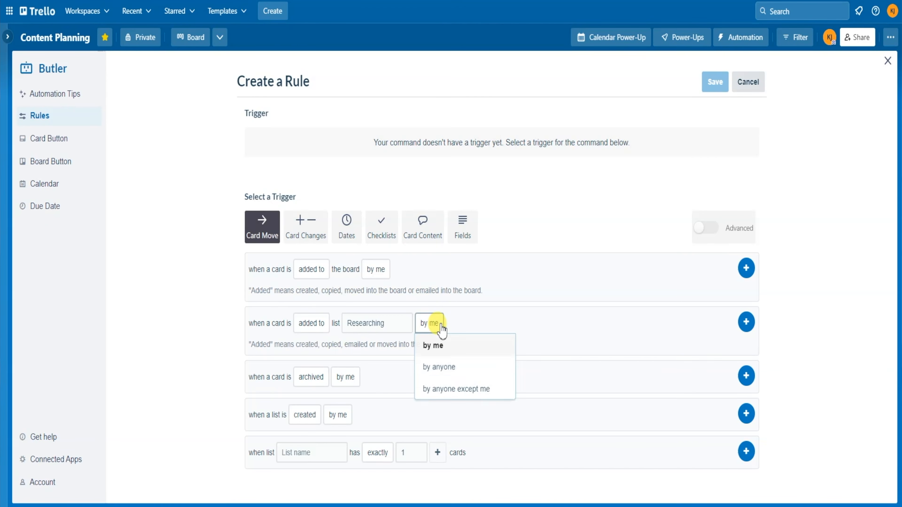
left_click(444, 369)
left_click(746, 321)
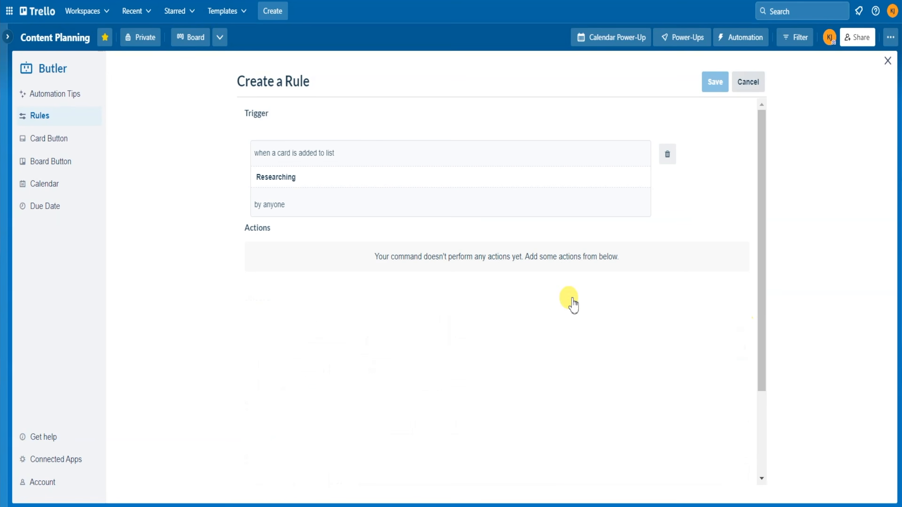
left_click_drag(256, 113, 332, 204)
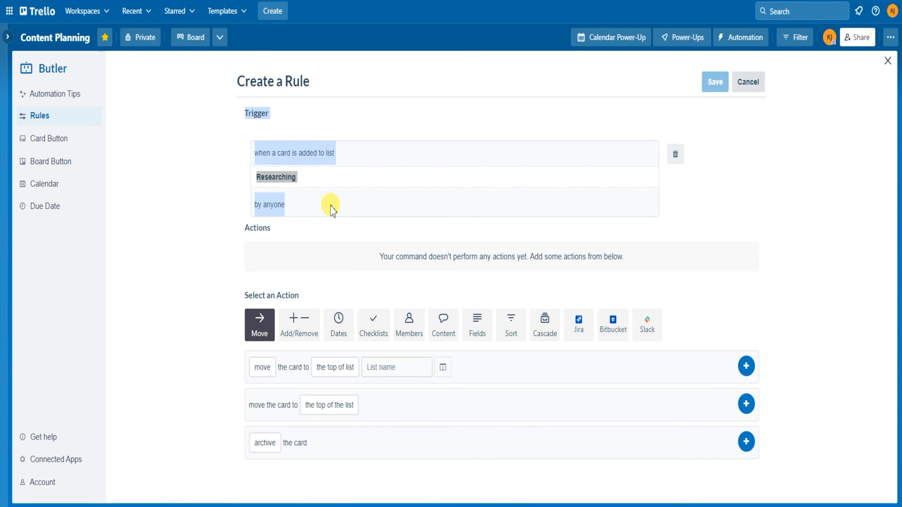
left_click(217, 183)
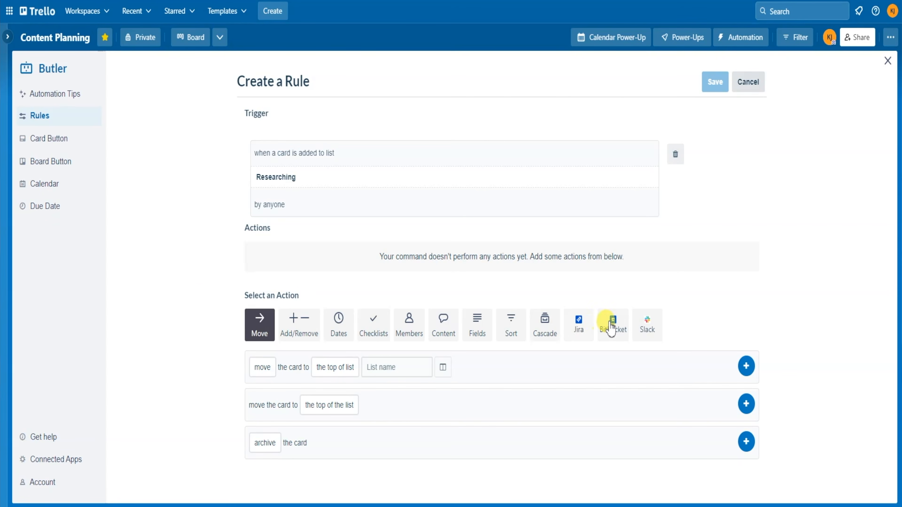
Step: Add a checklist action to the rule that adds the "YouTube Video Production Checklist" to the card
left_click(381, 334)
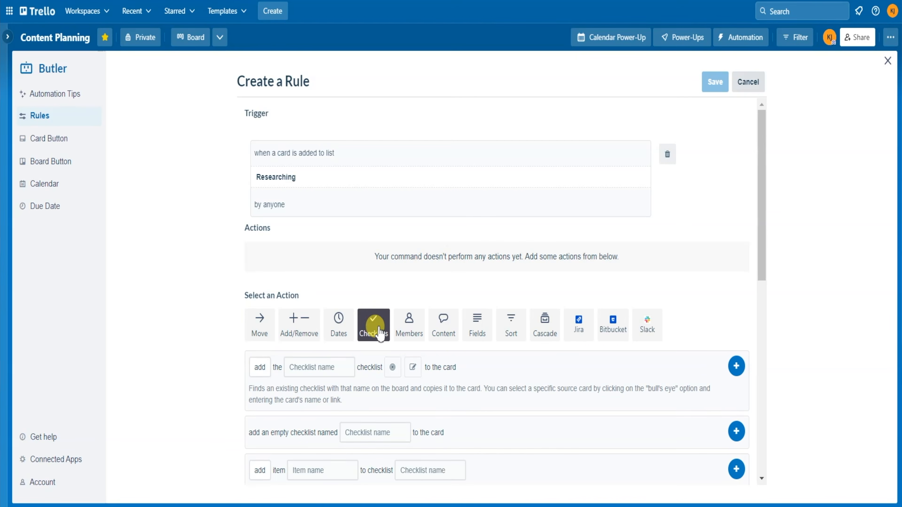
left_click_drag(761, 241, 766, 299)
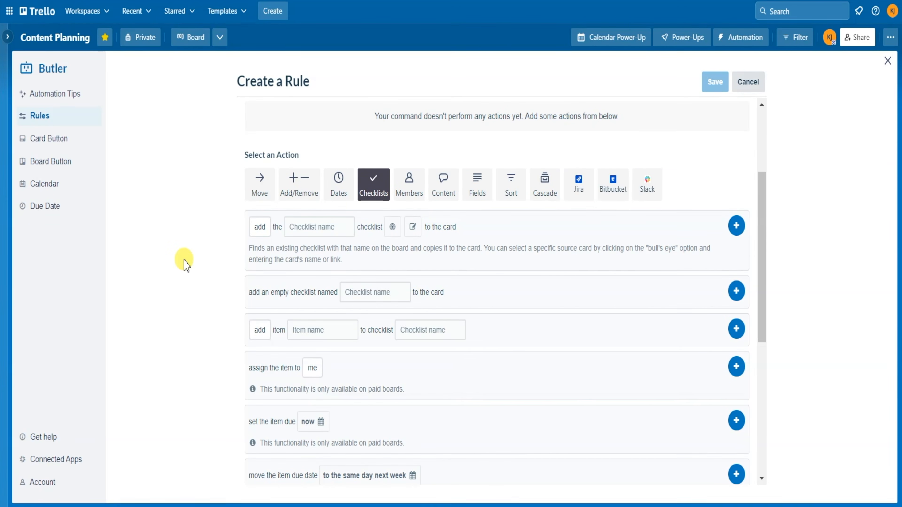
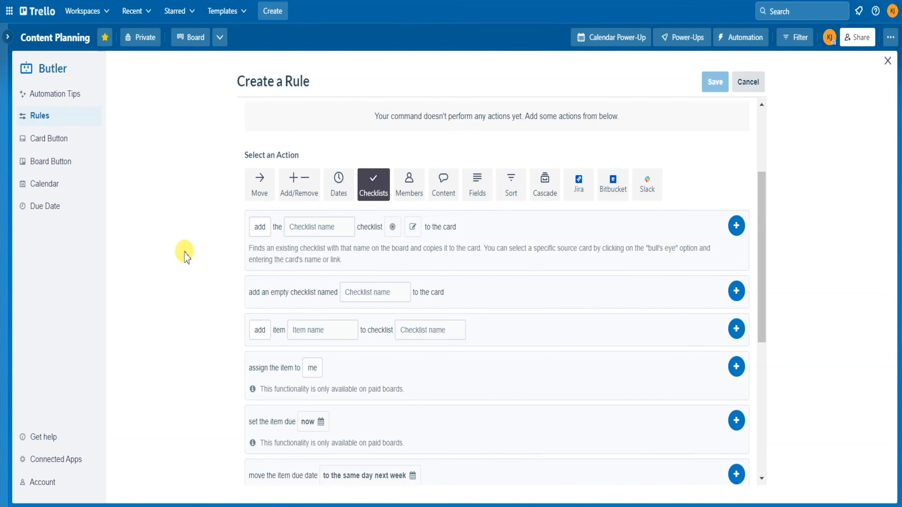
left_click(259, 227)
left_click(298, 227)
left_click(305, 228)
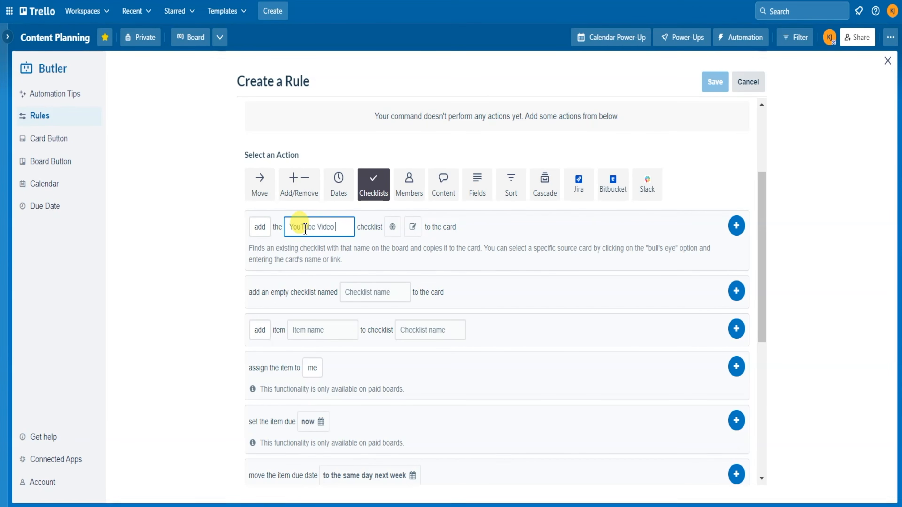
type("ion Checklist")
left_click(493, 236)
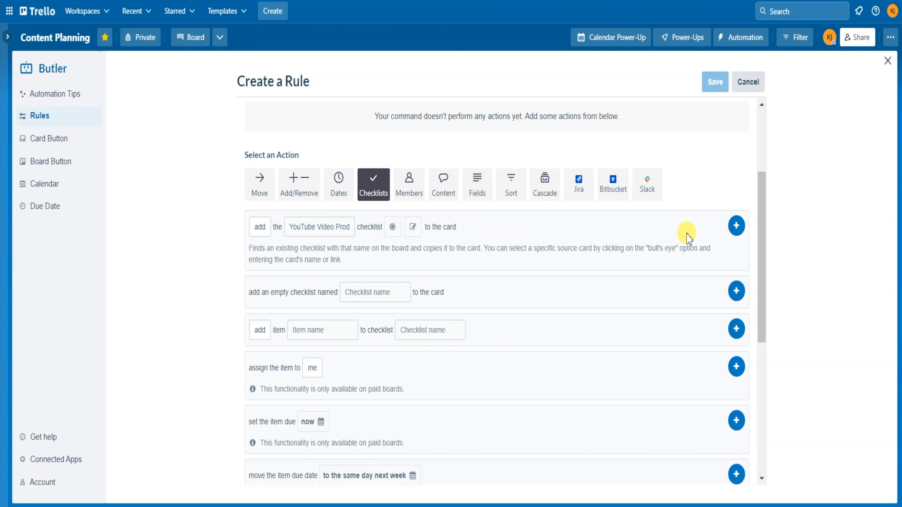
left_click(736, 226)
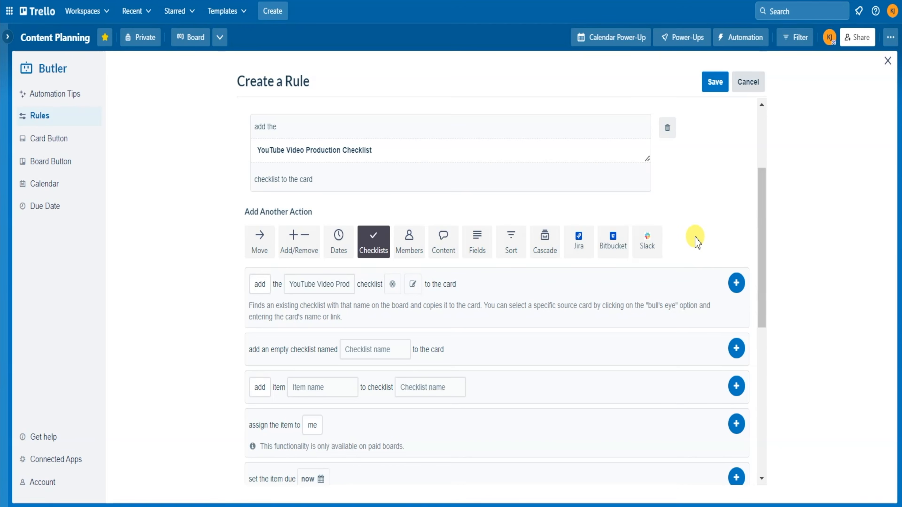
Step: Save the Researching checklist rule, review its summary in the rules list, and return to the board
scroll(695, 236, "up", 4)
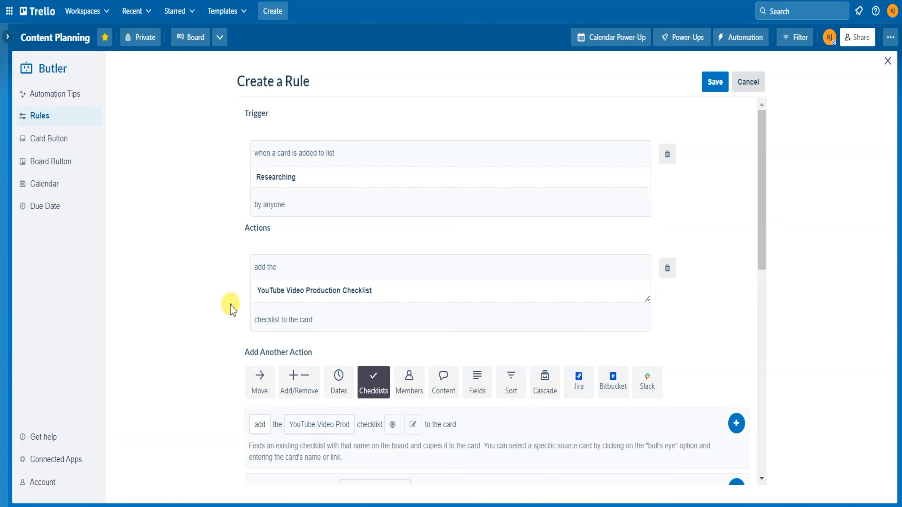
left_click(721, 85)
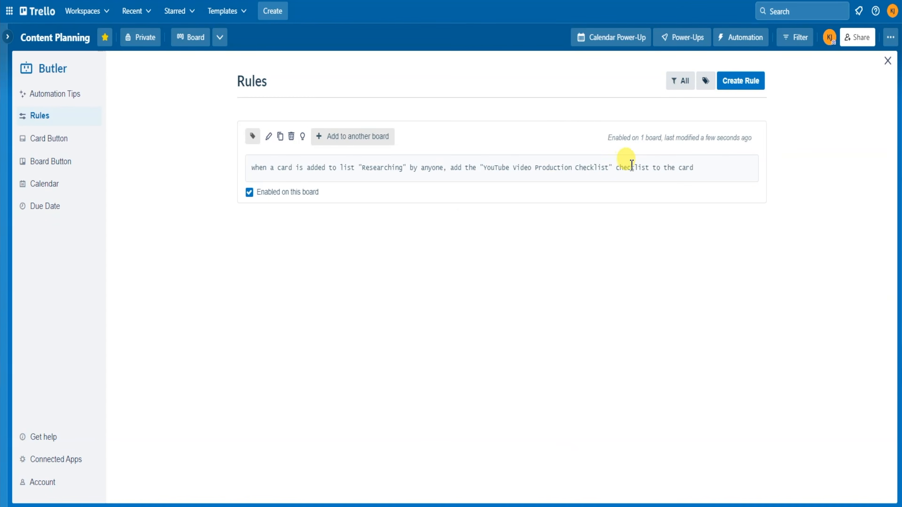
left_click_drag(251, 170, 694, 168)
left_click(531, 257)
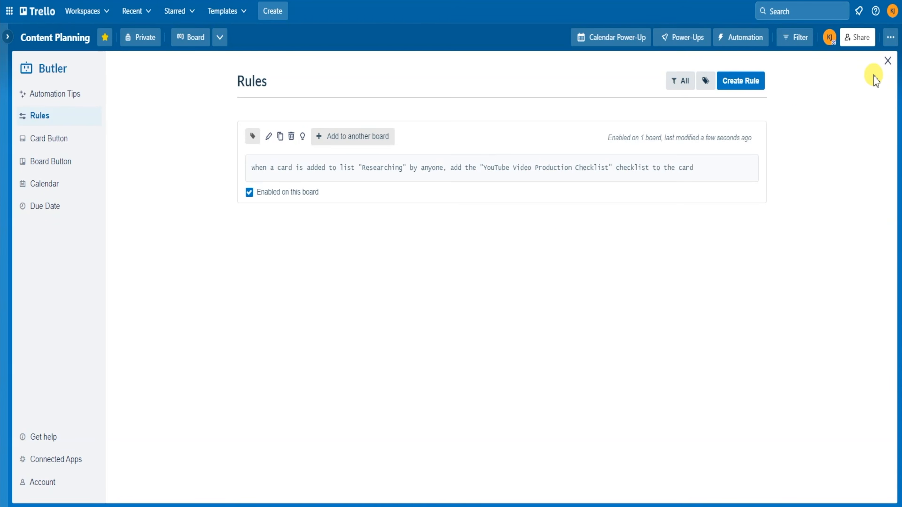
left_click(878, 68)
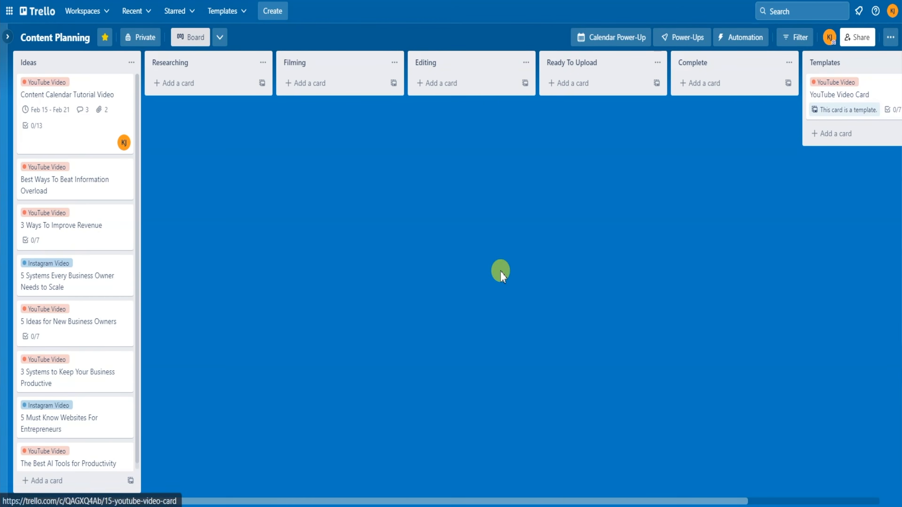
Step: Check the "Best Ways To Beat Information Overload" card's details, then move it from the Ideas list to Researching
left_click(82, 188)
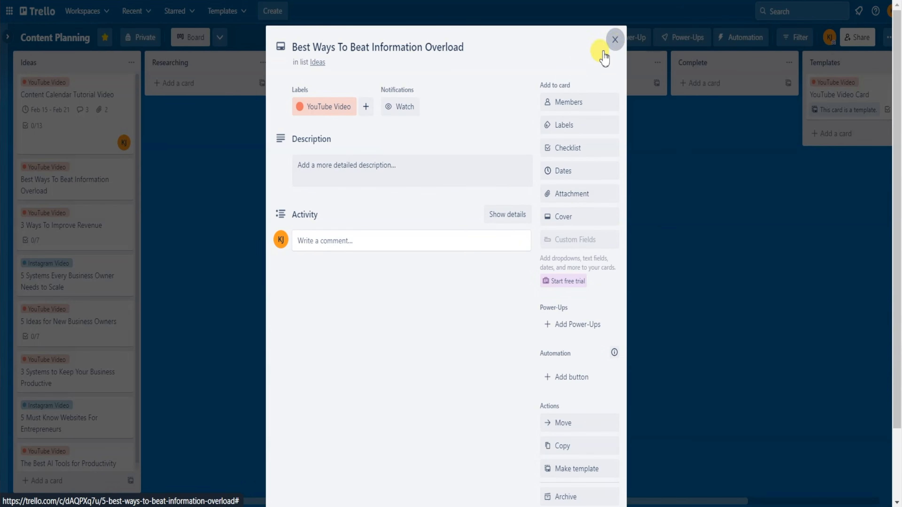
left_click(615, 40)
left_click_drag(50, 188, 198, 107)
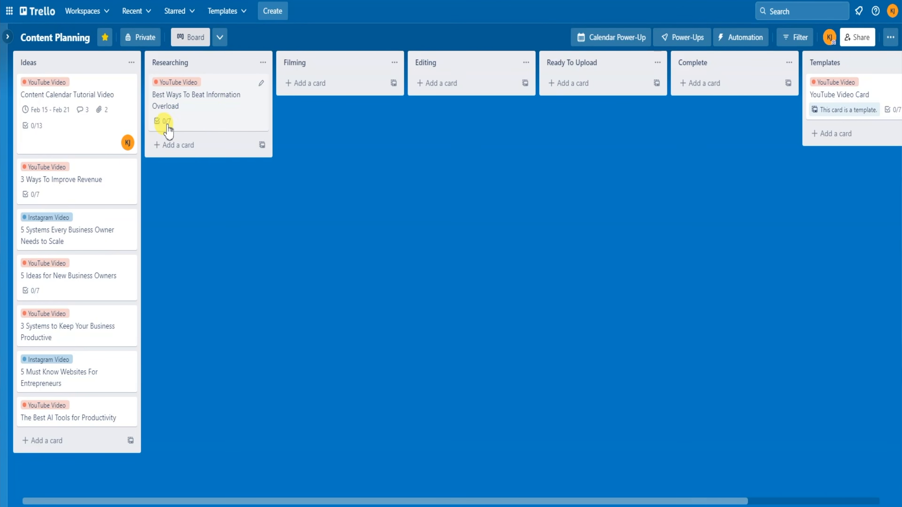
Step: Review the checklist on the card in Researching and the details of the "3 Systems to Keep Your Business Productive" card
left_click(211, 121)
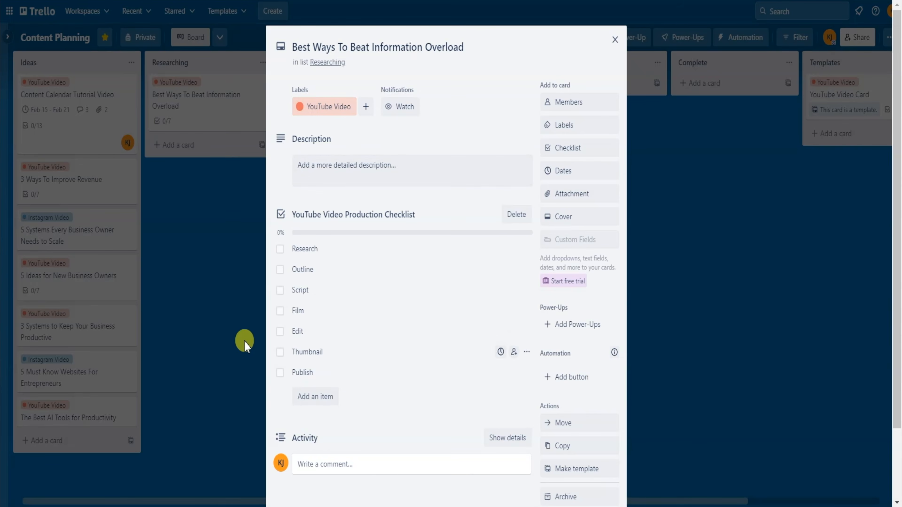
left_click(219, 267)
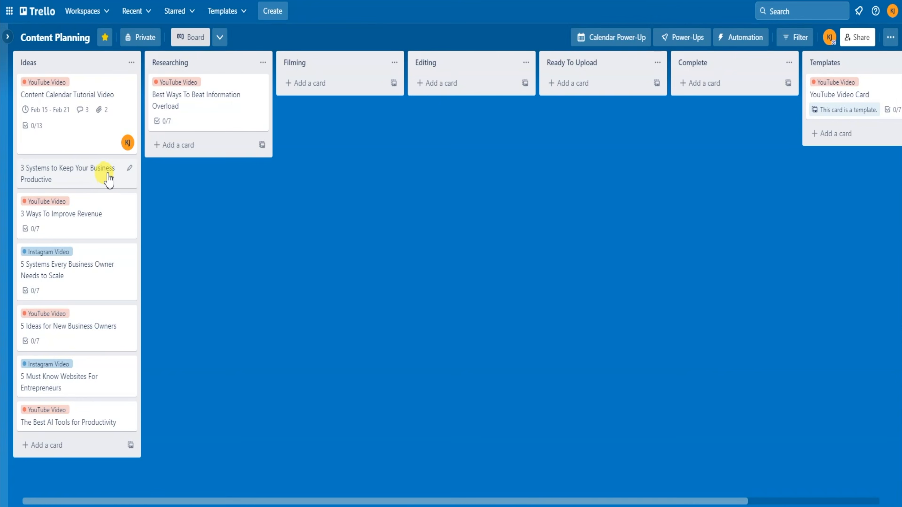
left_click(108, 177)
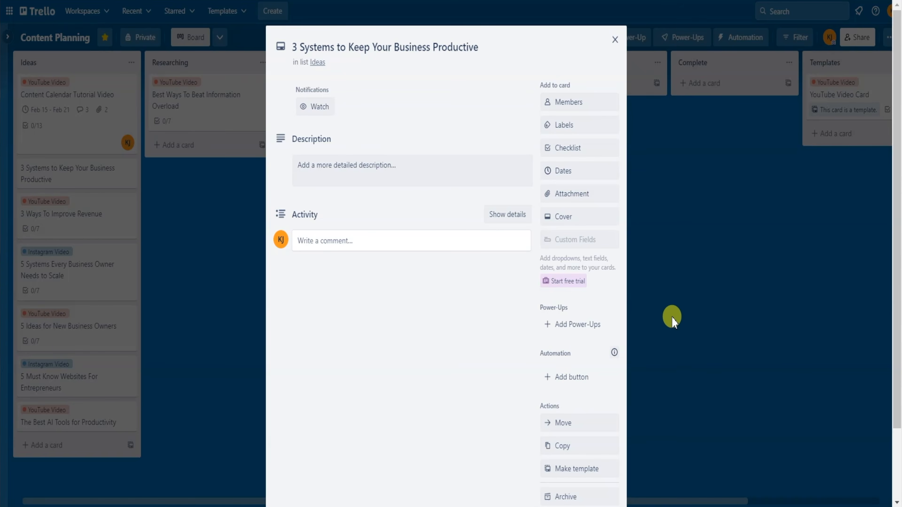
left_click(672, 319)
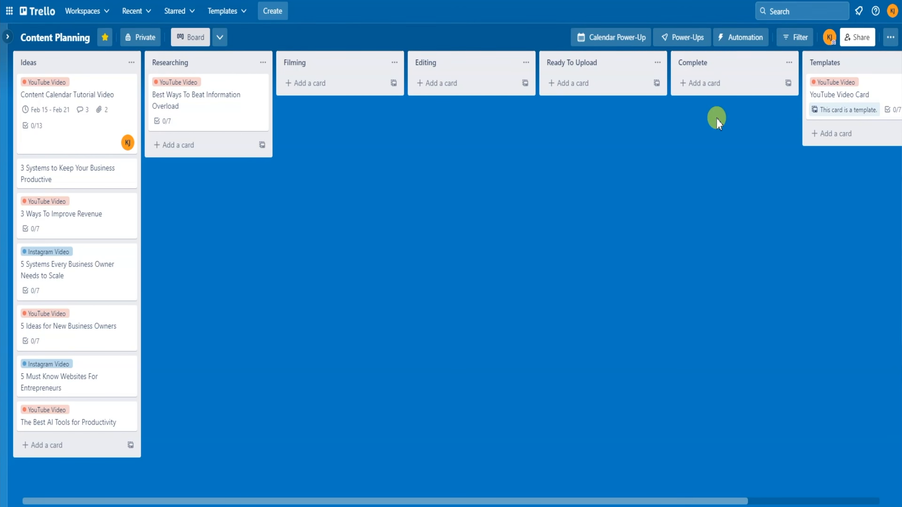
Step: Start creating a new card button in the board's automation settings
left_click(740, 44)
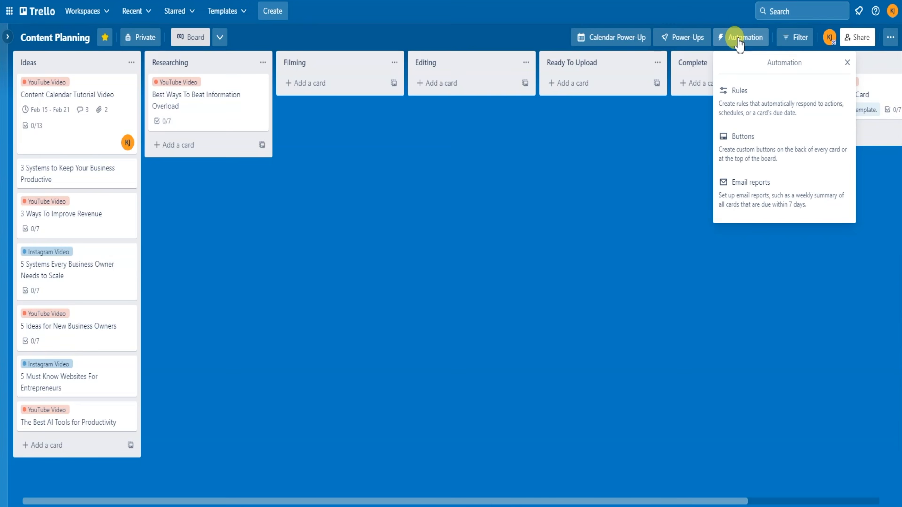
left_click(751, 155)
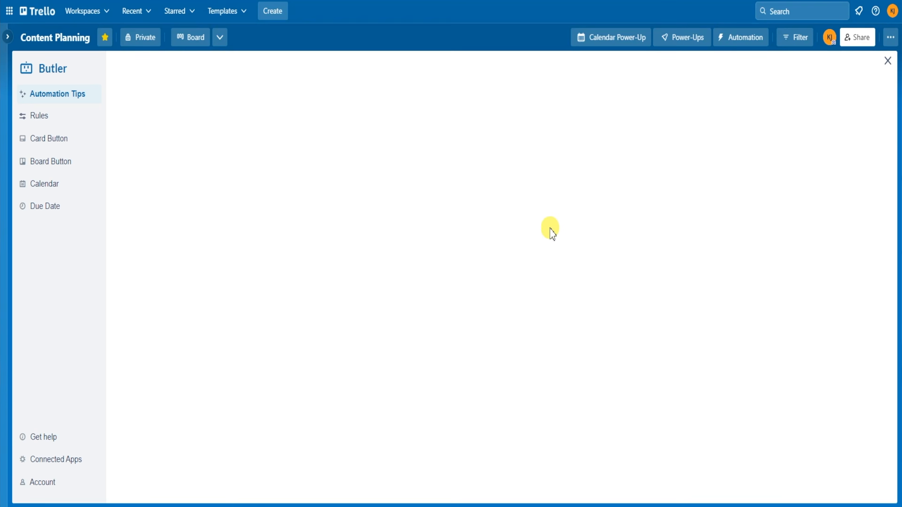
scroll(462, 238, "down", 2)
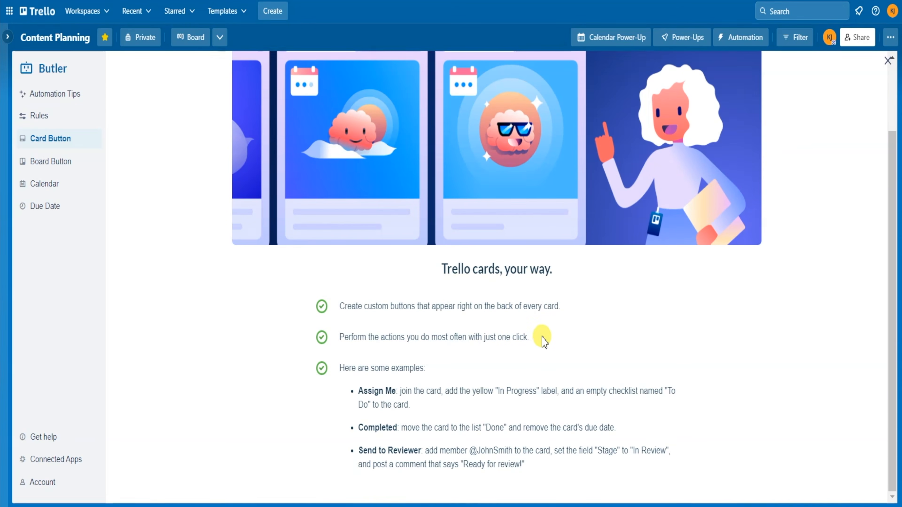
scroll(542, 338, "up", 2)
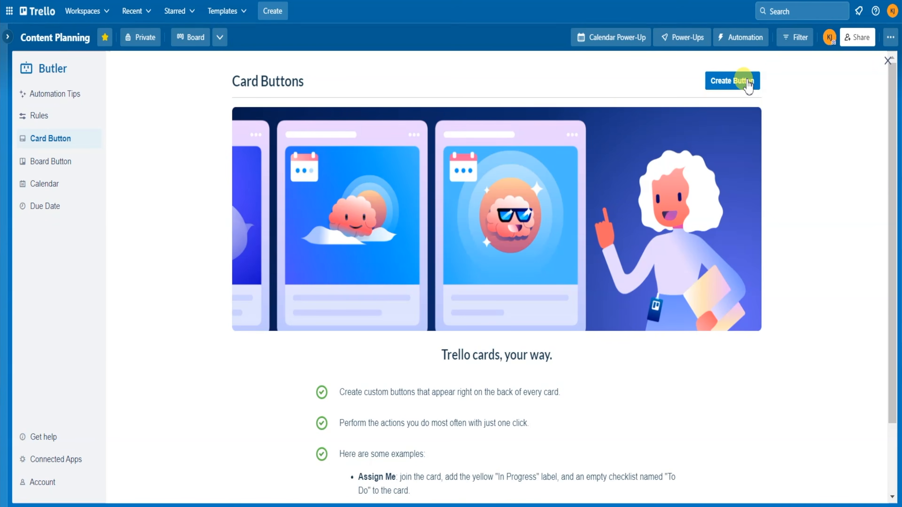
left_click(732, 82)
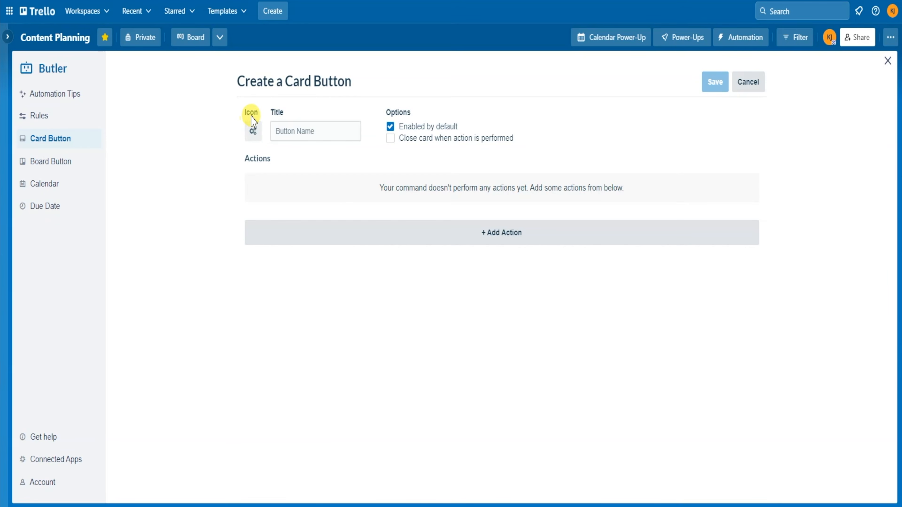
Step: Give the card button a lightning bolt icon and the title "Video In Progress"
left_click(253, 135)
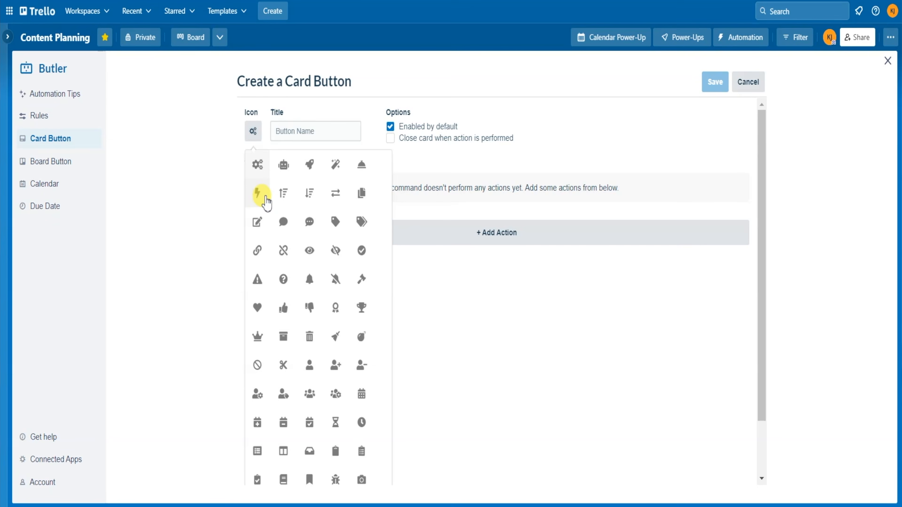
left_click(258, 194)
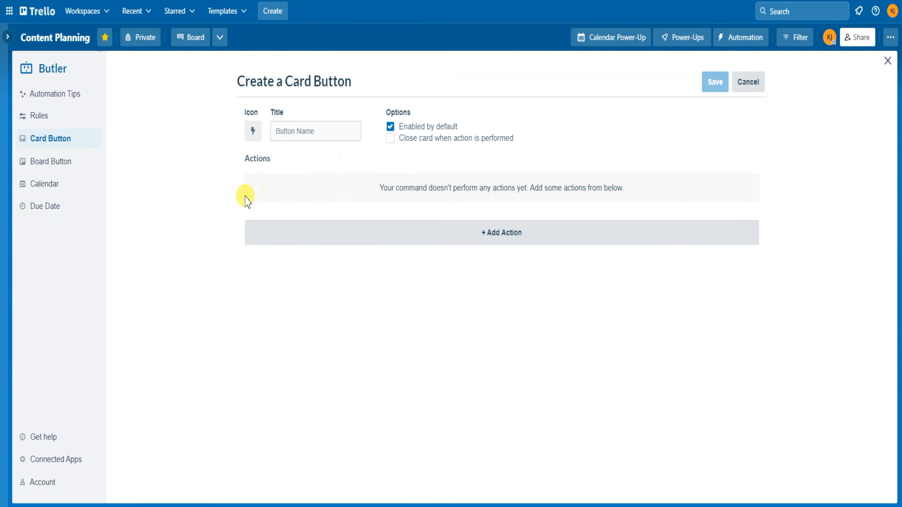
left_click(306, 132)
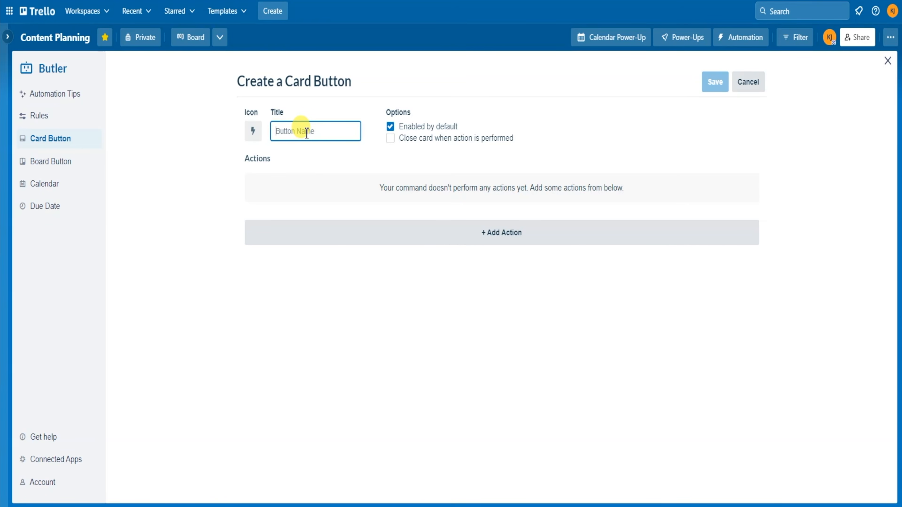
type("Video ")
type("In F")
type("rogress")
left_click(558, 106)
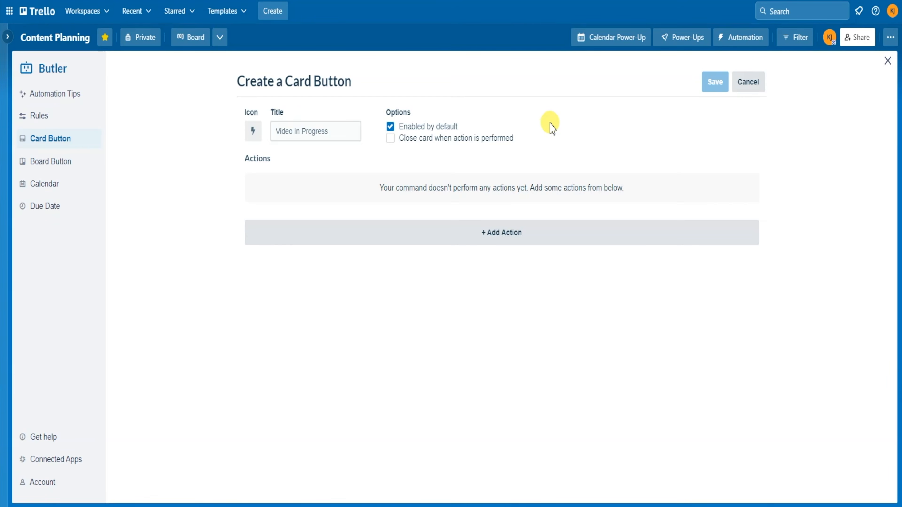
Step: Add an action to the button that moves the card to the top of the Researching list
left_click(435, 241)
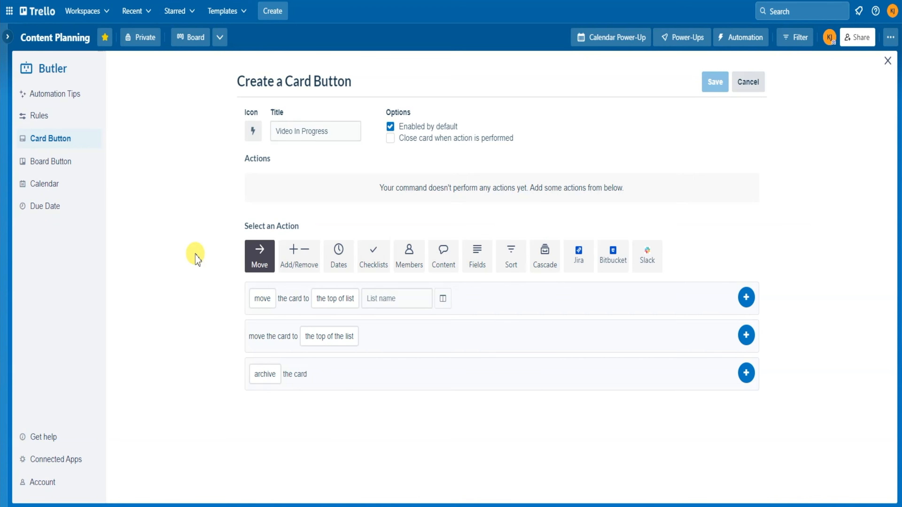
left_click(265, 301)
left_click(266, 319)
left_click(334, 299)
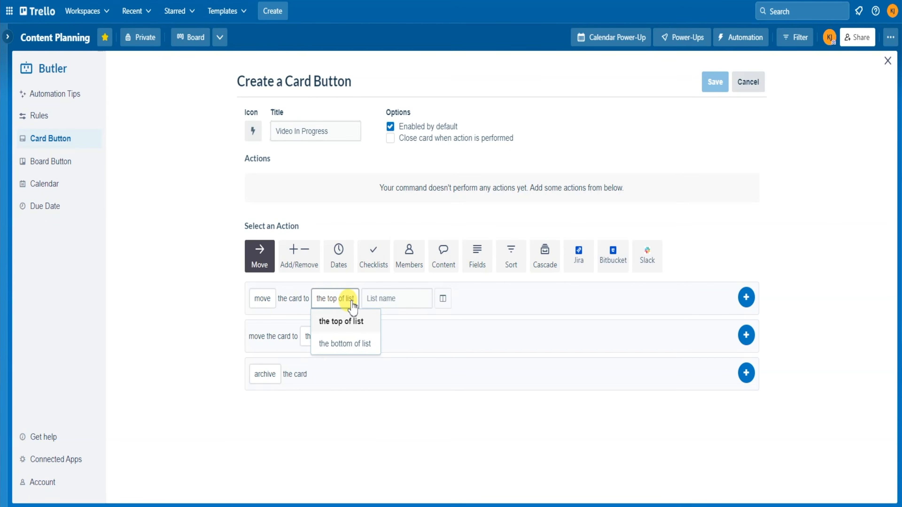
left_click(378, 300)
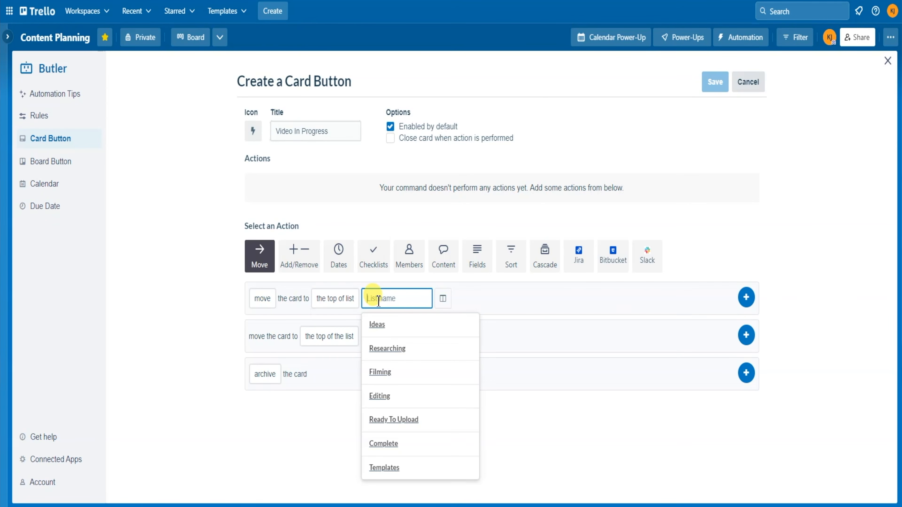
left_click(416, 355)
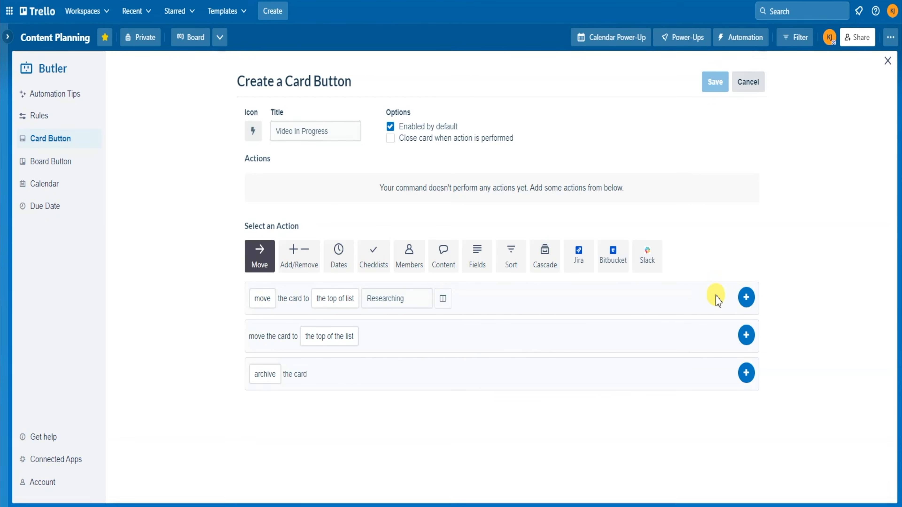
left_click(746, 298)
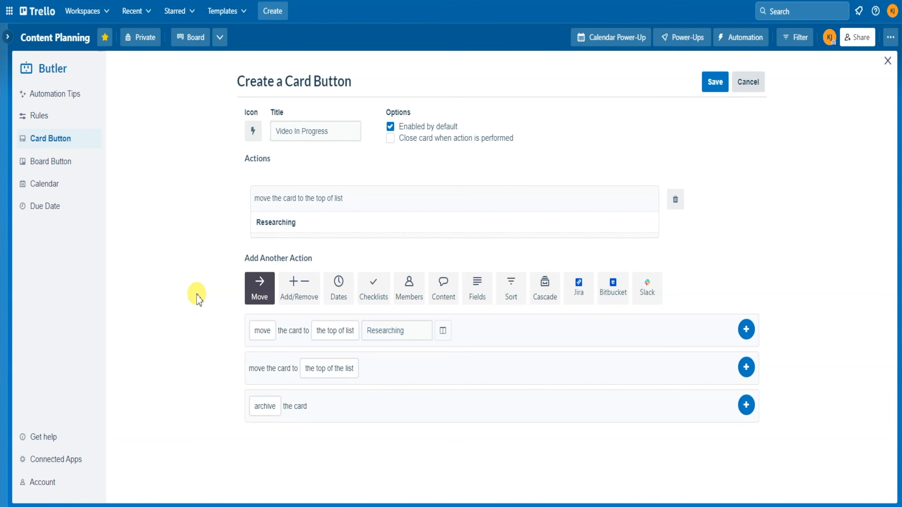
Step: Add an action that puts the red "YouTube Video" label on the card
left_click(297, 302)
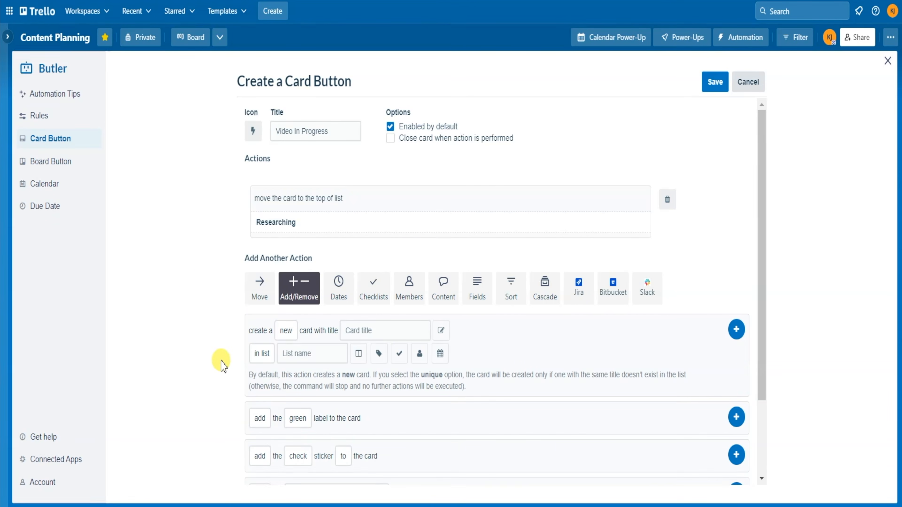
left_click(260, 419)
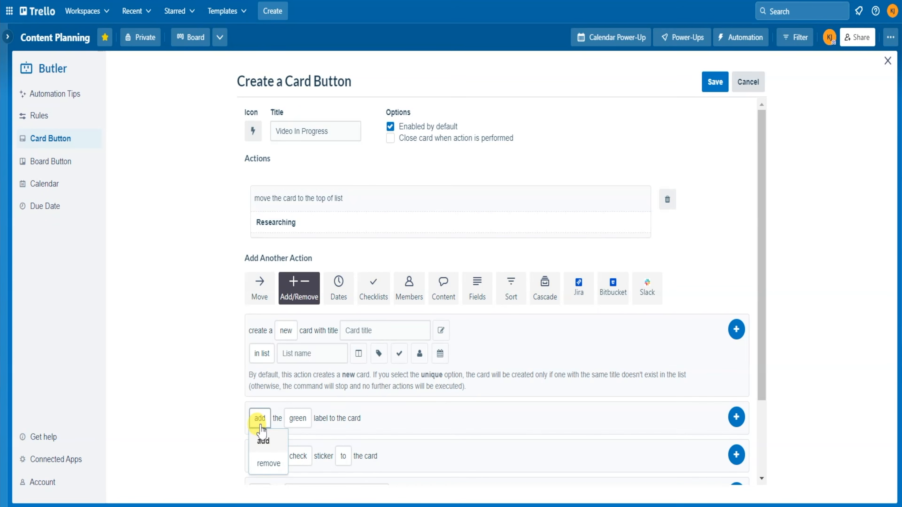
left_click(296, 419)
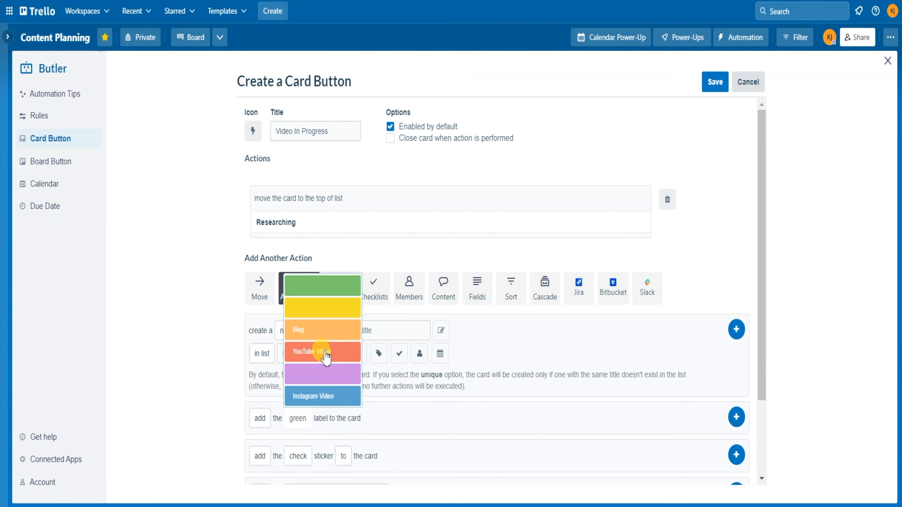
left_click(337, 355)
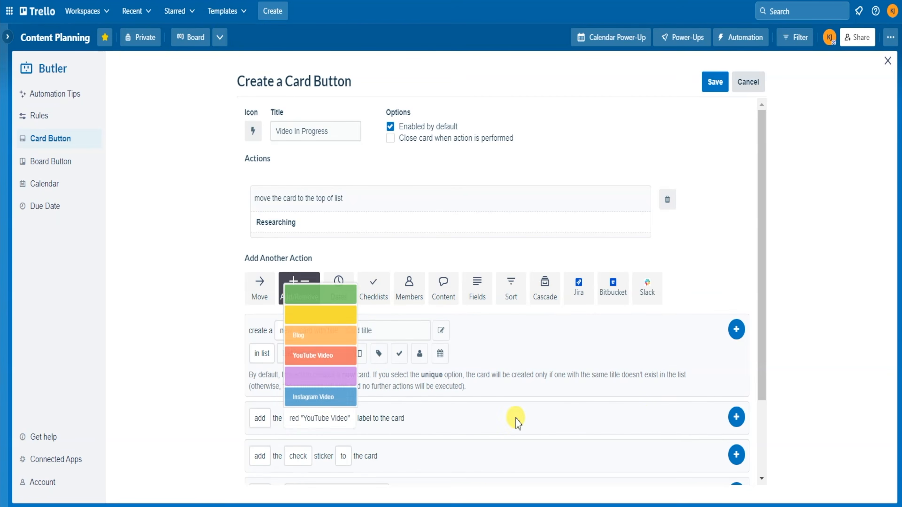
left_click(736, 418)
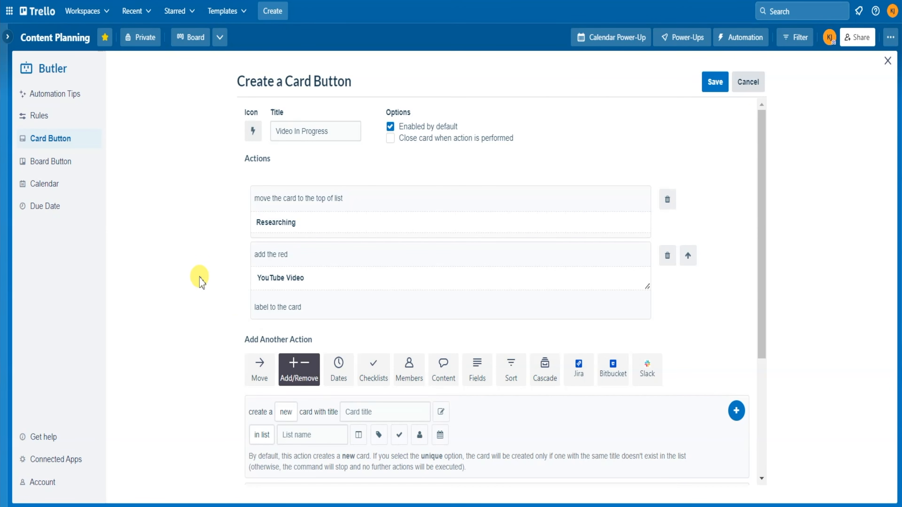
Step: Add an action that adds the board member, chosen by username, to the card
left_click(410, 377)
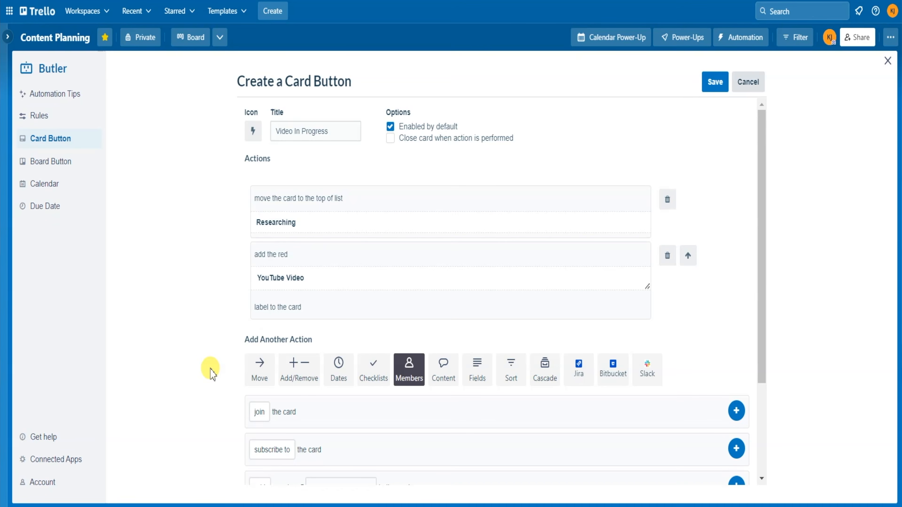
left_click_drag(767, 250, 755, 315)
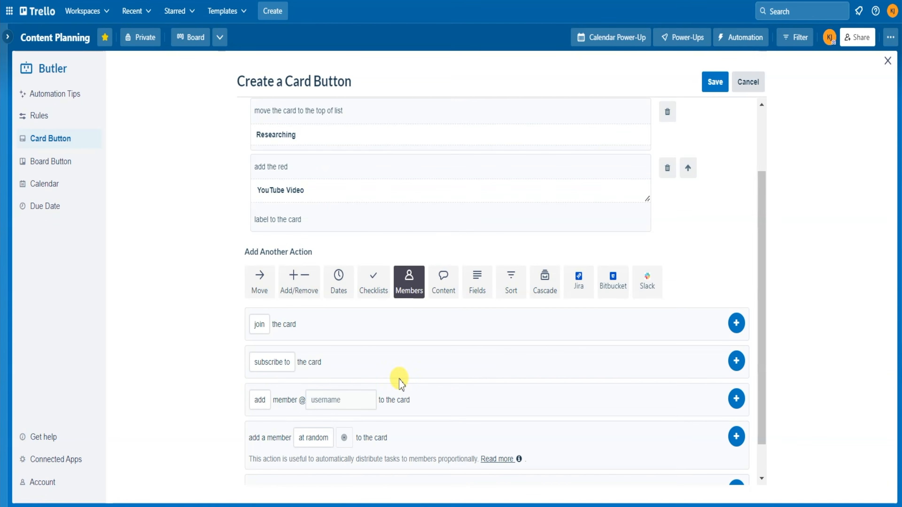
left_click(258, 401)
left_click(316, 403)
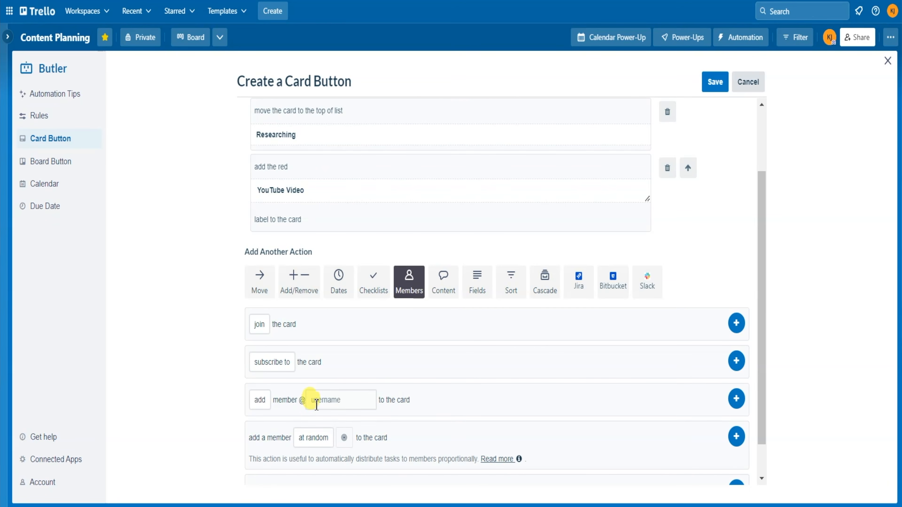
left_click(328, 403)
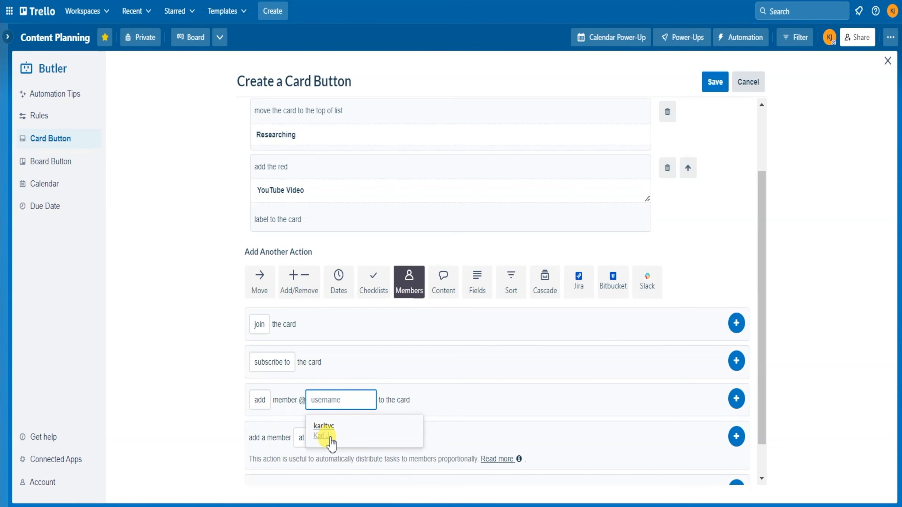
left_click(334, 434)
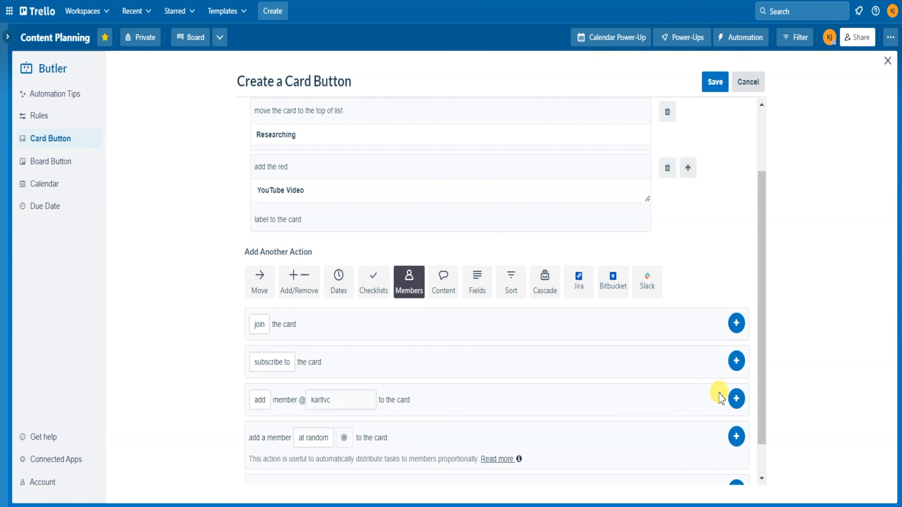
left_click(736, 398)
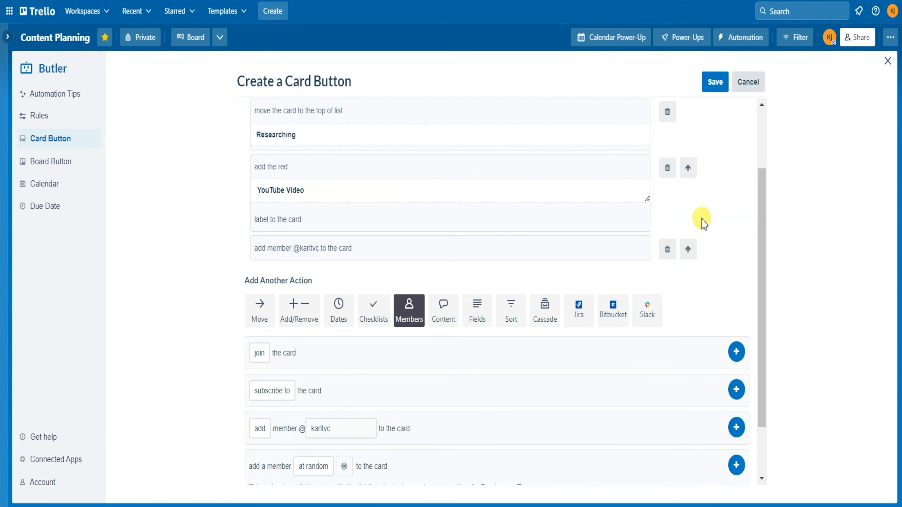
Step: Save the finished card button and return to the Content Planning board
left_click_drag(761, 201, 761, 144)
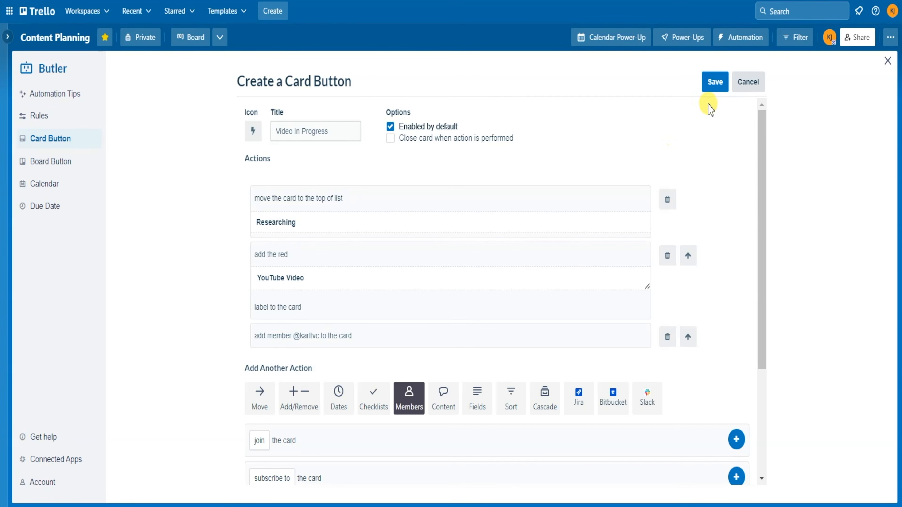
left_click(714, 86)
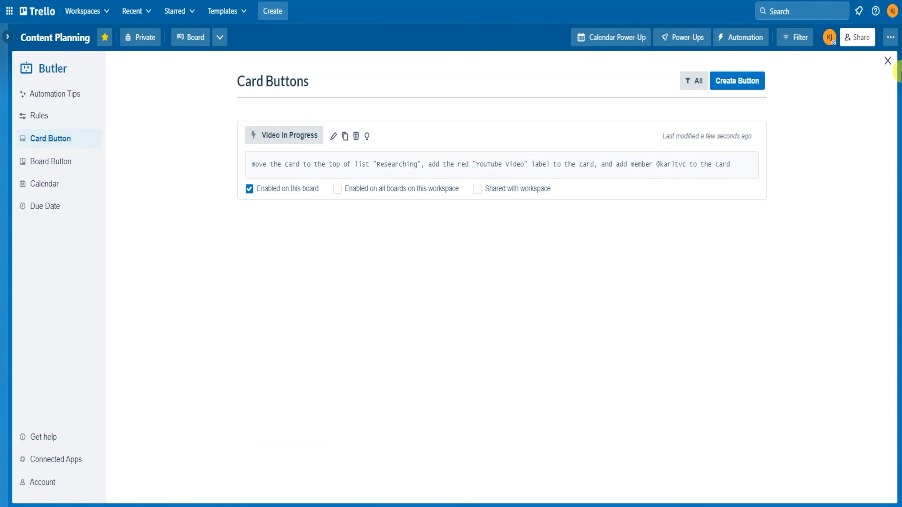
left_click(889, 62)
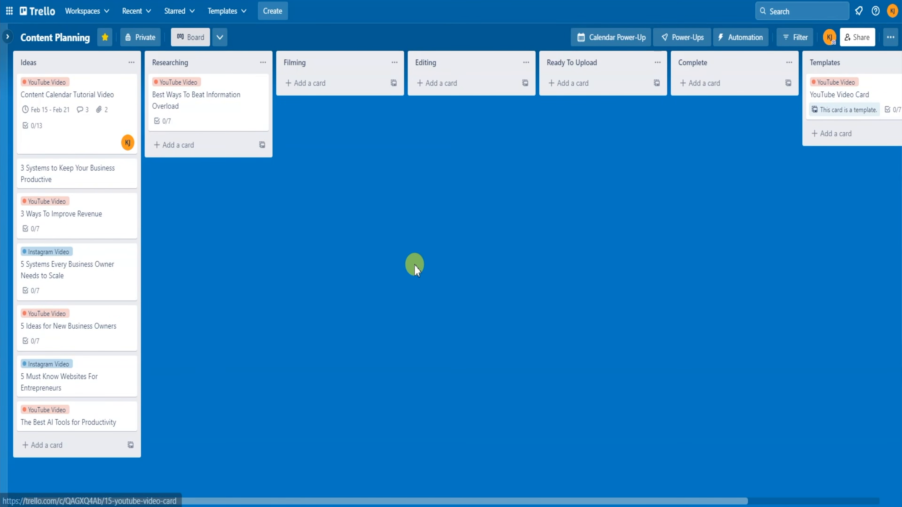
Step: Run the "Video In Progress" button on the card "3 Systems to Keep Your Business Productive" and review the card's updated details
left_click(100, 184)
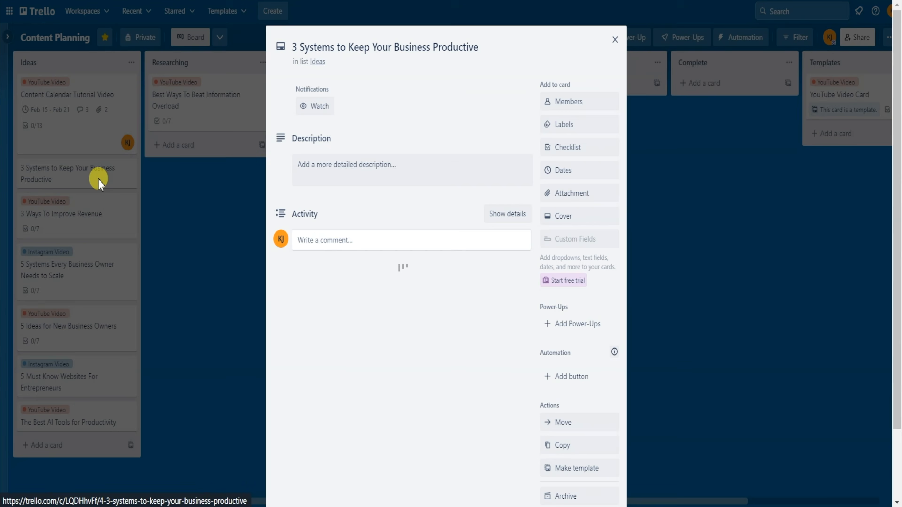
mouse_move(560, 378)
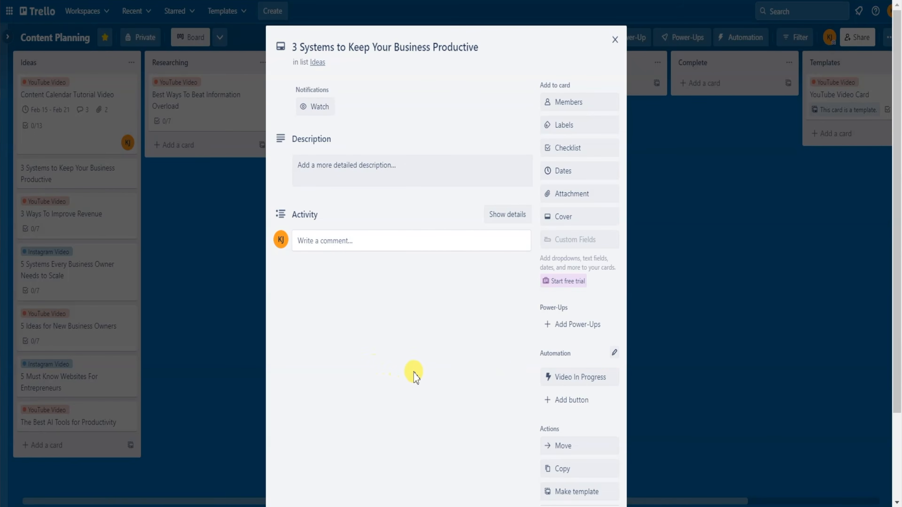
left_click(611, 378)
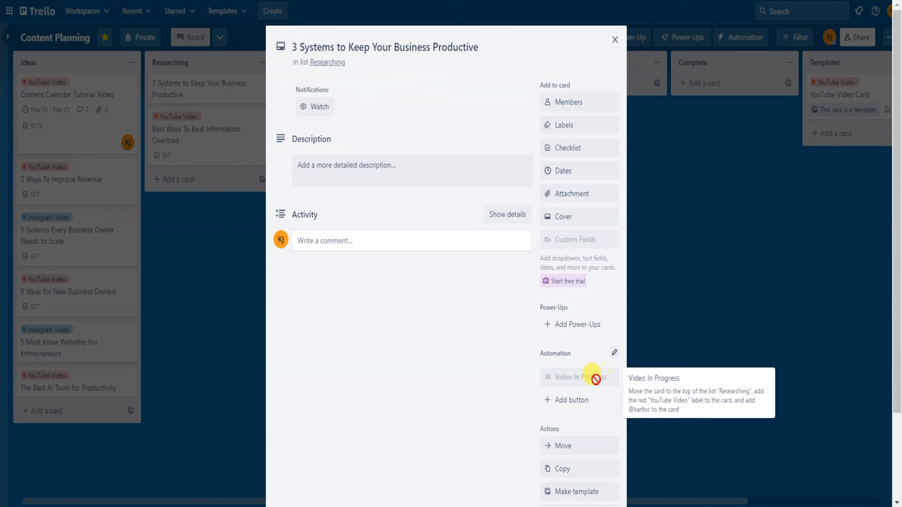
left_click(219, 285)
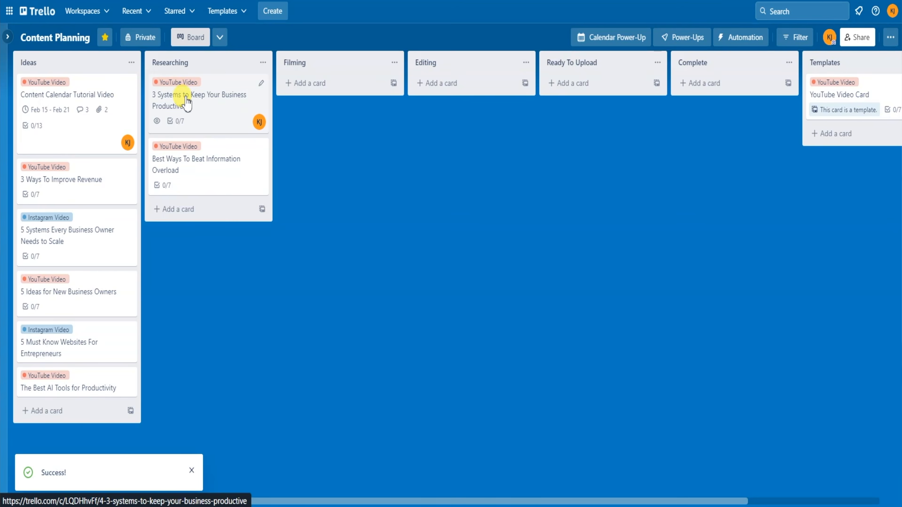
left_click(199, 107)
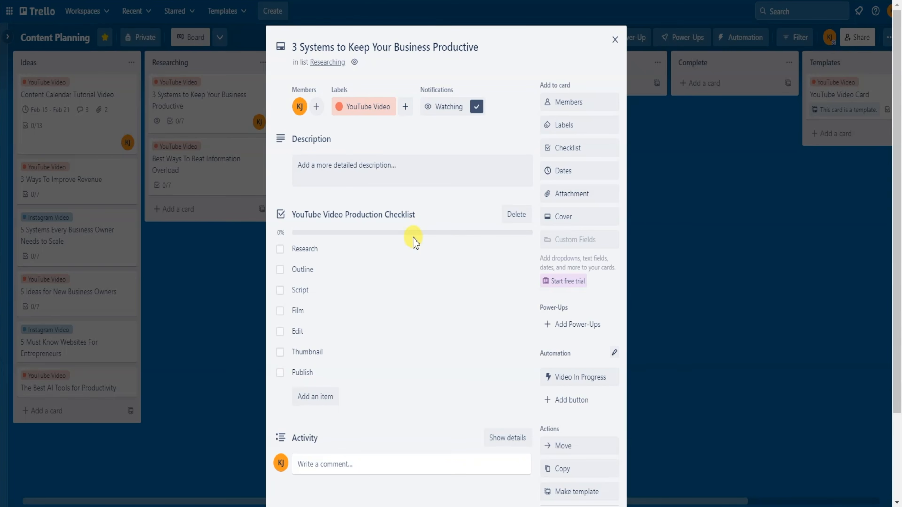
left_click(614, 39)
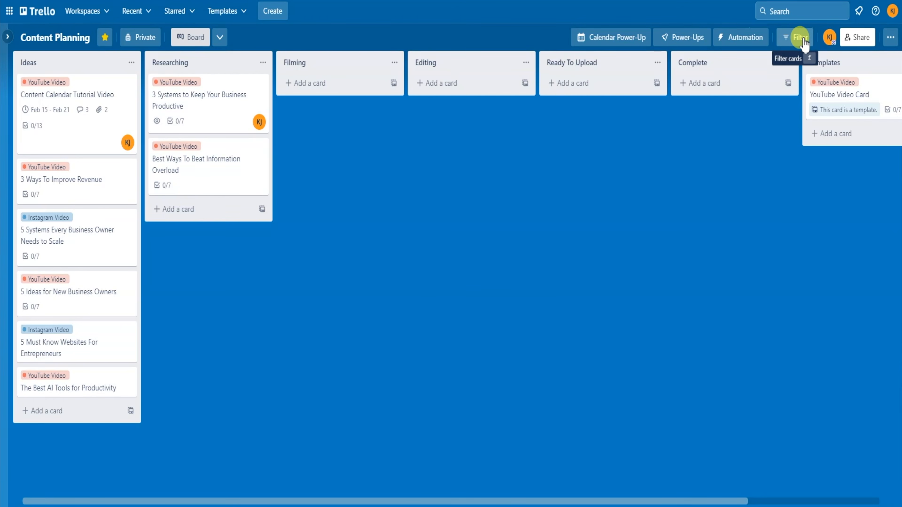
Step: Filter the board's cards by the keyword "product" and clear the filter
left_click(791, 40)
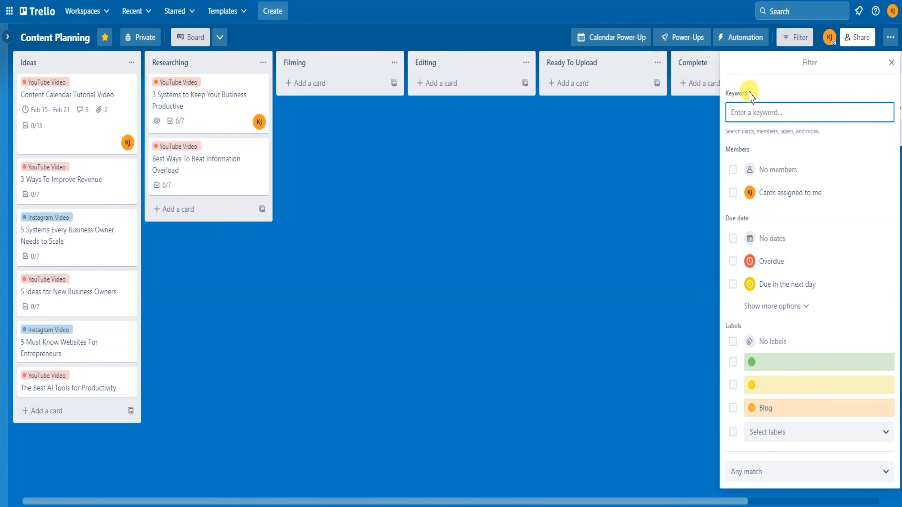
type("uct")
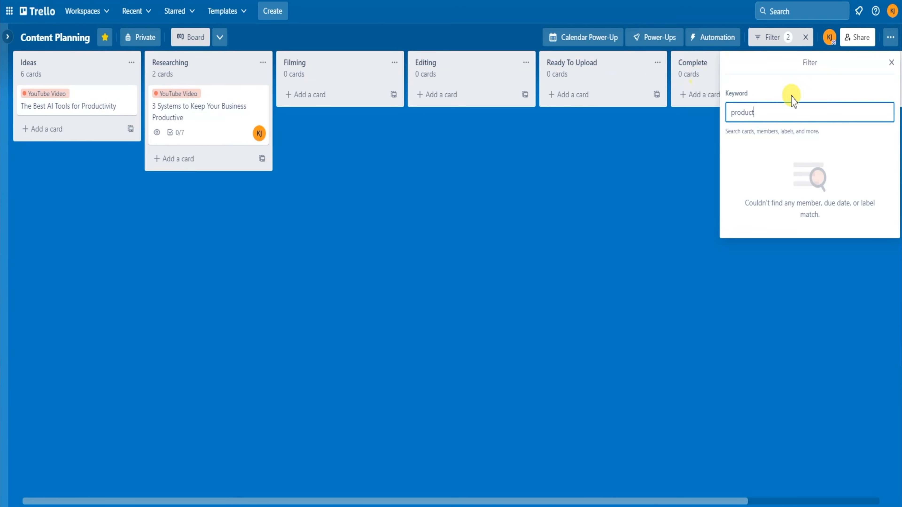
left_click(891, 63)
left_click(806, 37)
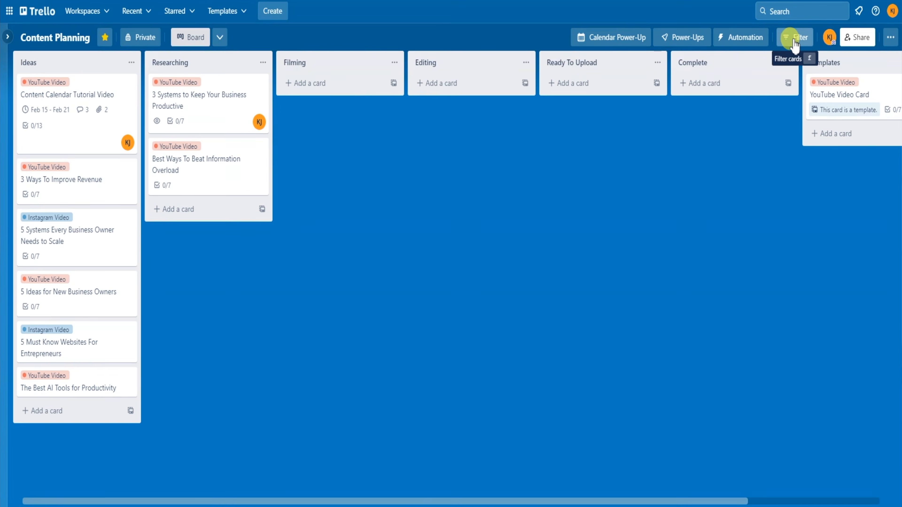
Step: Filter the board for cards assigned to the current member, remove that filter, and try filtering by a label
left_click(790, 37)
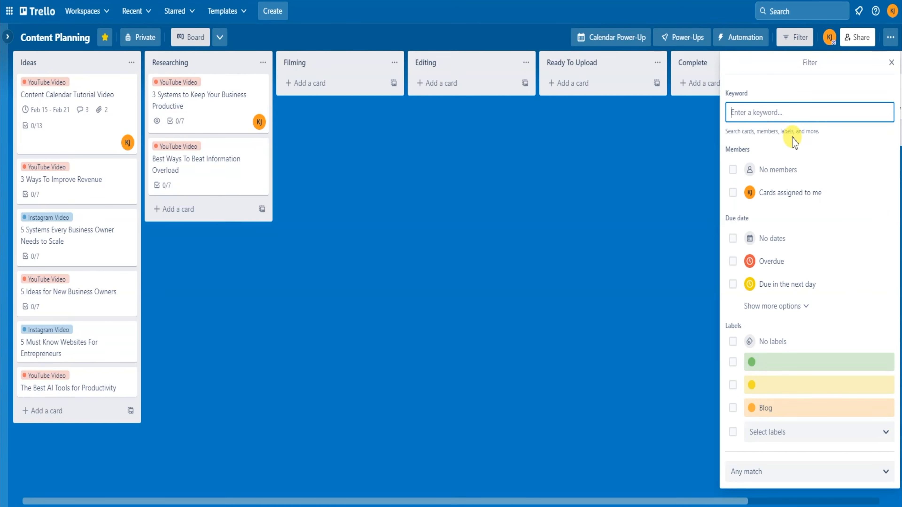
left_click(732, 193)
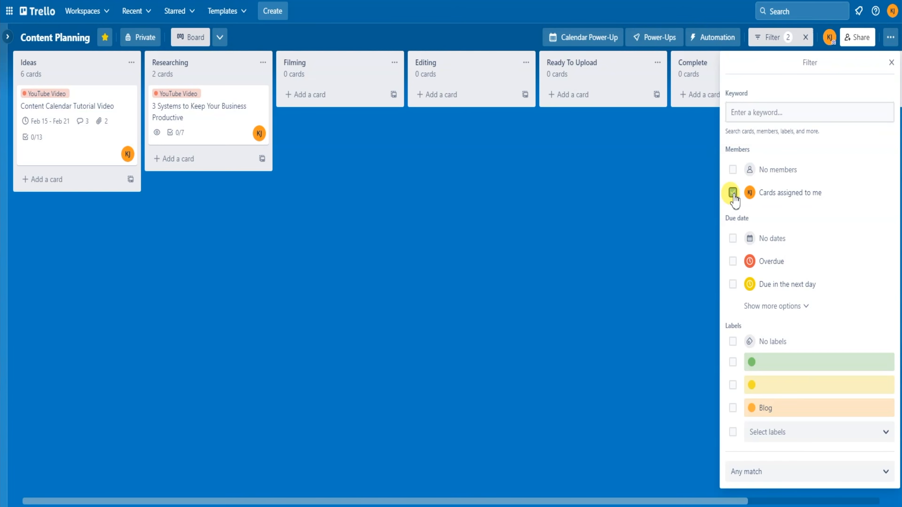
left_click(733, 193)
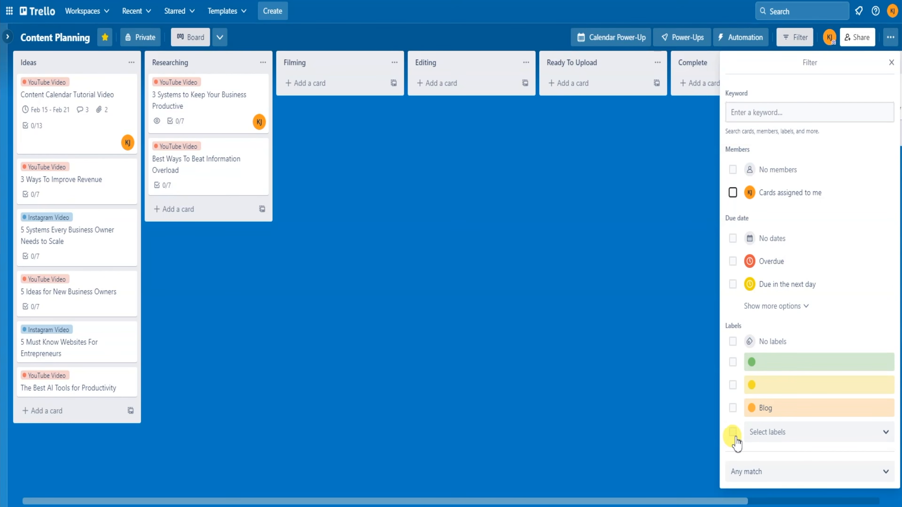
left_click(786, 434)
left_click(768, 355)
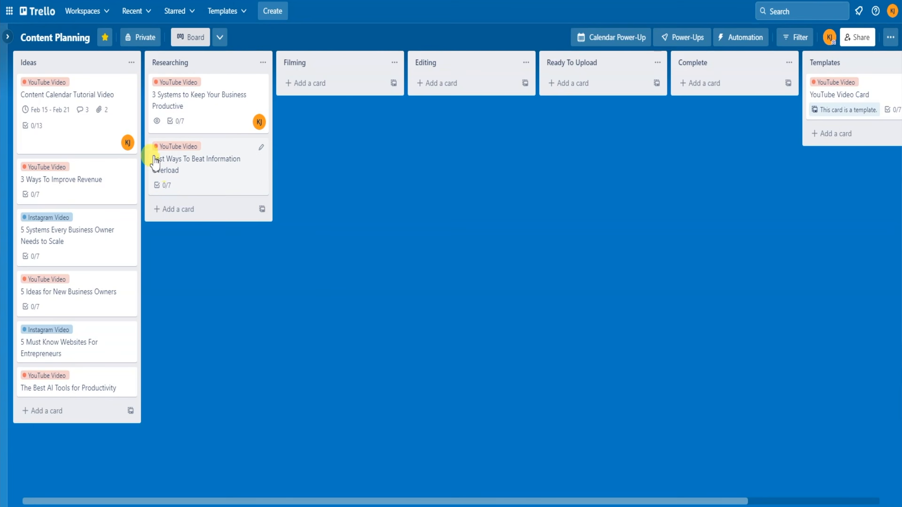
Step: Create a new workspace-visible board titled "Goals" with a plain orange background
left_click(38, 16)
left_click(462, 430)
type("Goals")
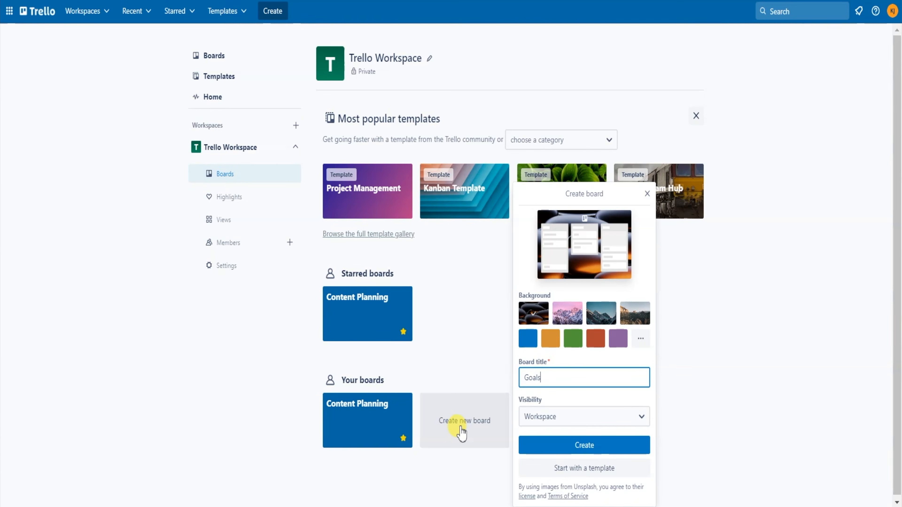
left_click(551, 338)
left_click(570, 442)
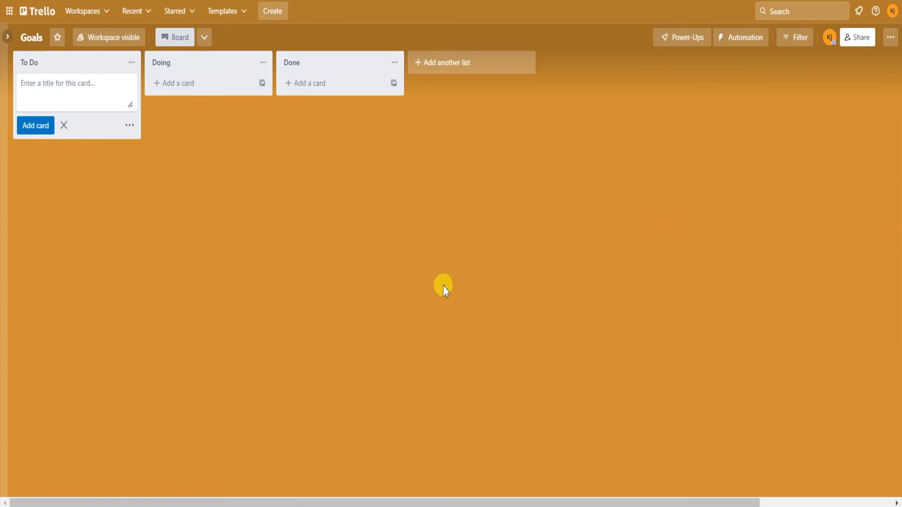
Step: Rename the lists To Do, Doing and Done as "Year Goals 2023", "Q1 Goals" and "Q2 Goals"
left_click(39, 63)
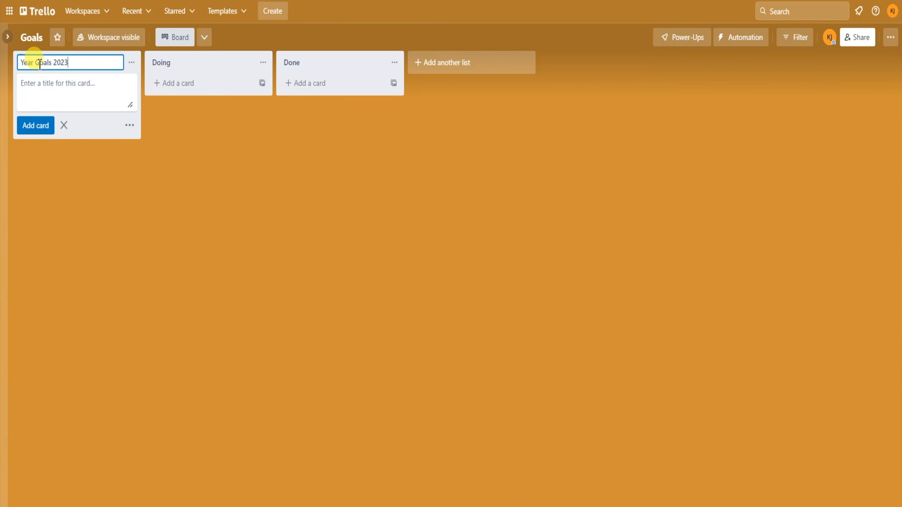
left_click(96, 209)
left_click(190, 62)
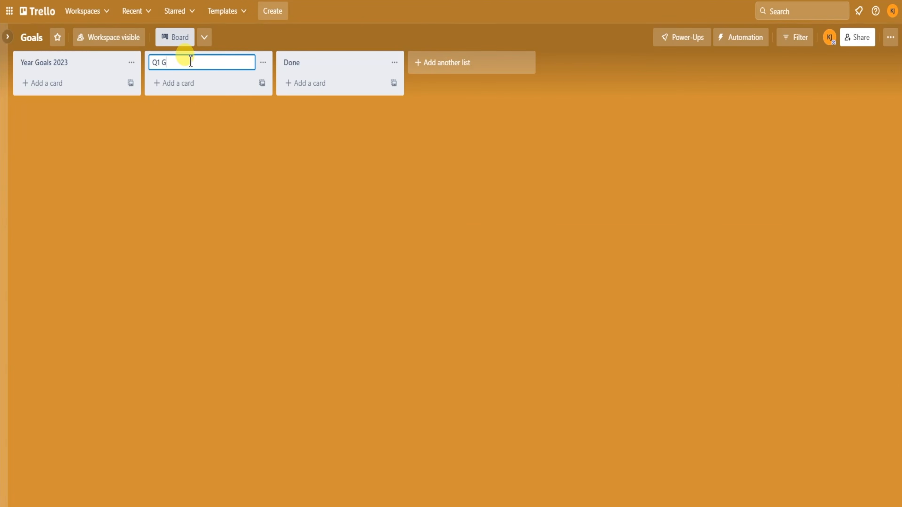
key("Return")
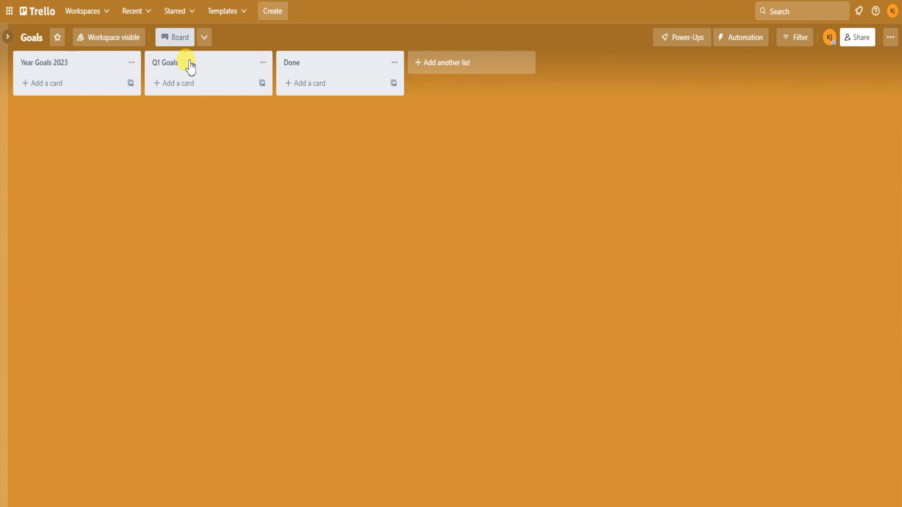
left_click(355, 66)
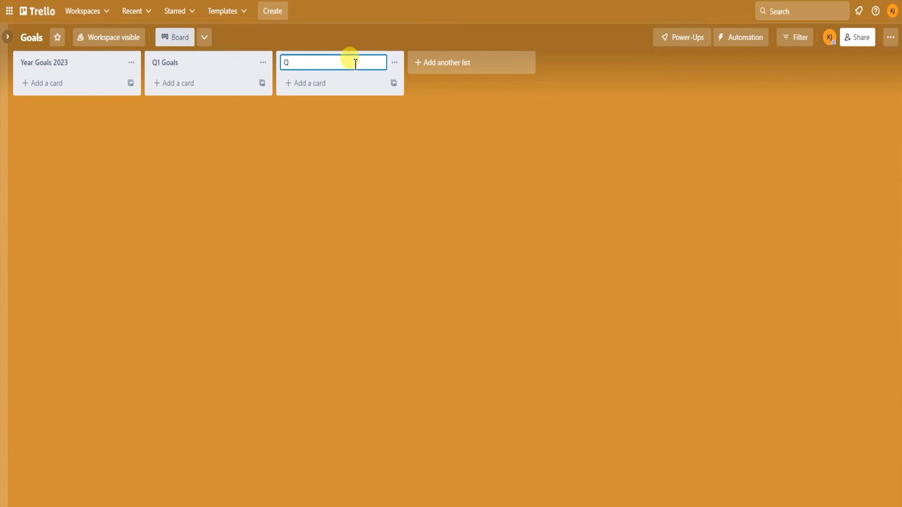
Step: Add four more lists to the Goals board: "Q3 Goals", "Q4 Goals", "Complete" and "Maybe-Someday"
left_click(423, 71)
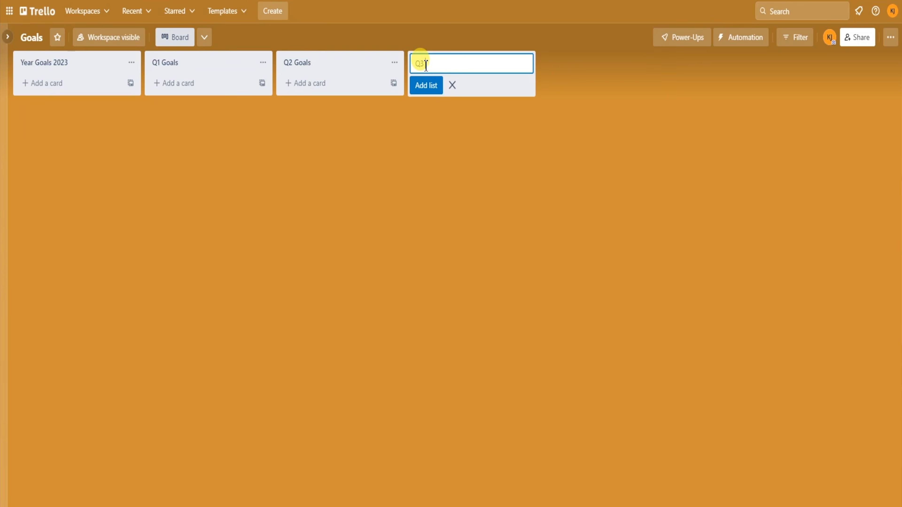
key("Return")
type("Q4 Goals")
key("Return")
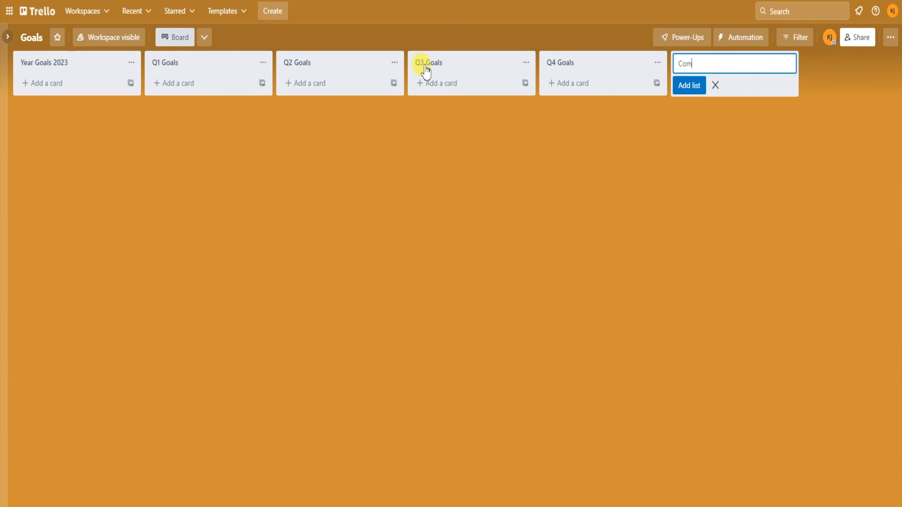
key("Return")
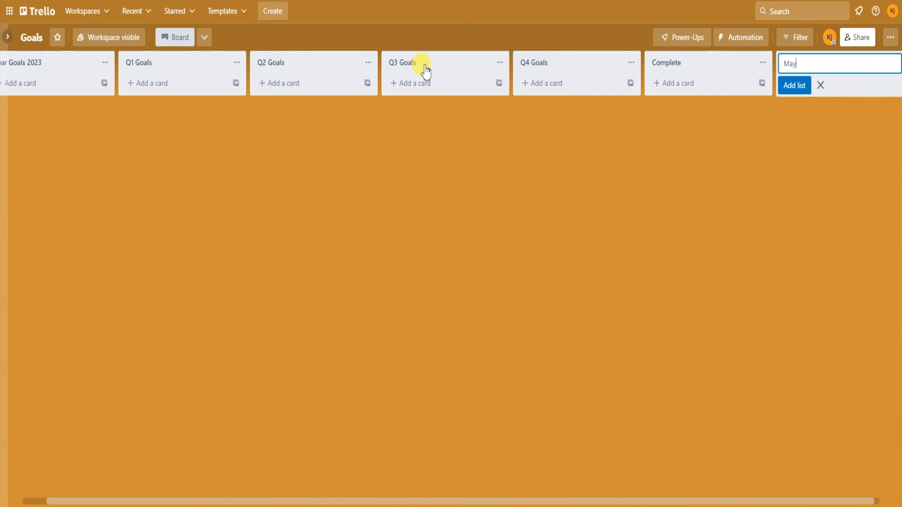
type("Maybe-Someday")
key("Return")
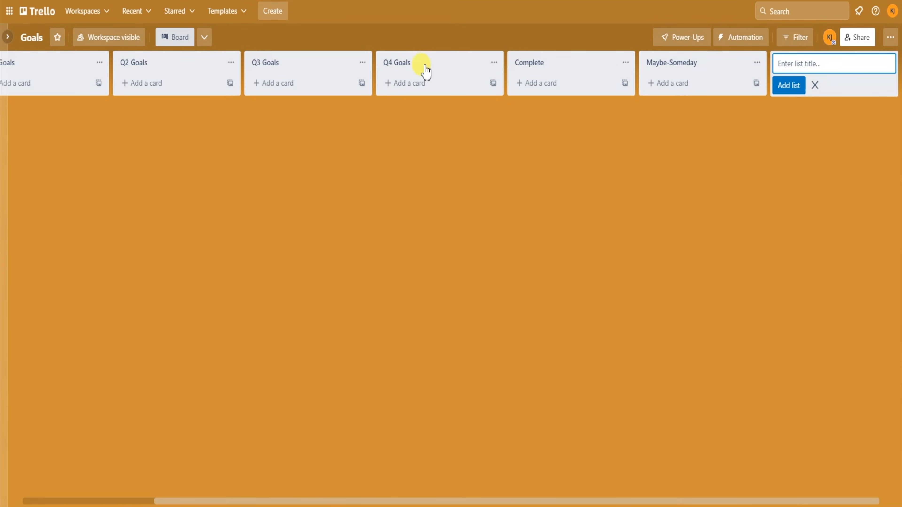
left_click_drag(356, 496, 195, 495)
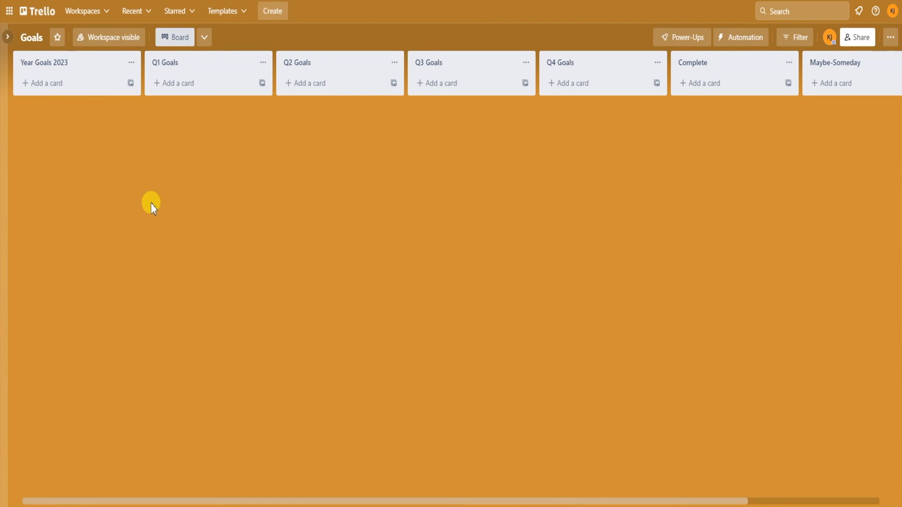
Step: Add a card titled "Sell 20x Courses" with a leading target emoji to the Year Goals 2023 list
left_click(63, 84)
right_click(67, 94)
left_click(85, 108)
left_click(110, 282)
left_click(219, 105)
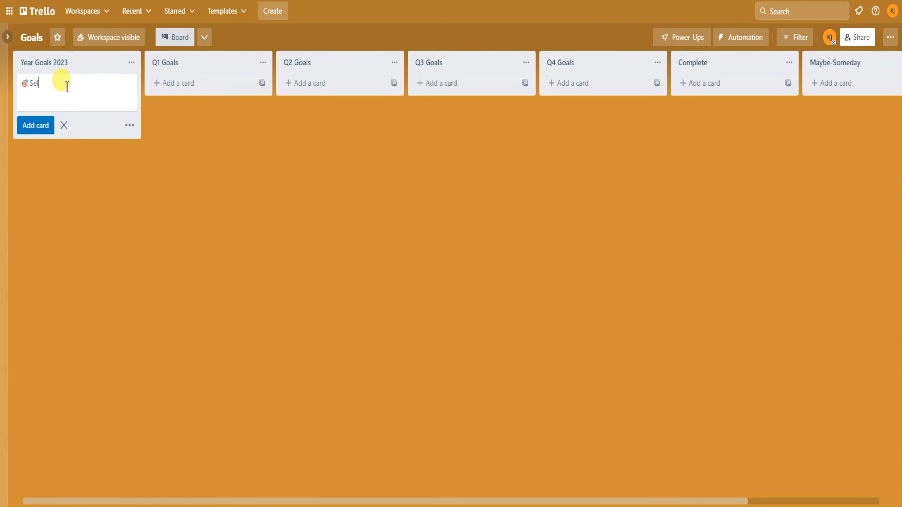
type("Sell 20x Courses")
key("Return")
Step: Add a second Year Goals 2023 card titled "Make 80k in Revenue", starting with the target emoji
right_click(75, 103)
left_click(95, 115)
left_click(47, 269)
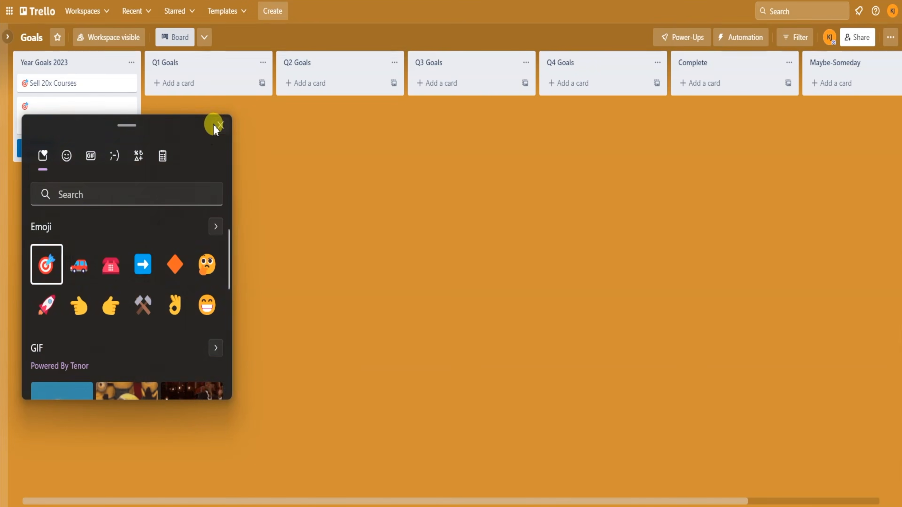
left_click(220, 130)
type("Make 80k in Revenue")
key("Return")
Step: Add the card "Get 10k YouTube Subscribers" with a leading target emoji to the Year Goals 2023 list
right_click(93, 134)
left_click(103, 145)
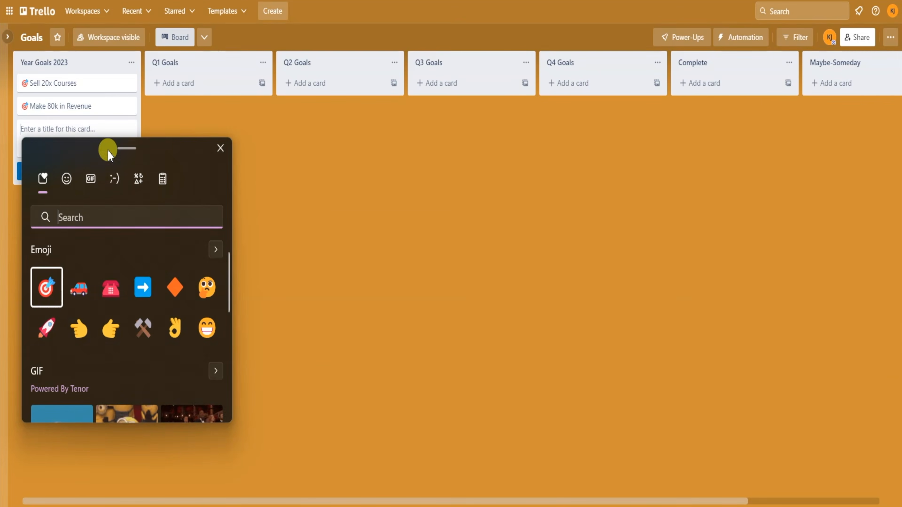
left_click(46, 285)
left_click(52, 133)
type("Get 10k YouTube Subscribers")
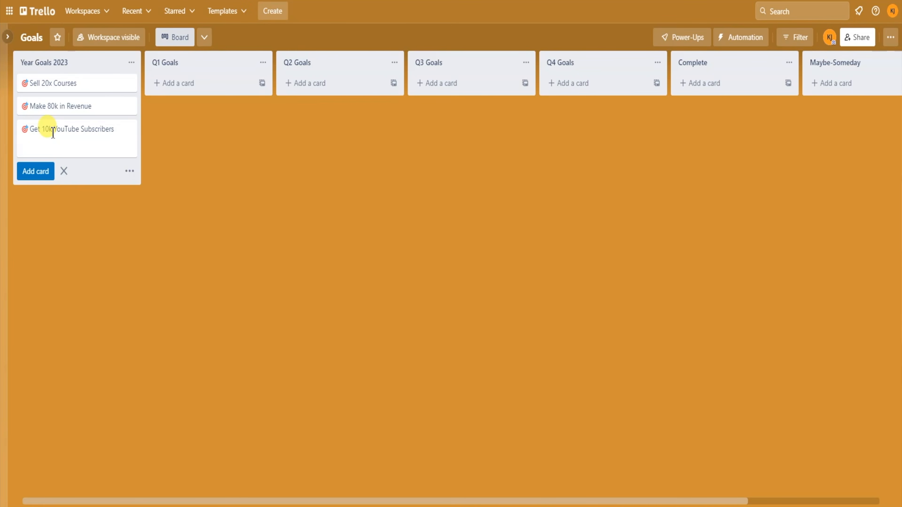
key("Return")
Step: Add the card "Read 12x Books" with a leading target emoji to the Year Goals 2023 list
right_click(56, 156)
left_click(81, 171)
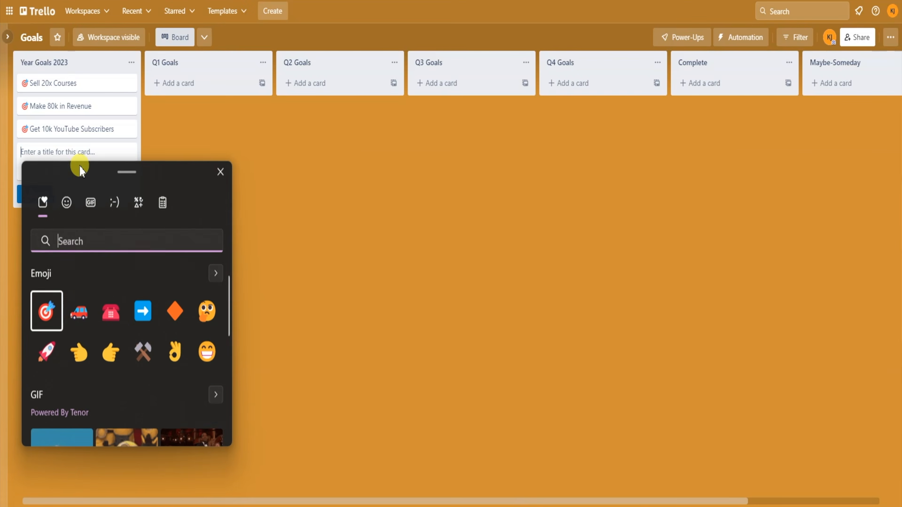
left_click(54, 314)
left_click(45, 153)
type("Read 12x Books")
key("Return")
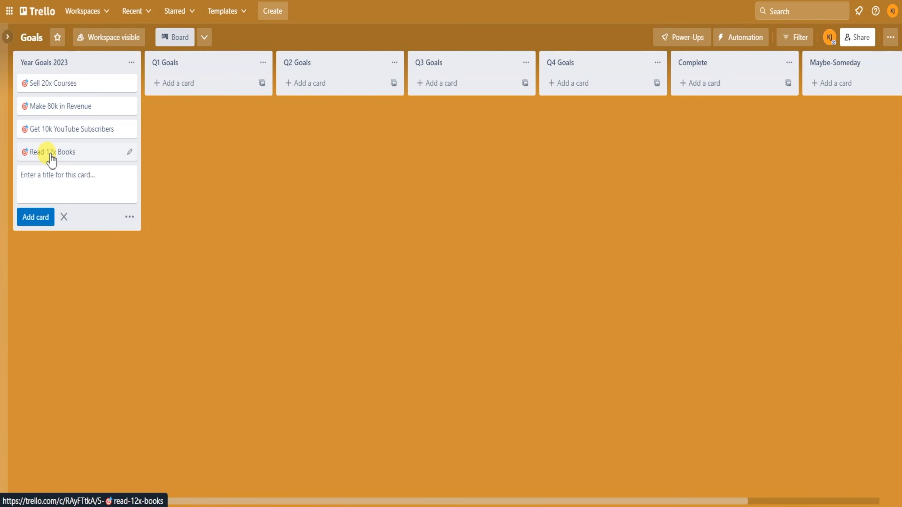
Step: Add the card "Launch New Online Course" with a leading target emoji to the Year Goals 2023 list
right_click(73, 177)
left_click(96, 193)
left_click(45, 322)
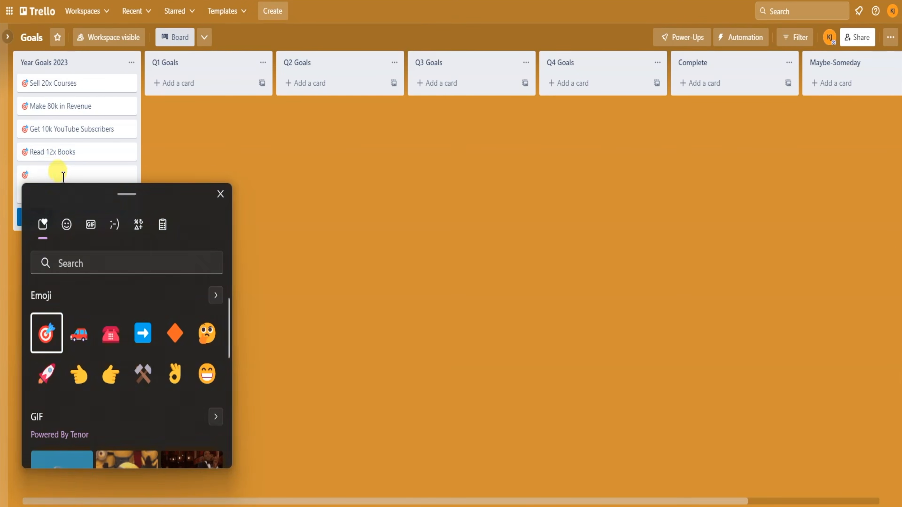
left_click(56, 173)
type("Launch New Online C")
key("Return")
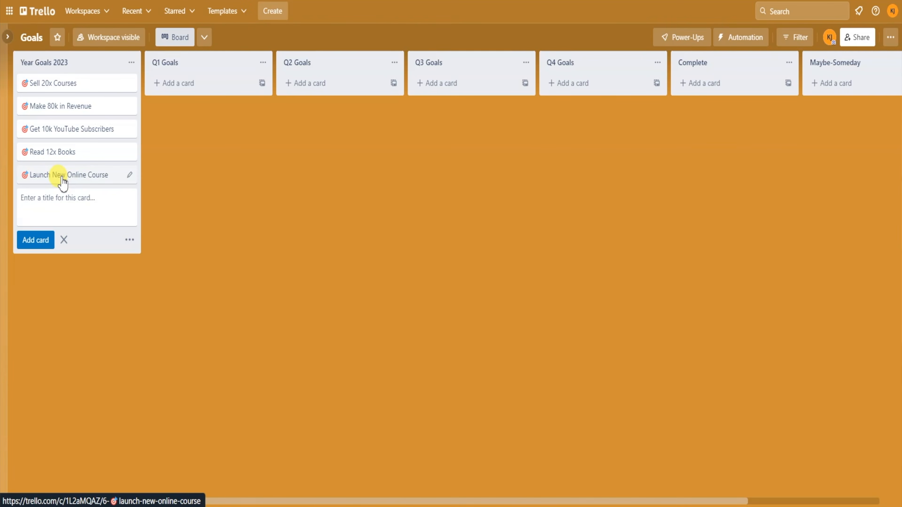
Step: Add the card "Post 60x YouTube Videos" with a leading target emoji to the Year Goals 2023 list
right_click(57, 199)
left_click(67, 209)
left_click(44, 357)
left_click(85, 198)
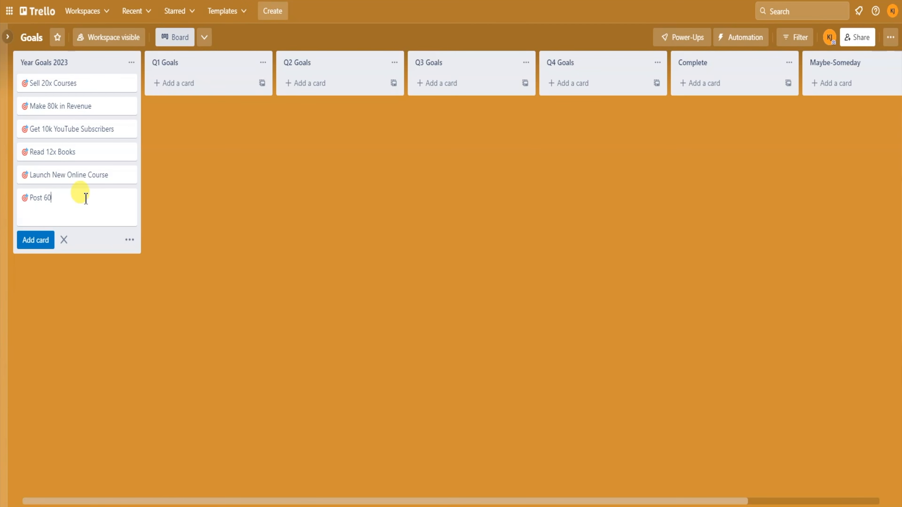
type("Post 60x YouTube Videos")
key("Return")
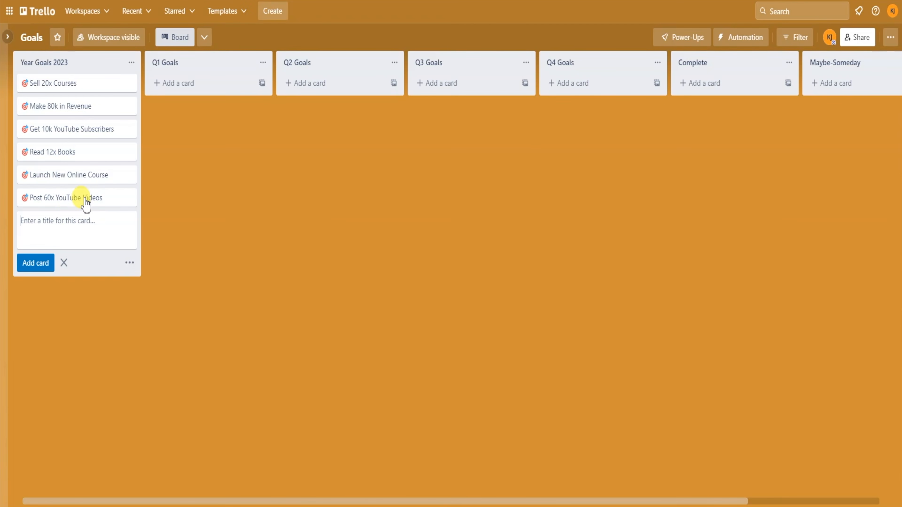
Step: Add the card "Get New Certification" with a leading target emoji to the Year Goals 2023 list and finish adding cards there
right_click(61, 224)
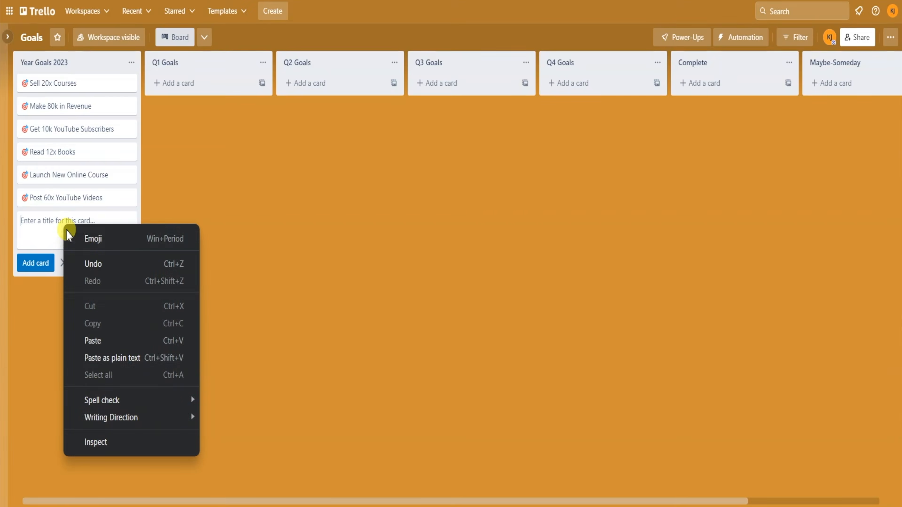
left_click(71, 237)
left_click(41, 374)
left_click(45, 221)
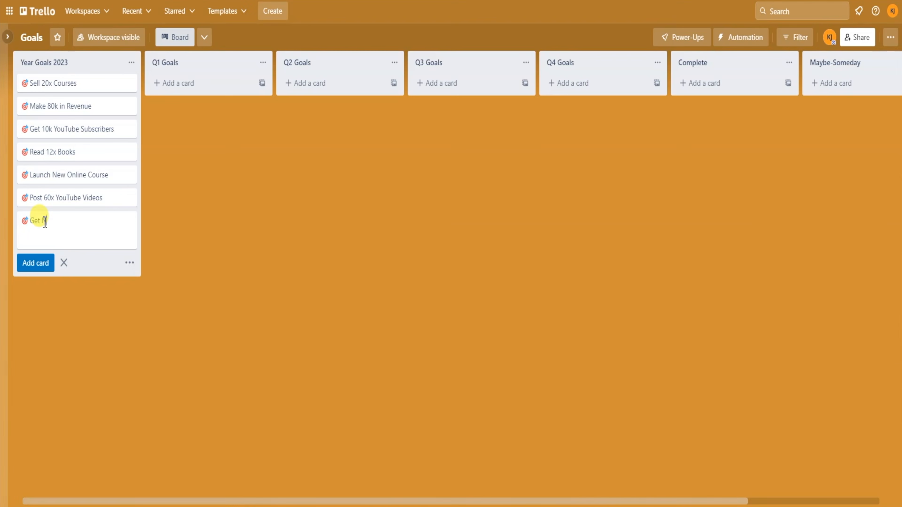
key("Return")
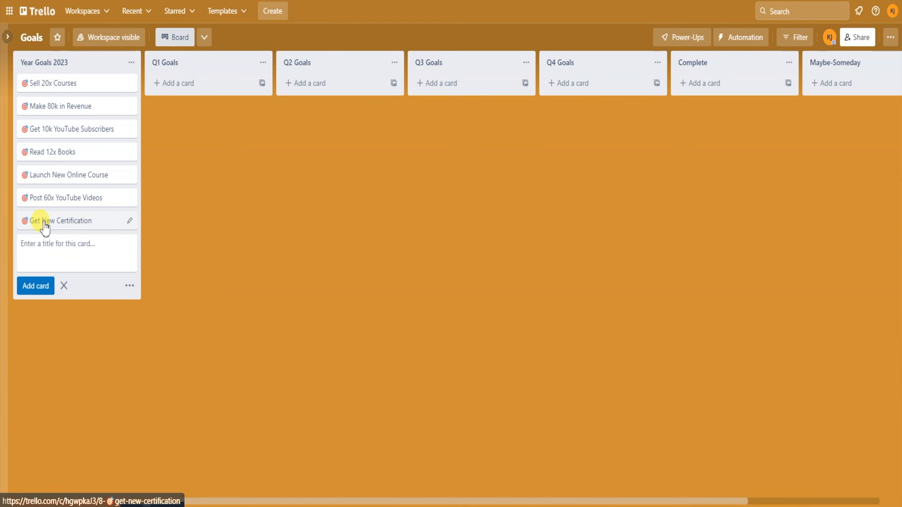
left_click(183, 268)
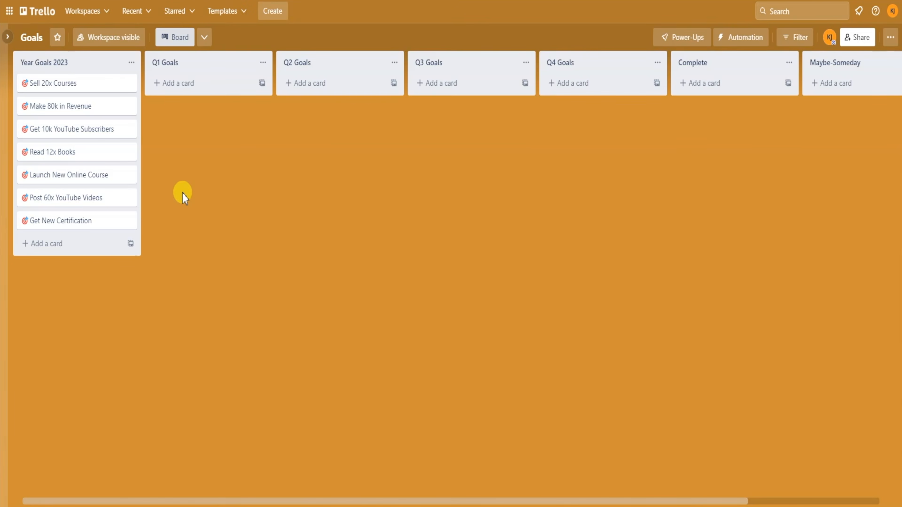
Step: Add the card "Post 15x YouTube Videos" to the Q1 Goals list
left_click(179, 93)
type("Post 15x YouTube")
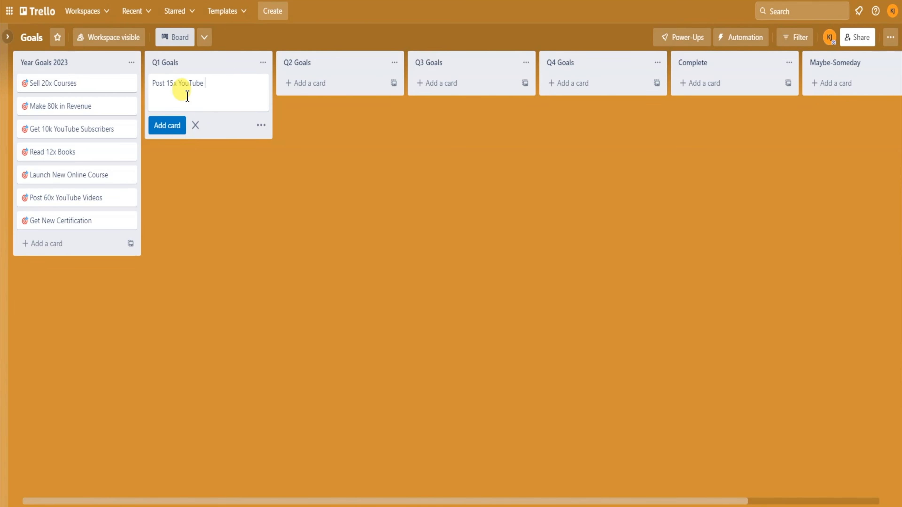
type(" Videos")
key("Return")
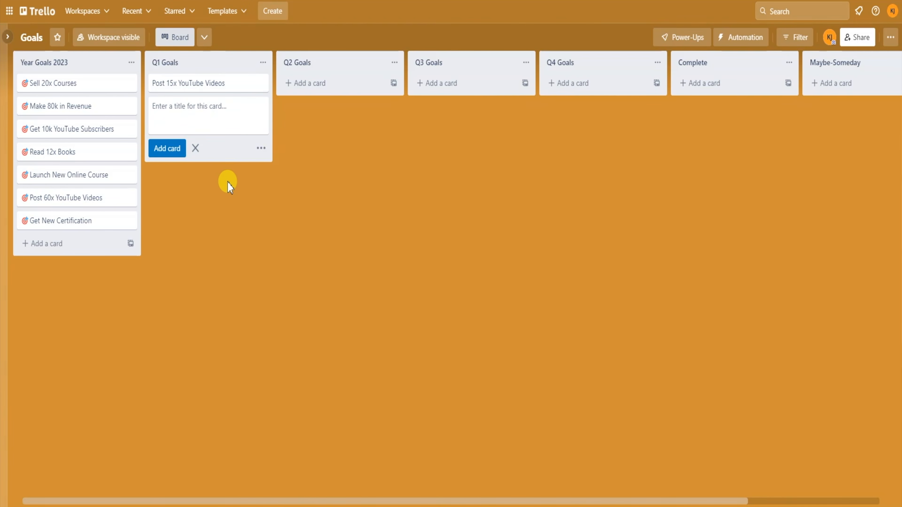
left_click(237, 198)
Step: Add a checklist with the item "Done" to the Post 15x YouTube Videos card in Q1 Goals
left_click(229, 83)
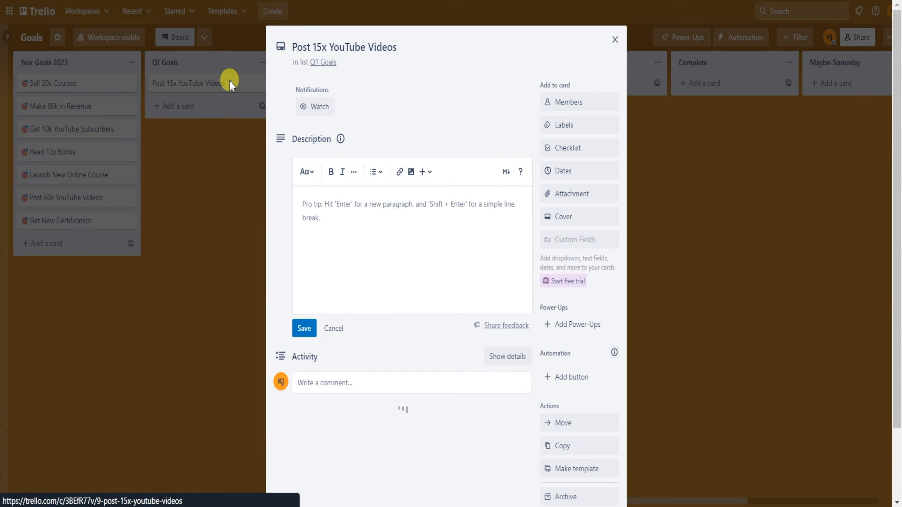
left_click(555, 149)
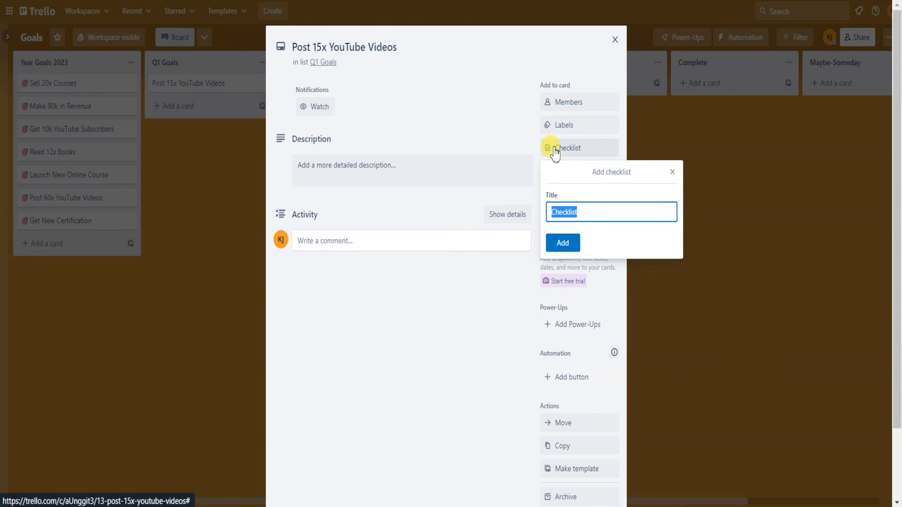
left_click(562, 242)
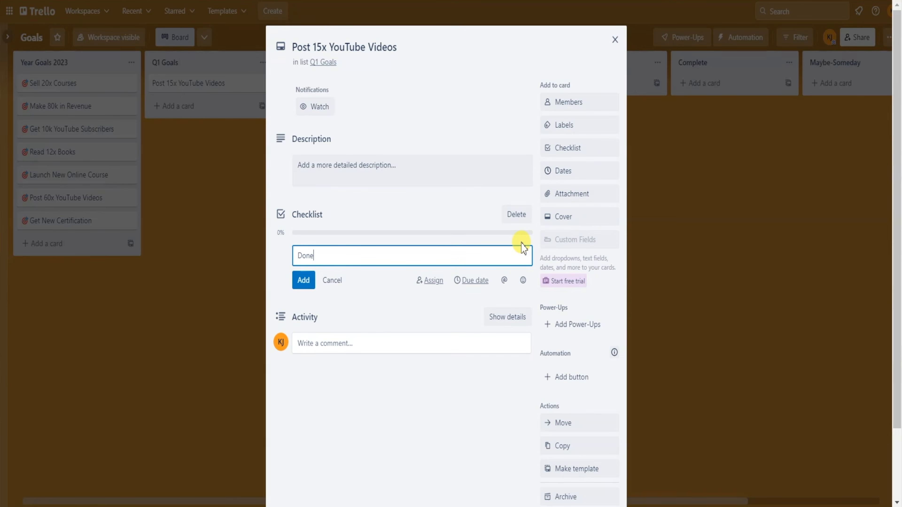
key("Return")
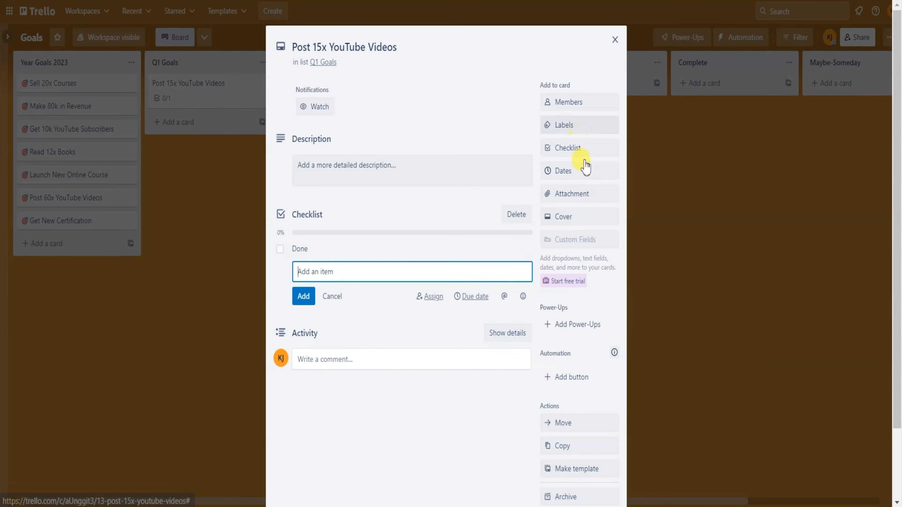
Step: Copy the Post 15x YouTube Videos card three times within Q1 Goals, keeping its checklist, and close the card
scroll(539, 282, "down", 3)
left_click(556, 363)
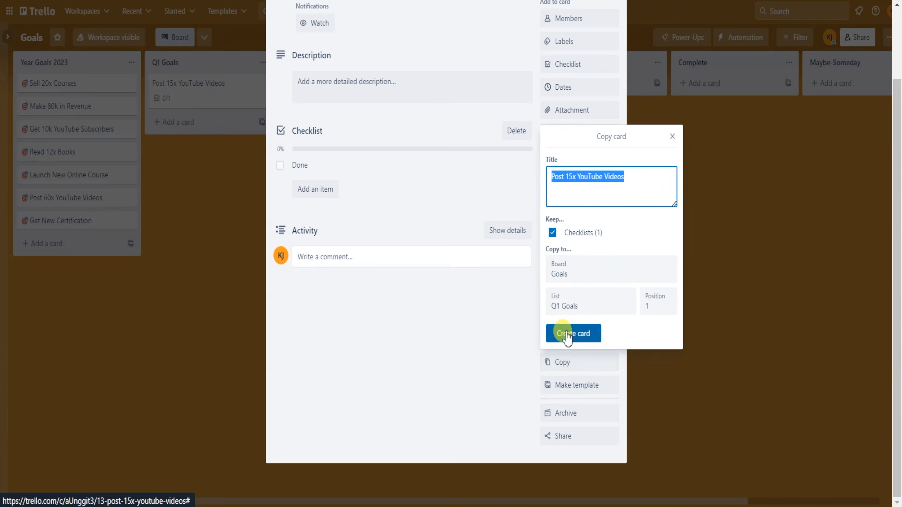
left_click(567, 335)
left_click(564, 363)
left_click(579, 335)
left_click(568, 363)
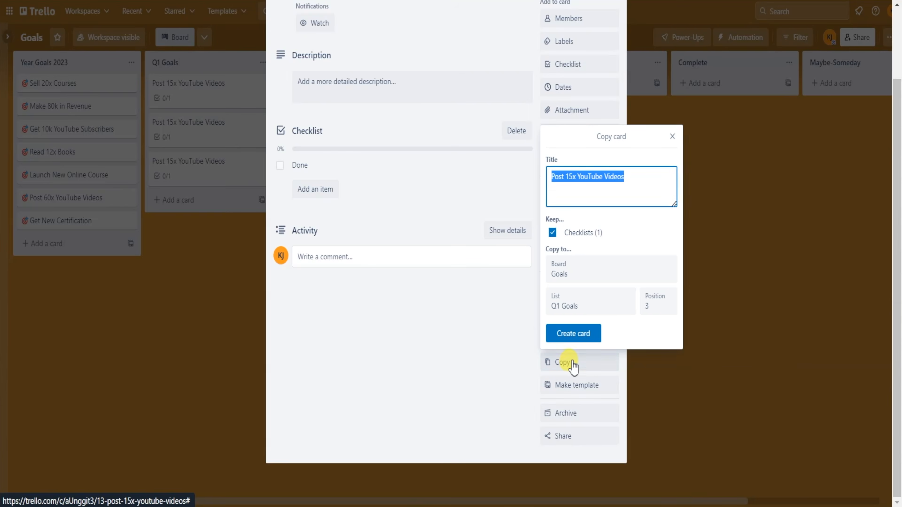
left_click(577, 332)
left_click(238, 360)
Step: Move one copy of the Post 15x YouTube Videos card to each of the Q2, Q3 and Q4 Goals lists
left_click_drag(220, 168, 318, 93)
left_click_drag(235, 145, 504, 111)
left_click_drag(211, 138, 584, 103)
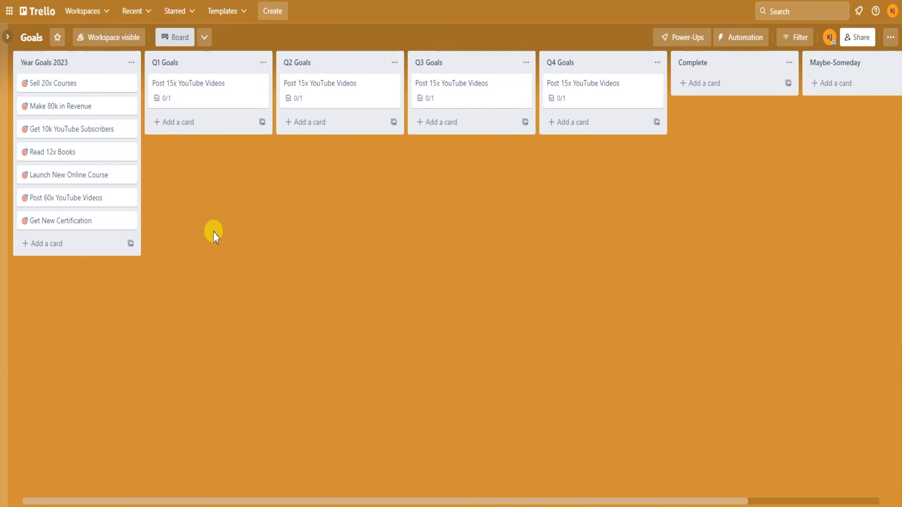
Step: Add the card "Read 4x Books" to the Q1 Goals list below the YouTube videos card
left_click(181, 124)
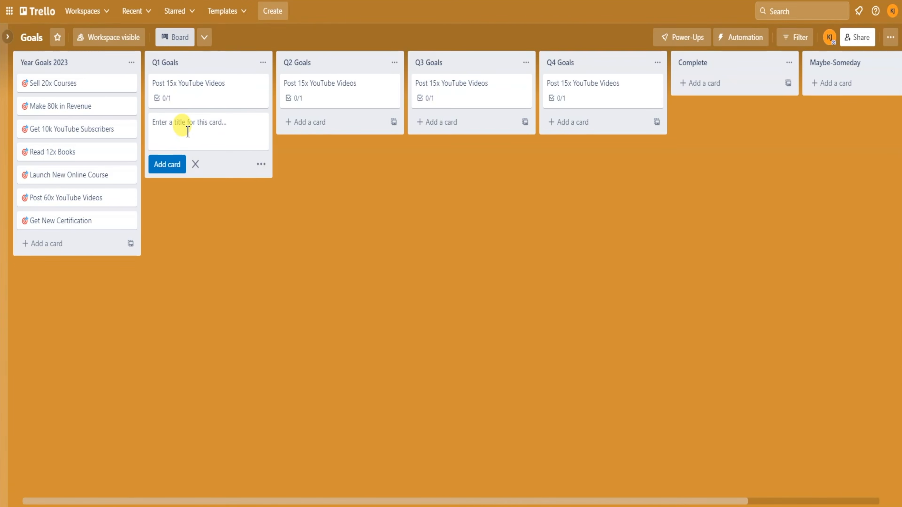
type("4")
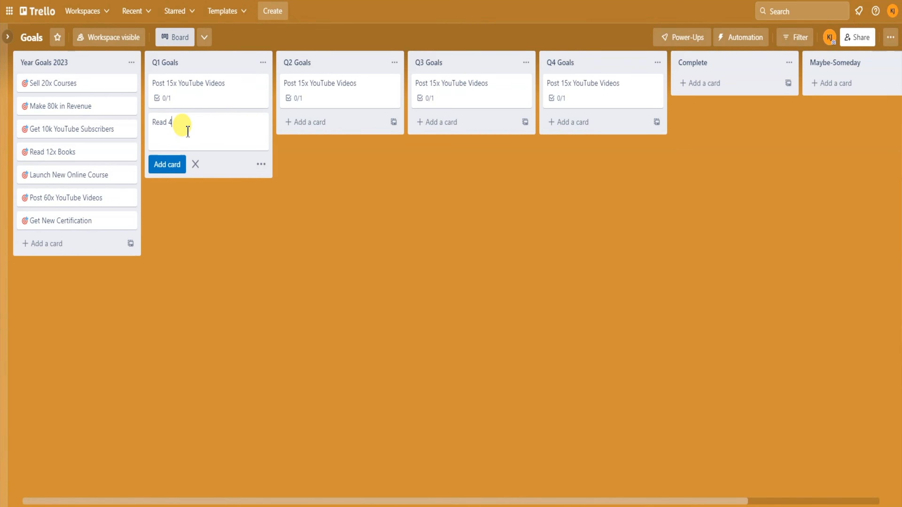
type("x Books")
key("Return")
Step: Add a checklist with the item "Done" to the Read 4x Books card in Q1 Goals
left_click(200, 125)
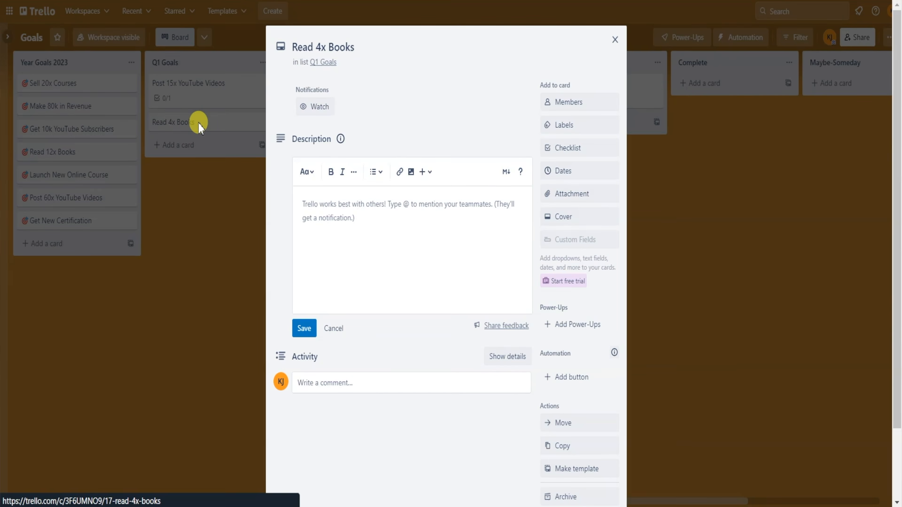
left_click(567, 156)
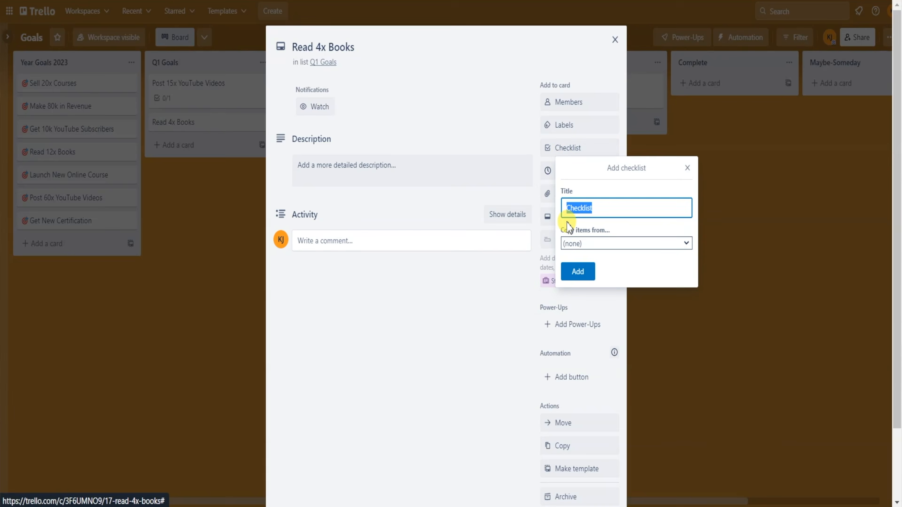
left_click(568, 269)
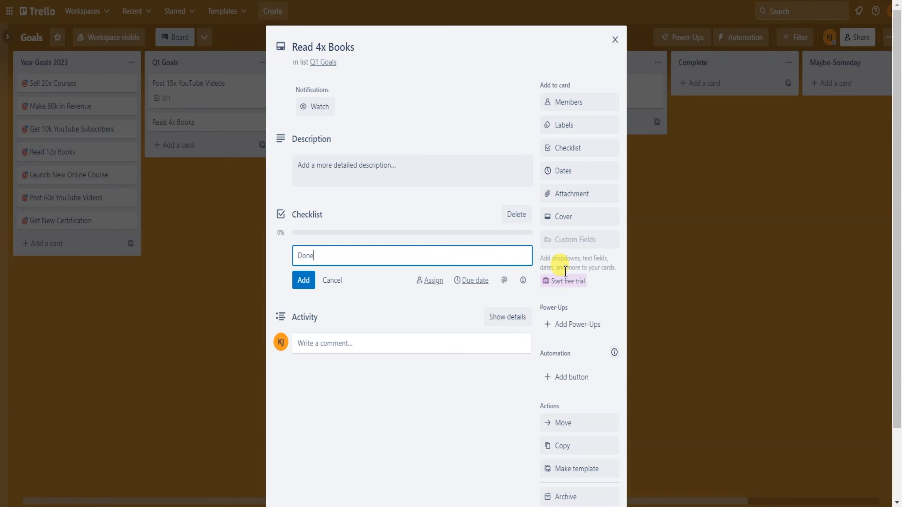
left_click(304, 282)
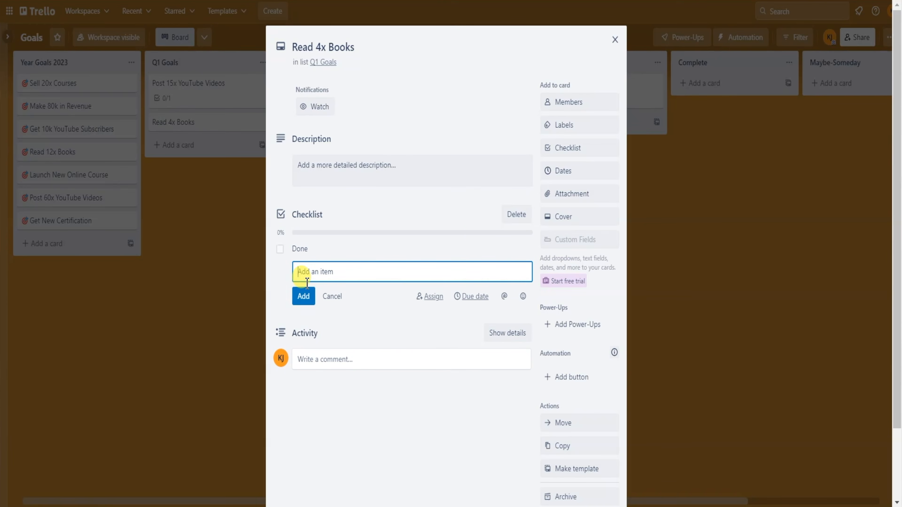
Step: Copy the Read 4x Books card with its checklist three times and move one copy to each of the Q2, Q3 and Q4 Goals lists
left_click(561, 448)
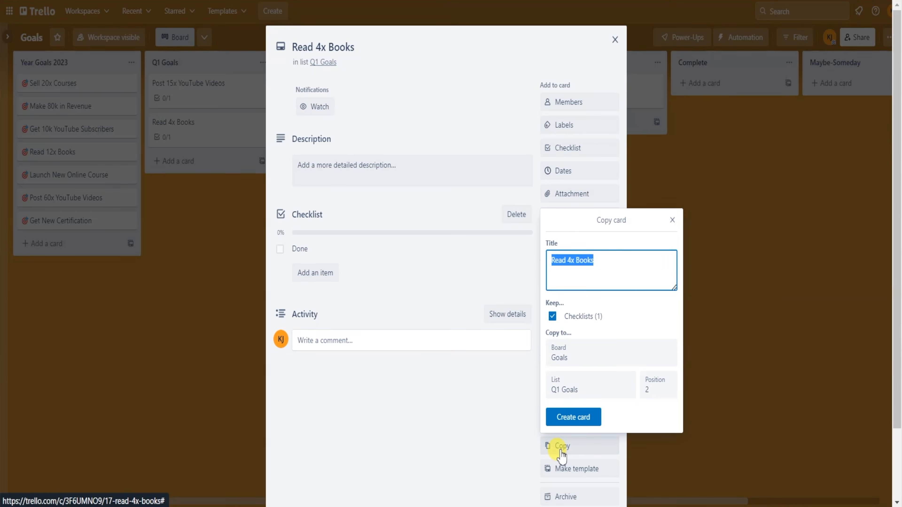
left_click(568, 419)
left_click(562, 446)
left_click(568, 417)
left_click(564, 446)
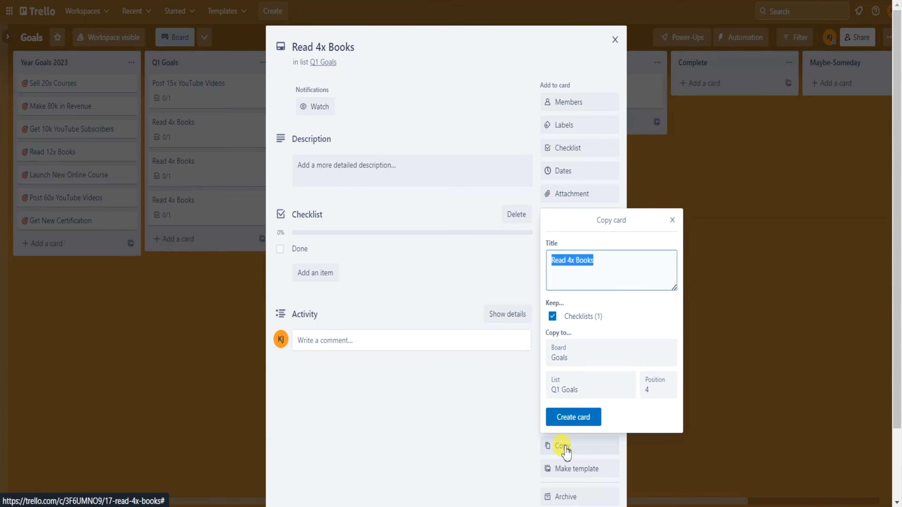
left_click(569, 418)
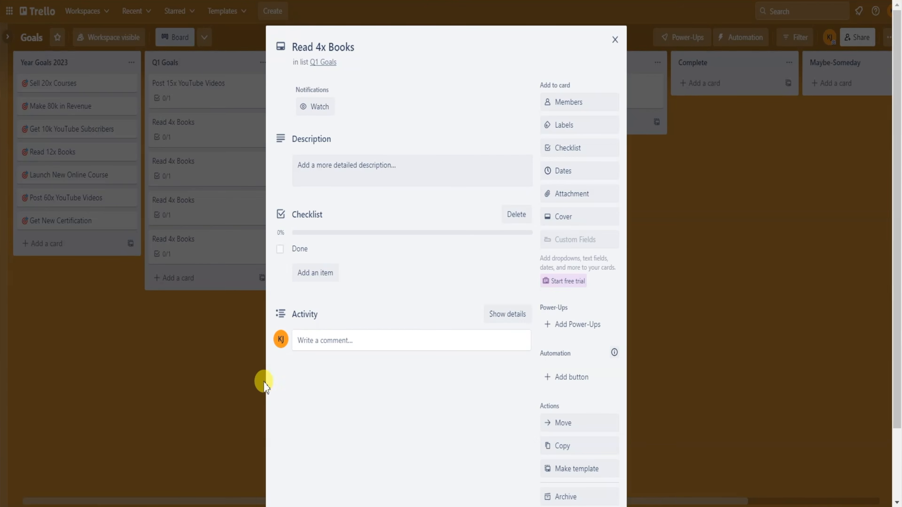
left_click(615, 40)
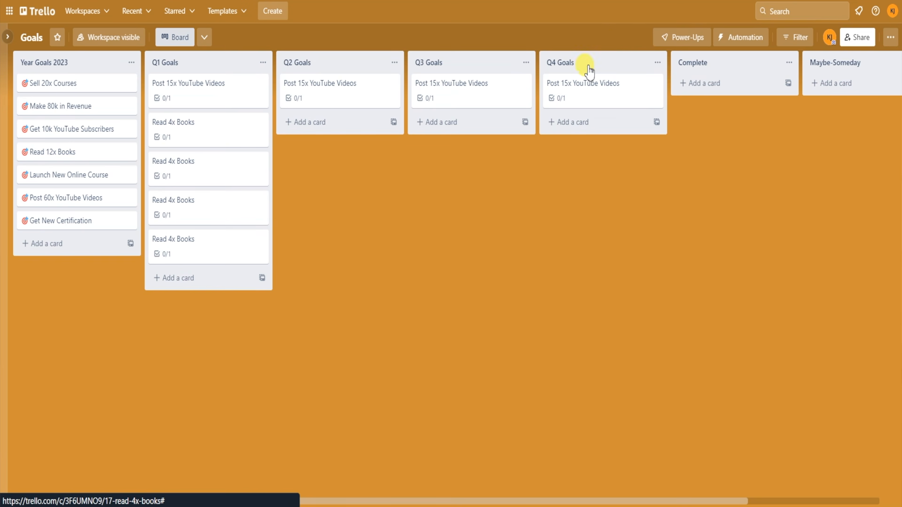
left_click_drag(213, 167, 575, 142)
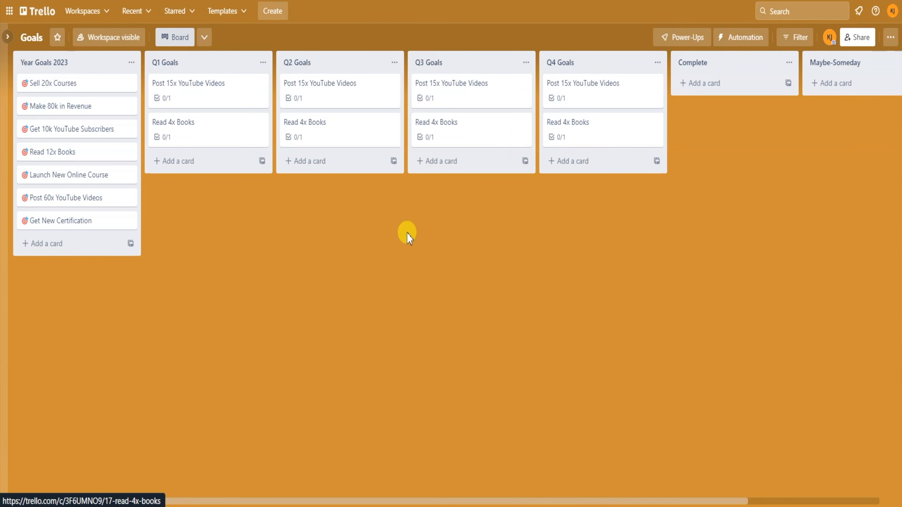
Step: Add the card "Revenue $20k" to the Q1 Goals list below the Read 4x Books card
left_click(181, 164)
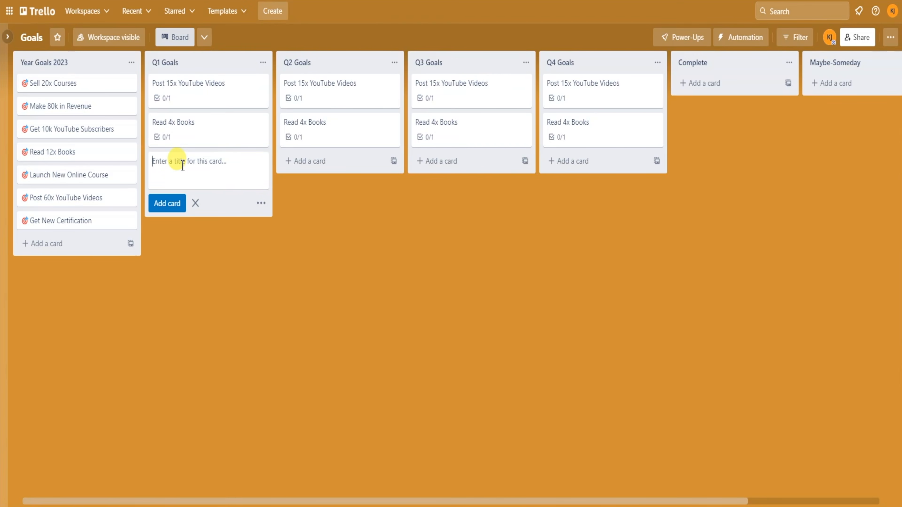
type("Revenue")
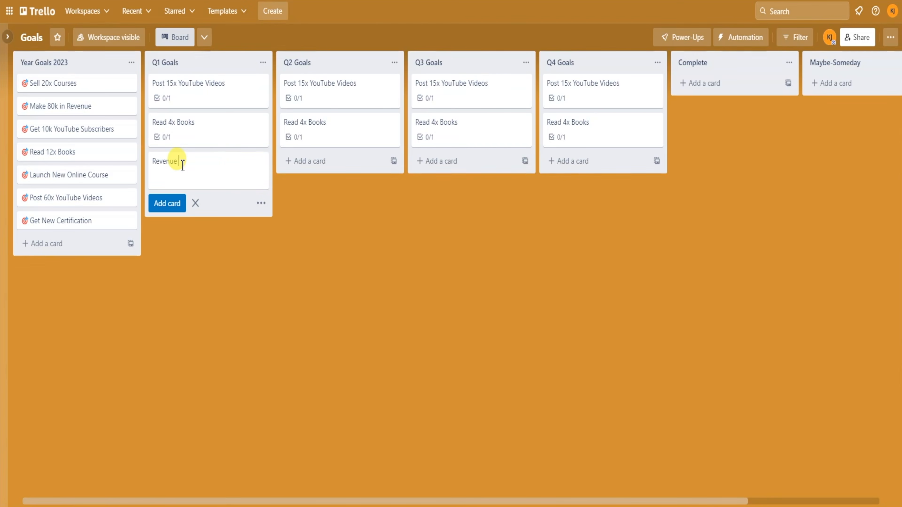
type(" $20k")
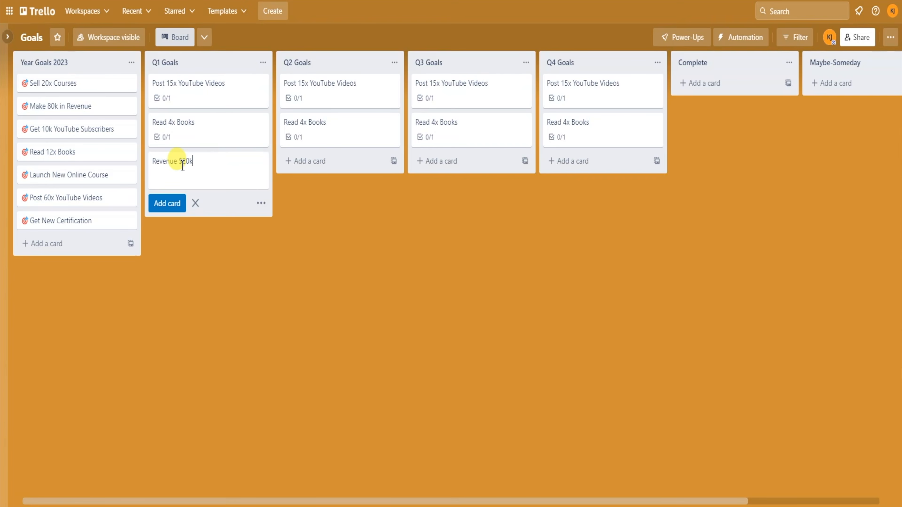
key("Return")
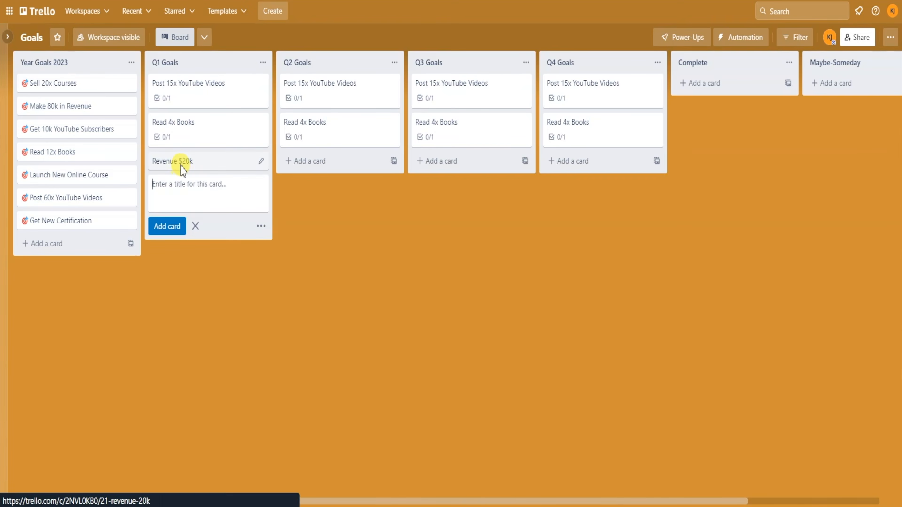
Step: Add a checklist with the item "Done" to the Revenue $20k card in Q1 Goals
left_click(181, 164)
left_click(568, 148)
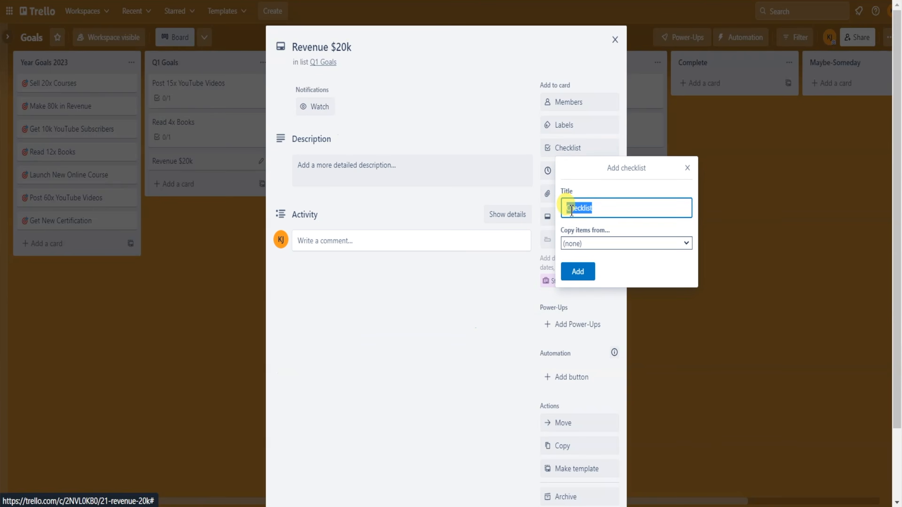
left_click(578, 272)
key("Return")
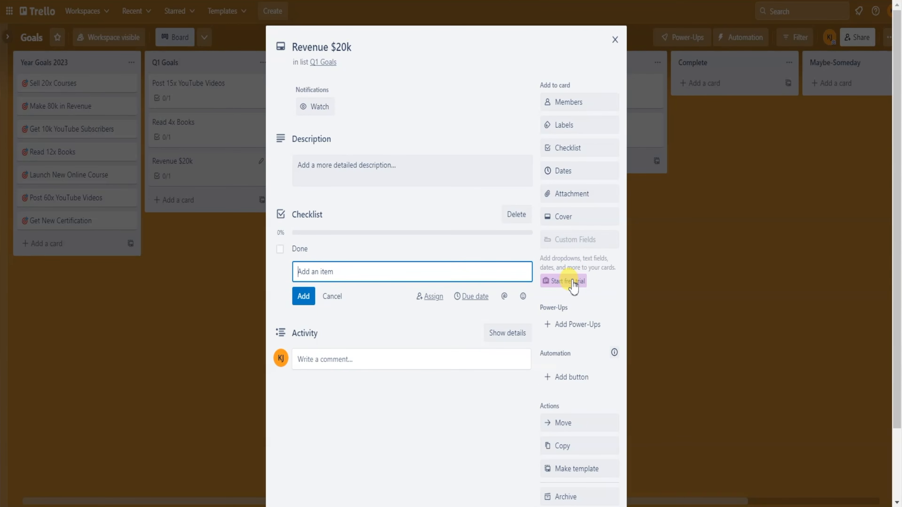
Step: Copy the Revenue $20k card with its checklist three times and move one copy to each of the Q2, Q3 and Q4 Goals lists
left_click(575, 447)
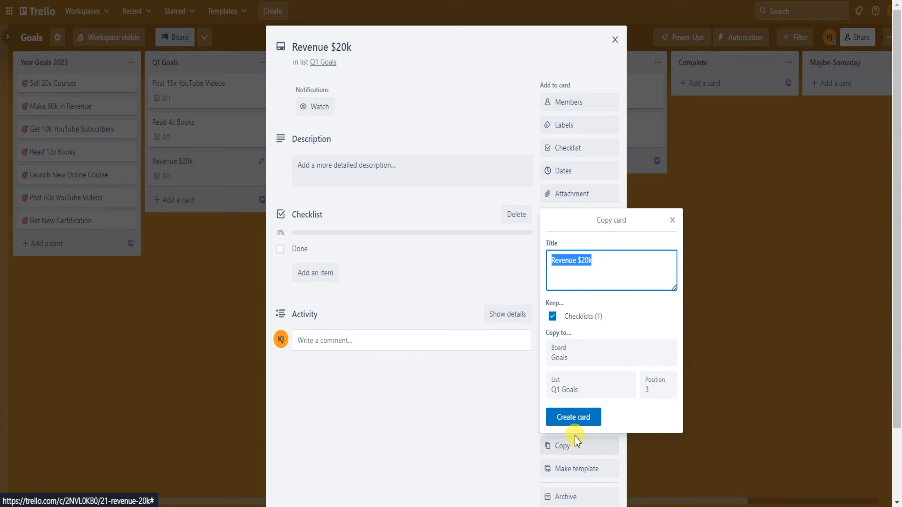
left_click(573, 419)
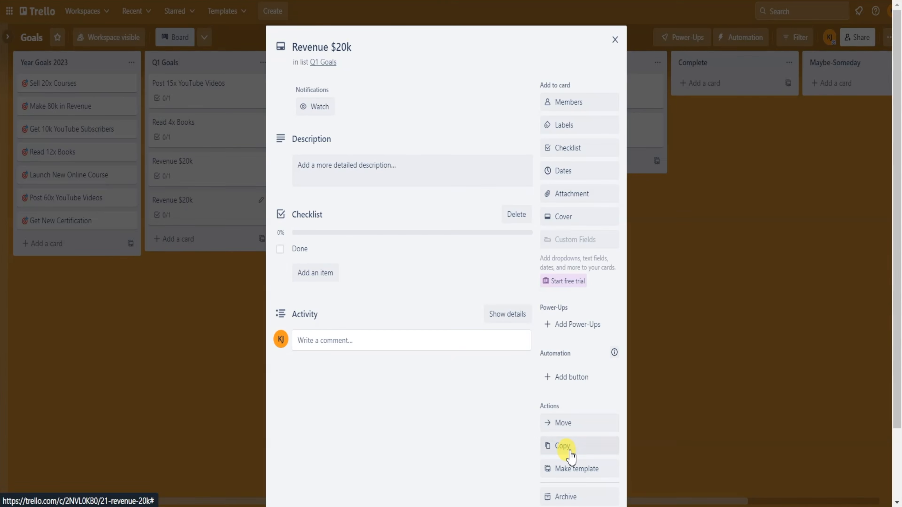
left_click(570, 455)
left_click(571, 415)
left_click(570, 445)
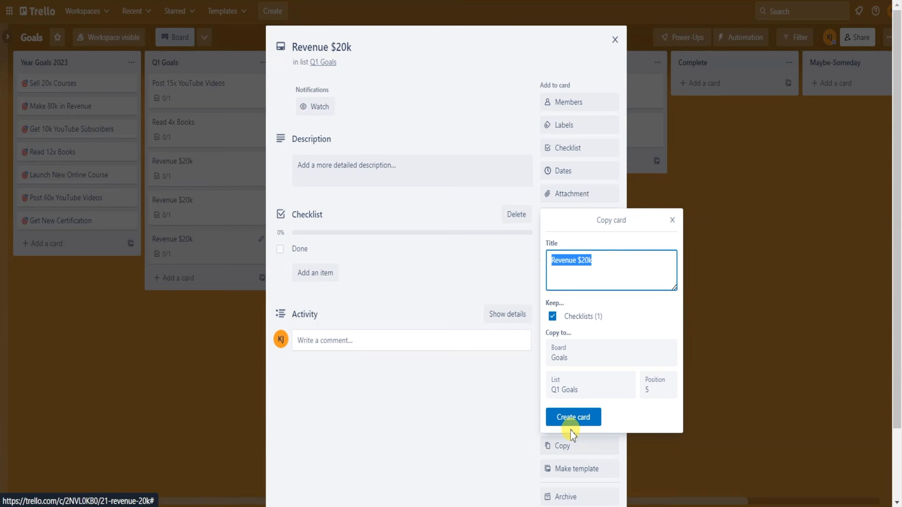
left_click(571, 418)
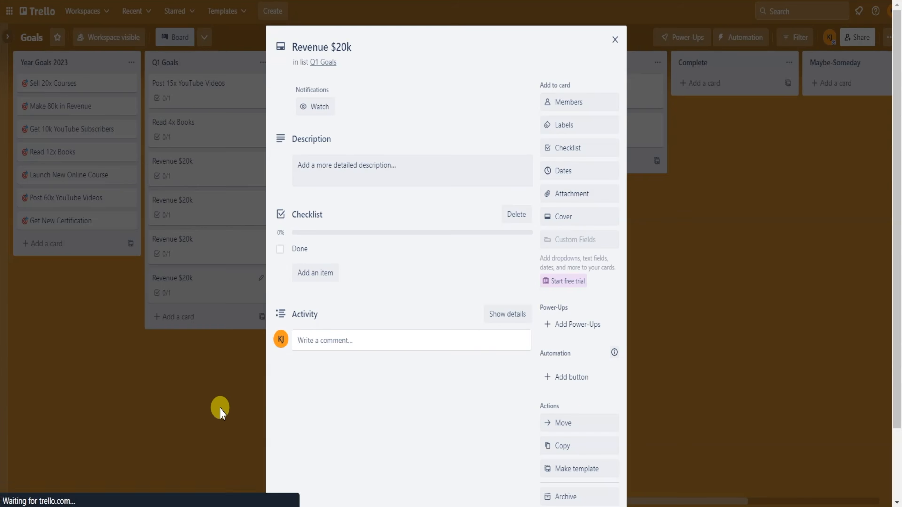
left_click(217, 409)
left_click_drag(208, 218, 469, 181)
left_click_drag(199, 229, 586, 183)
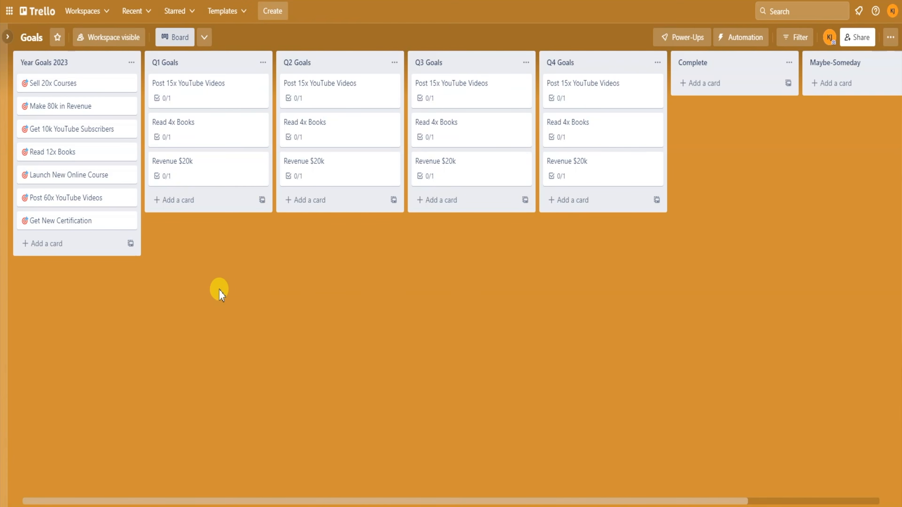
Step: Add the card "Gain 2.5k YouTube Subscribers" to the Q1 Goals list below the Revenue $20k card
left_click(179, 200)
type("Gain 2.5k YouTube Subscribers")
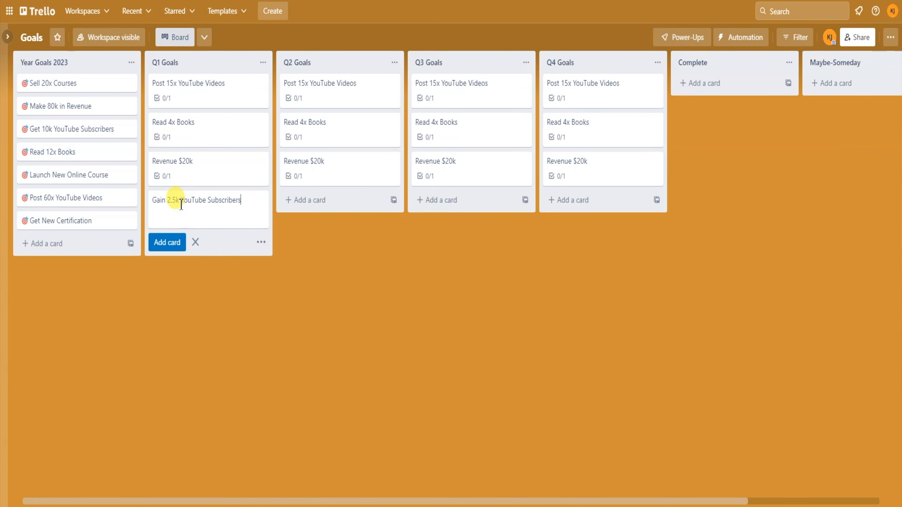
key("Return")
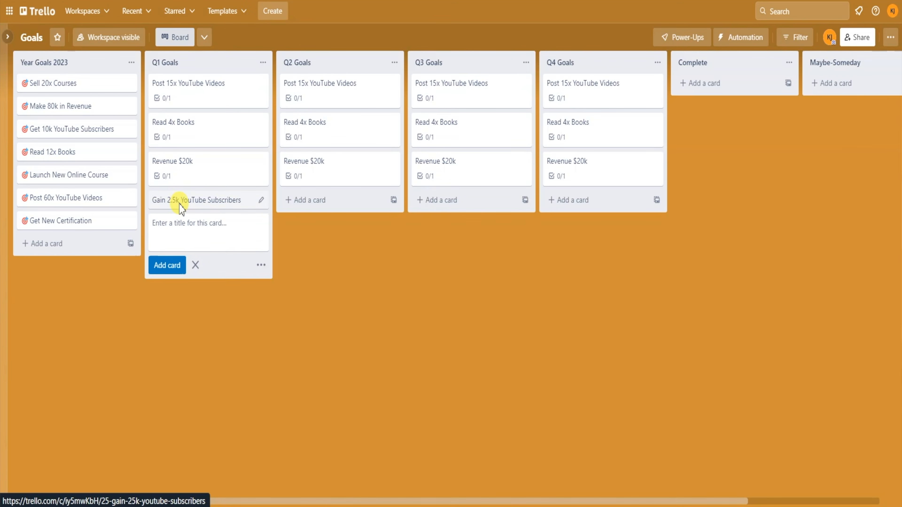
Step: Add a checklist with the item "Done" to the Gain 2.5k YouTube Subscribers card in Q1 Goals
left_click(181, 204)
left_click(565, 148)
left_click(579, 271)
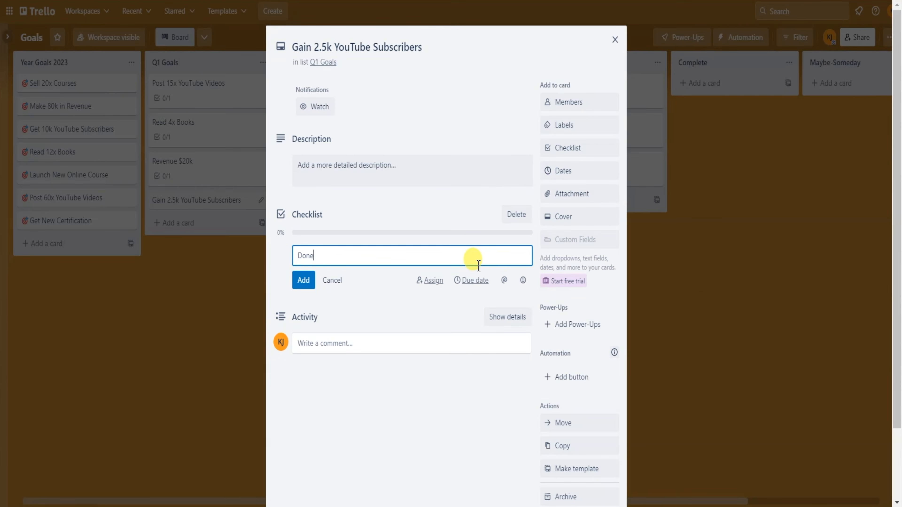
key("Return")
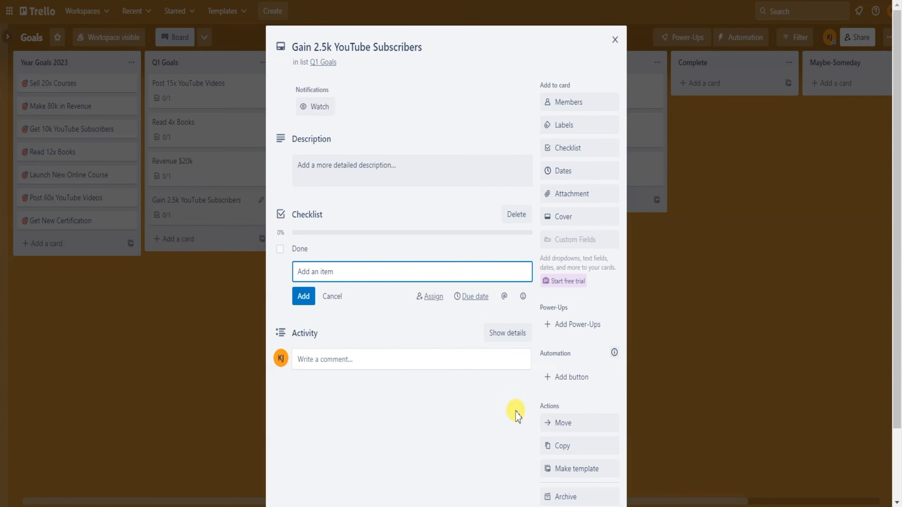
Step: Copy the Gain 2.5k YouTube Subscribers card with its checklist three times and move one copy to each of the Q2, Q3 and Q4 Goals lists
left_click(557, 454)
left_click(574, 417)
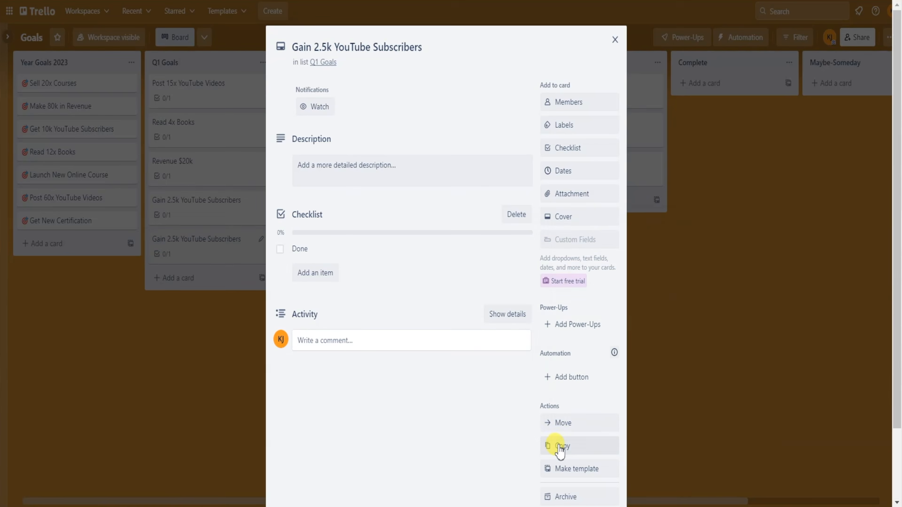
left_click(560, 455)
left_click(573, 417)
left_click(568, 446)
left_click(573, 417)
left_click(185, 443)
left_click_drag(199, 317, 309, 235)
left_click_drag(227, 247, 469, 223)
left_click_drag(210, 249, 582, 224)
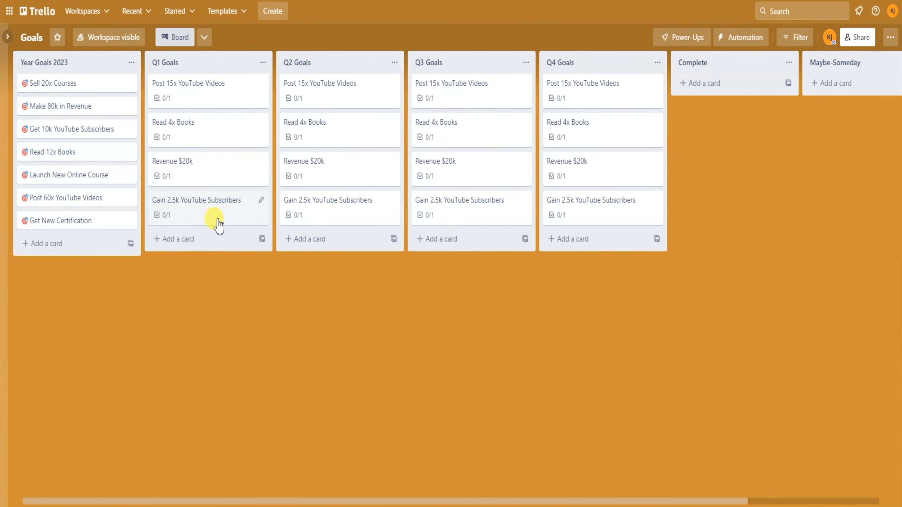
Step: Tick off the Done item on the Q1 Gain 2.5k YouTube Subscribers card and move the card to the Complete list
left_click(226, 244)
left_click(280, 391)
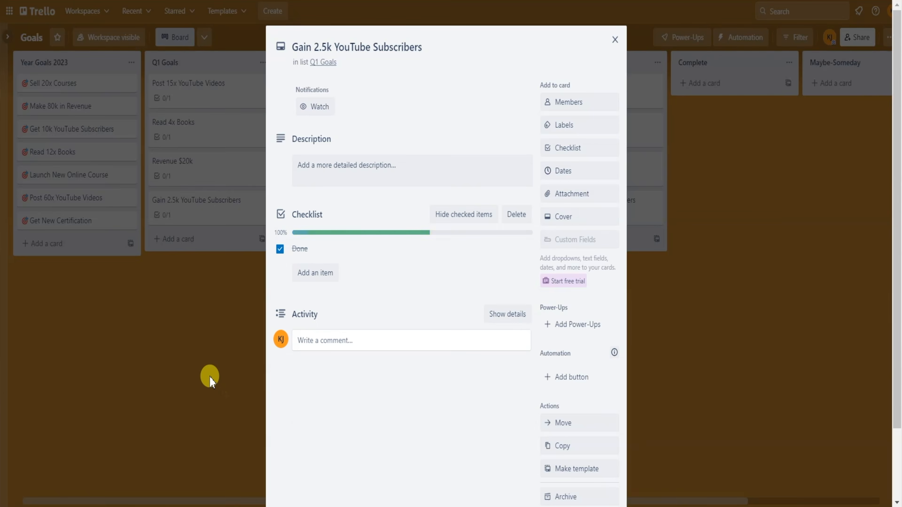
left_click(211, 378)
left_click_drag(203, 221, 686, 157)
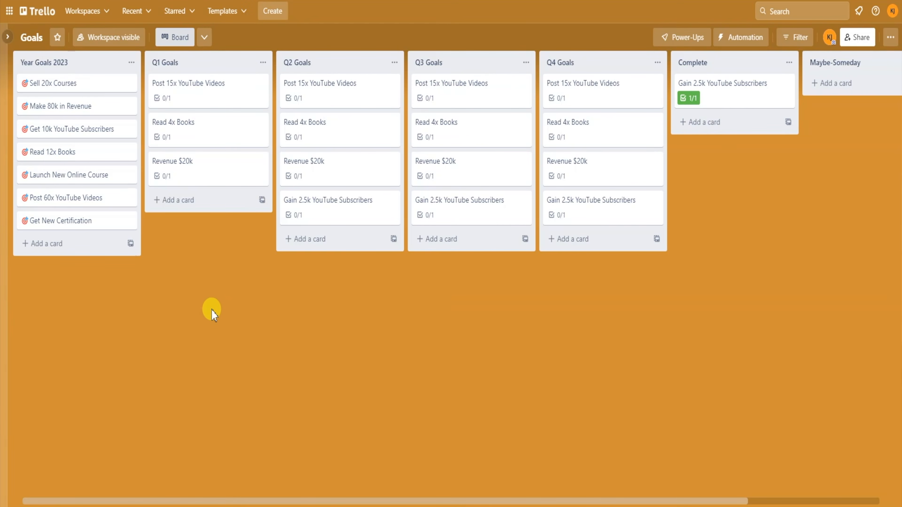
Step: Move the Get New Certification card from Year Goals 2023 to the Maybe-Someday list
left_click_drag(308, 499, 373, 500)
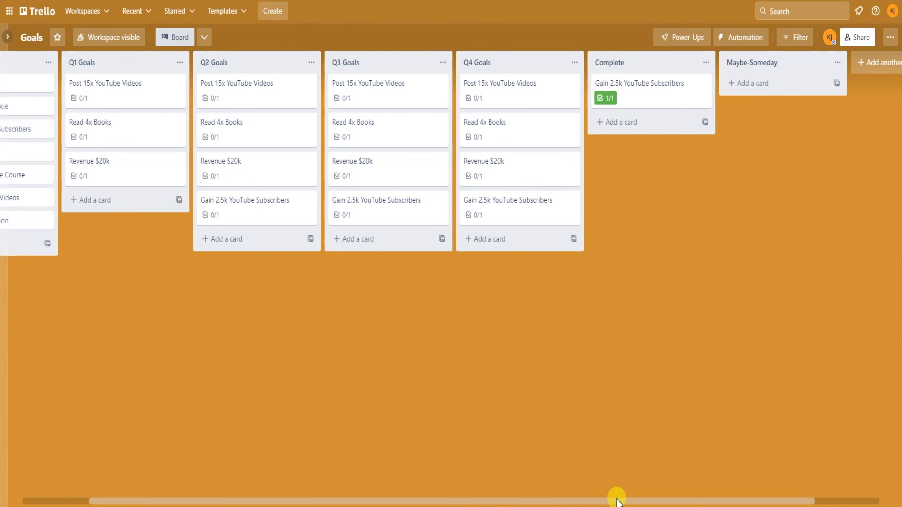
left_click_drag(617, 501, 641, 495)
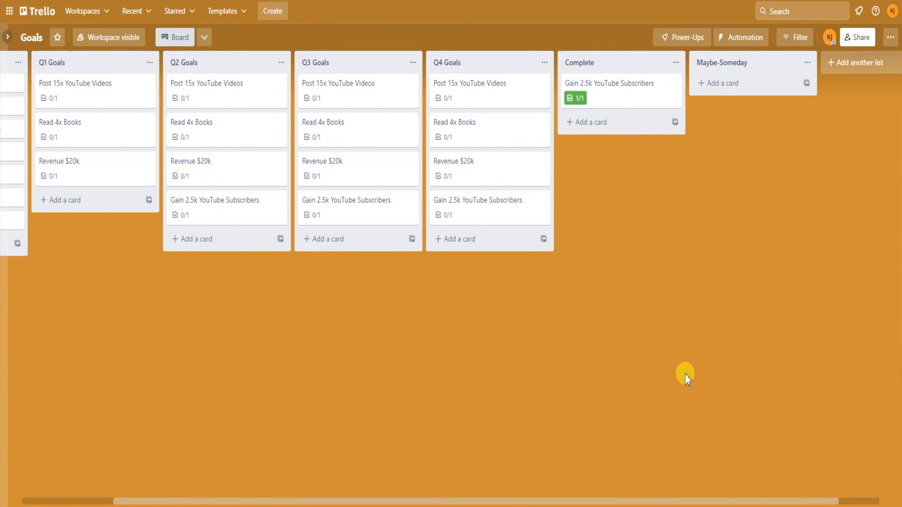
left_click_drag(645, 501, 439, 501)
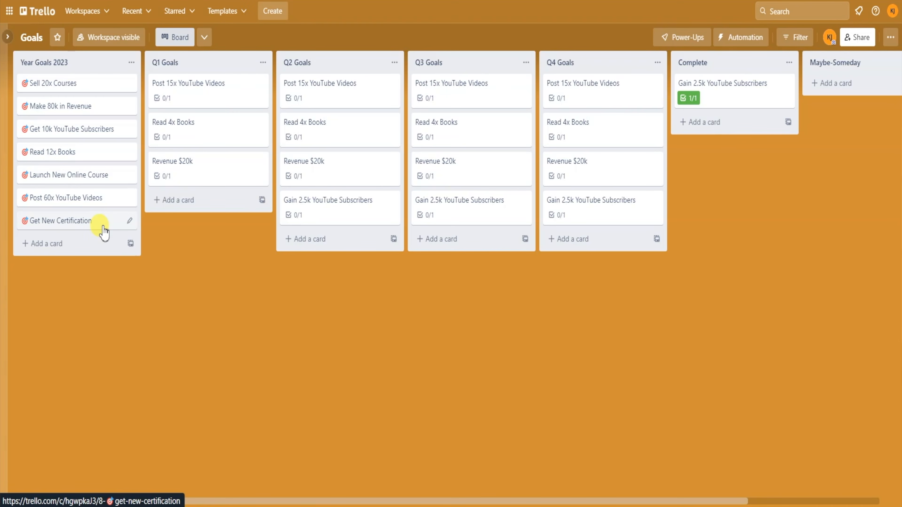
left_click_drag(103, 229, 799, 91)
left_click_drag(644, 500, 439, 495)
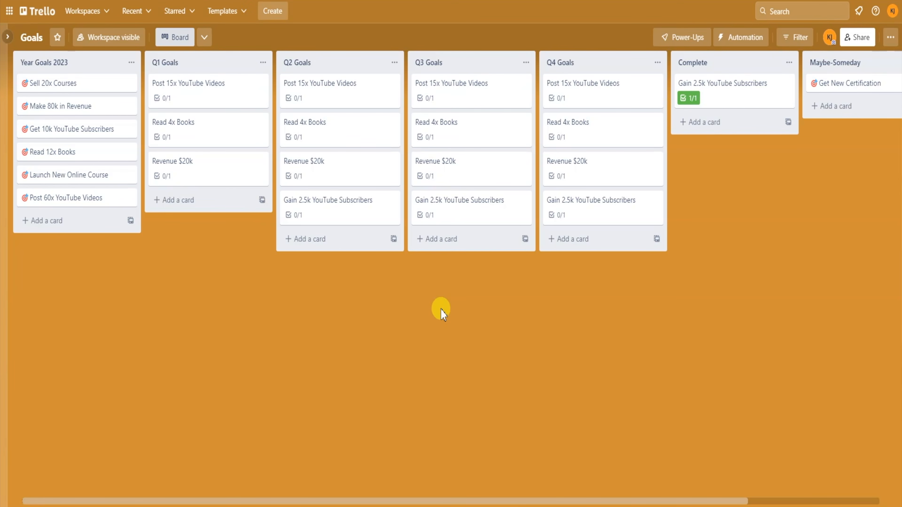
left_click_drag(458, 501, 565, 503)
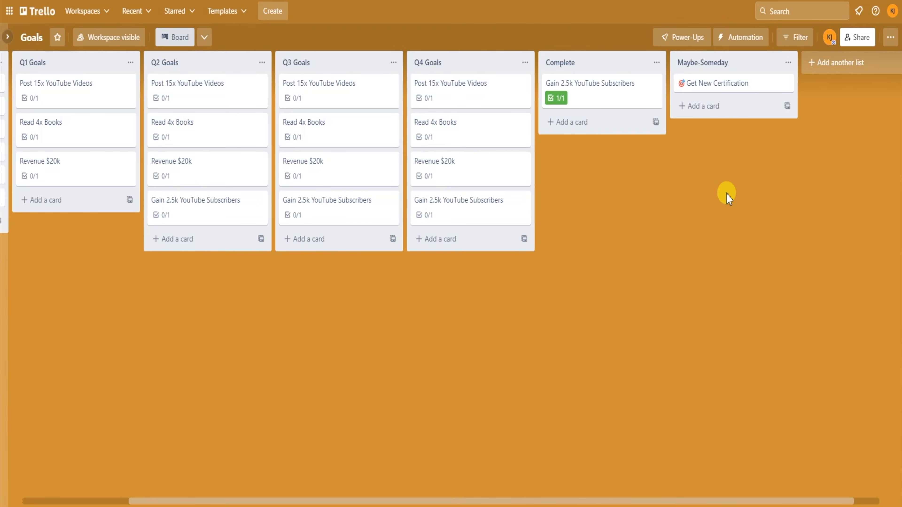
left_click_drag(692, 499, 576, 499)
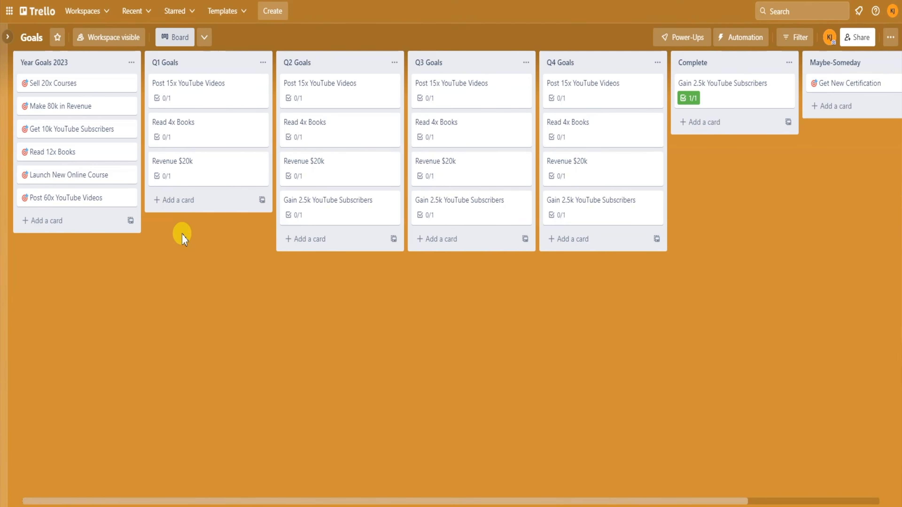
Step: Add the card "Market Research (Online Course)" to the Q1 Goals list below the Revenue $20k card
left_click(180, 209)
type("Ma")
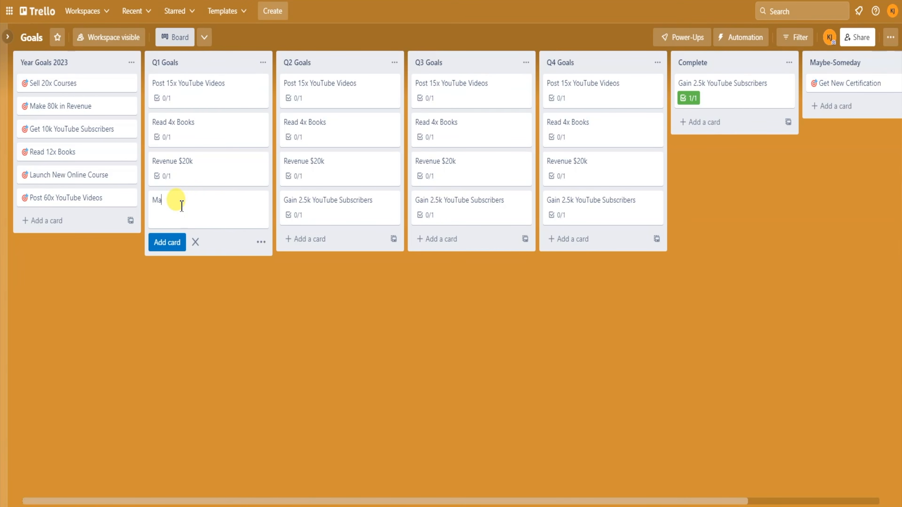
type("rket Resear")
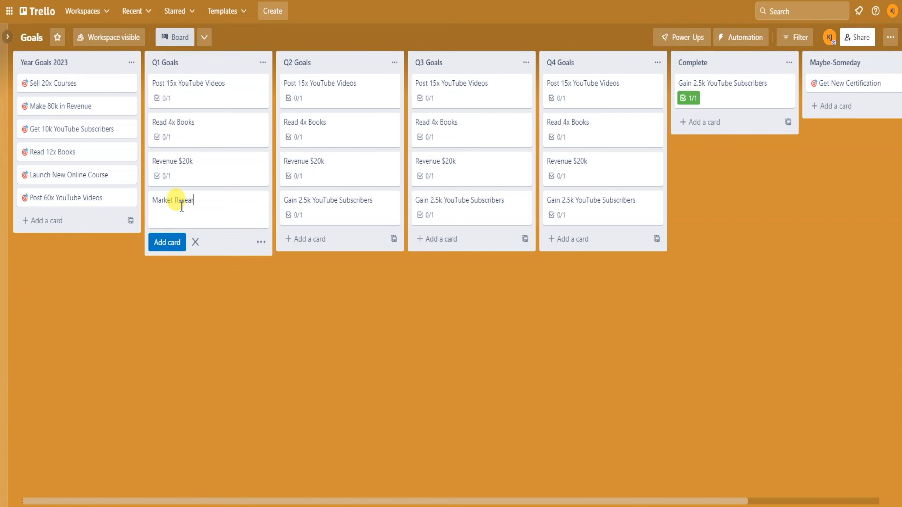
type("ch (Online Course")
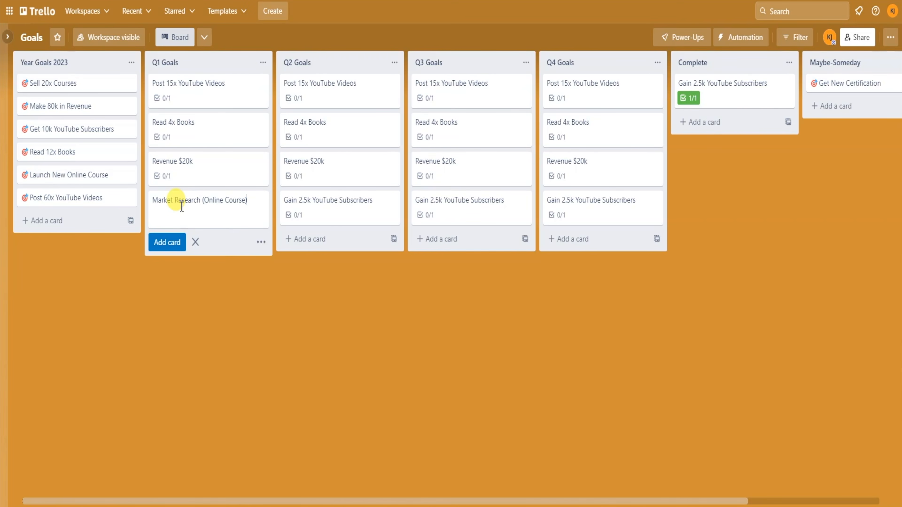
key("Return")
left_click(204, 344)
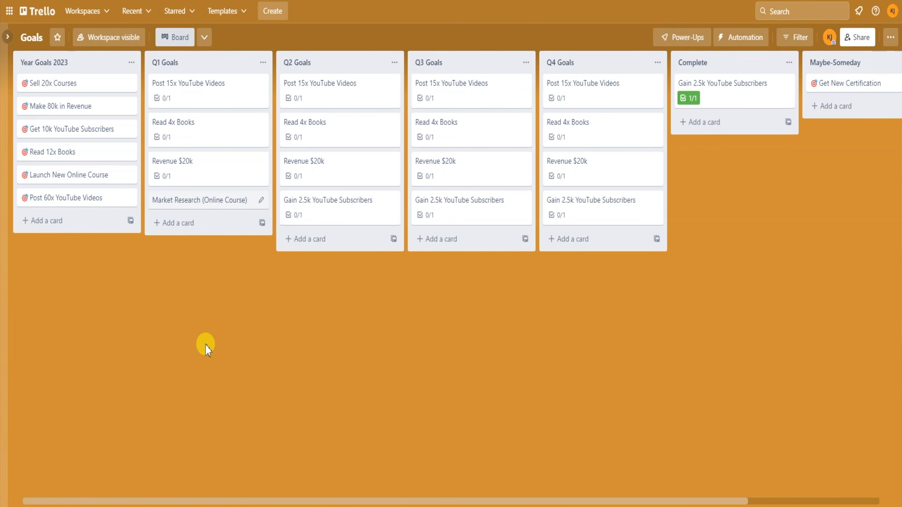
Step: Add the cards "Create Course (Online Course)" and "Pre-Launch Marketing (Online Course)" to the Q1 Goals list
left_click(185, 226)
type("Create Course (Online Course)")
key("Return")
type("Pre-L")
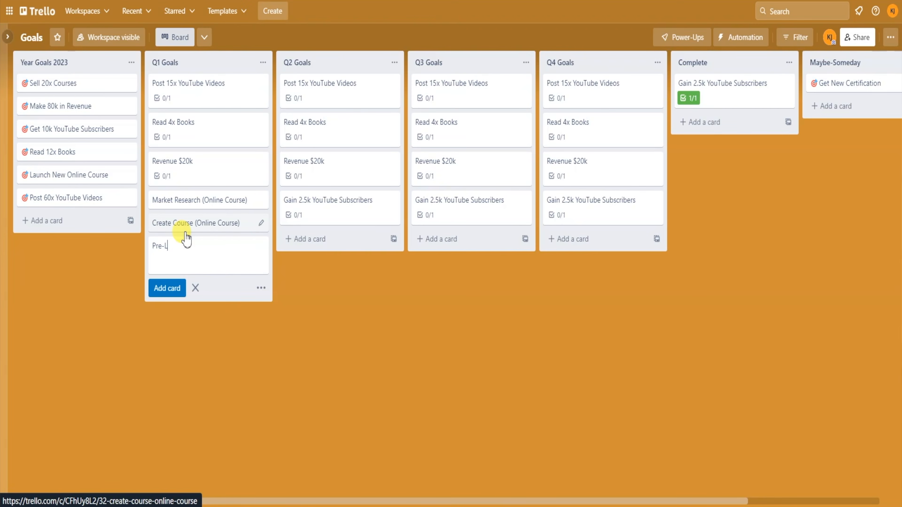
type("aunch Marketing (Online Course")
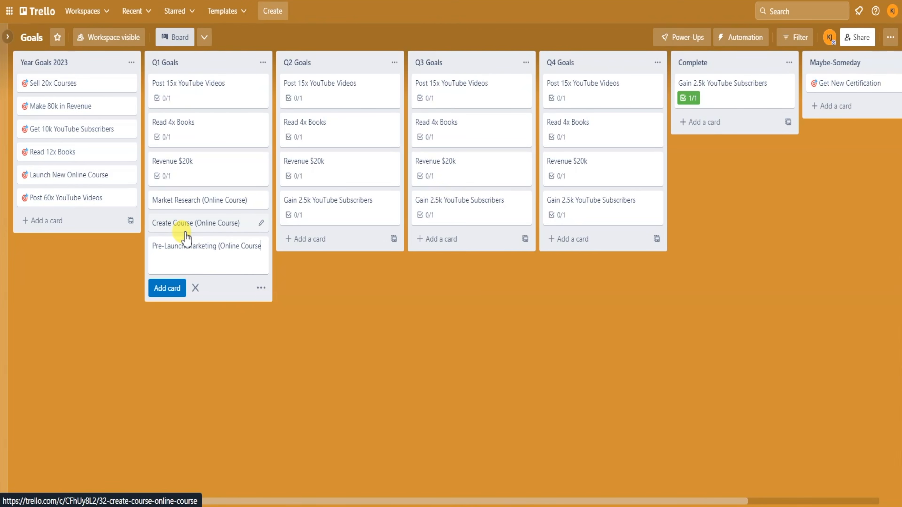
key("Return")
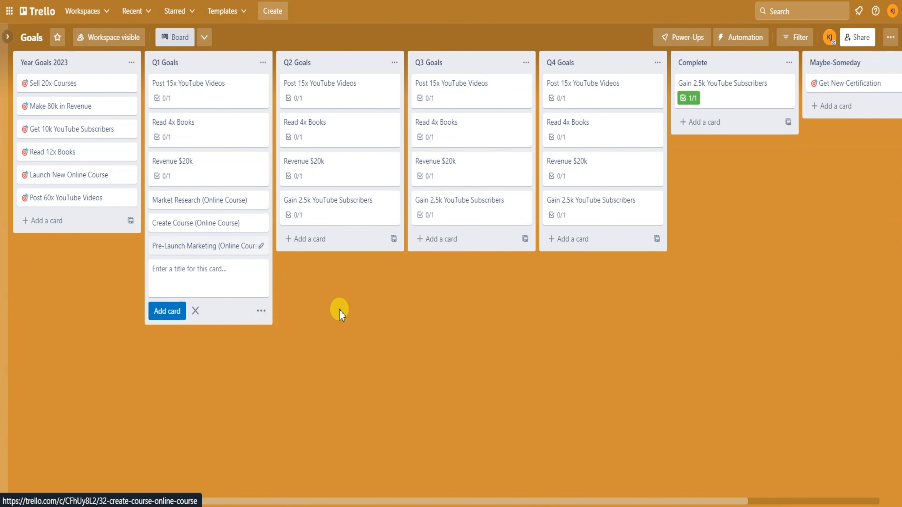
Step: Add the card "Launch Online Course (Online Course)" to Q1 Goals and move it with the Pre-Launch Marketing card to the end of Q2 Goals
left_click(338, 310)
left_click(187, 266)
type("La")
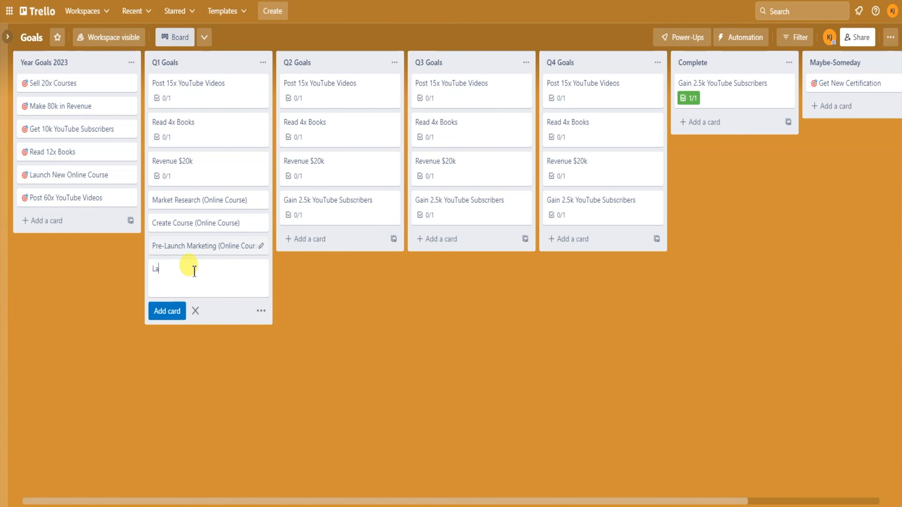
type("unch Online Course (Online COurse)")
key("Return")
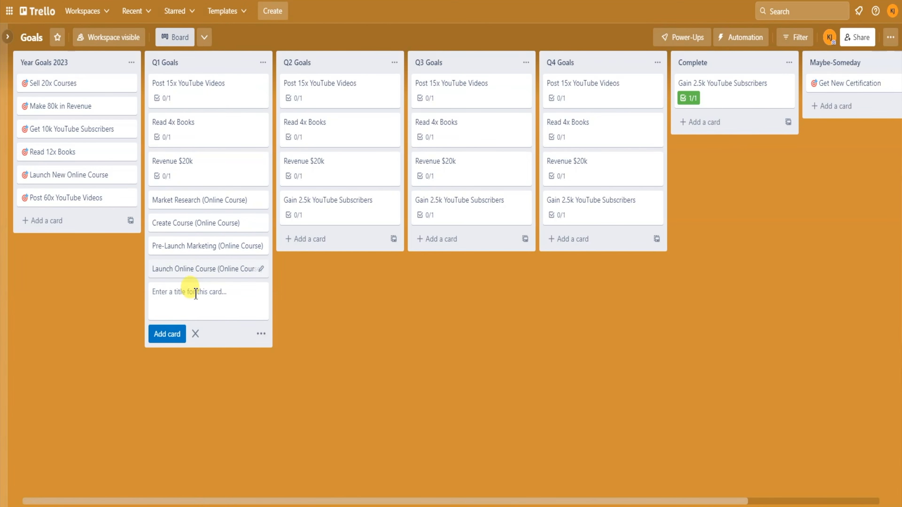
left_click(128, 298)
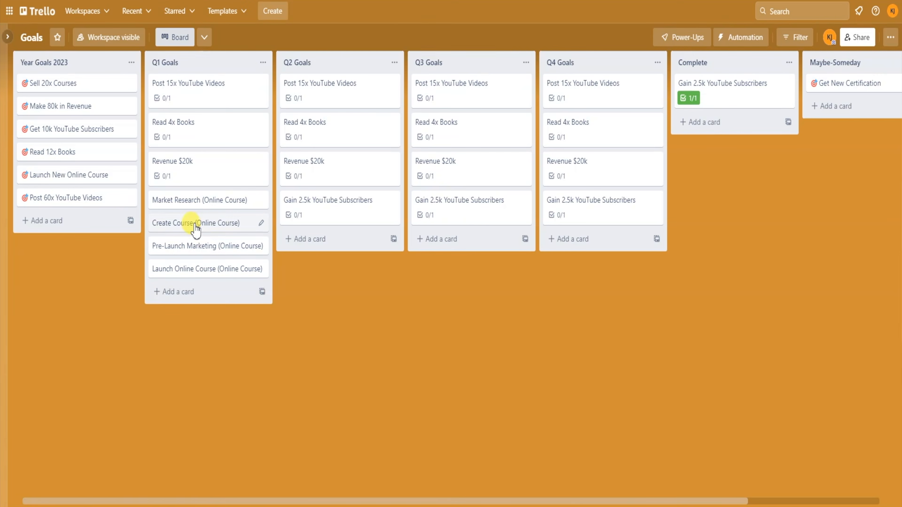
left_click_drag(192, 250, 312, 245)
left_click_drag(218, 256, 328, 276)
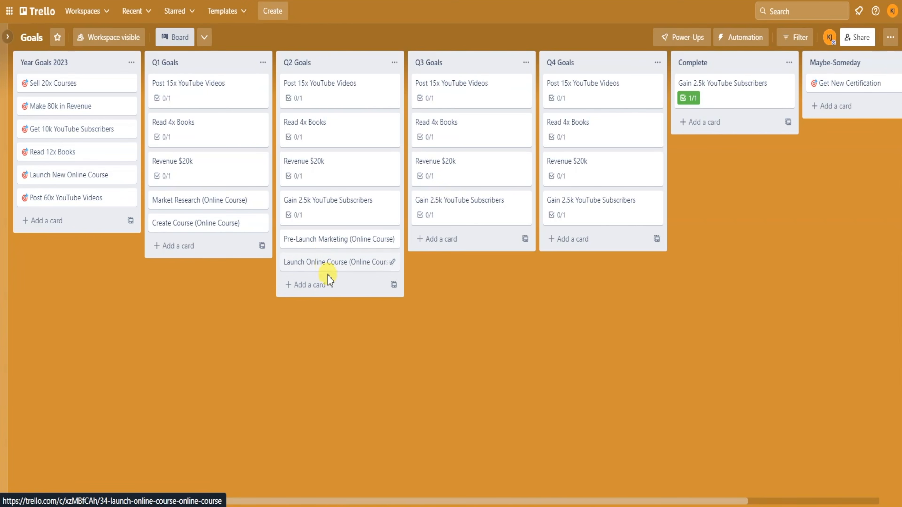
Step: Add the card "Sell 10x Courses (Online Course)" to the Q3 Goals list below the Gain 2.5k YouTube Subscribers card
left_click(447, 240)
type("Sell 10x Courses (online Course")
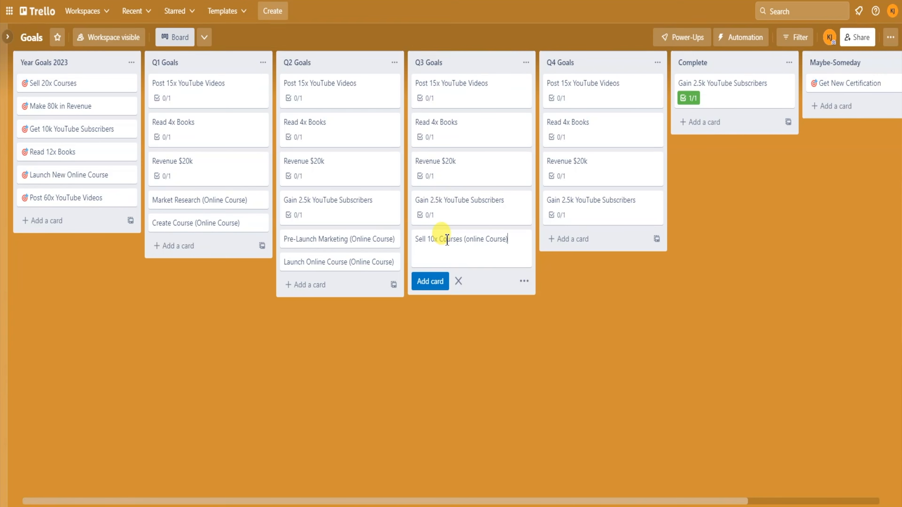
left_click(471, 242)
key("BackSpace")
type("O")
key("Return")
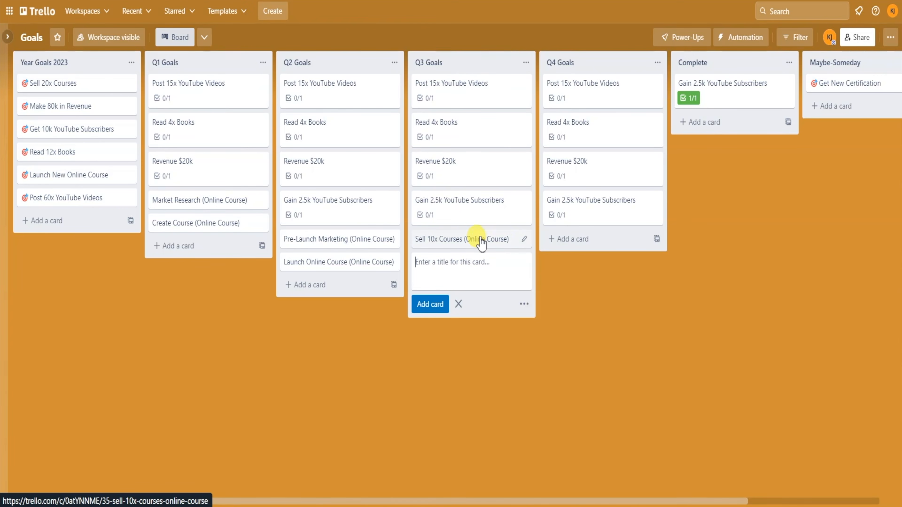
Step: Copy the Sell 10x Courses (Online Course) card without a checklist and move the copy to the Q4 Goals list
left_click(502, 240)
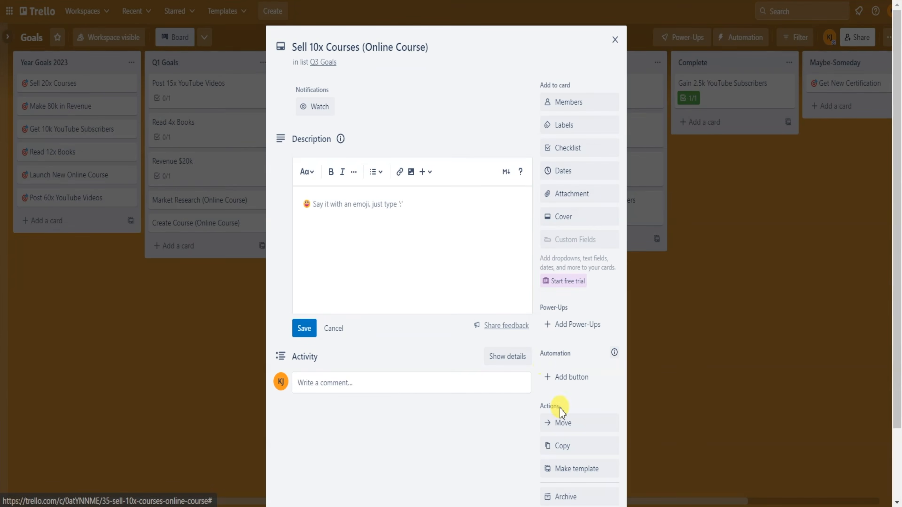
left_click(568, 447)
left_click(572, 418)
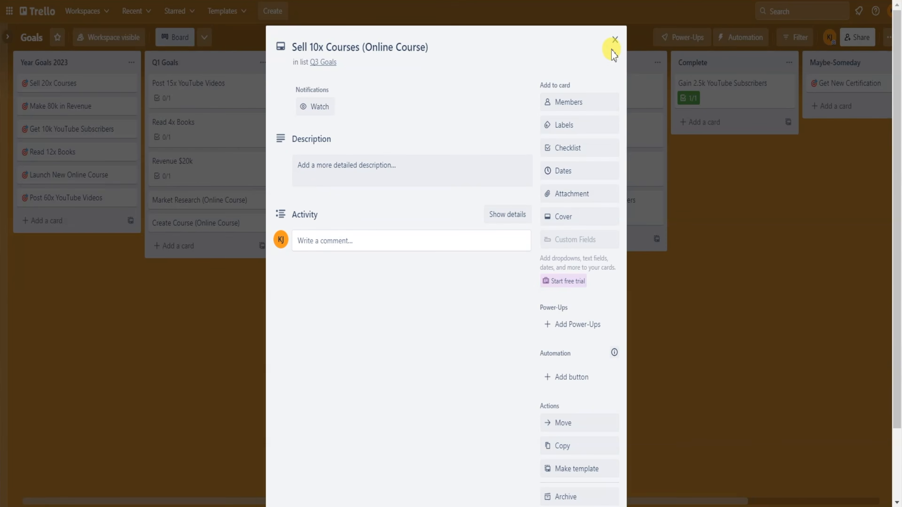
left_click(615, 40)
left_click_drag(511, 262, 568, 235)
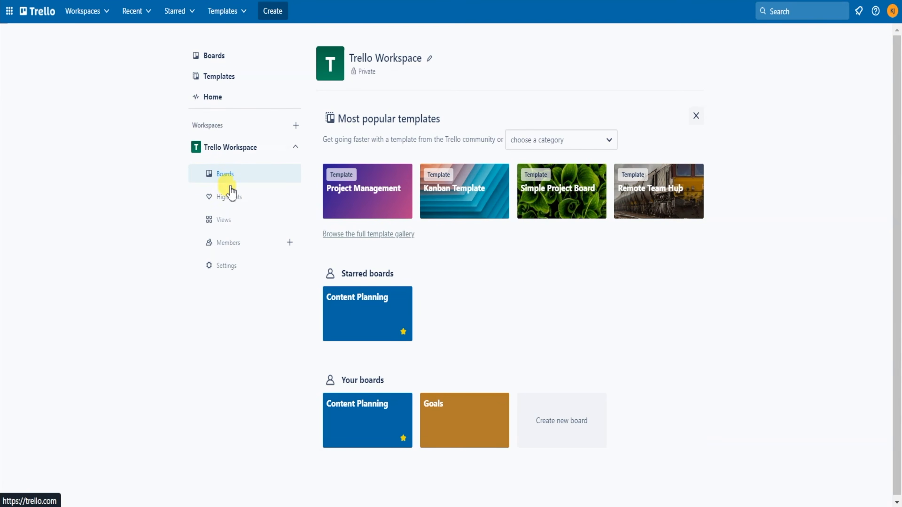
Step: Create a new board titled "Weekly Planner" with a calendar emoji after the name and a green background
left_click(564, 414)
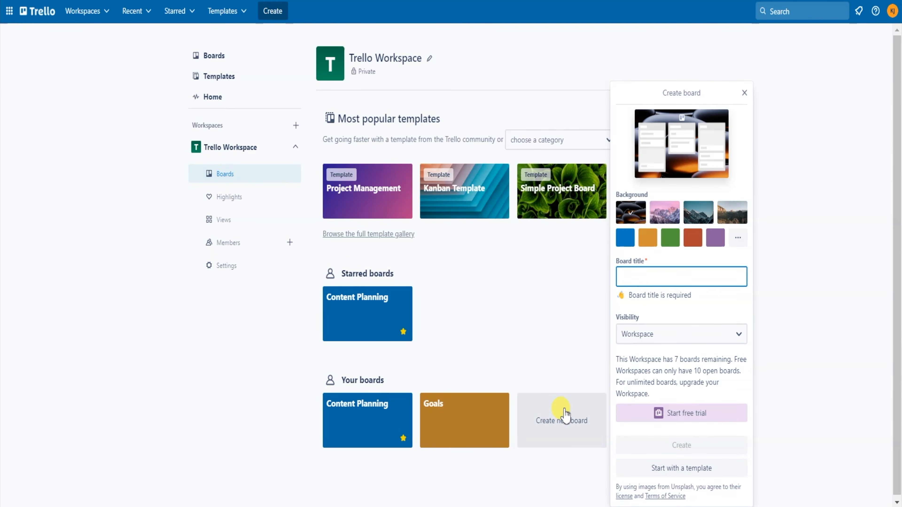
type("Weekly Planner")
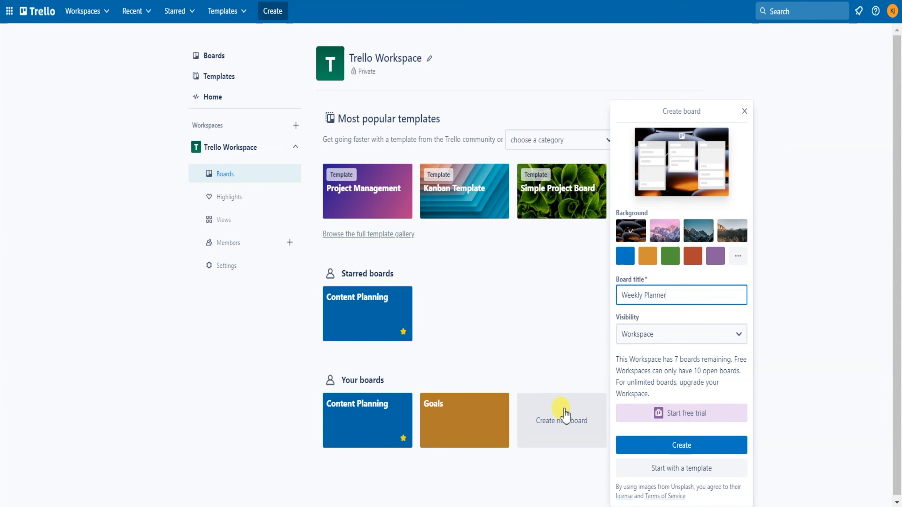
right_click(735, 295)
left_click(749, 75)
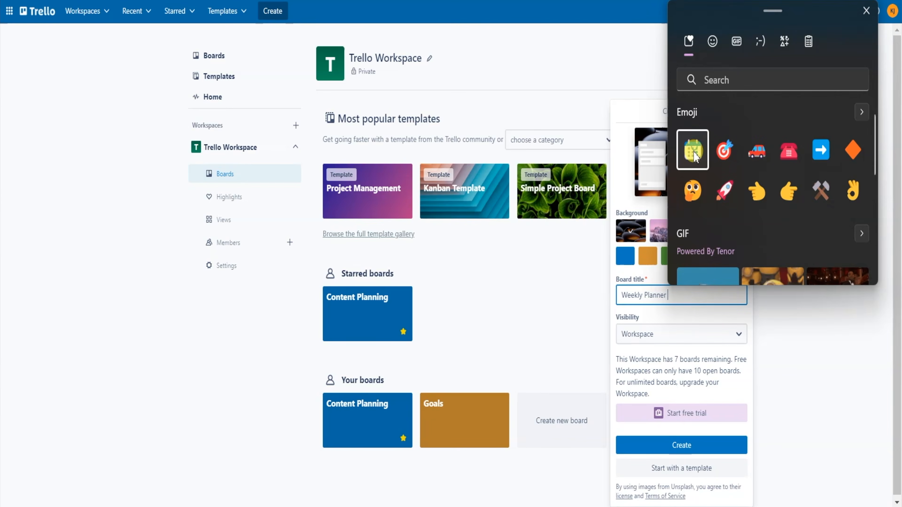
left_click(692, 149)
left_click(671, 256)
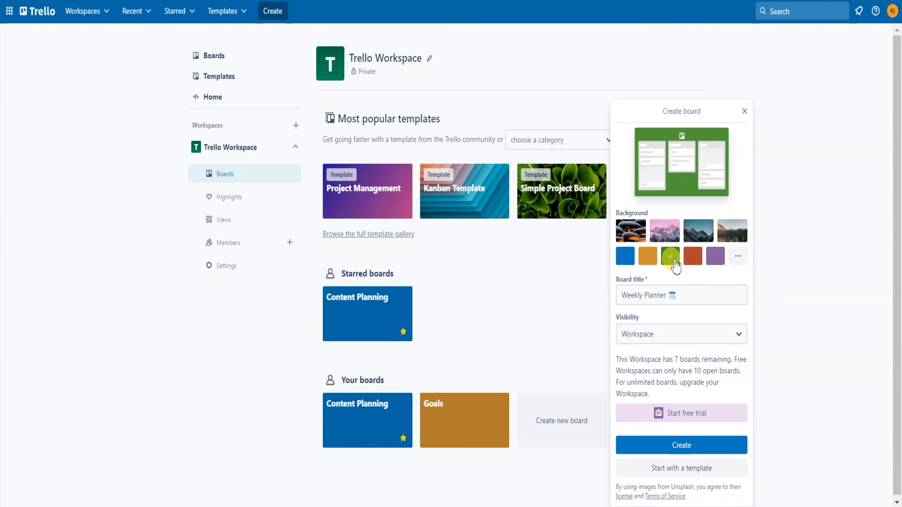
left_click(682, 446)
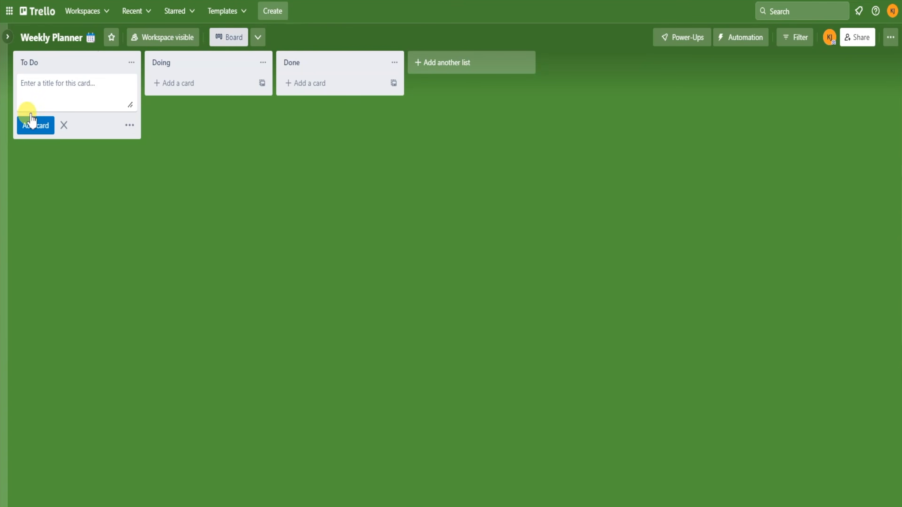
Step: Rename the lists To Do, Doing and Done as "Month To Do", "Waiting On" and "Monday"
left_click(34, 62)
type("Month")
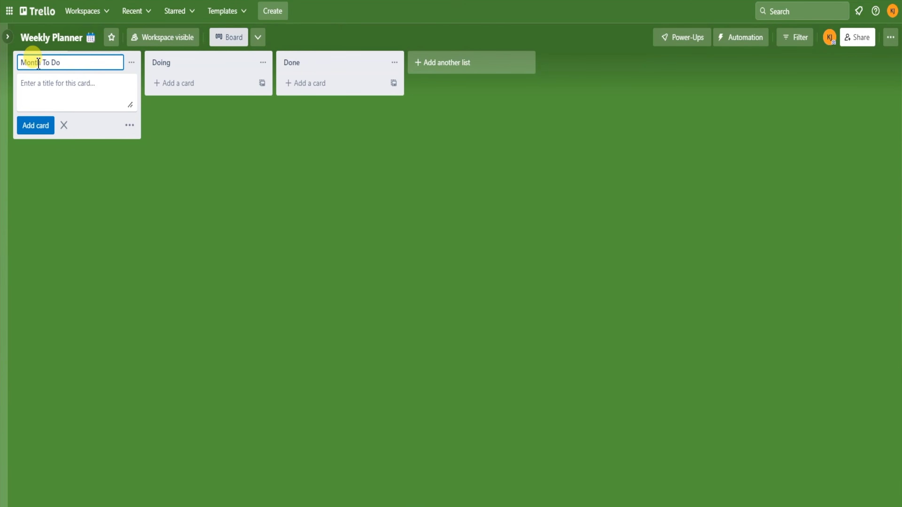
key("Return")
left_click(165, 62)
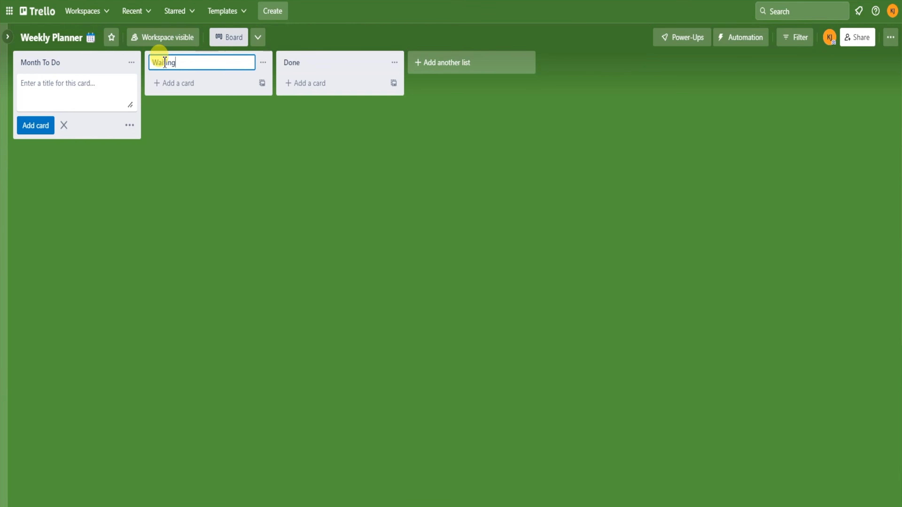
type("Waiting On")
key("Return")
left_click(326, 62)
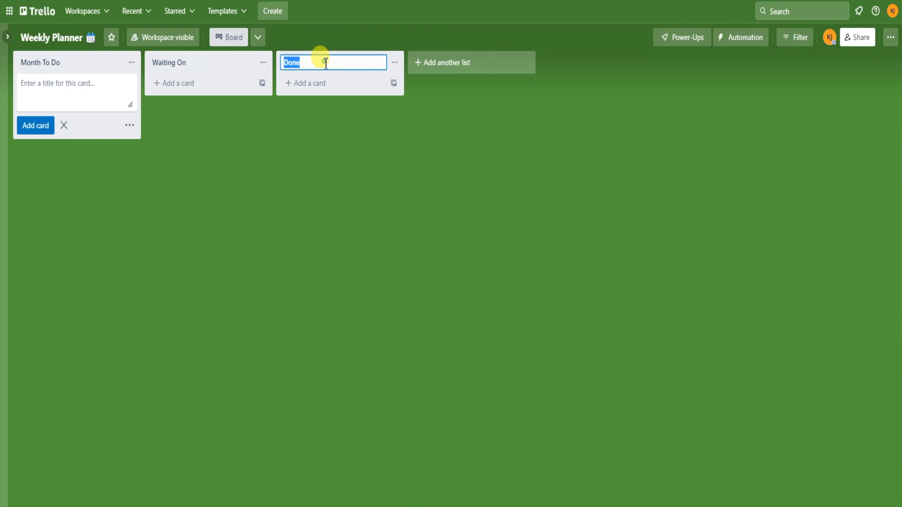
type("Monday")
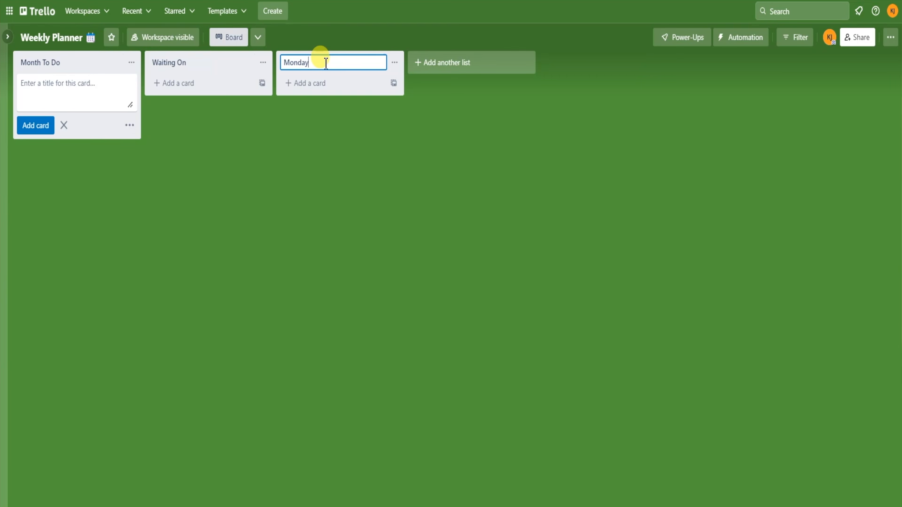
key("Return")
Step: Add four lists after Monday named "Tuesday", "Wednesday", "Thursday" and "Friday"
left_click(459, 66)
type("Tuesda")
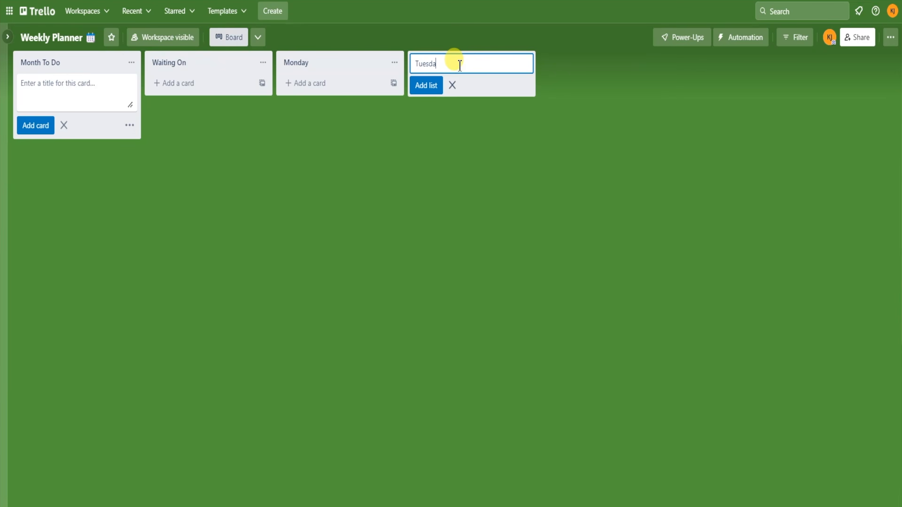
type("y")
key("Return")
type("Wedne")
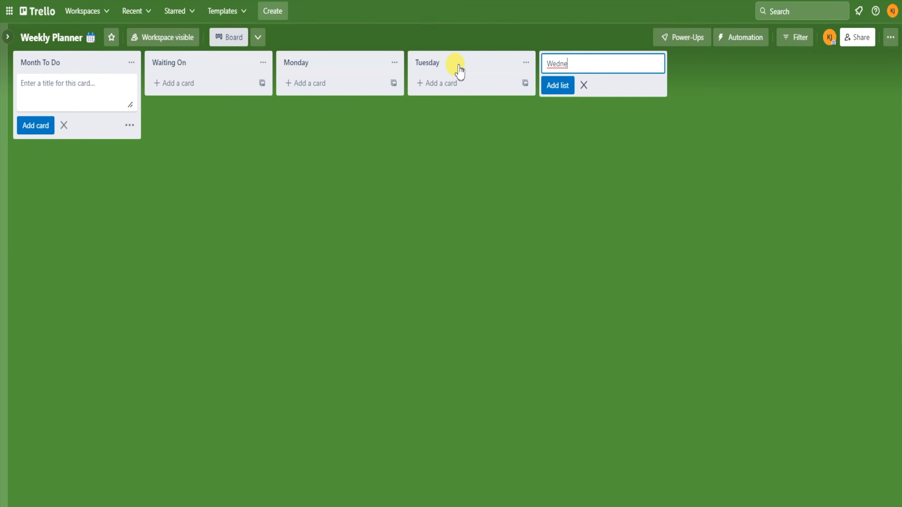
type("sday")
key("Return")
type("Thu")
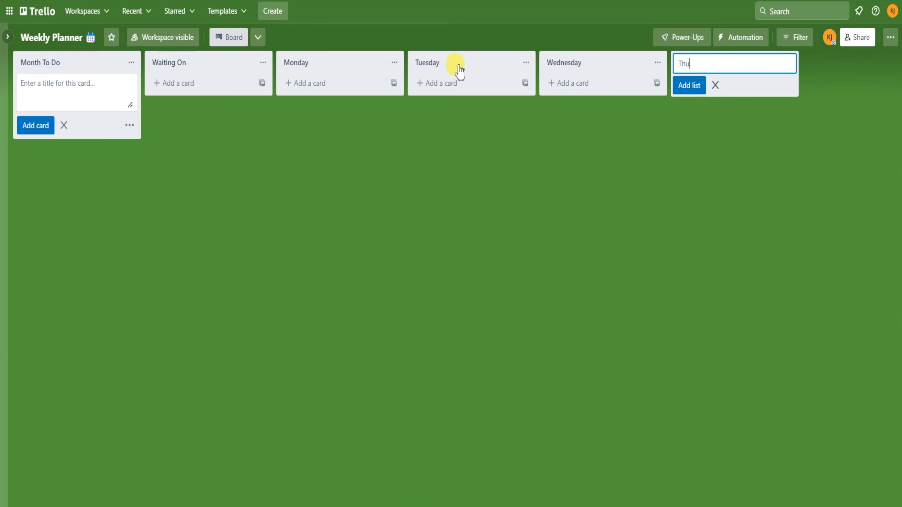
type("rsday")
key("Return")
type("Friday")
key("Return")
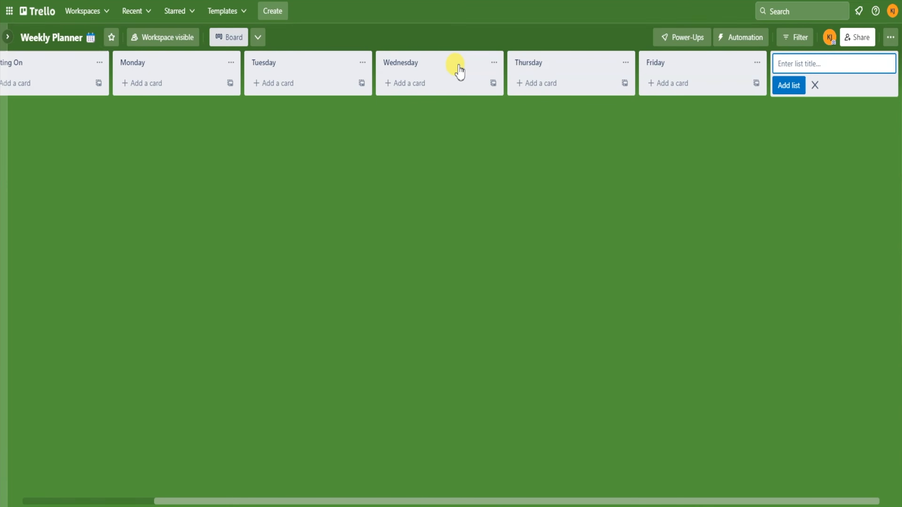
Step: Add the lists "Saturday", "Sunday" and "Complete" at the end of the board
type("Saturday")
key("Return")
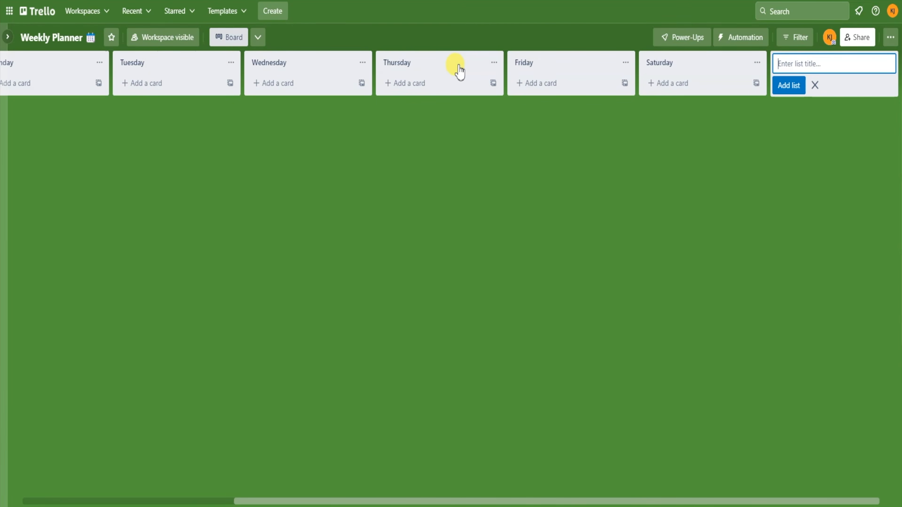
type("Sunday")
key("Return")
type("Complet")
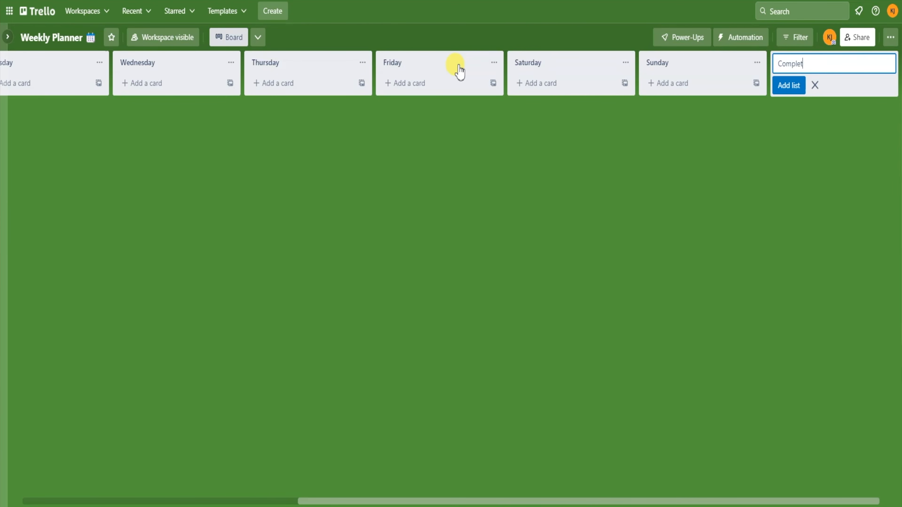
type("e")
key("Return")
left_click_drag(518, 499, 111, 462)
left_click(110, 205)
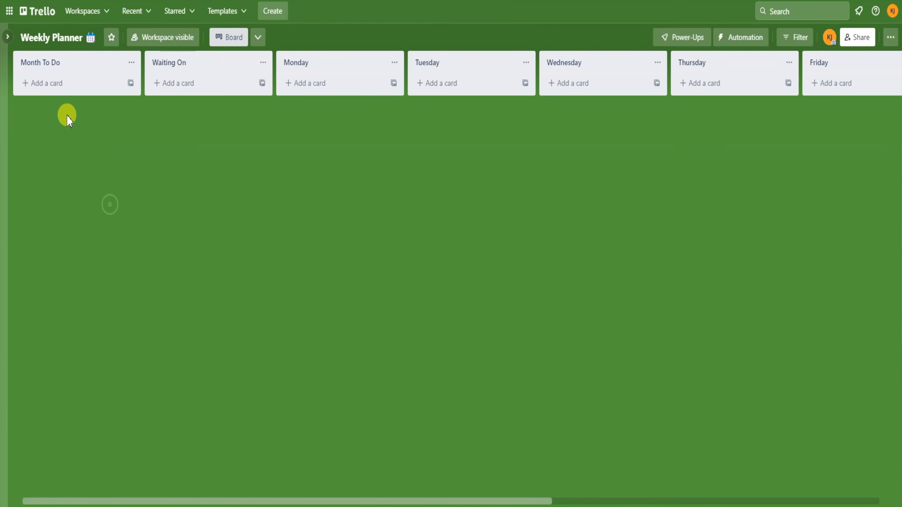
Step: Add the cards "Finish Website Outline", "Send Website Outline to Web Designer" and "Get a Quote from Web Designer" to the Month To Do list
left_click(61, 93)
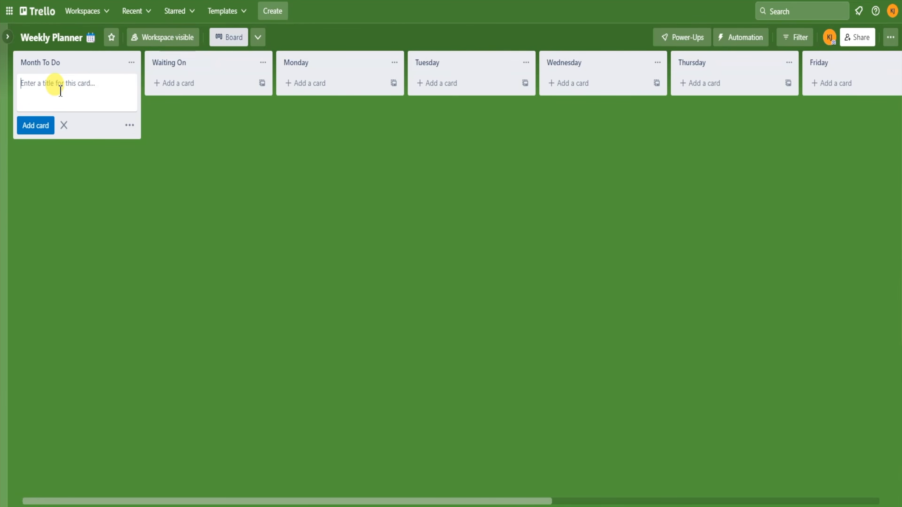
left_click(73, 168)
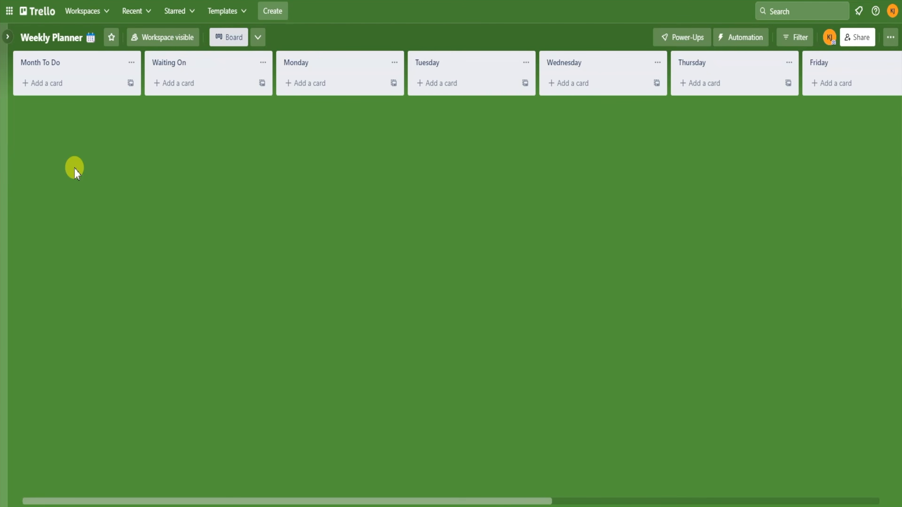
left_click(62, 93)
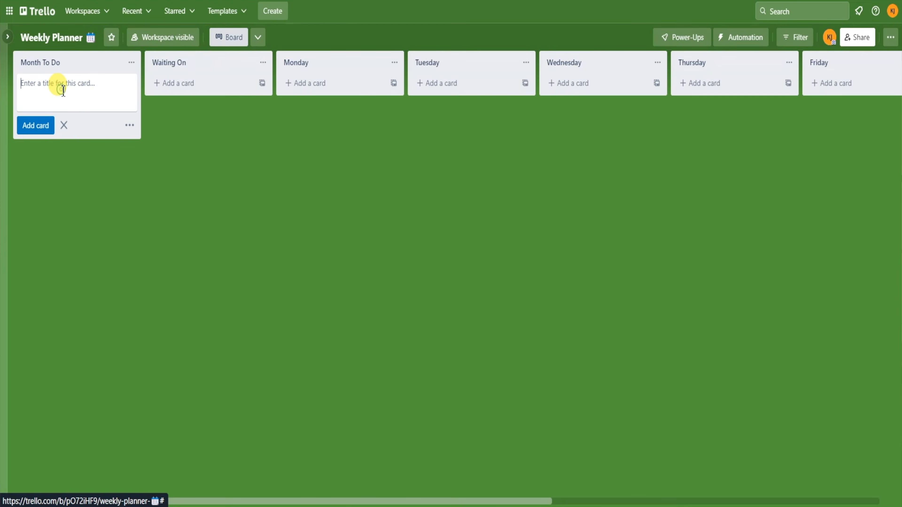
type("Finish Website Outline")
key("Return")
type("Sen")
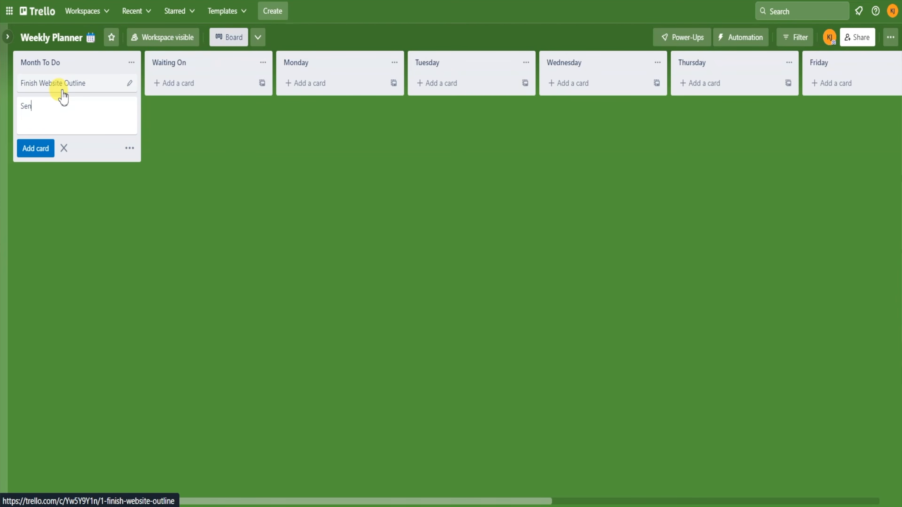
type("d Website Outline to Web Designer")
key("Return")
type("Ge")
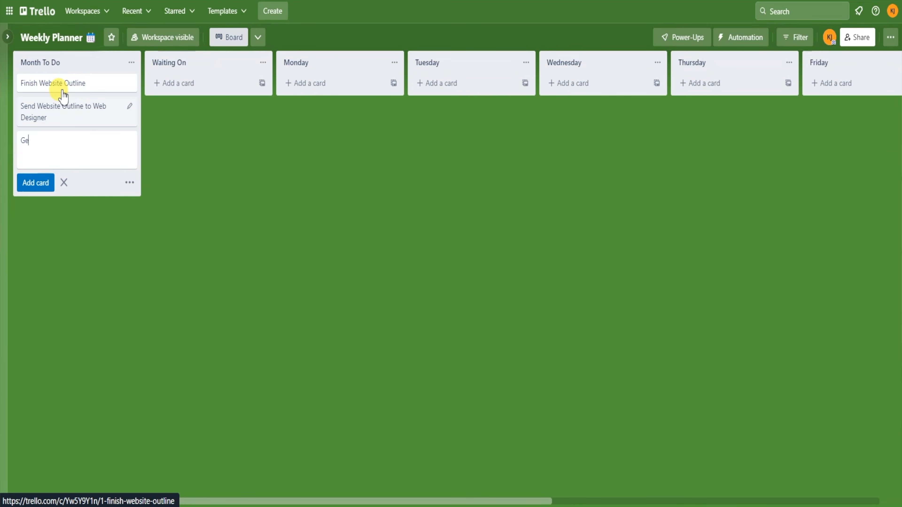
type("t a Quot")
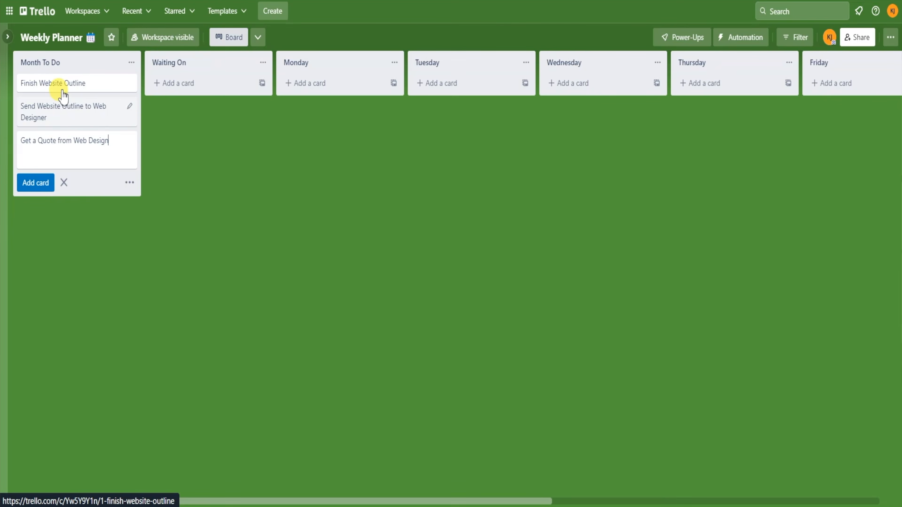
type("e fr")
key("Return")
left_click(81, 267)
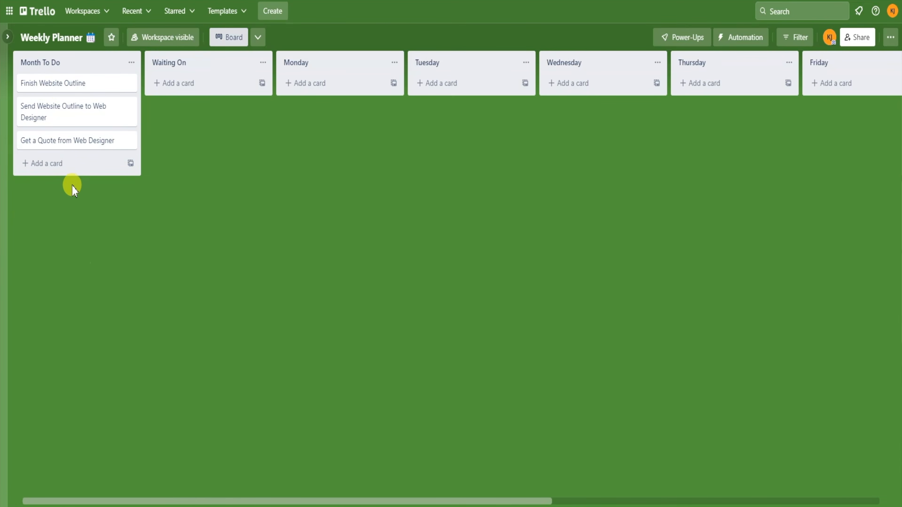
Step: Move the Get a Quote from Web Designer card to Waiting On and add the card "Pay Web Designer Invoice" to Month To Do
left_click_drag(77, 144, 200, 91)
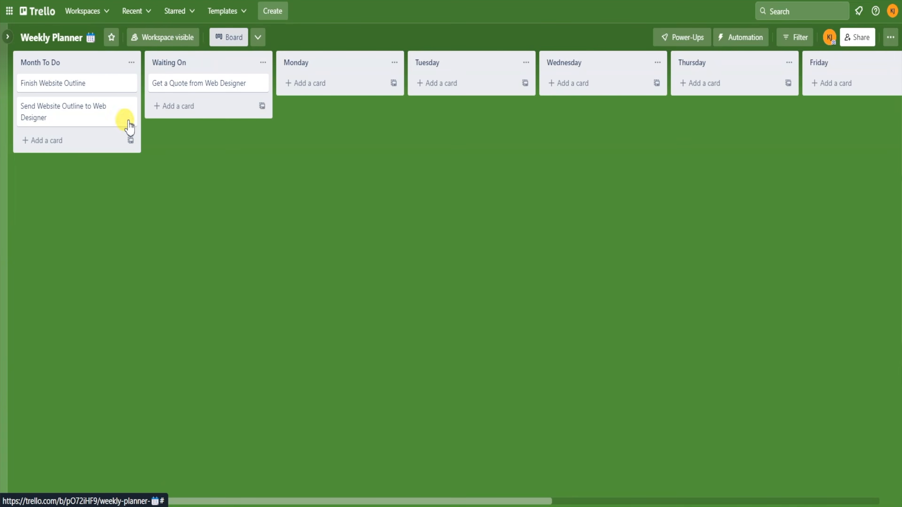
left_click(42, 141)
type("Pay Web Designer Invoice")
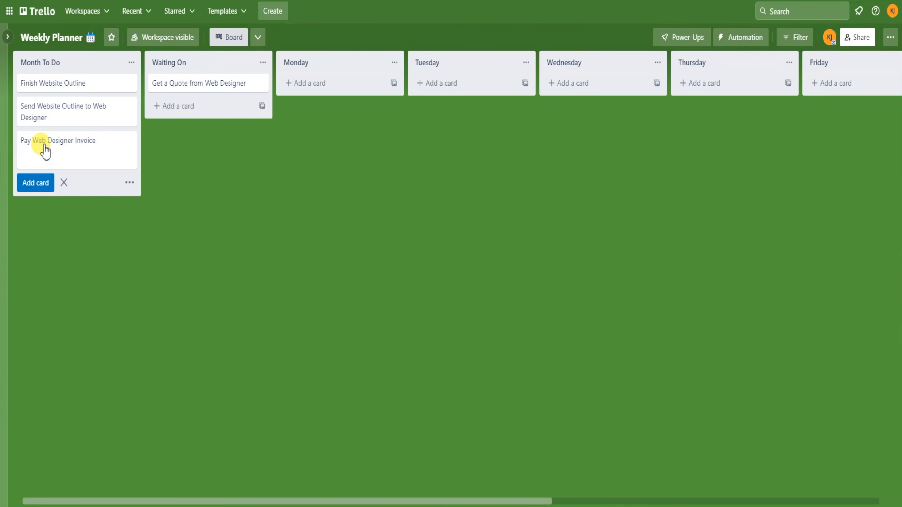
key("Return")
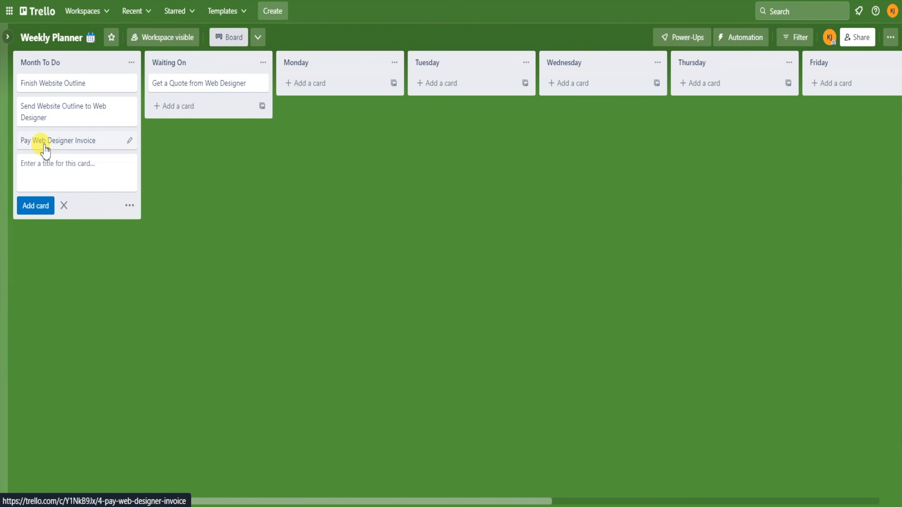
left_click(67, 256)
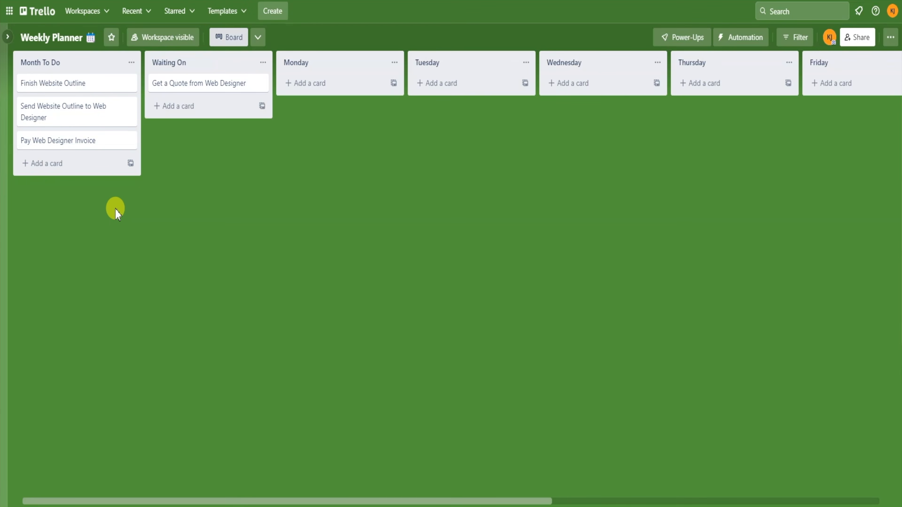
Step: Add the cards "Task 1", "Task 2" and "Task 3" to the Monday list
left_click(312, 84)
type("Task ")
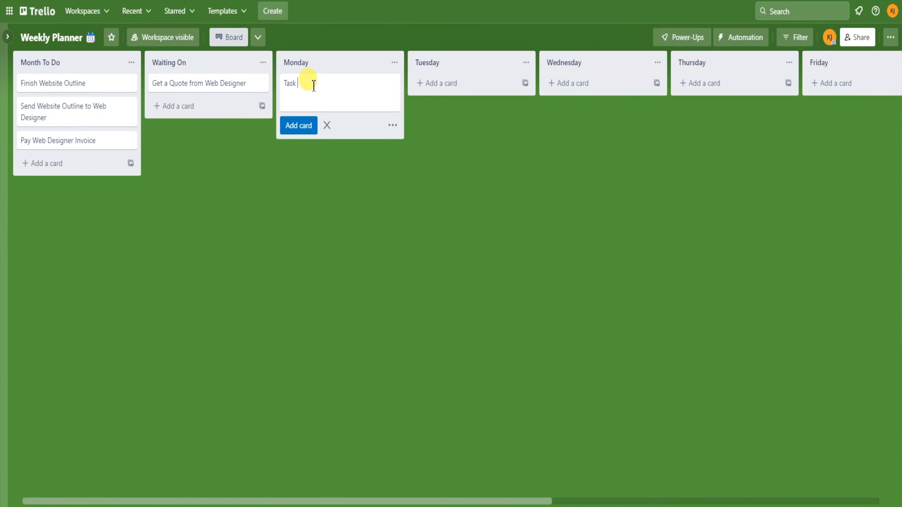
type("1")
key("Return")
type("Task")
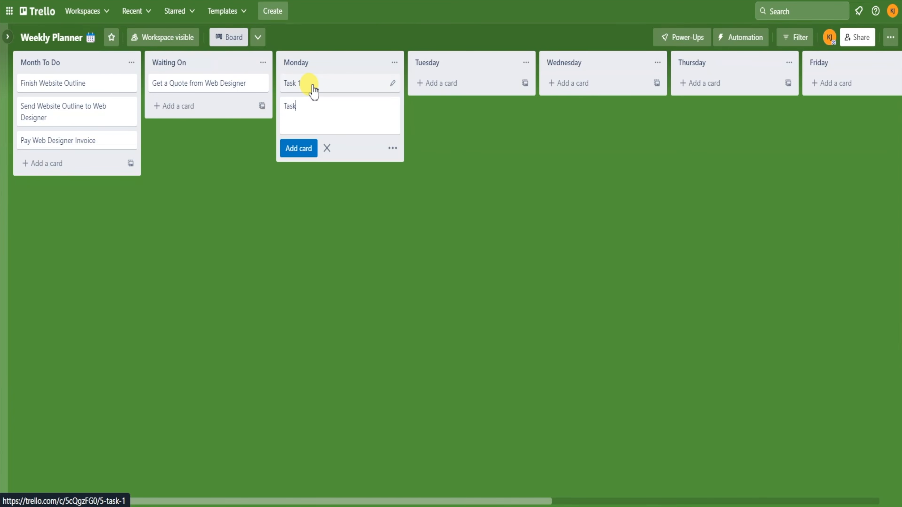
type(" 2")
key("Return")
type("Ta")
key("Return")
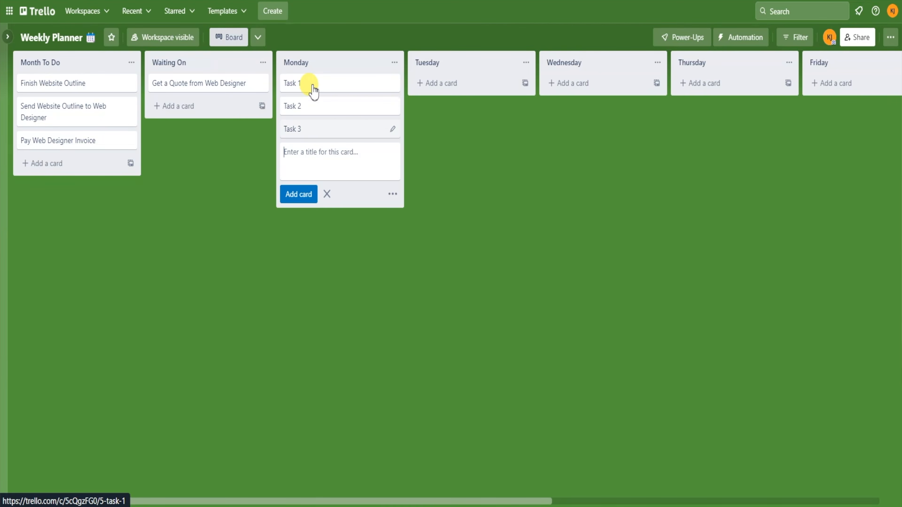
left_click(519, 229)
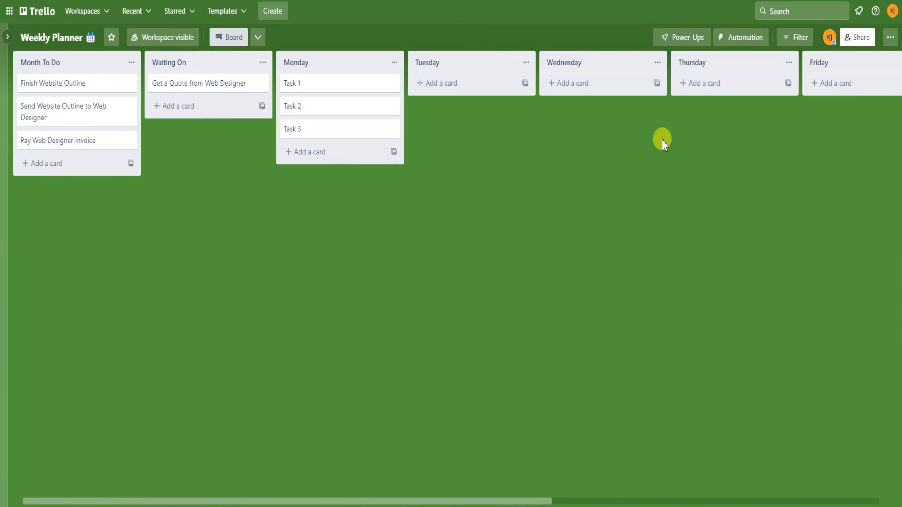
Step: Add the card "Project Meeting" to the Thursday list
left_click(701, 85)
type("Project Meeting")
key("Return")
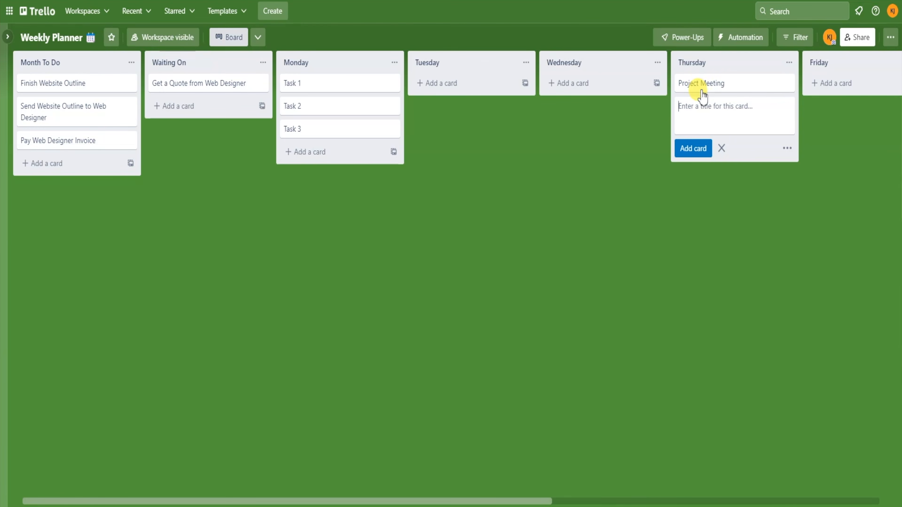
Step: Add the card "Finalize Pitch Deck for Project Meeting" to the Wednesday list
left_click(584, 89)
type("Finalize Pitch D")
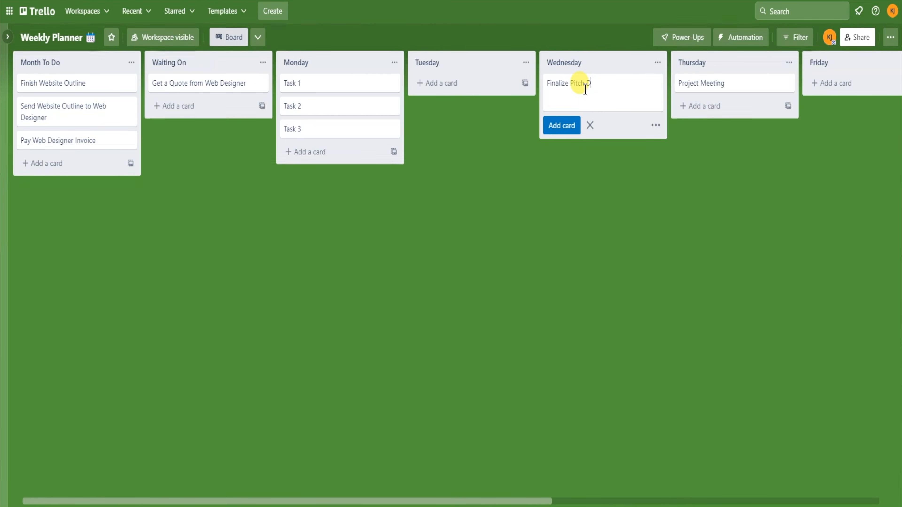
type("eck for Project Meeting")
key("Return")
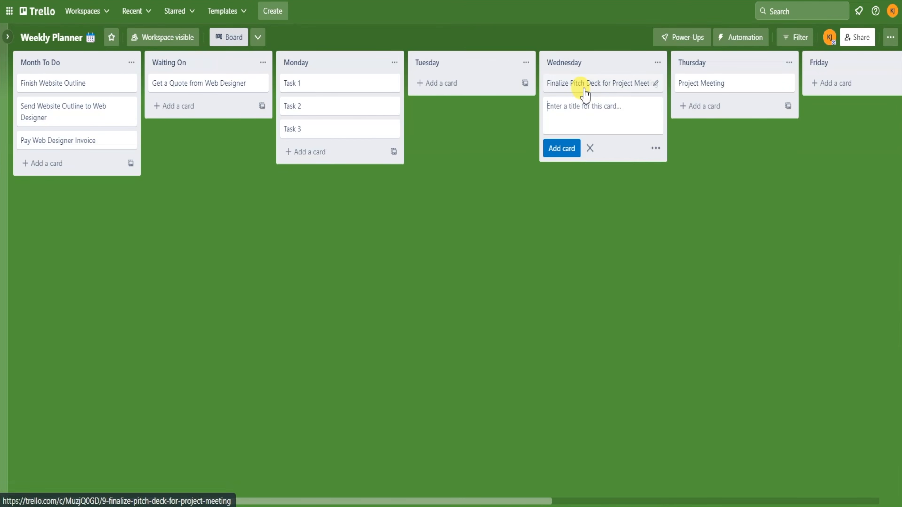
left_click(545, 223)
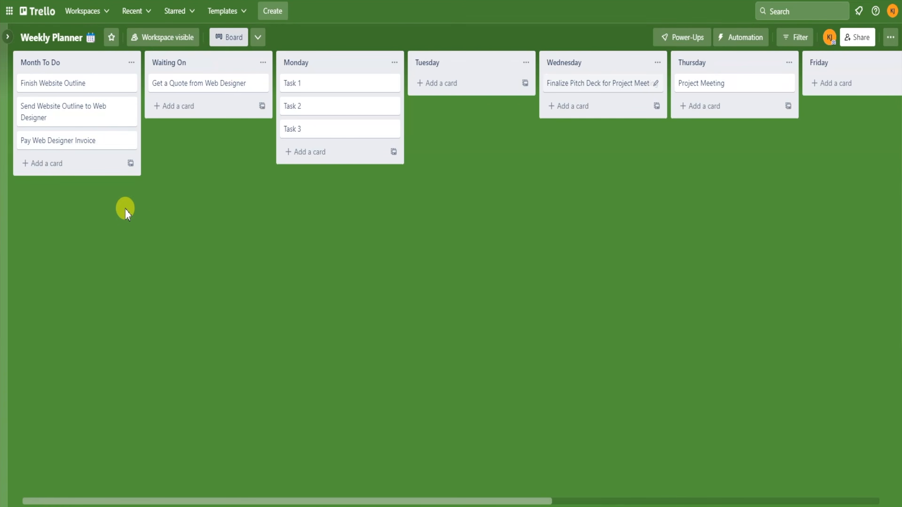
Step: Add the card "Daily Social Media Routine" to the end of the Month To Do list
left_click(52, 164)
type("Daily Social Media Routine")
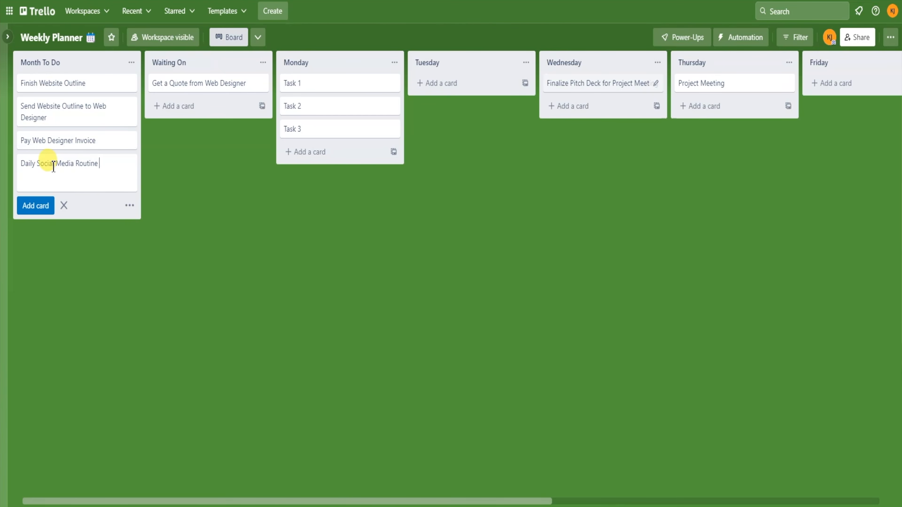
left_click(36, 205)
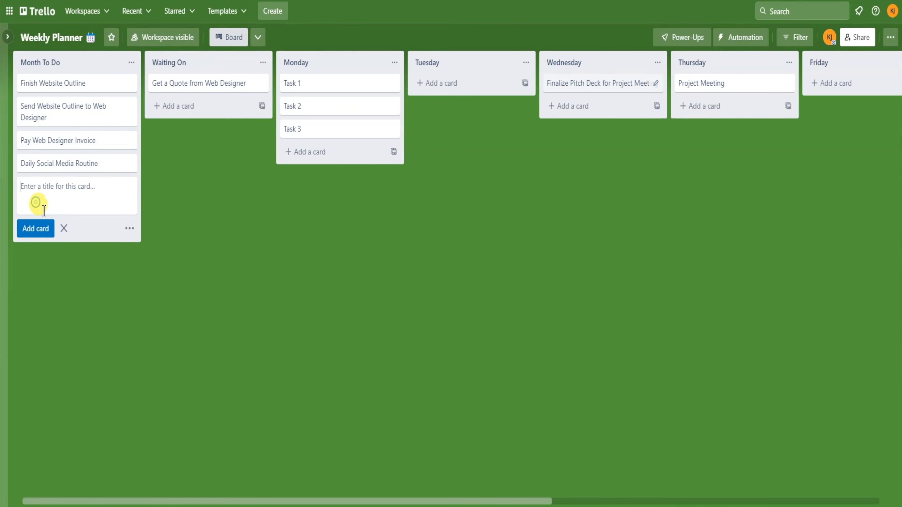
left_click(53, 262)
Step: Add a checklist to the Daily Social Media Routine card with the items "Answer DMs" and "Find 3 New Leads"
left_click(90, 165)
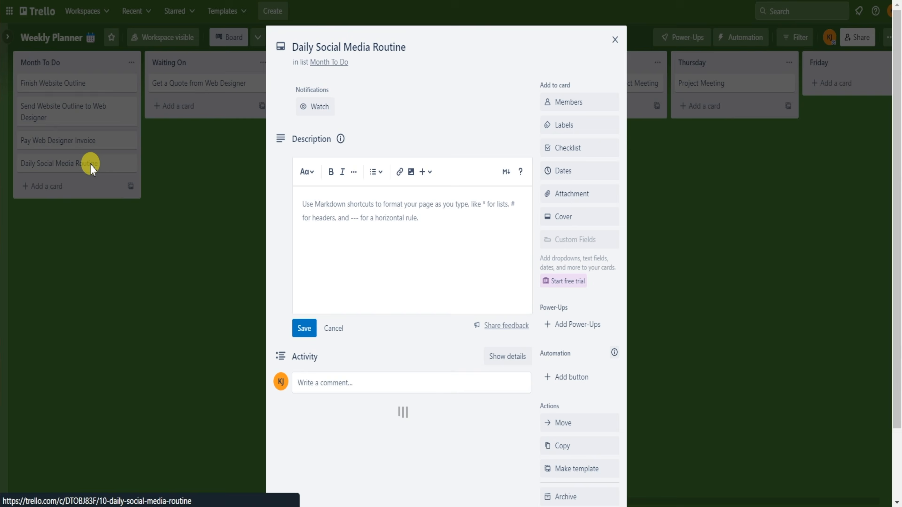
left_click(567, 148)
key("Return")
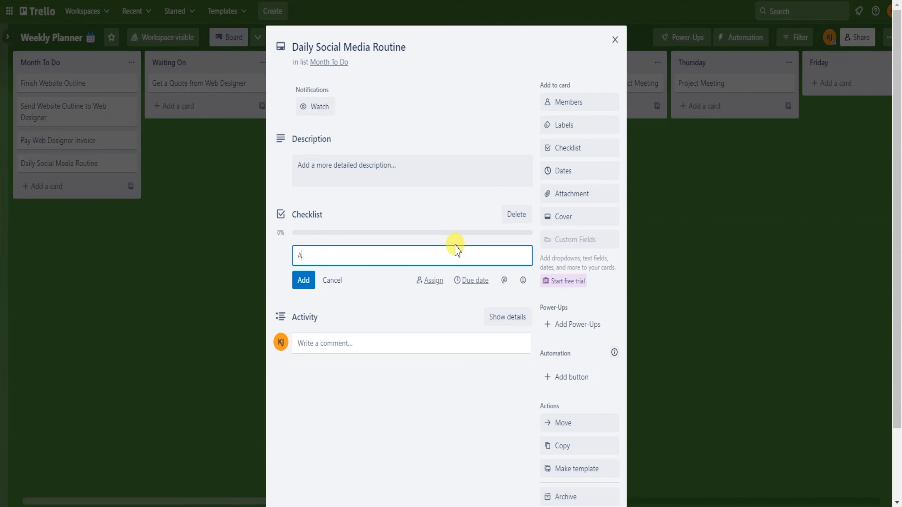
type("Answer DMs")
key("Return")
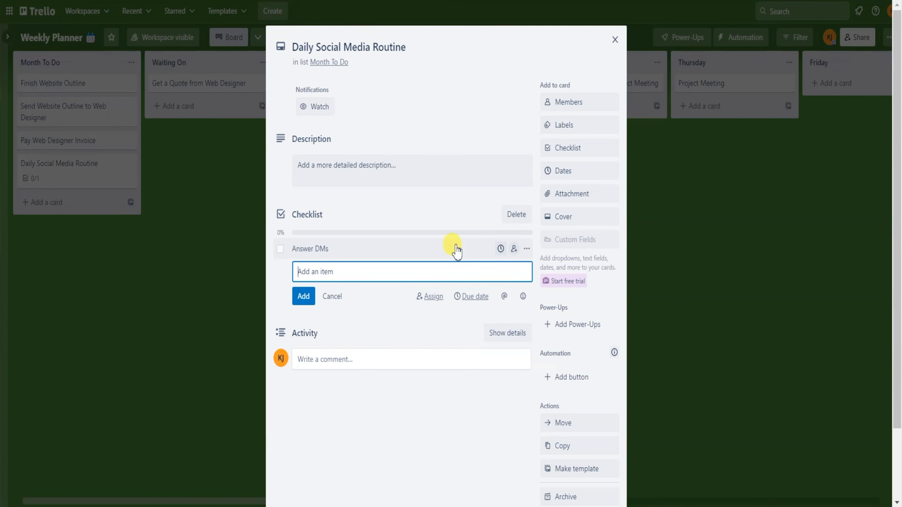
type("Find 3 New Leads")
key("Return")
Step: Add the checklist items "Answer Comments" and "Engage with Creators" and turn the Daily Social Media Routine card into a template
type("Answer Comments")
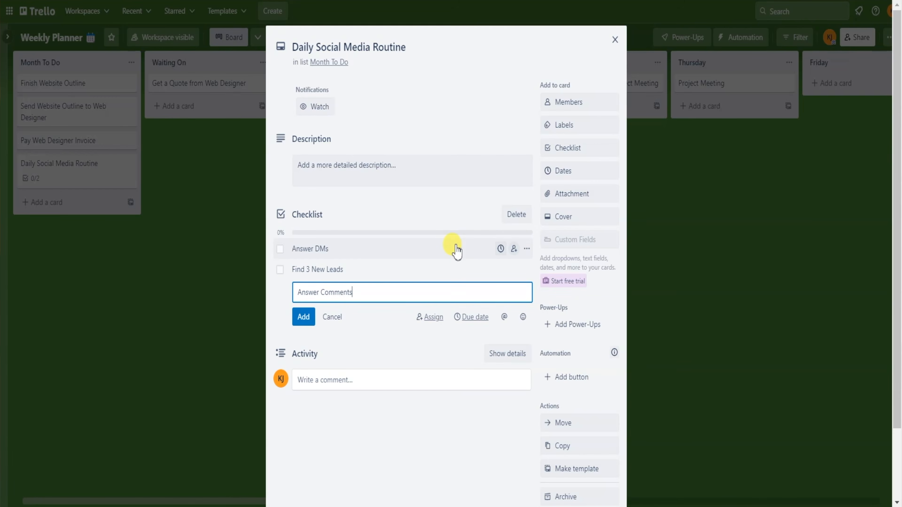
key("Return")
type("Engage with")
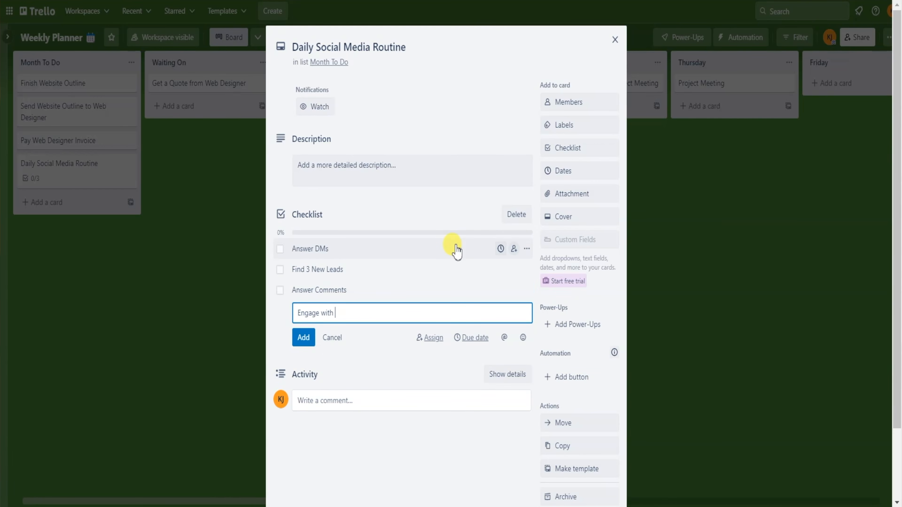
type(" Creators")
key("Return")
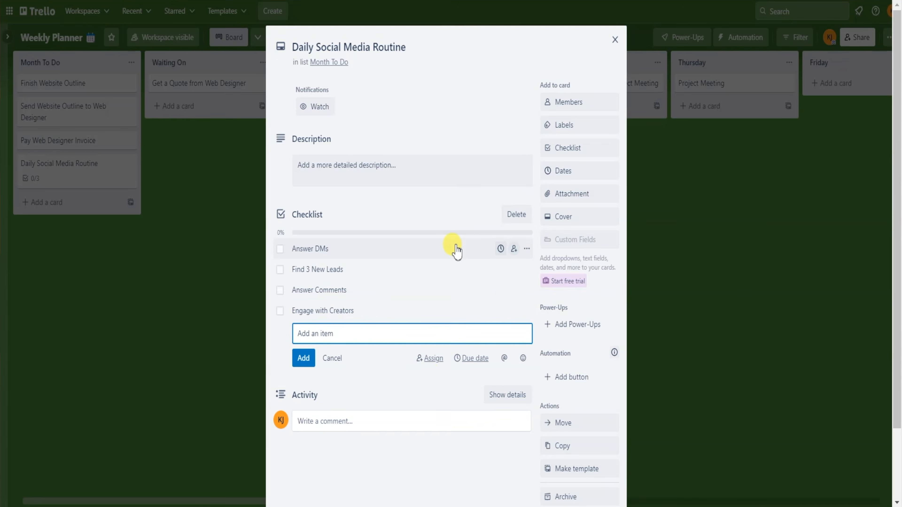
left_click(426, 454)
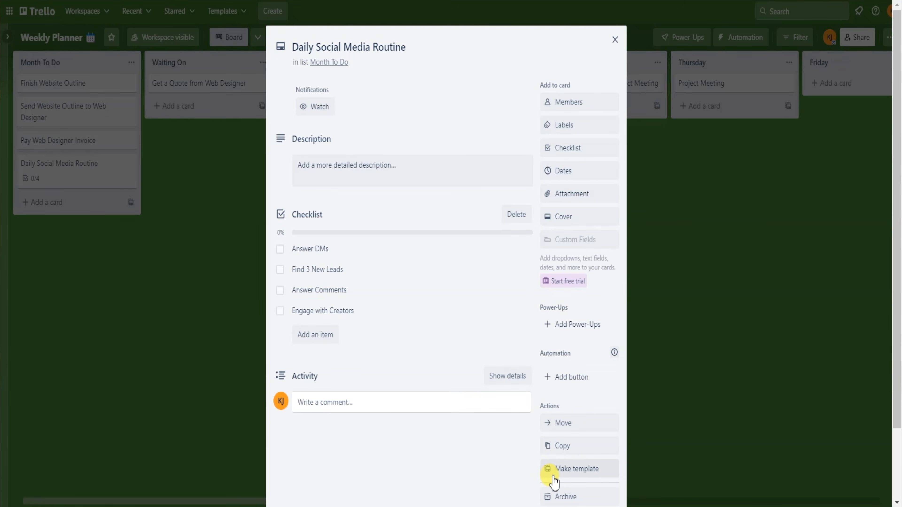
left_click(564, 473)
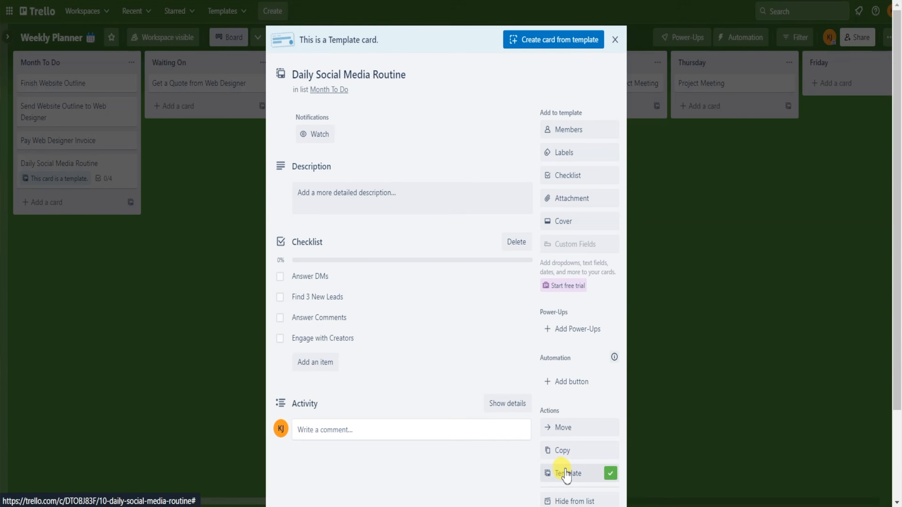
left_click(615, 40)
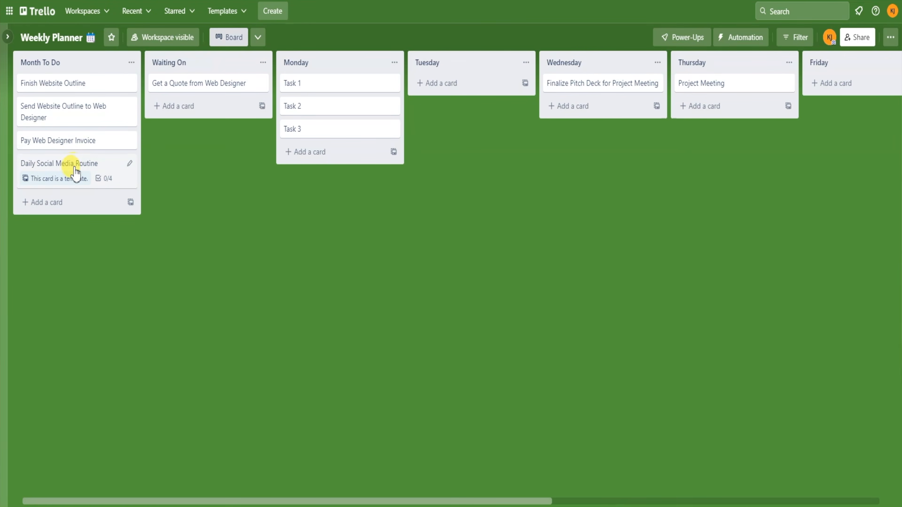
Step: Add the card "Daily Health Routine" to the end of the Month To Do list
left_click(37, 203)
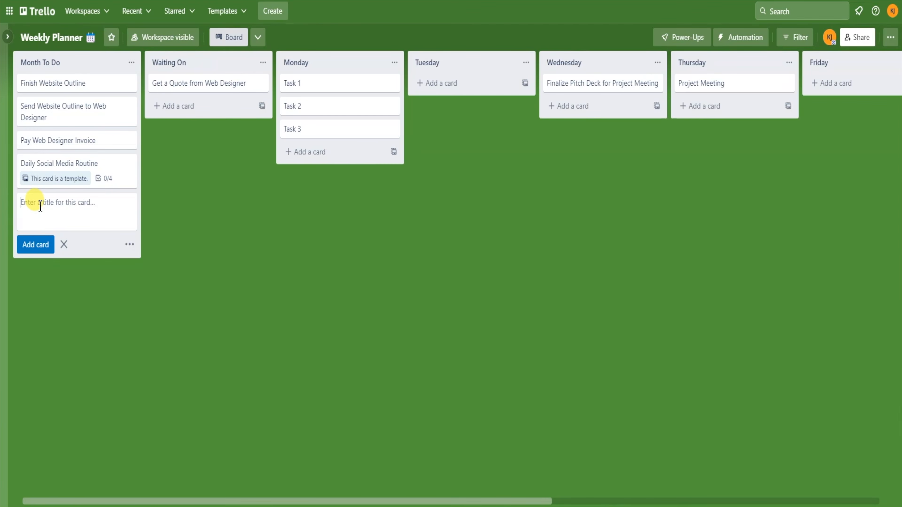
type("Daily Mealth Routine")
key("Return")
Step: Add a checklist to the Daily Health Routine card with the items "Workout" and "20min Physical Activity"
left_click(37, 203)
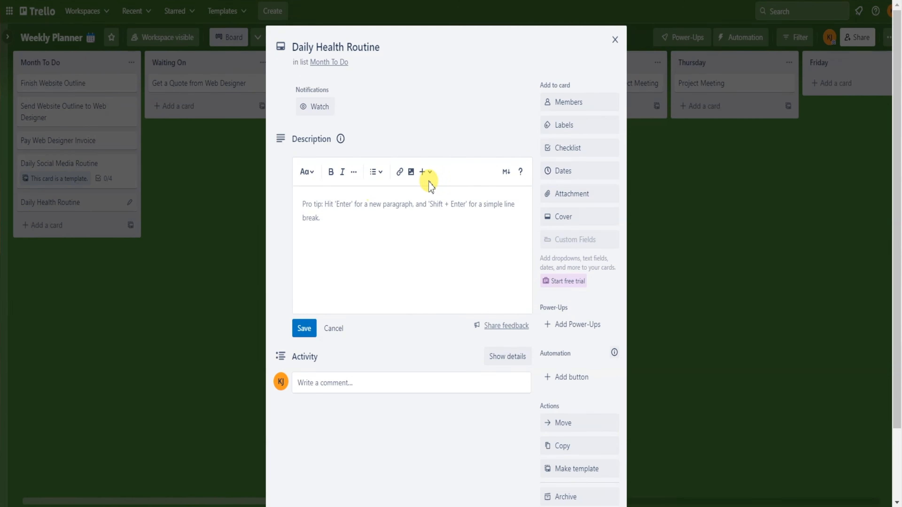
left_click(570, 148)
left_click(578, 269)
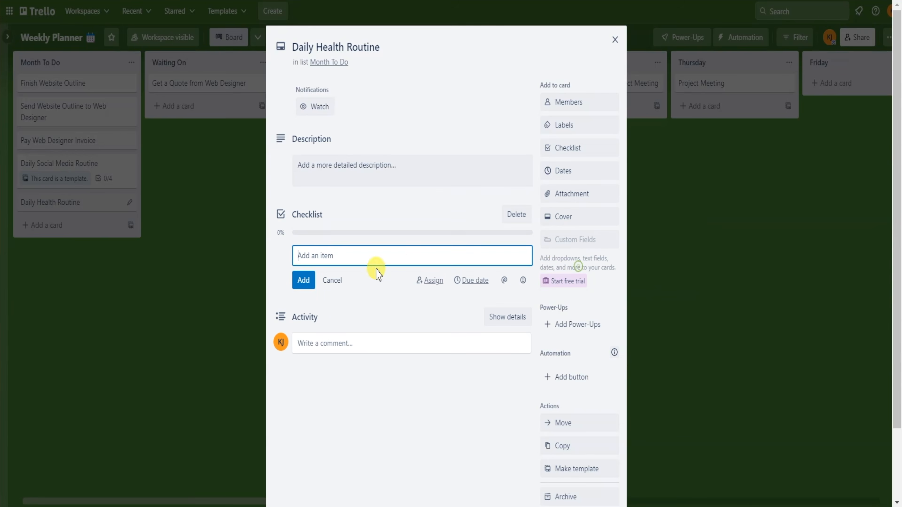
type("Workout")
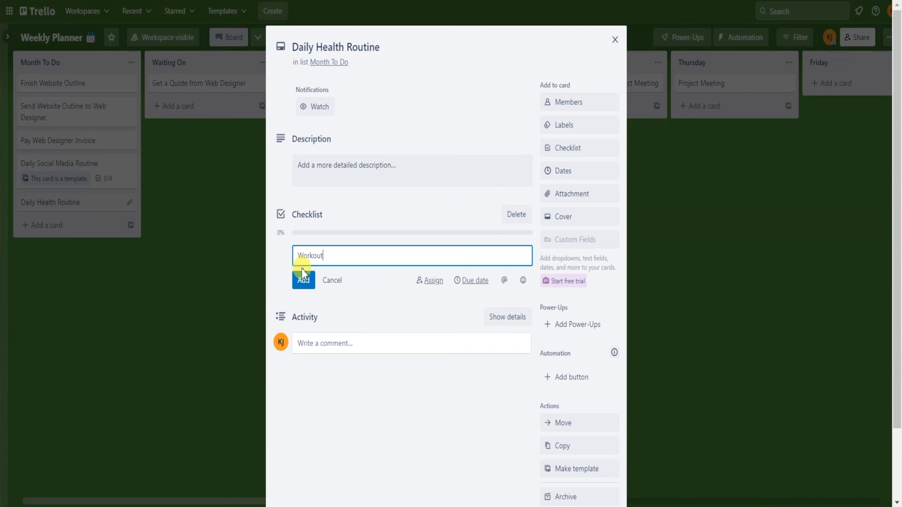
left_click(302, 273)
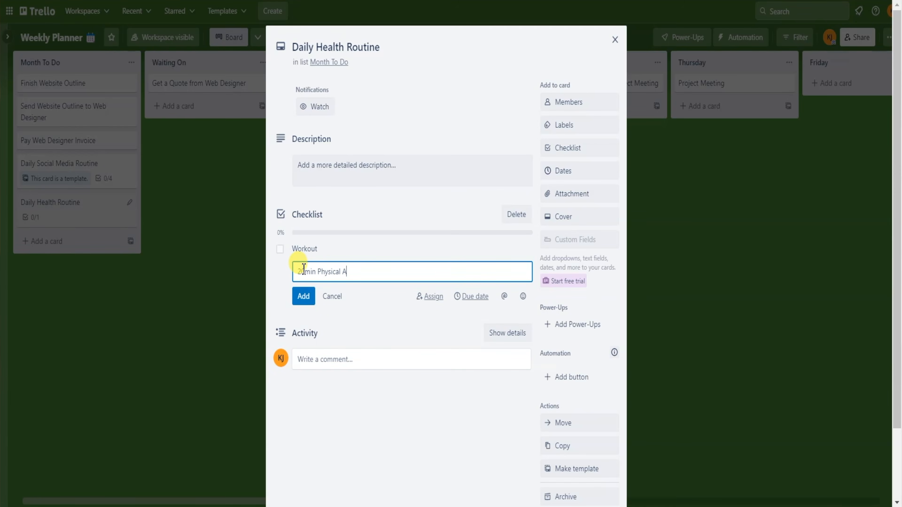
type("20min Physical Activity")
left_click(304, 297)
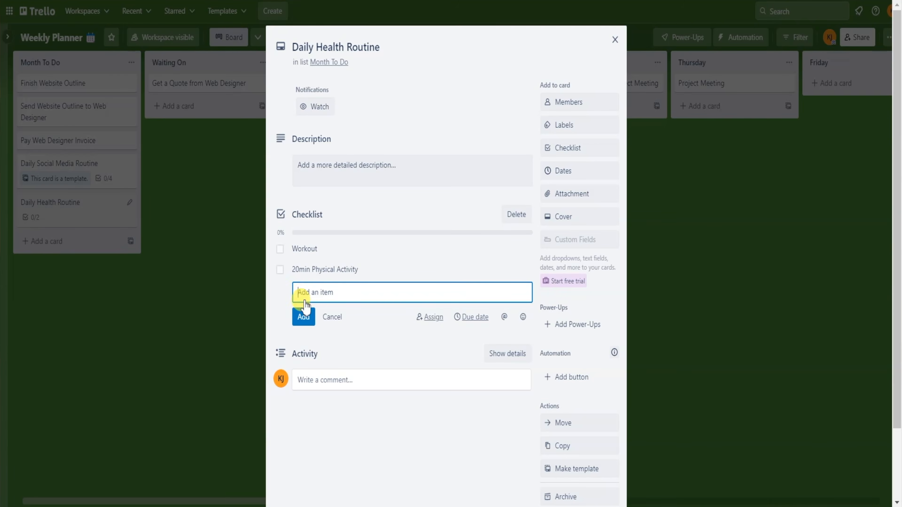
Step: Add the checklist items "Eat 3x meals + Snack" and "Drink 8x Glasses of Water" and turn the Daily Health Routine card into a template
key("Return")
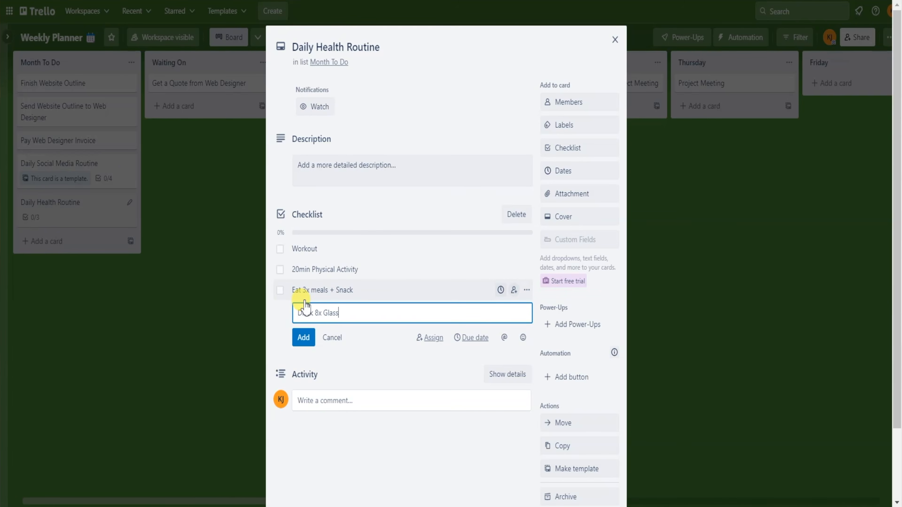
left_click(304, 338)
left_click(358, 453)
left_click(576, 472)
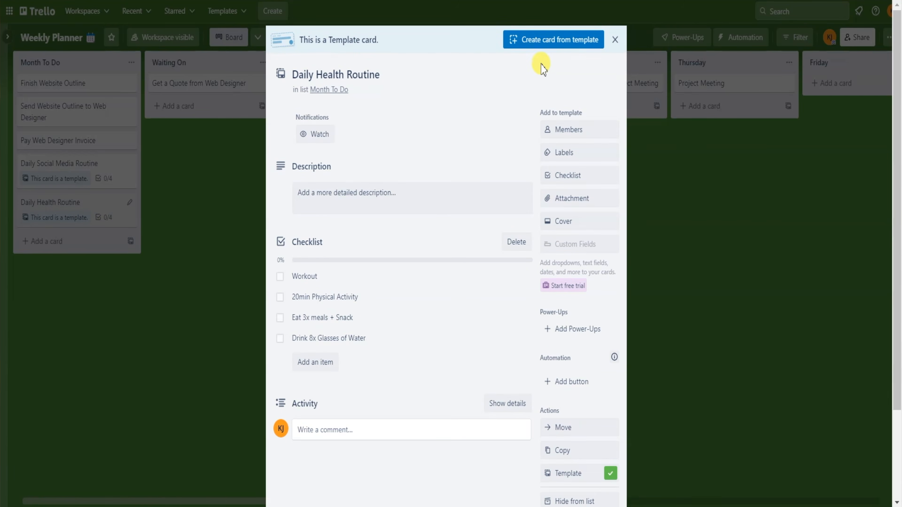
Step: Create a card from the Daily Health Routine template with its checklist and move it to the start of the Waiting On list
left_click(543, 39)
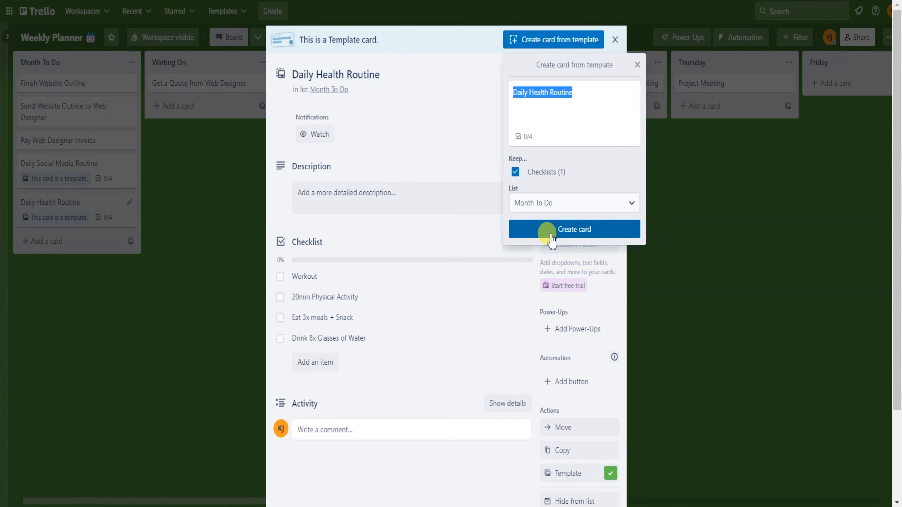
left_click(551, 235)
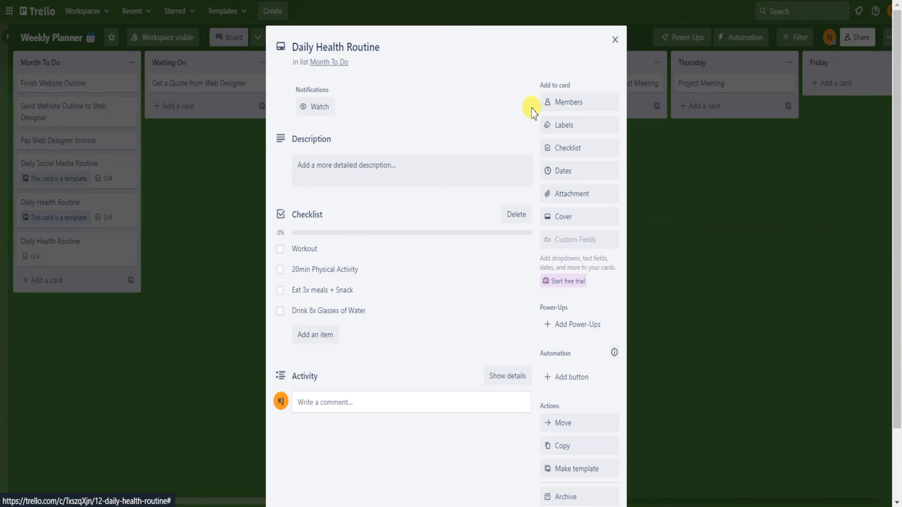
left_click(614, 40)
mouse_move(67, 269)
left_mouse_down()
mouse_move(202, 95)
mouse_move(201, 76)
mouse_move(199, 89)
left_mouse_up()
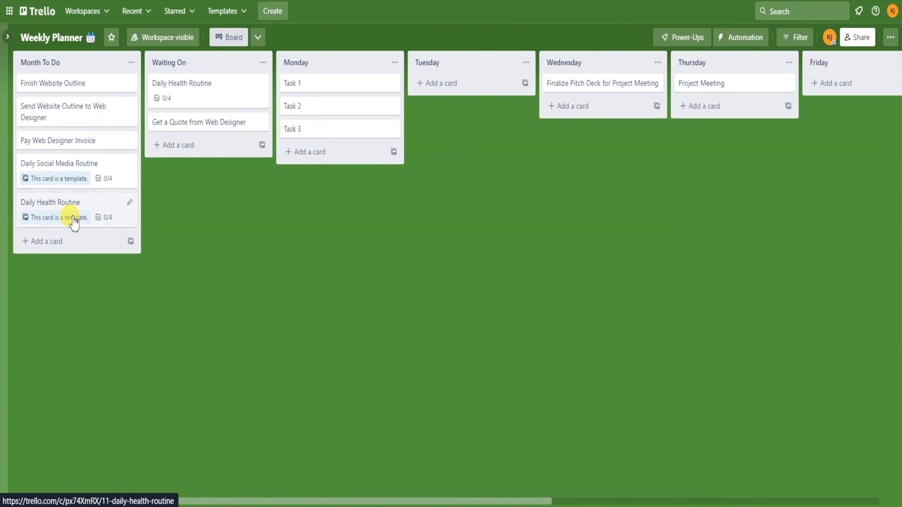
Step: Create another card from the Daily Health Routine template, keeping its checklist
left_click(74, 220)
left_click(524, 41)
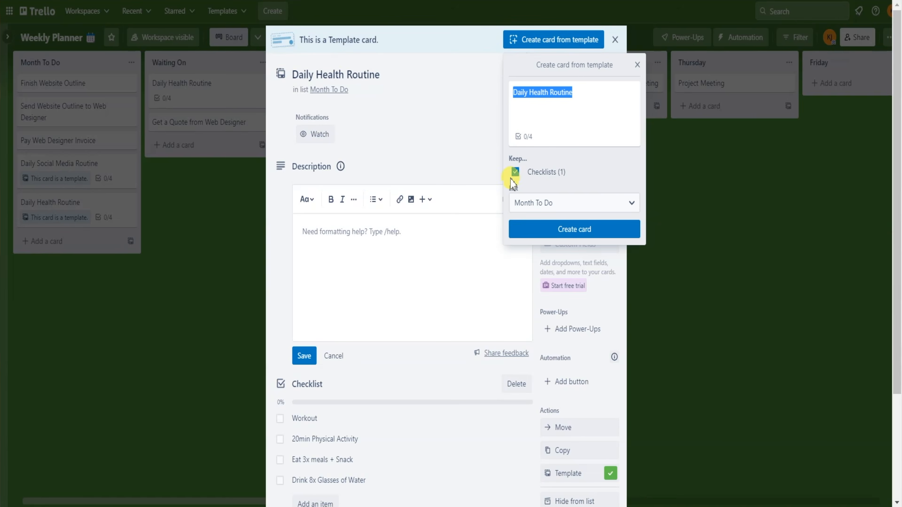
left_click(529, 228)
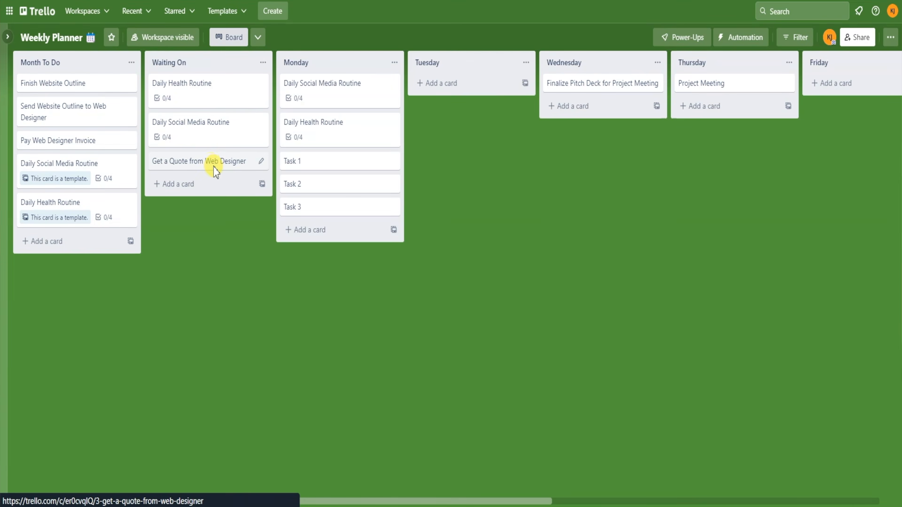
Step: Add a checklist with a checked-off "Done" item to the Get a Quote from Web Designer card and move it to the Complete list
left_click(215, 169)
left_click(565, 147)
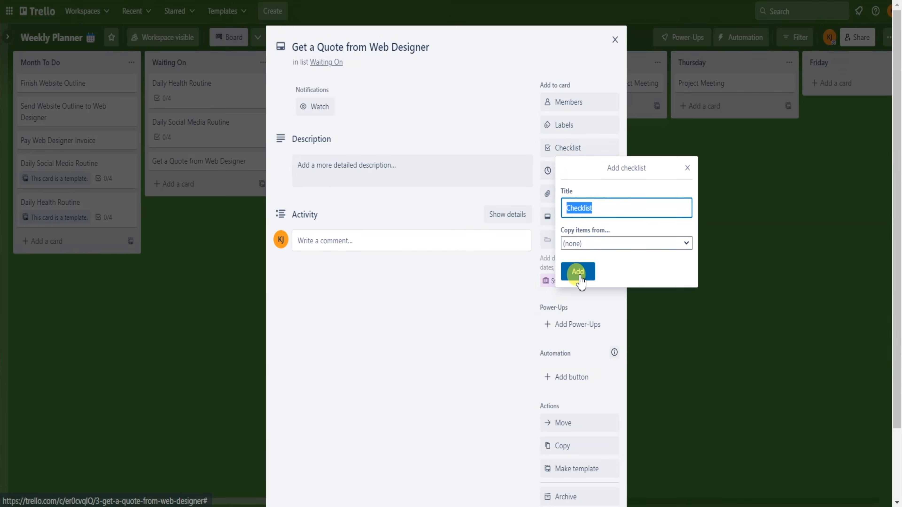
left_click(578, 272)
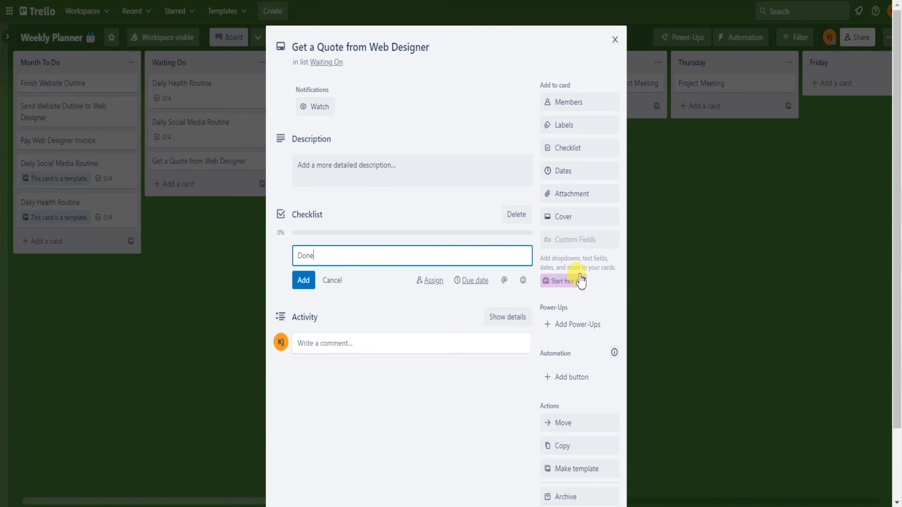
key("Return")
left_click(280, 249)
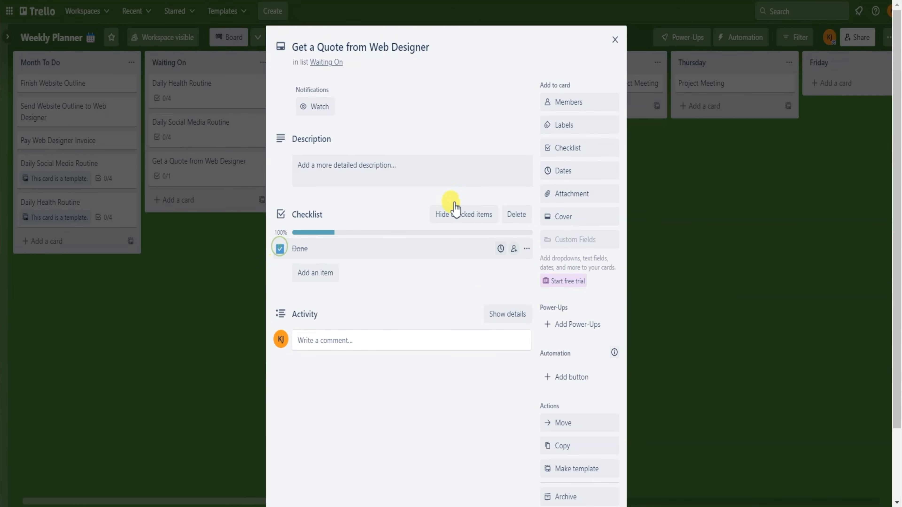
left_click(615, 39)
left_click_drag(232, 179, 775, 145)
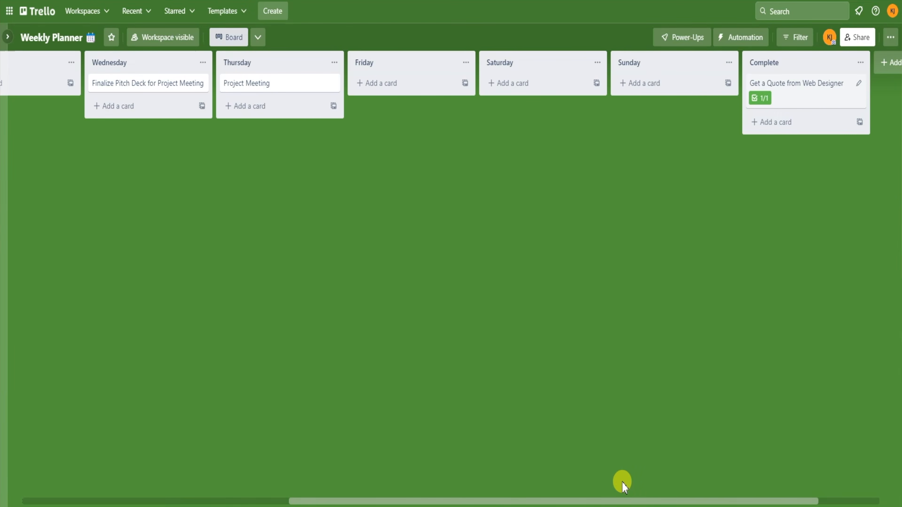
Step: Reschedule cards by moving them between the Monday, Tuesday, Wednesday and Thursday lists
left_click_drag(624, 501, 308, 419)
left_click_drag(326, 199, 618, 121)
left_click_drag(343, 163, 465, 103)
left_click_drag(573, 110, 687, 102)
left_click_drag(519, 84, 598, 113)
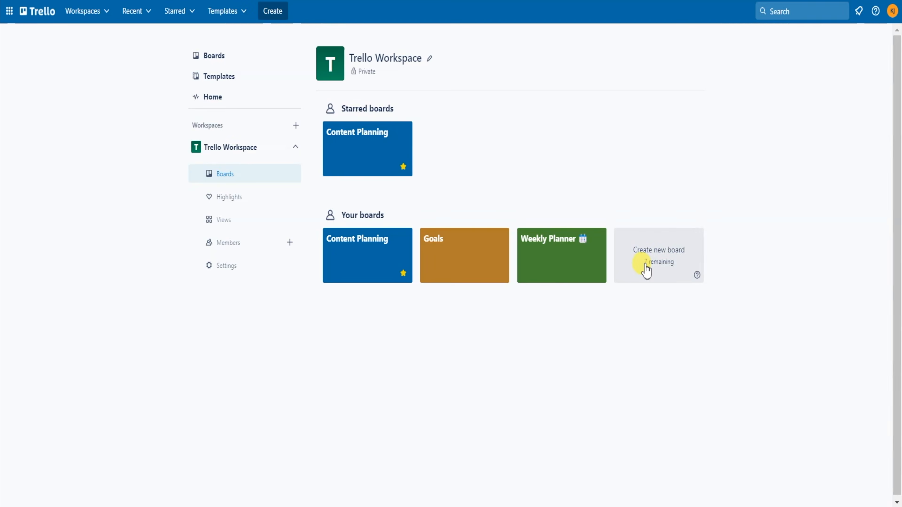
Step: Create a new workspace-visible board titled "Project" with a purple background
left_click(646, 271)
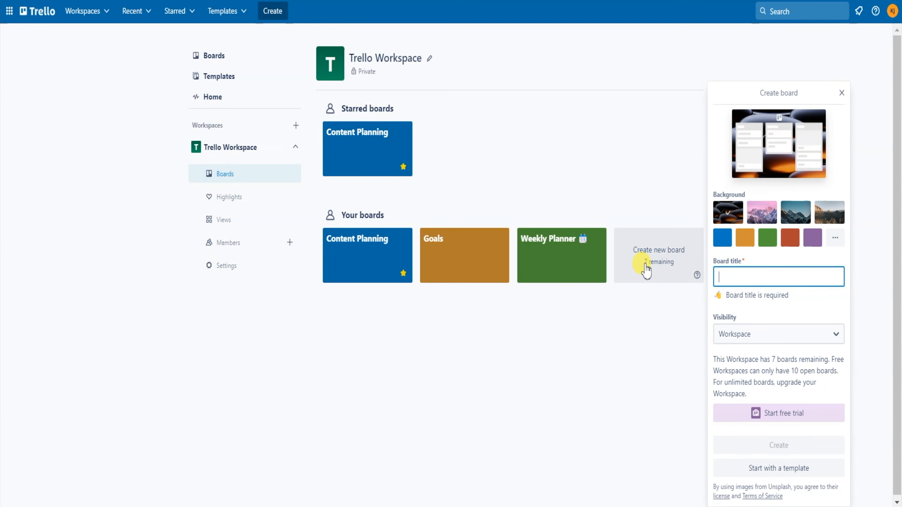
type("Project")
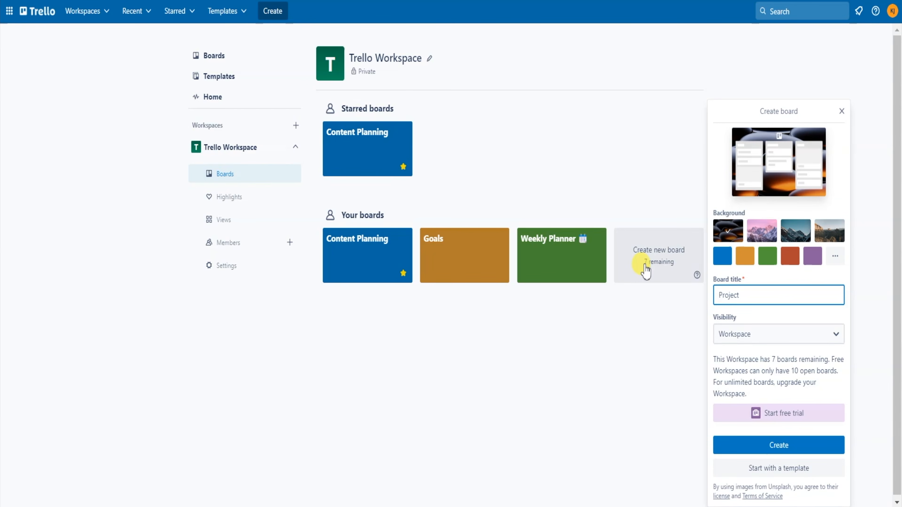
left_click(813, 256)
left_click(788, 446)
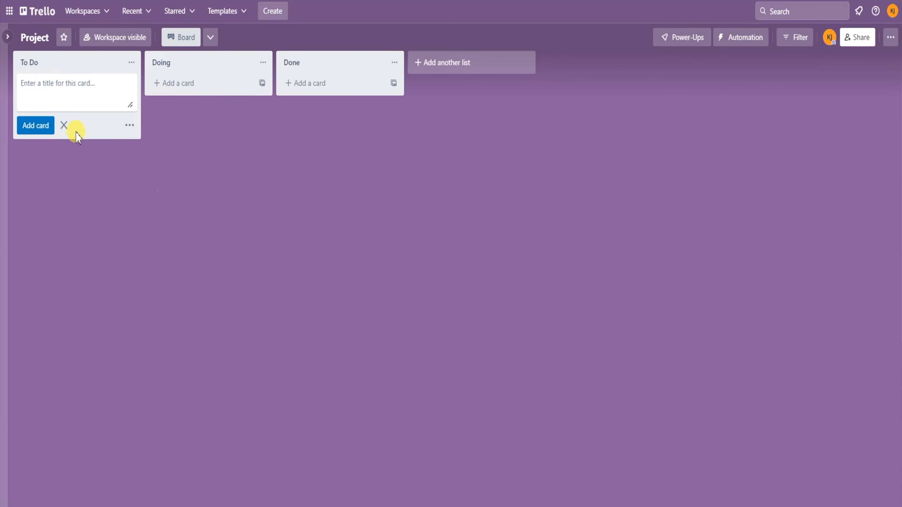
Step: Rename the To Do list to "Objectives & Goals" and the Doing list to "Ideas"
left_click(35, 64)
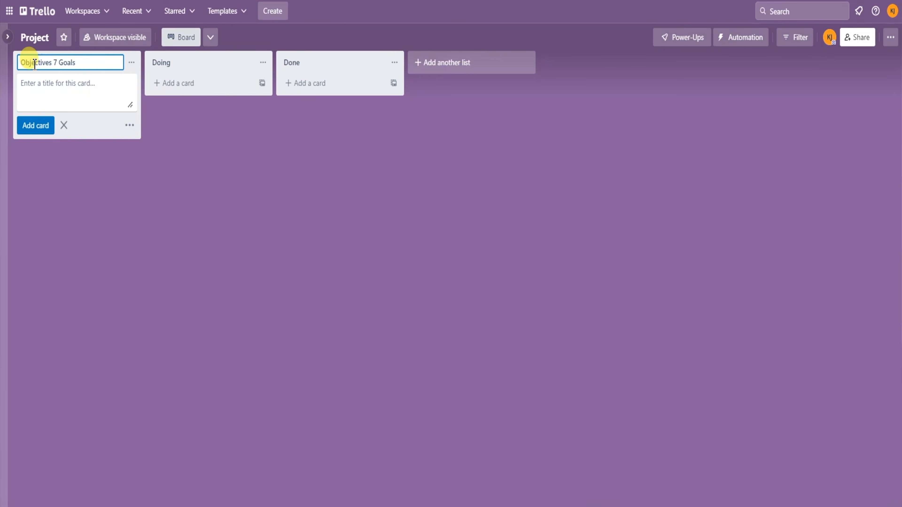
key("Return")
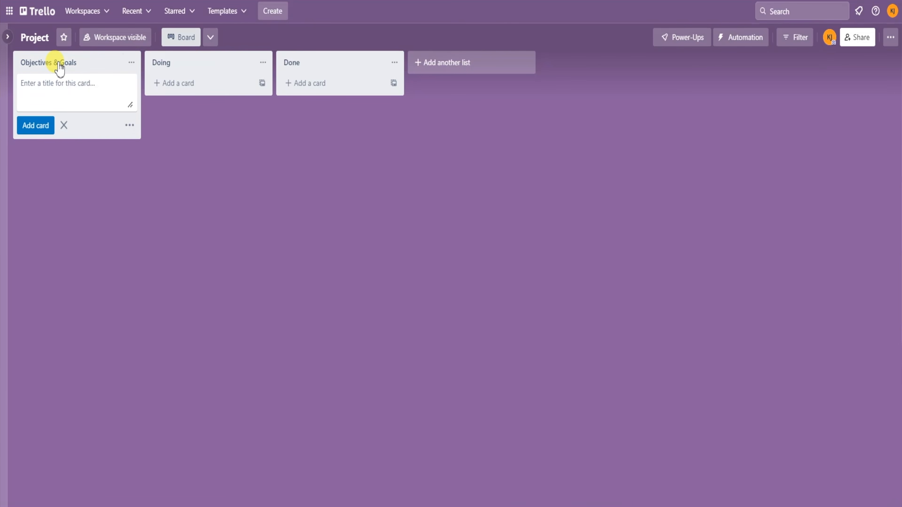
left_click(193, 67)
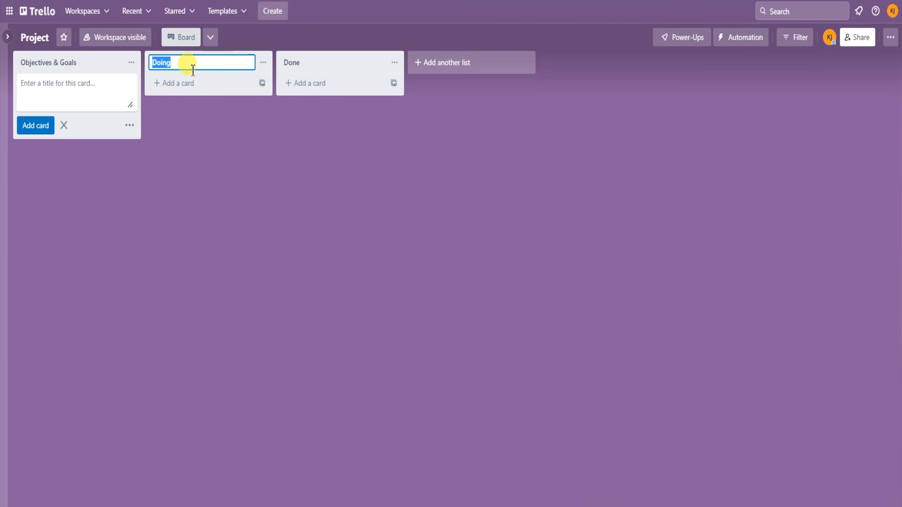
type("Ideas")
key("Return")
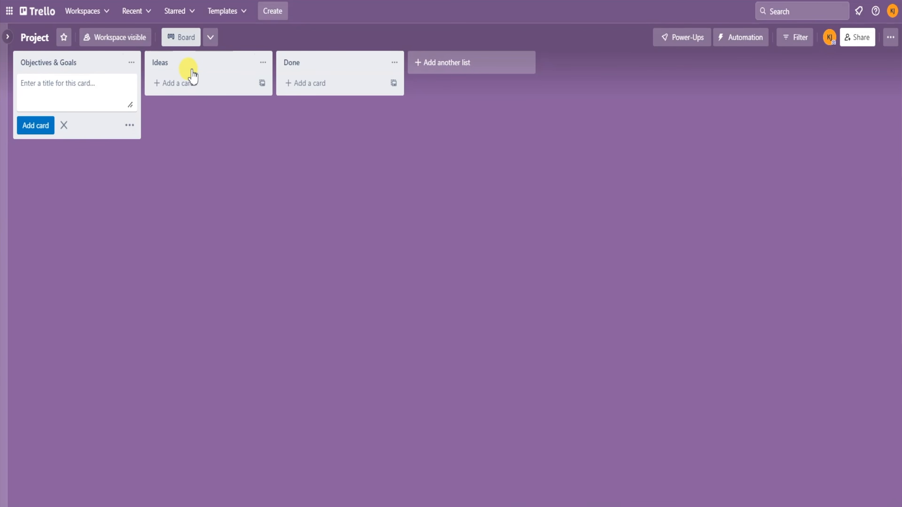
Step: Rename the Done list to "To Do" and add three more lists titled "In Progress", "Waiting On" and "Complete"
left_click(291, 62)
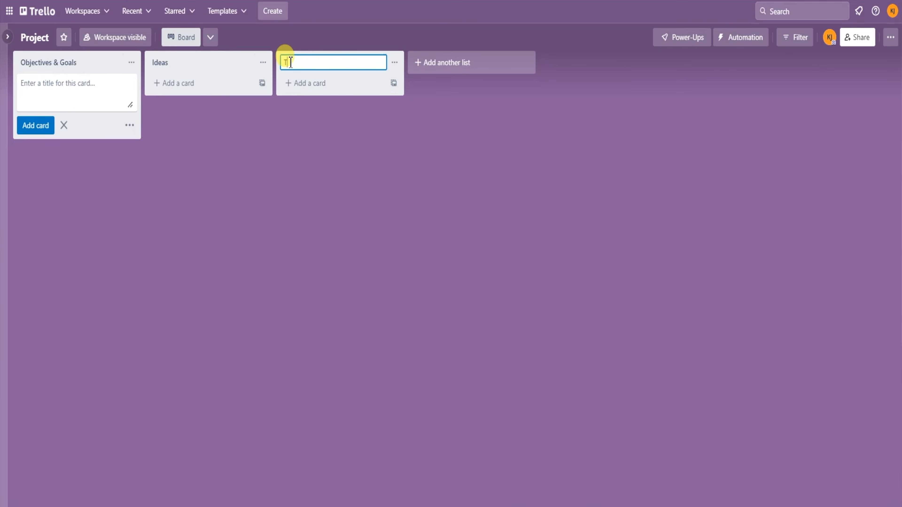
key("Return")
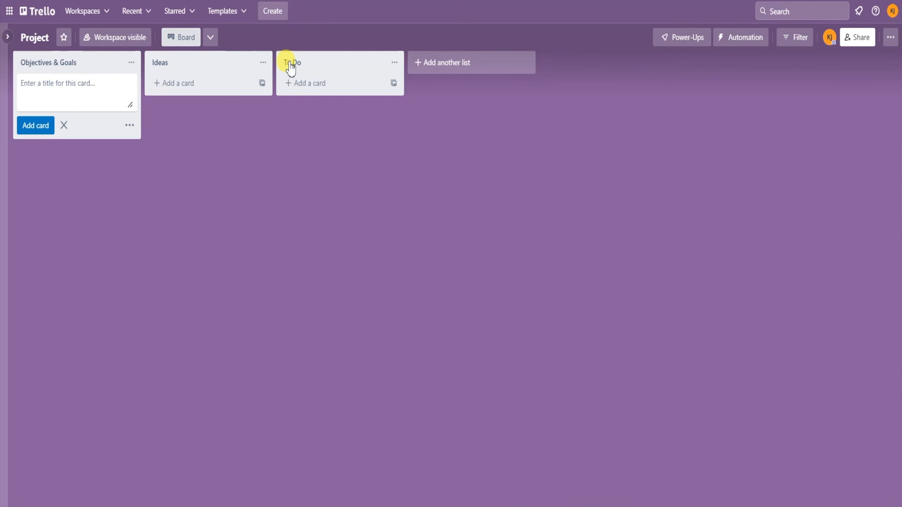
left_click(416, 58)
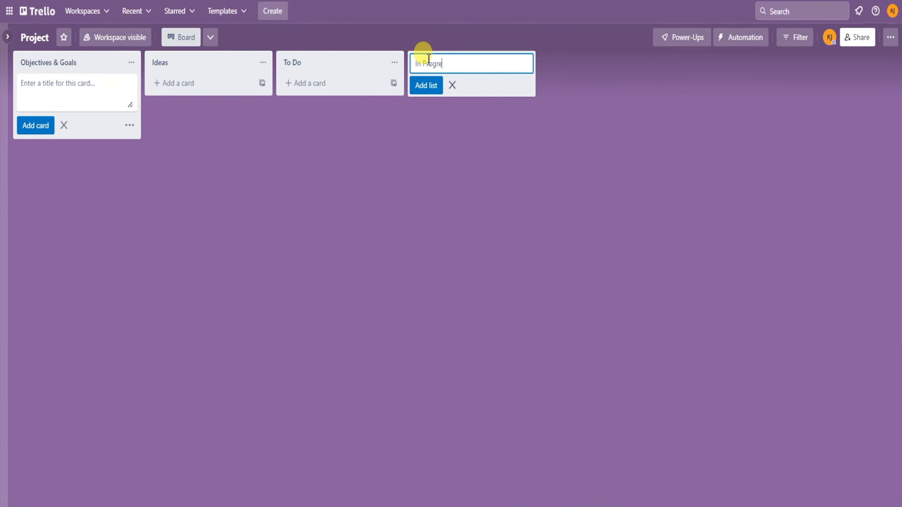
key("Return")
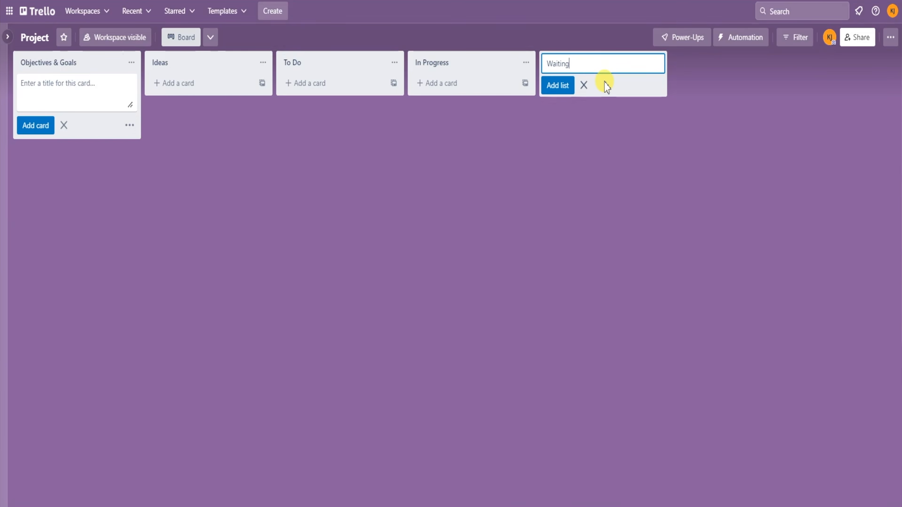
key("Return")
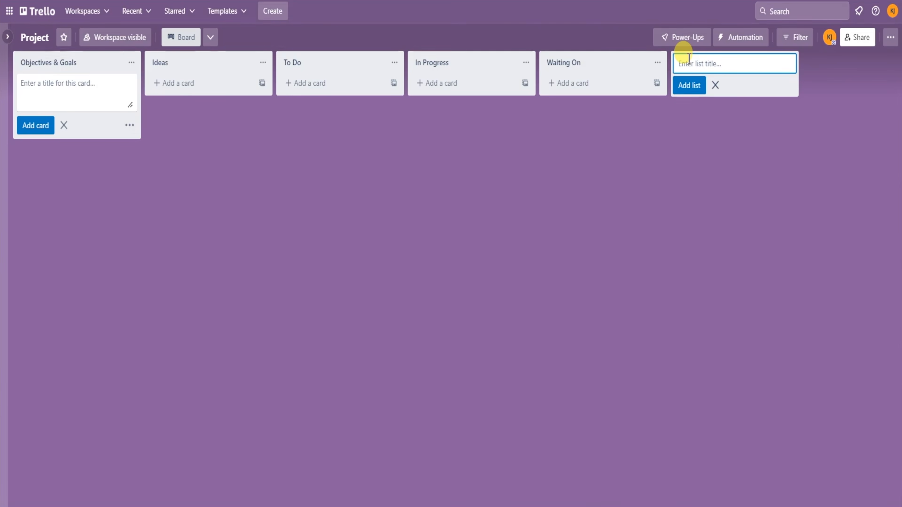
type("omplete")
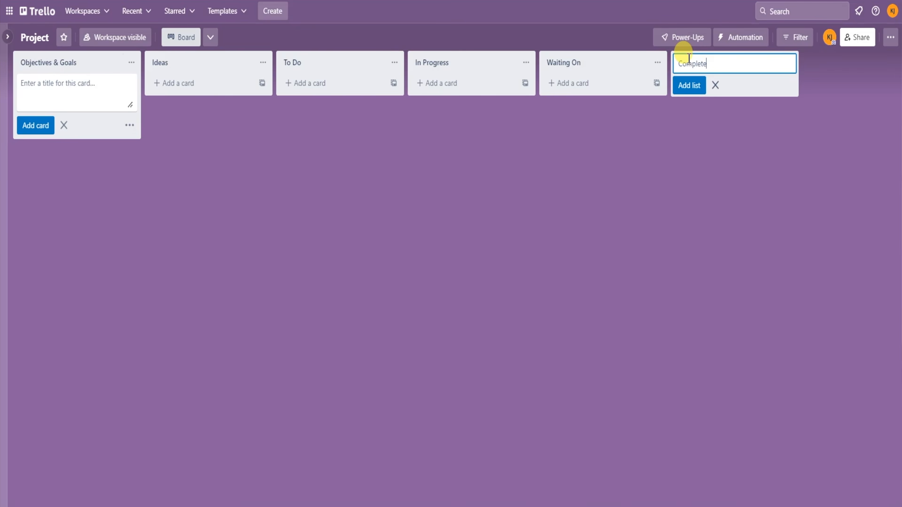
key("Return")
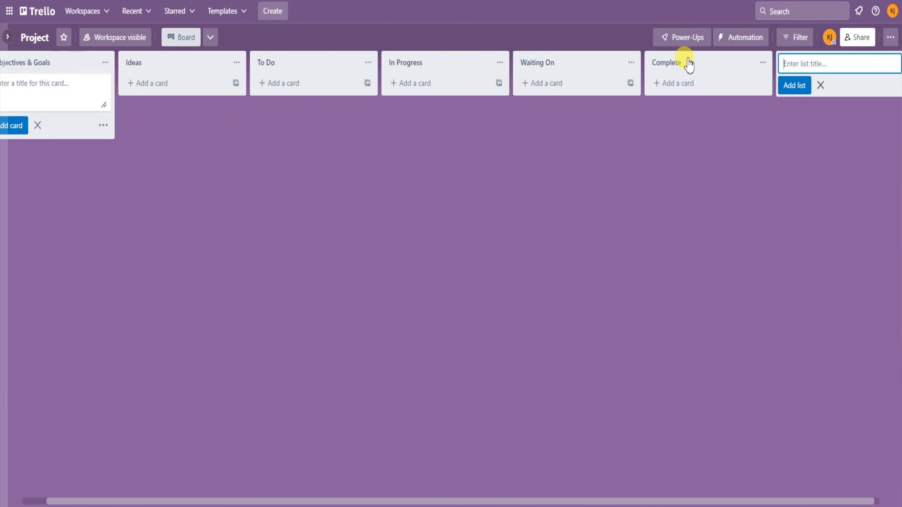
left_click(573, 287)
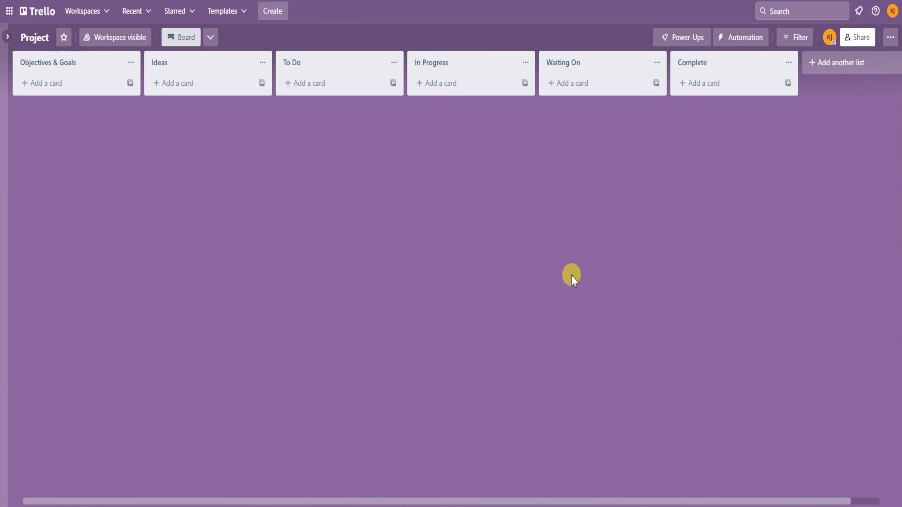
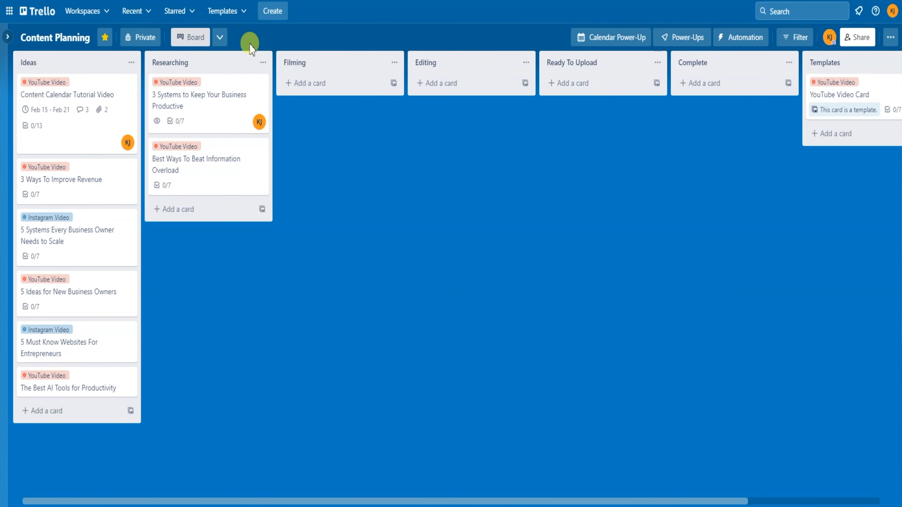
Step: Start the 14-day Premium free trial from the Content Planning board's view options and reopen that board
left_click(220, 38)
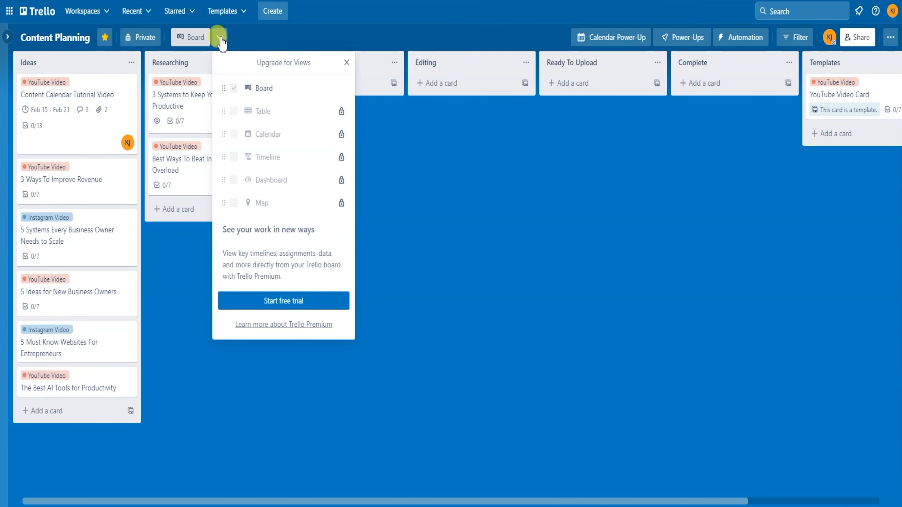
left_click(326, 309)
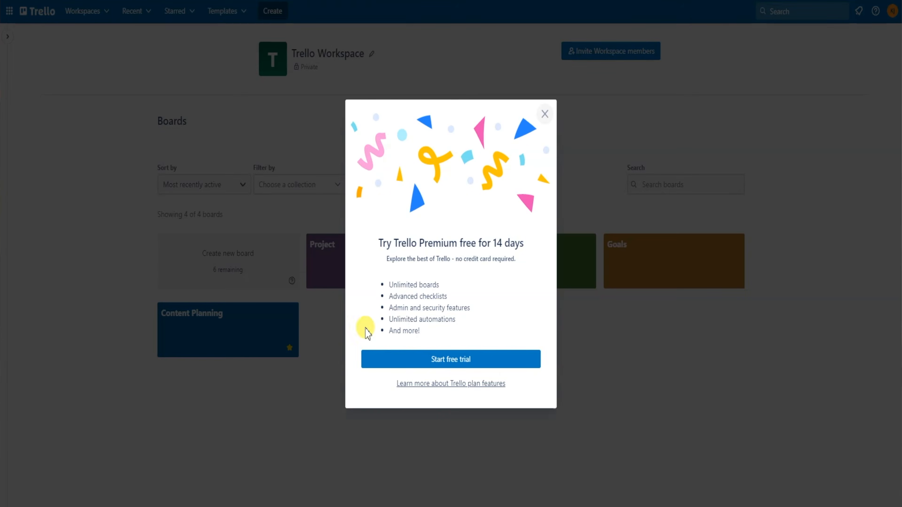
left_click(437, 362)
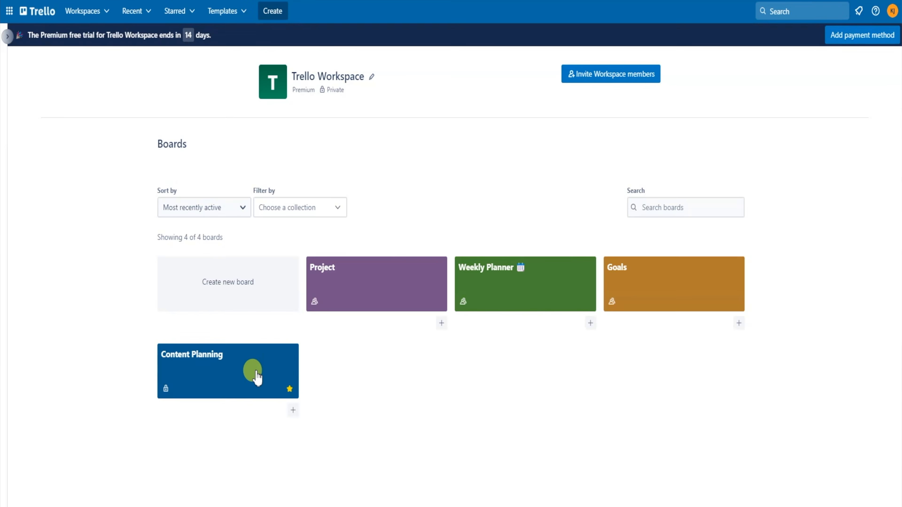
left_click(255, 377)
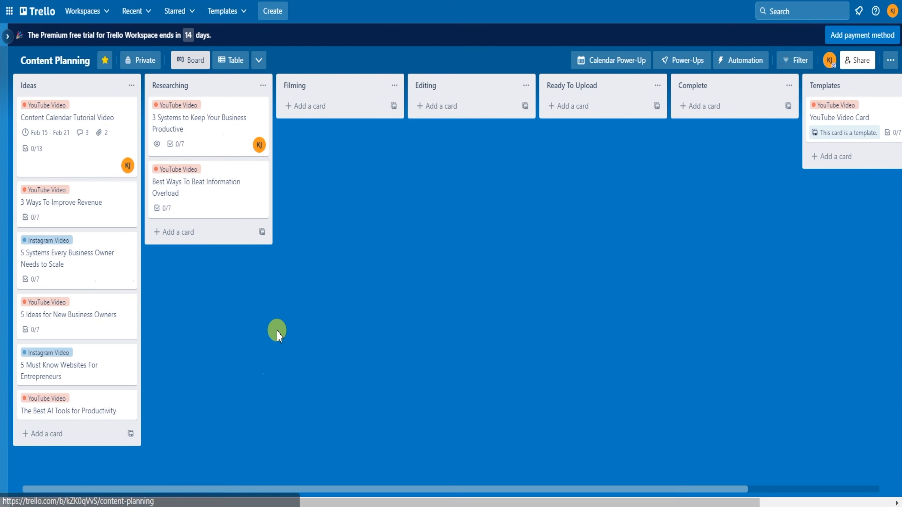
left_click(258, 61)
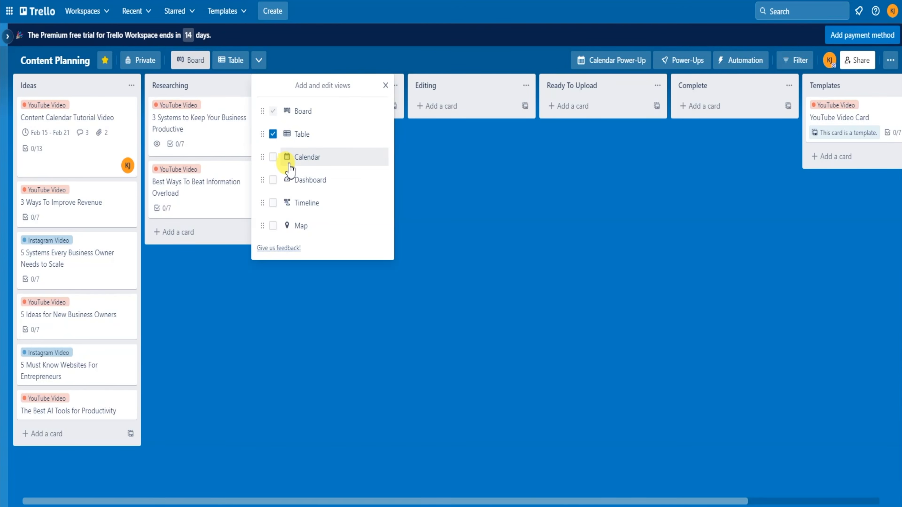
left_click(343, 320)
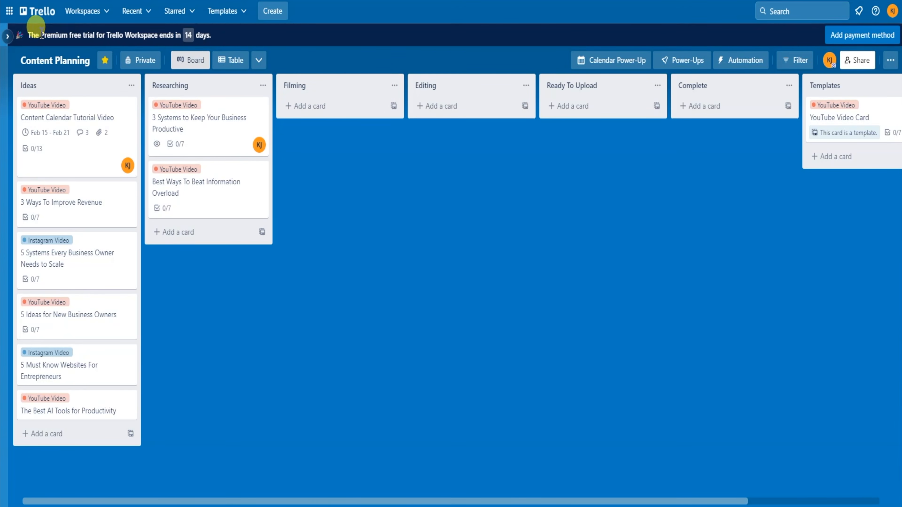
left_click_drag(24, 25, 223, 46)
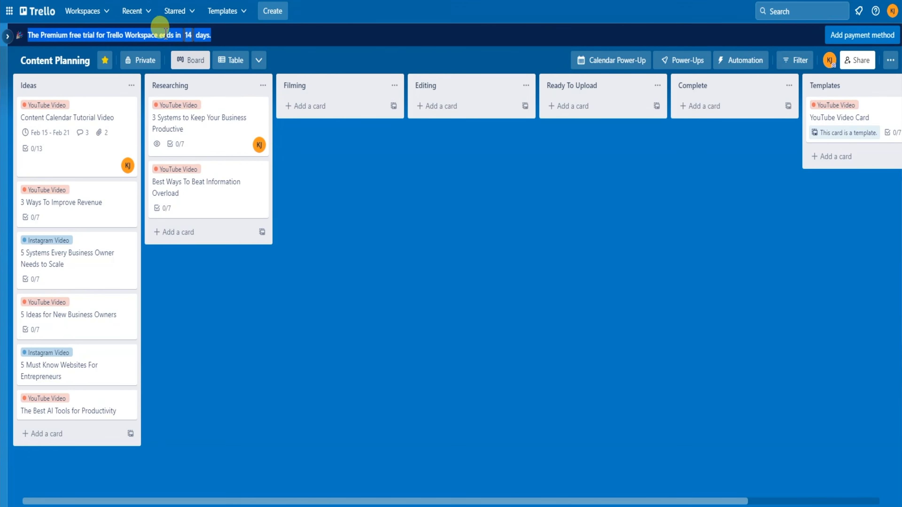
left_click(325, 186)
left_click(258, 60)
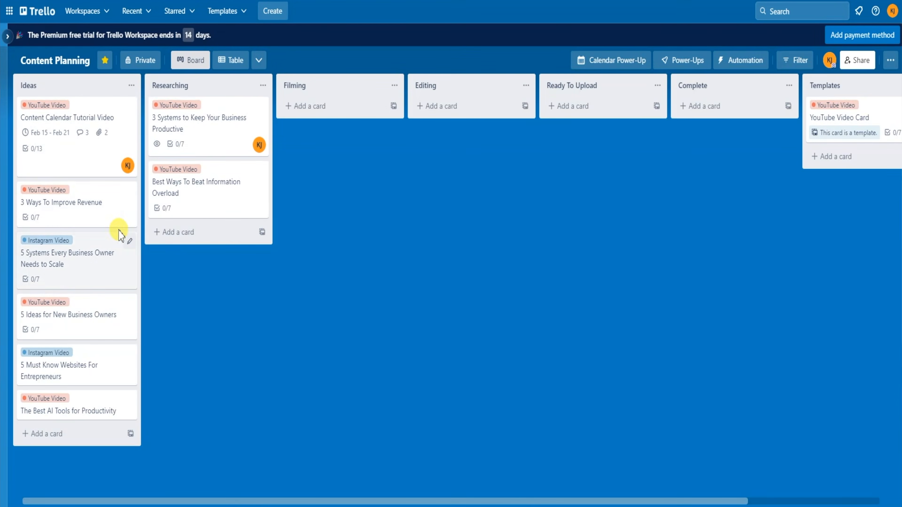
Step: Set the due date of the 3 Ways To Improve Revenue card to February 20, 2023
left_click(107, 210)
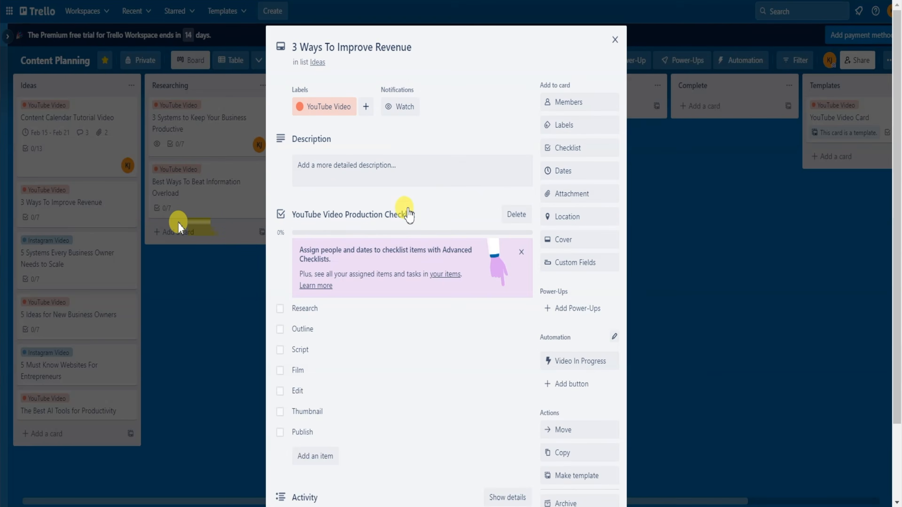
left_click(556, 162)
left_click(572, 166)
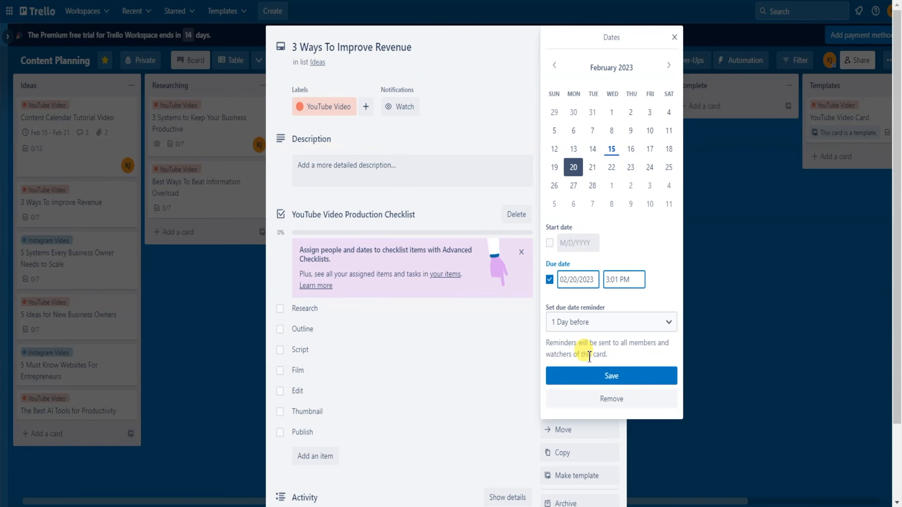
left_click(568, 376)
left_click(227, 318)
Step: Set the due date of the 5 Systems Every Business Owner Needs to Scale card to February 21, 2023
left_click(90, 280)
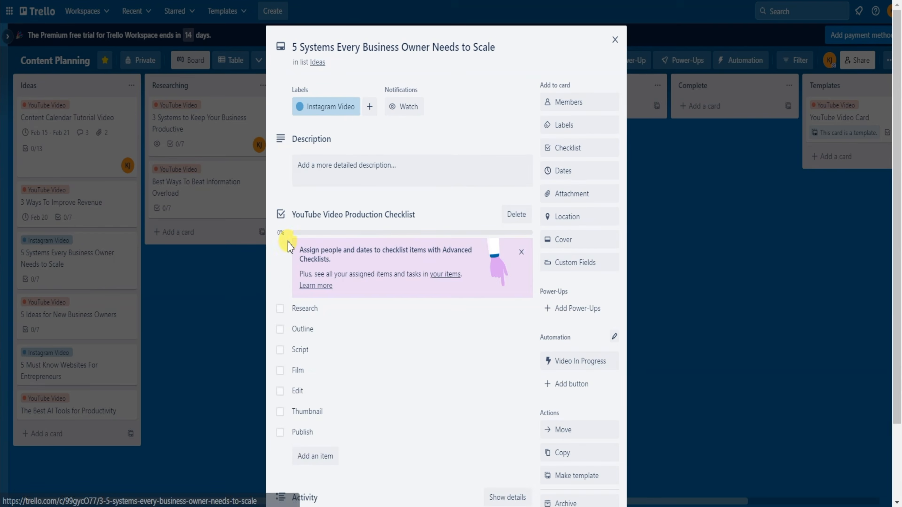
left_click(568, 170)
left_click(604, 376)
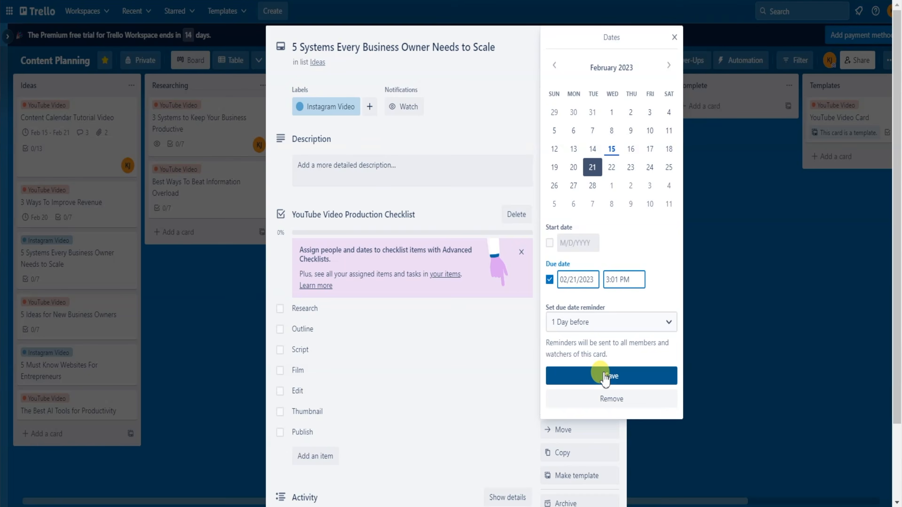
left_click(264, 323)
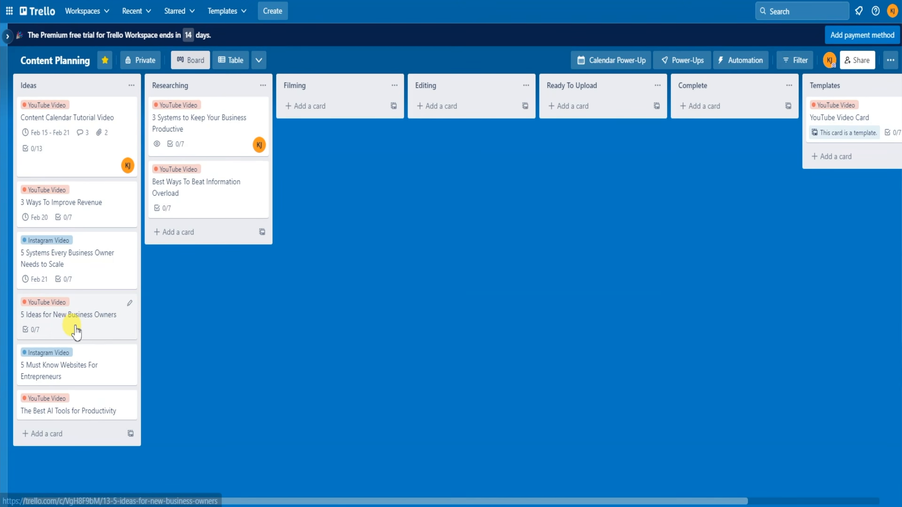
Step: Set the due date of the 5 Ideas for New Business Owners card to February 22, 2023
left_click(73, 315)
left_click(579, 164)
left_click(610, 168)
left_click(603, 375)
left_click(185, 360)
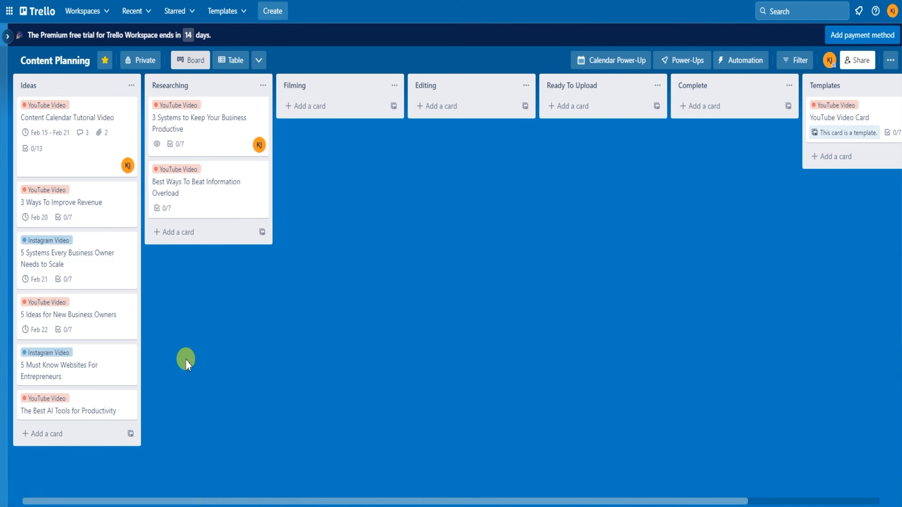
Step: Set the due date of the 5 Must Know Websites For Entrepreneurs card to February 23, 2023
left_click(93, 376)
left_click(564, 167)
left_click(631, 167)
left_click(605, 376)
key("Escape")
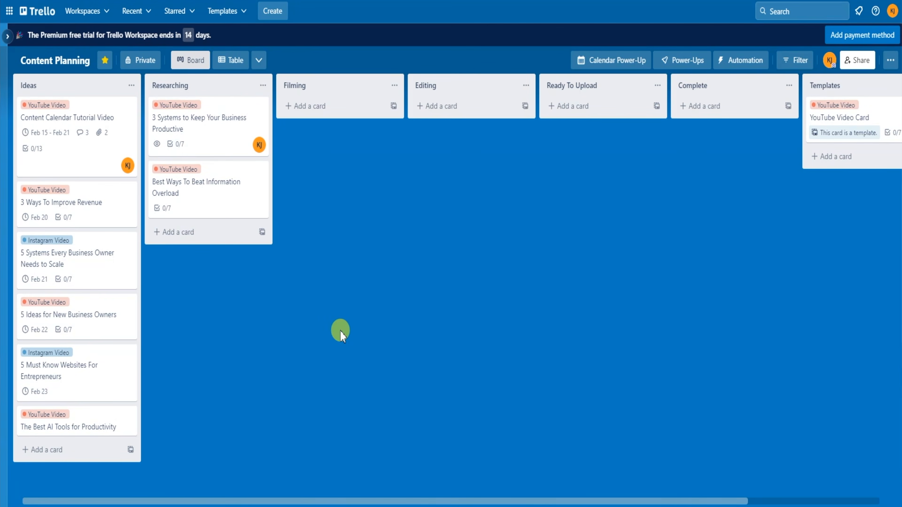
Step: Replace the board's Table view with the Calendar view and switch the board to Calendar
left_click(260, 62)
left_click(272, 157)
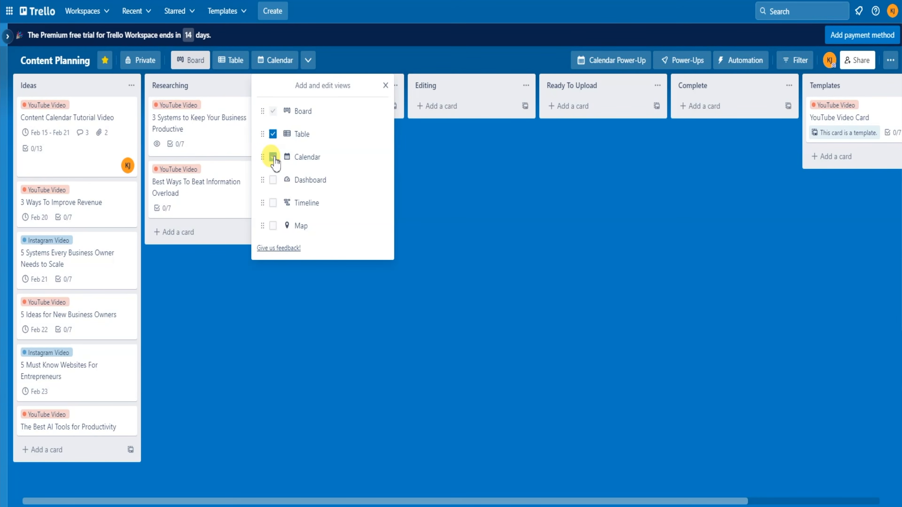
left_click(272, 134)
left_click(298, 157)
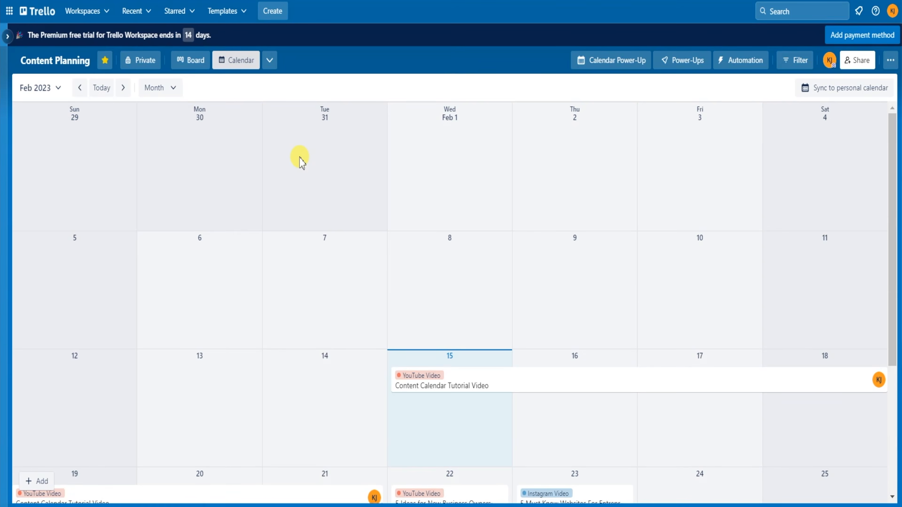
Step: Give the 5 Ideas for New Business Owners card a start date of 02/22/2023 and a due date of 02/23/2023
scroll(358, 227, "down", 5)
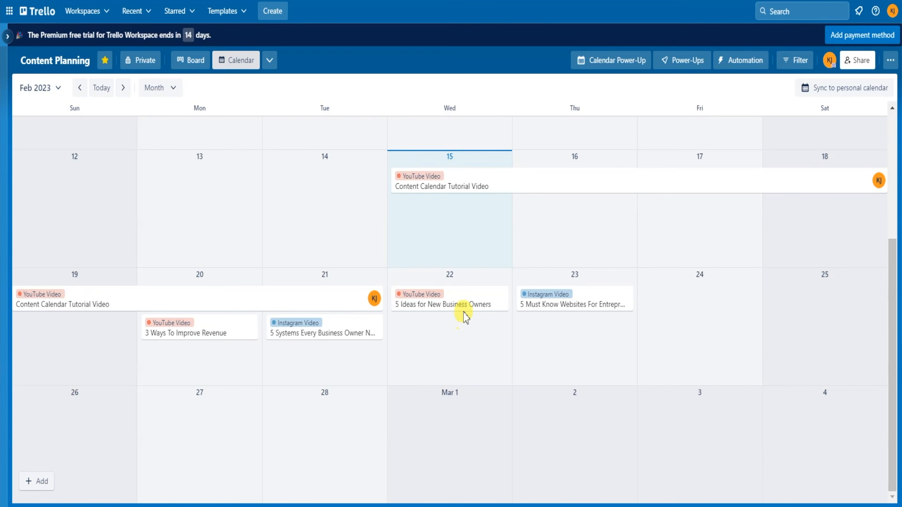
left_click(463, 299)
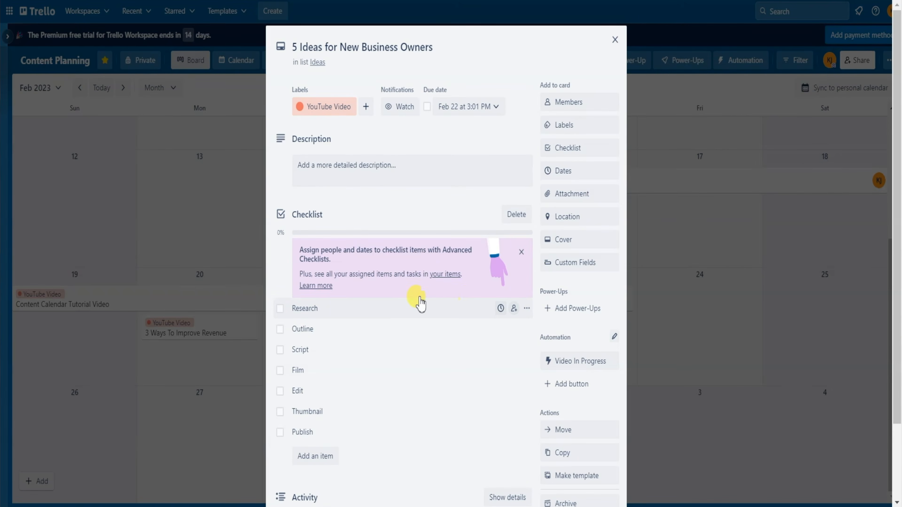
scroll(412, 299, "down", 3)
scroll(402, 294, "up", 3)
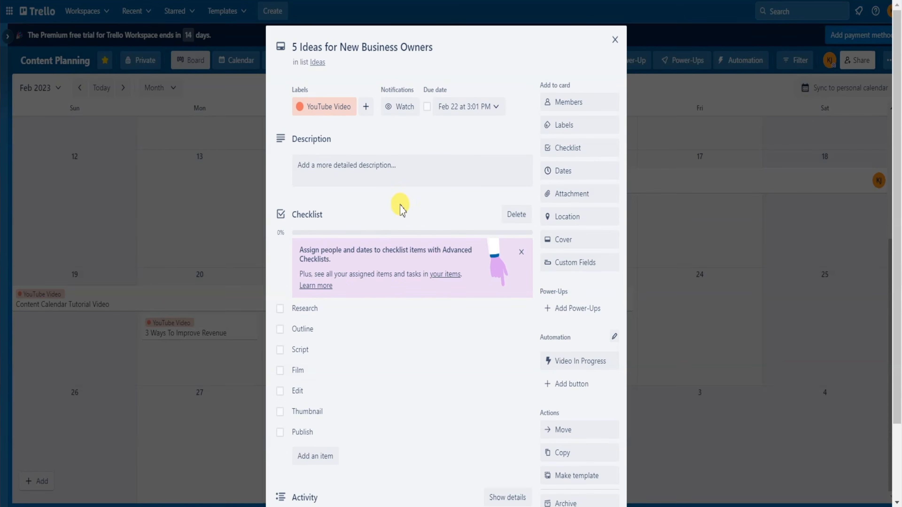
left_click(568, 171)
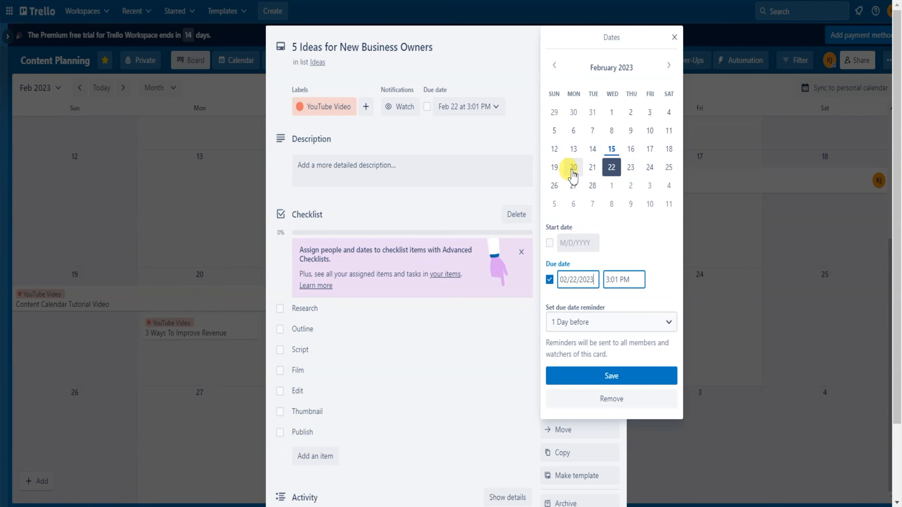
left_click(550, 243)
left_click(648, 172)
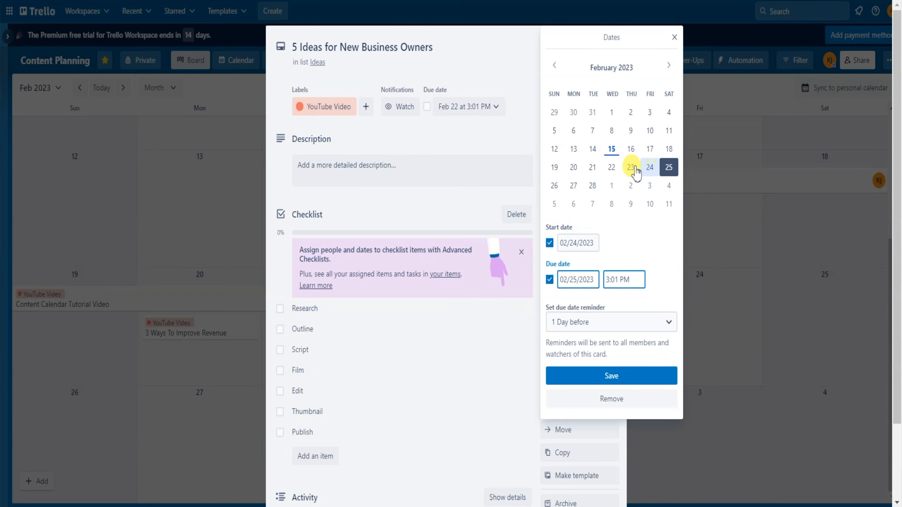
left_click(629, 168)
left_click(592, 380)
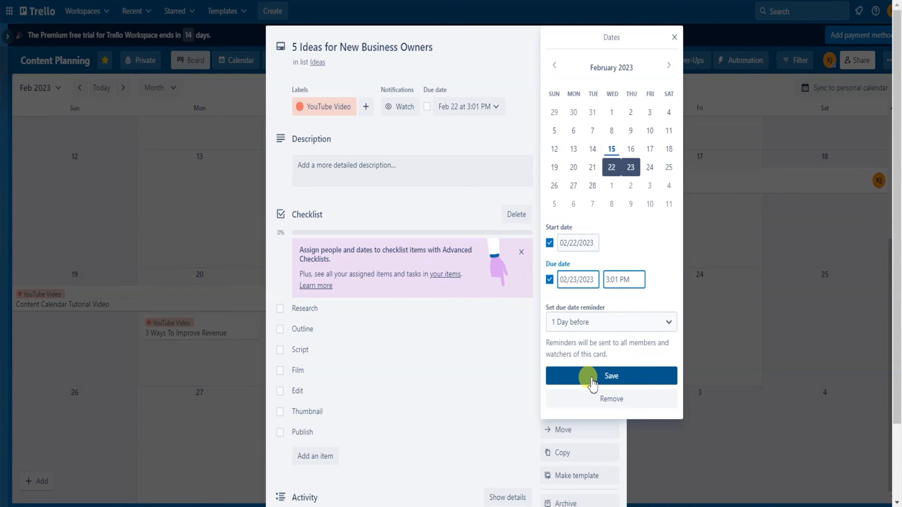
left_click(668, 293)
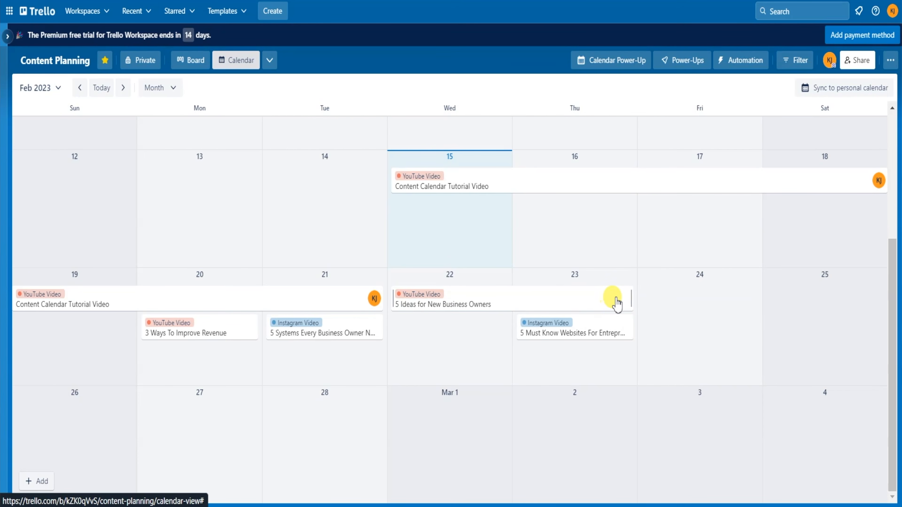
Step: Adjust the calendar spans so 5 Ideas for New Business Owners ends on February 23 and 5 Must Know Websites For Entrepreneurs ends on February 24
left_click_drag(631, 299, 688, 304)
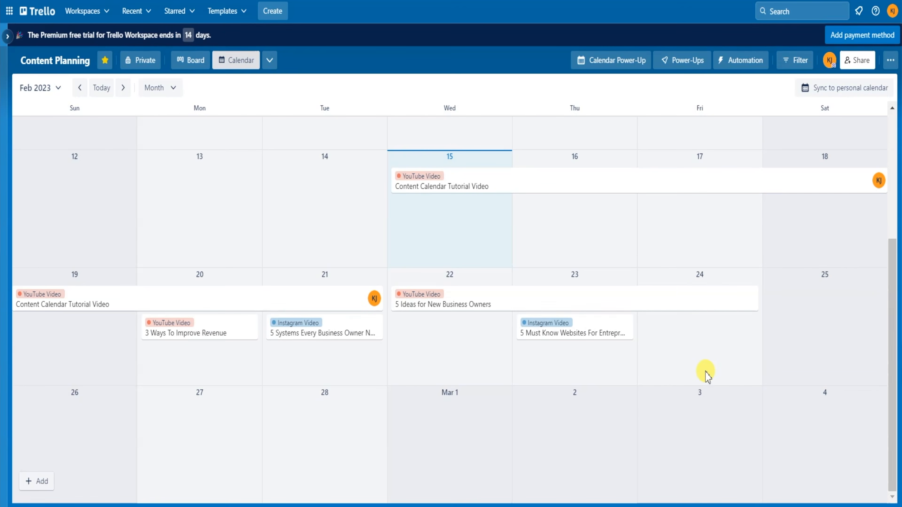
left_click_drag(755, 304, 756, 304)
left_click_drag(639, 296, 703, 334)
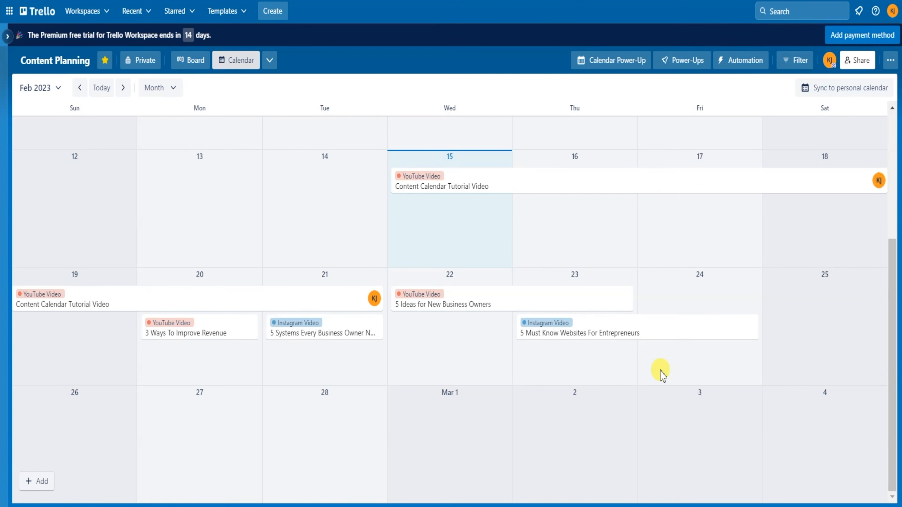
Step: Move 3 Ways To Improve Revenue to February 22 on the calendar, leaving 5 Systems Every Business Owner Needs to Scale on February 21
left_click_drag(344, 330, 449, 387)
left_click_drag(477, 336, 340, 337)
left_click_drag(244, 332, 426, 380)
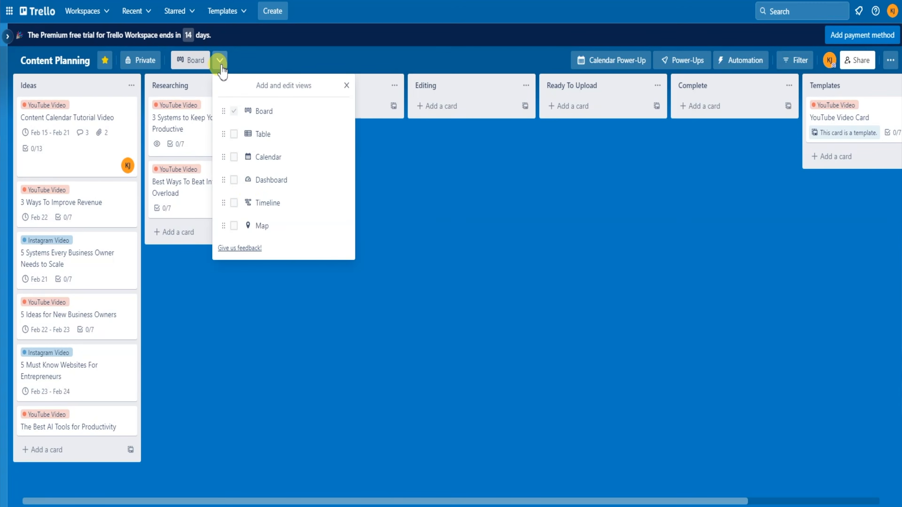
Step: Switch the board to Timeline view and look through the unscheduled cards of the Ideas and Researching lists
left_click(260, 208)
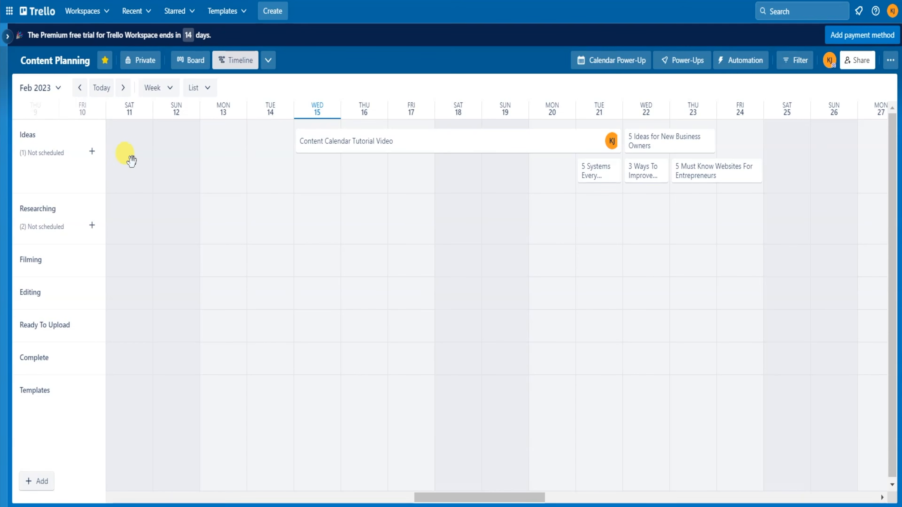
left_click_drag(291, 156, 445, 155)
left_click_drag(553, 156, 553, 156)
left_click(48, 160)
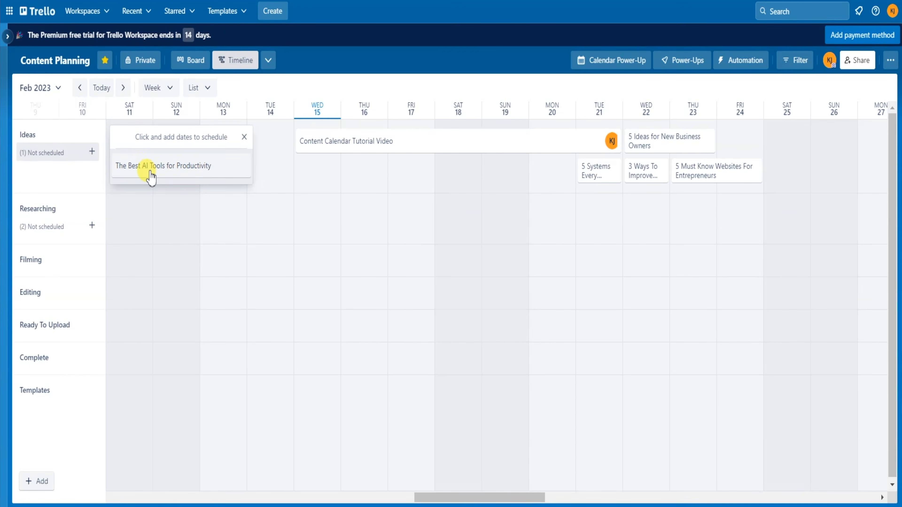
left_click(44, 227)
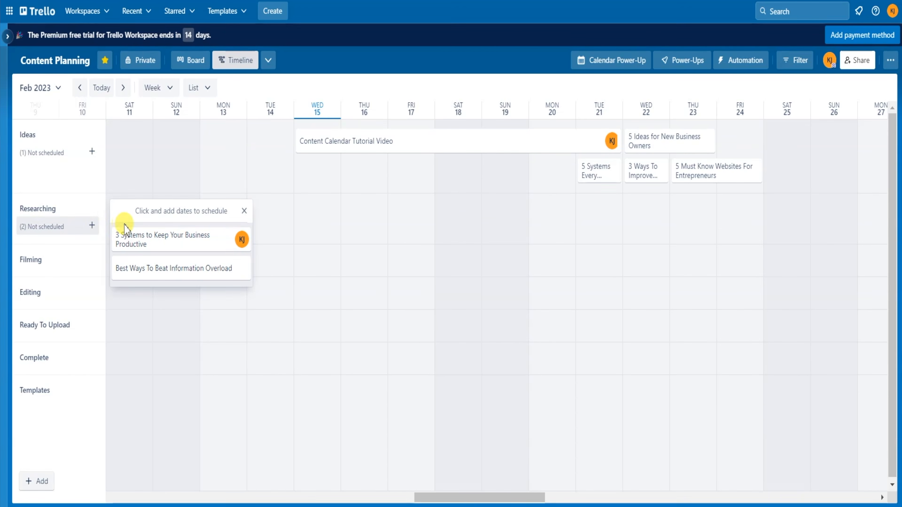
Step: Give the unscheduled The Best AI Tools for Productivity card a February 21 due date and move it to February 16 on the timeline
left_click(53, 161)
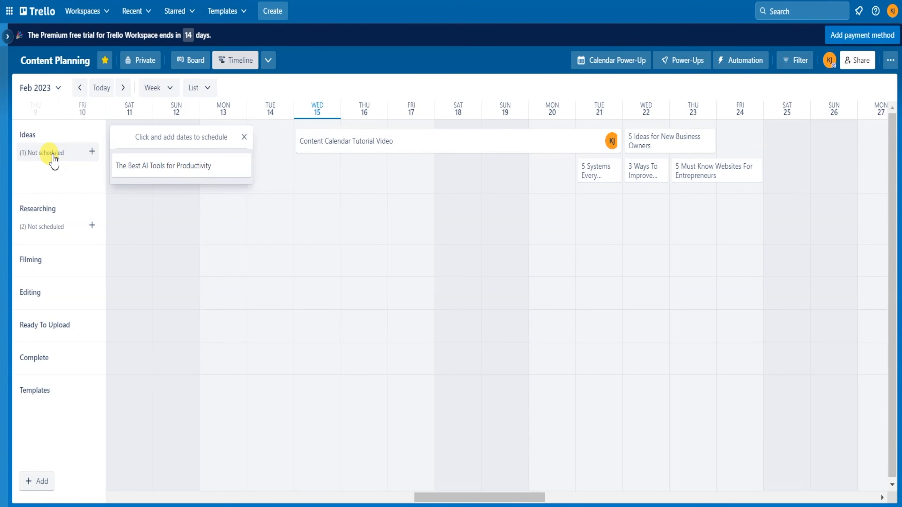
left_click(168, 170)
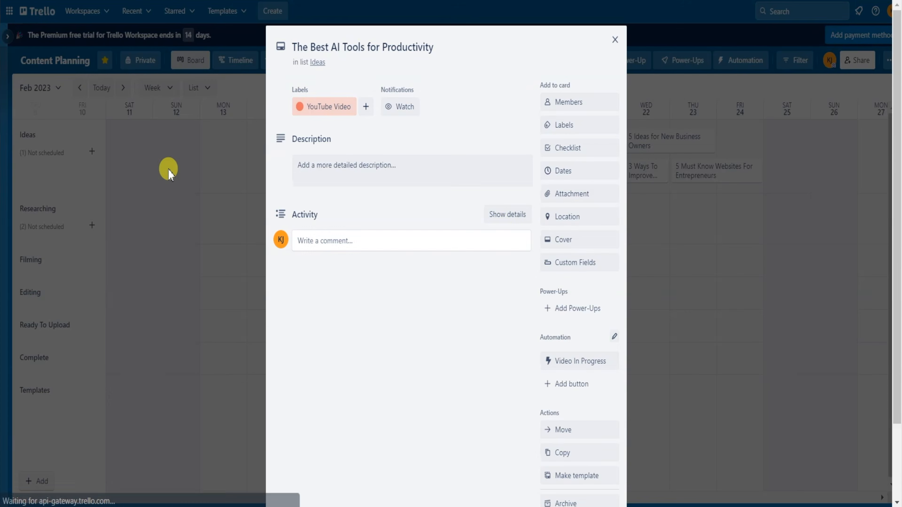
left_click(571, 177)
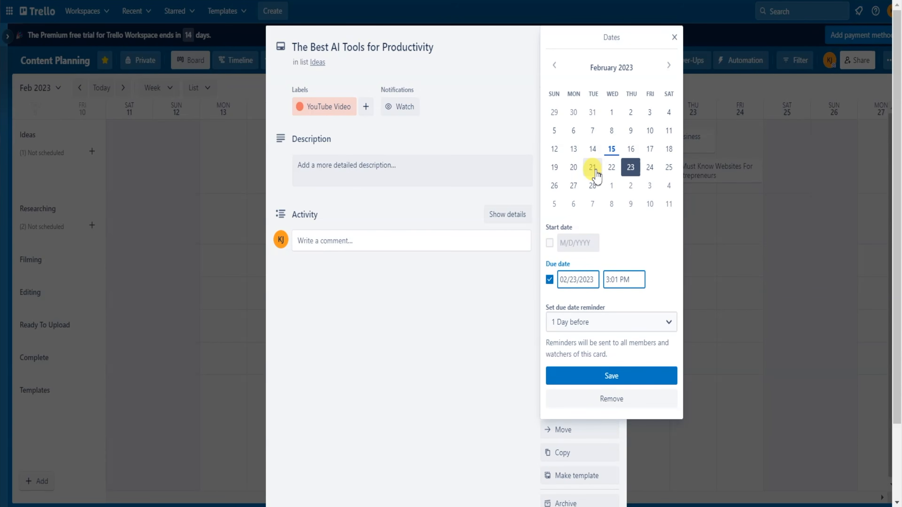
left_click(596, 375)
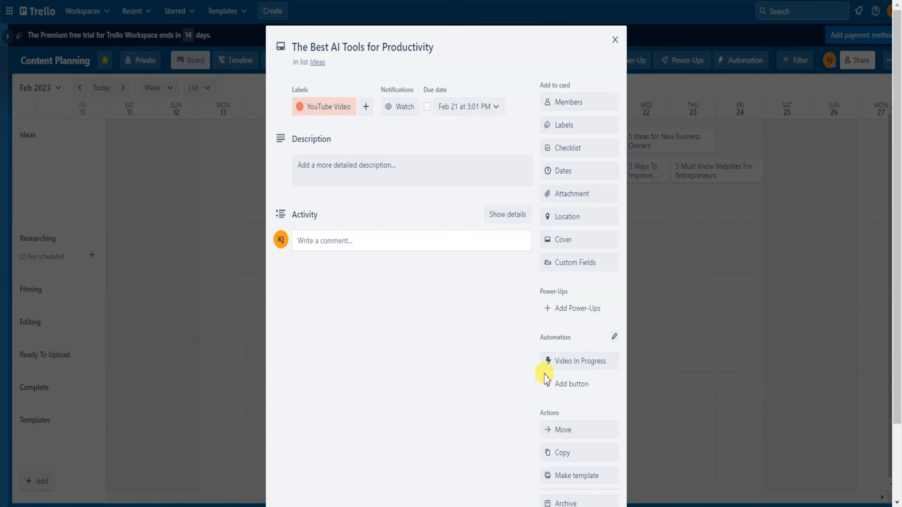
left_click(197, 327)
left_click_drag(578, 201, 388, 177)
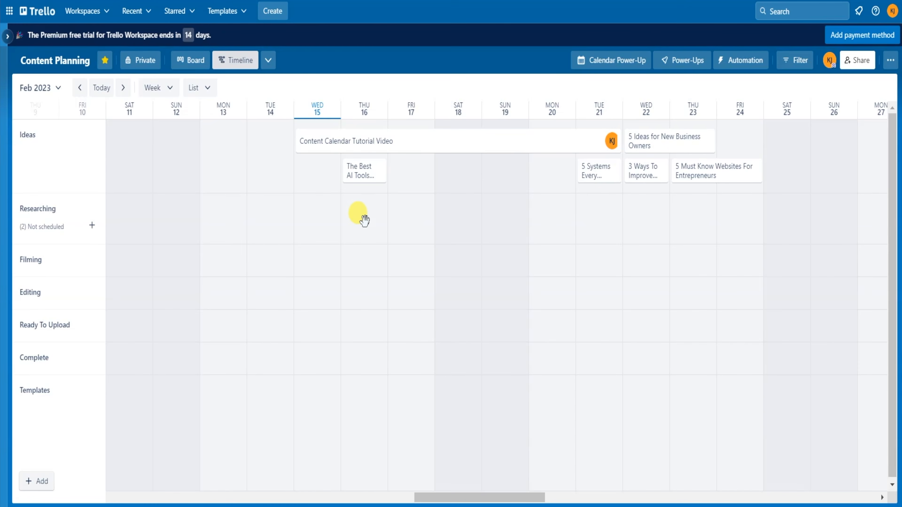
Step: Move The Best AI Tools for Productivity card from the Ideas list to the Researching list and close the card
left_click(368, 177)
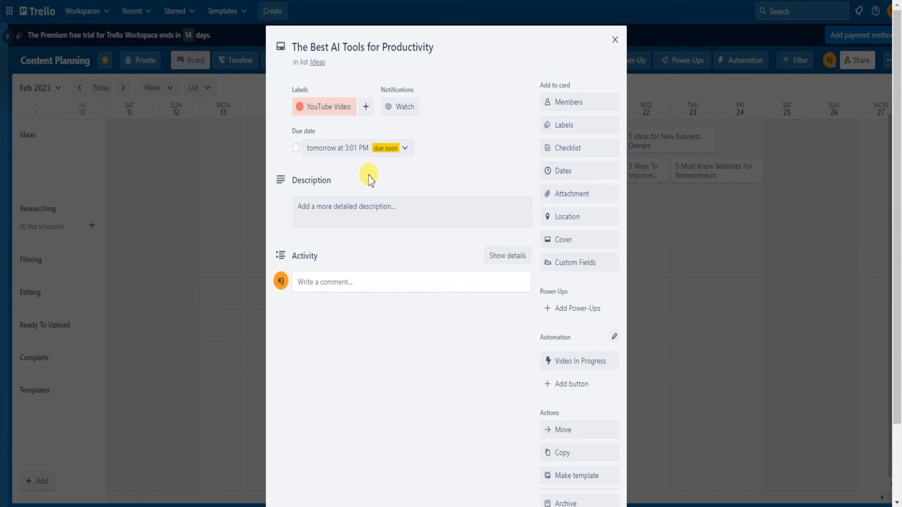
left_click(317, 62)
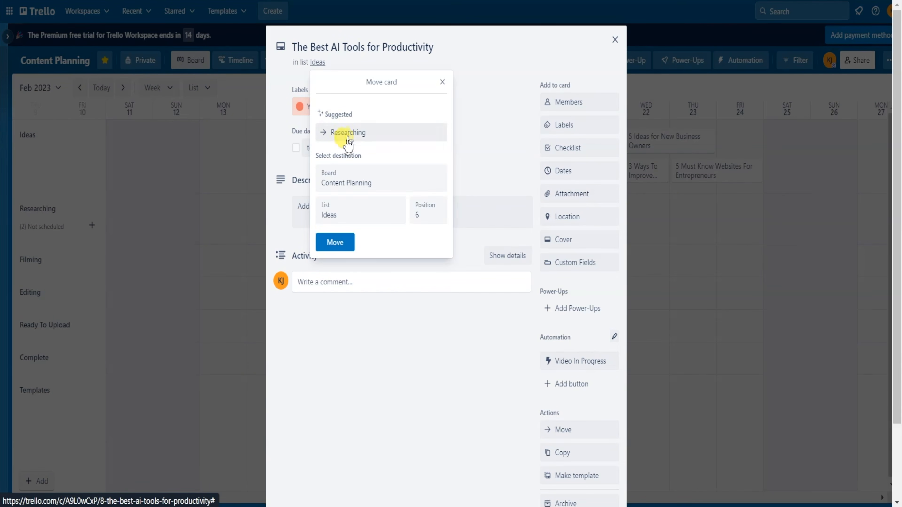
left_click(370, 135)
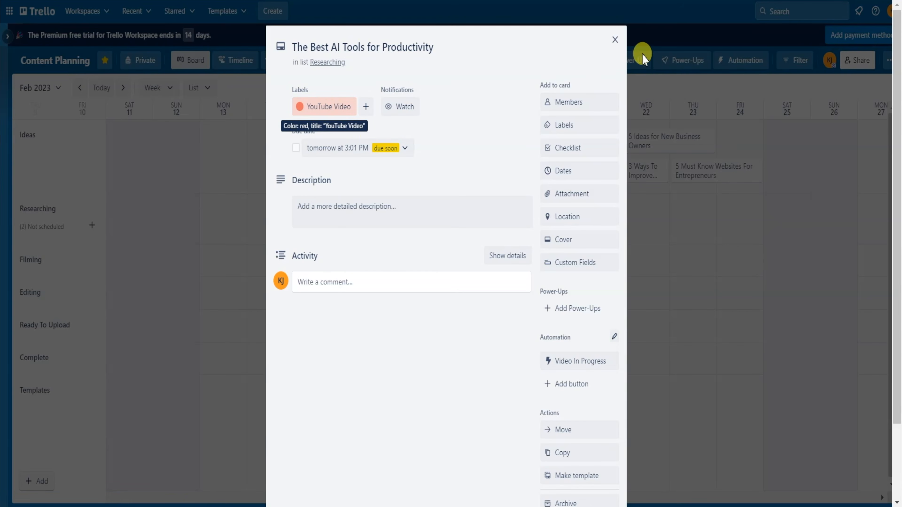
left_click(615, 40)
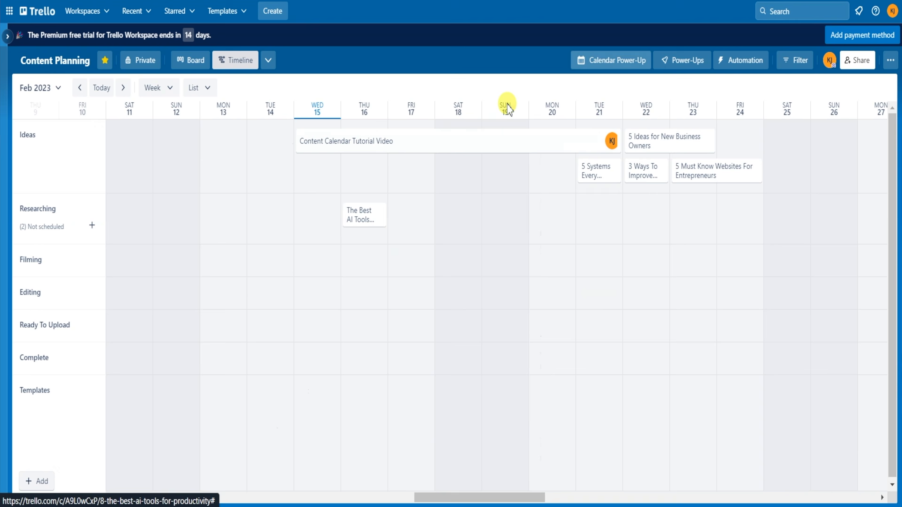
Step: Review The Best AI Tools for Productivity card's production checklist and reschedule the card on the timeline to span February 20 to February 23
left_click(358, 222)
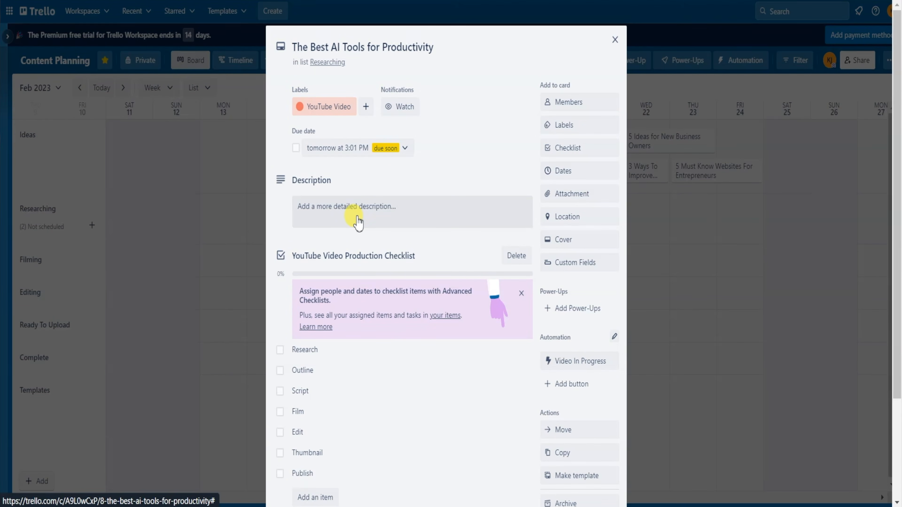
left_click(613, 42)
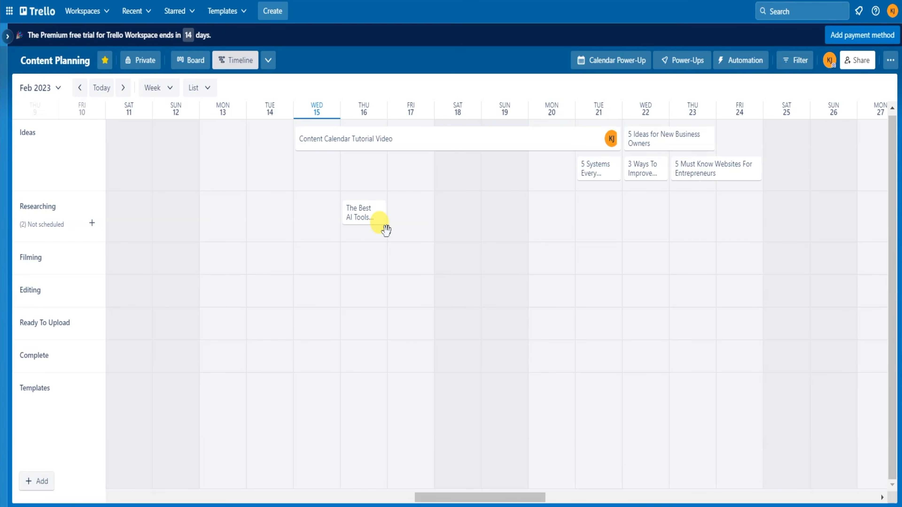
left_click_drag(385, 215, 489, 216)
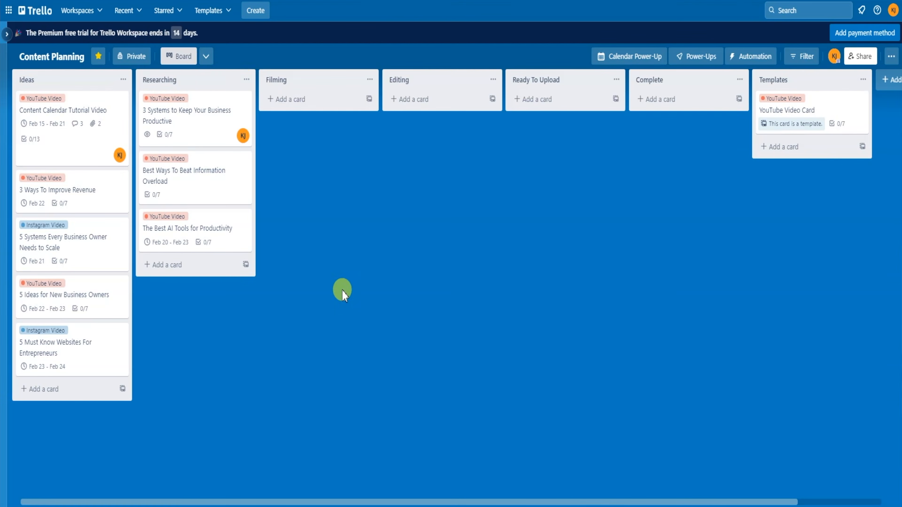
Step: Switch the board to Dashboard view and examine its charts of cards per list, due date, member and label
left_click(206, 56)
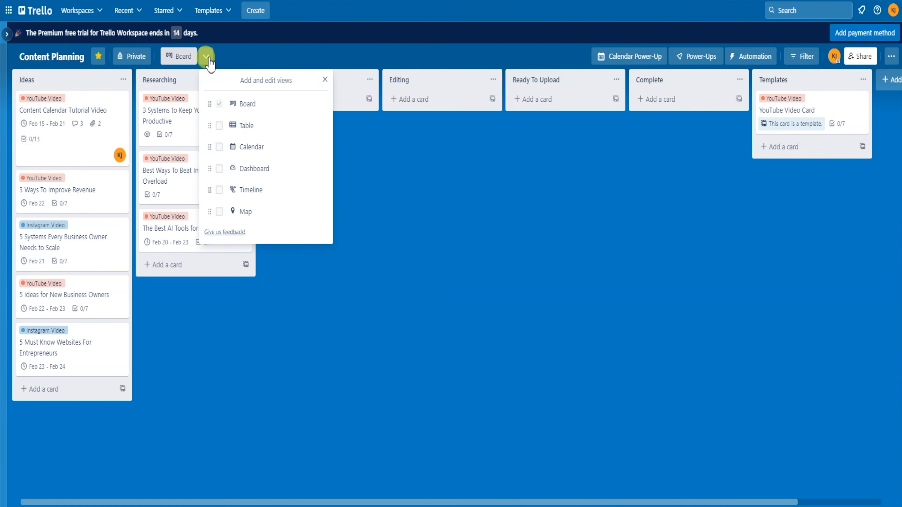
left_click(270, 170)
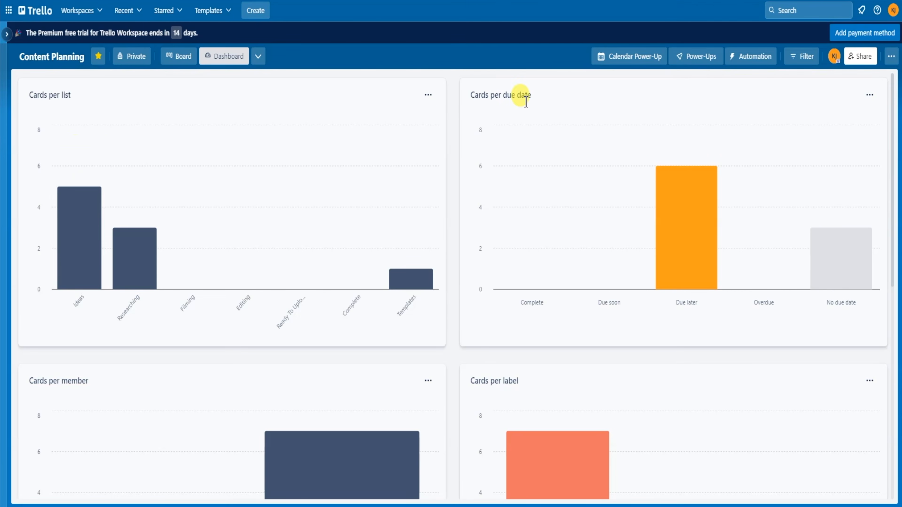
scroll(248, 276, "down", 5)
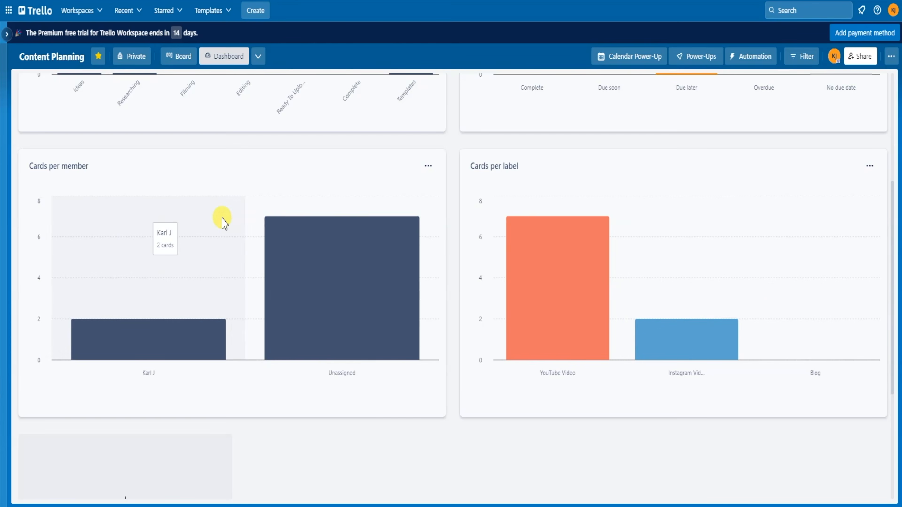
scroll(222, 220, "up", 5)
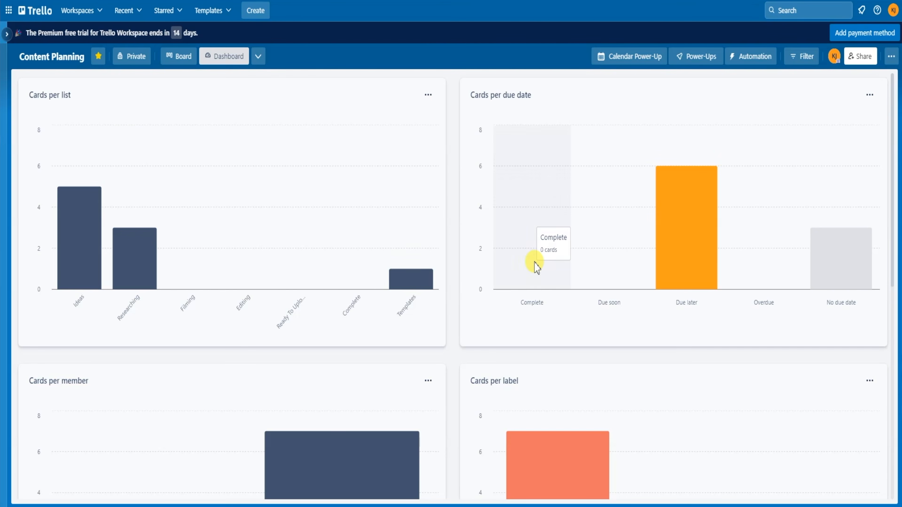
Step: Add a pie chart tile of the Cards per list type to the dashboard
scroll(228, 227, "down", 10)
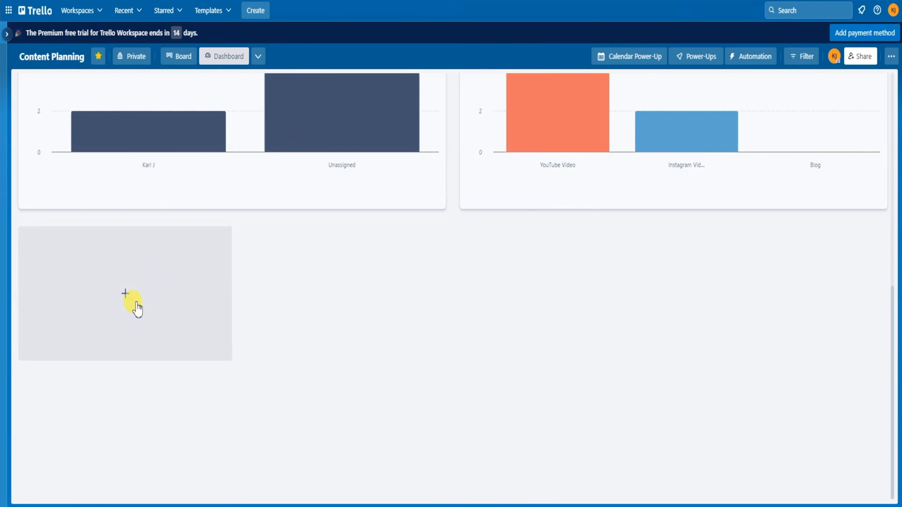
left_click(162, 297)
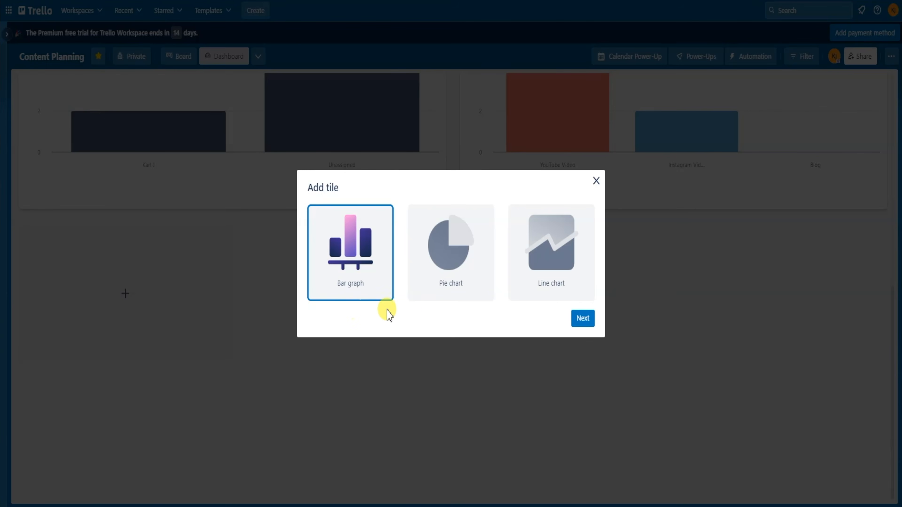
left_click(446, 255)
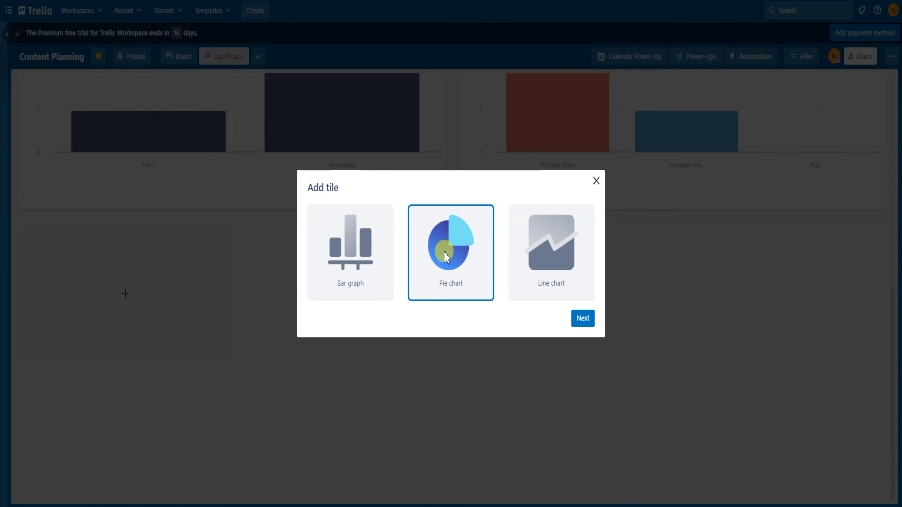
left_click(582, 319)
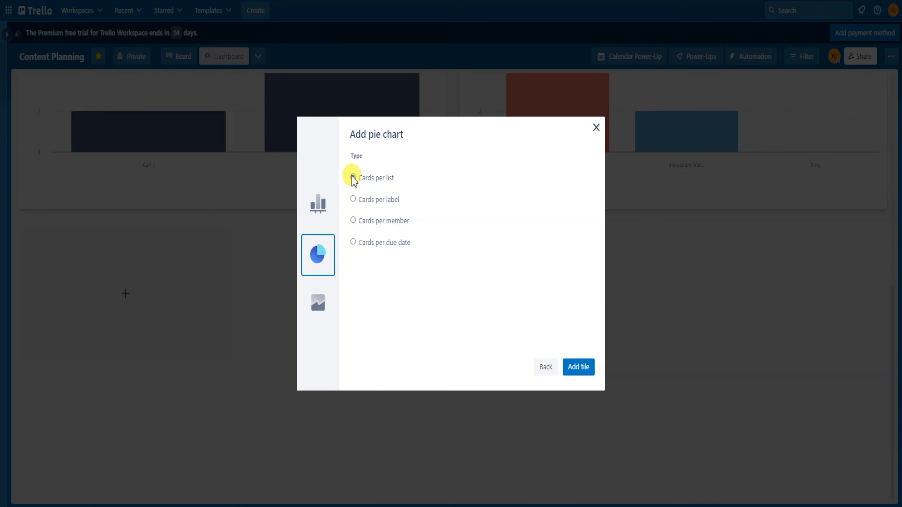
left_click(575, 373)
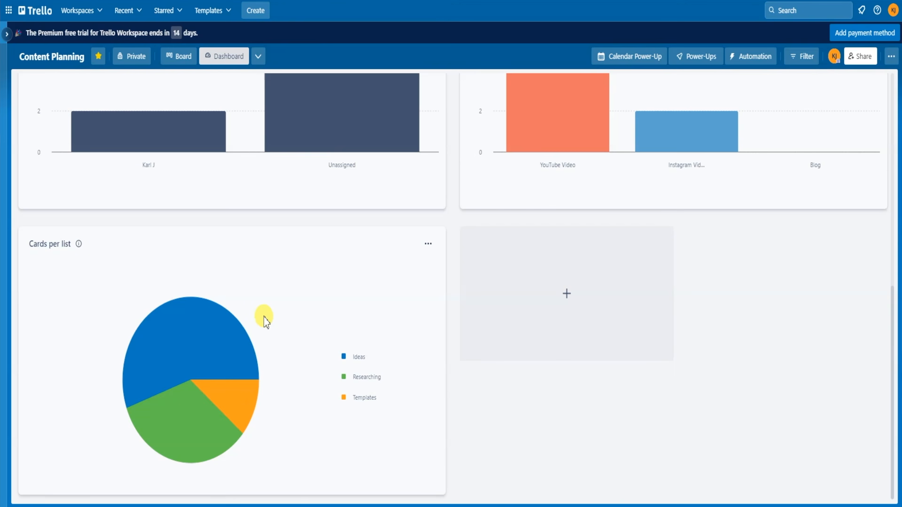
Step: Examine the segments of the Cards per list pie chart and compare them with the other dashboard charts
mouse_move(182, 350)
mouse_move(177, 415)
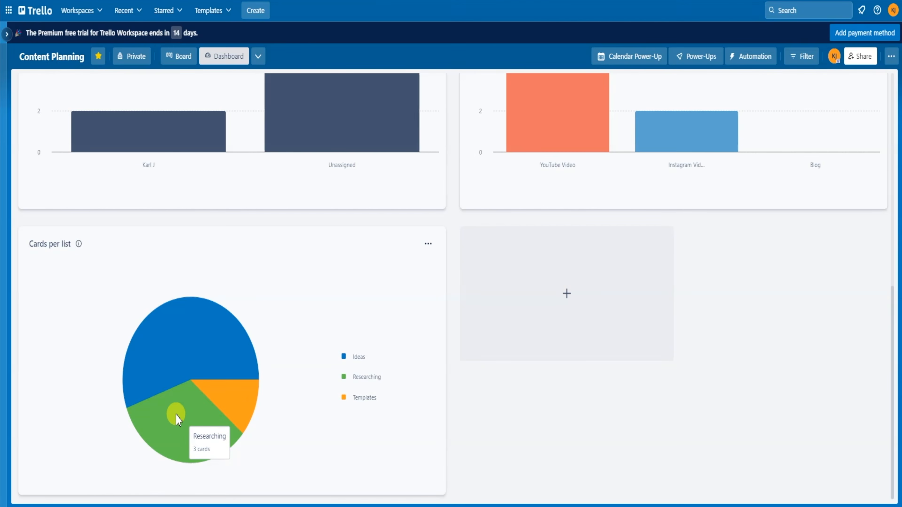
mouse_move(224, 395)
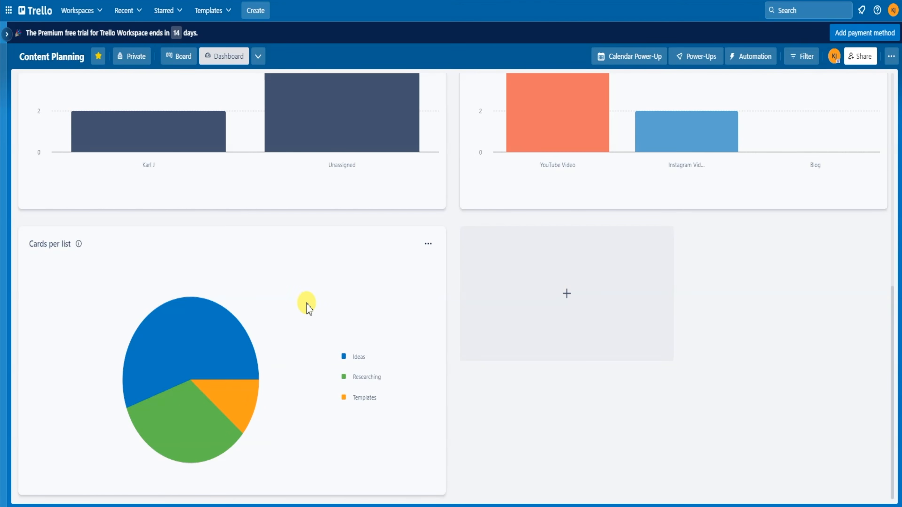
scroll(306, 246, "up", 10)
mouse_move(164, 278)
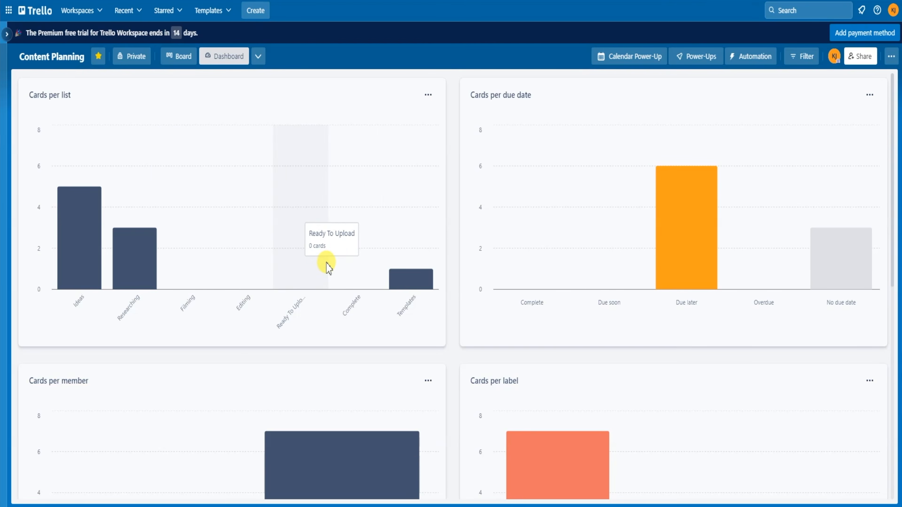
scroll(324, 263, "down", 10)
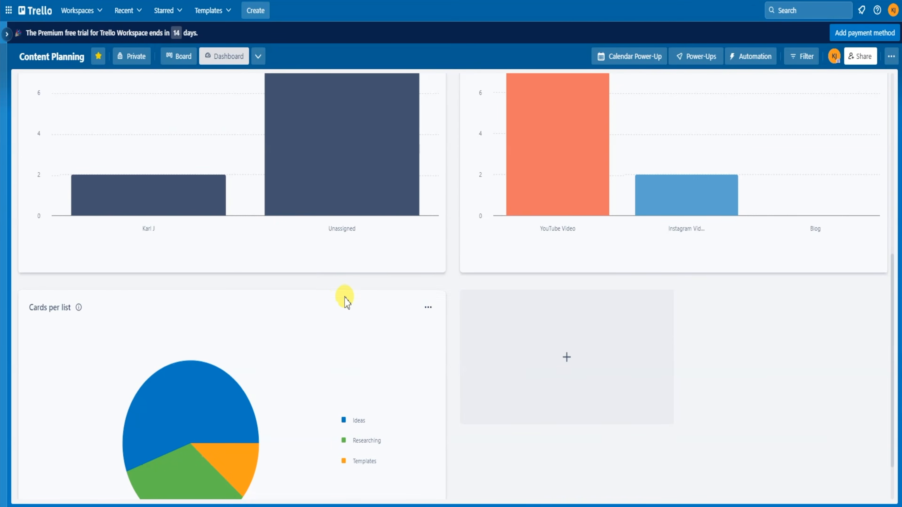
scroll(345, 300, "down", 2)
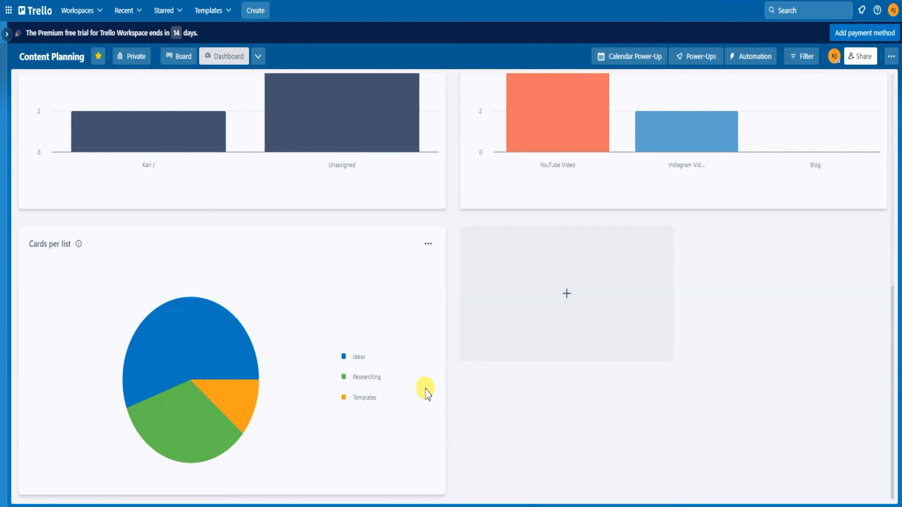
scroll(426, 390, "up", 12)
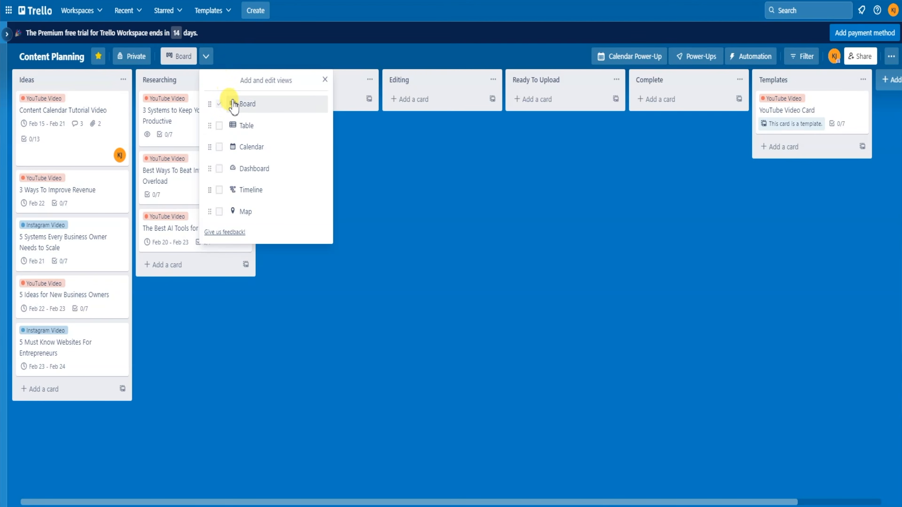
Step: Switch the board to Table view and inspect the title, list and label editing options for the Content Calendar Tutorial Video card
left_click(245, 125)
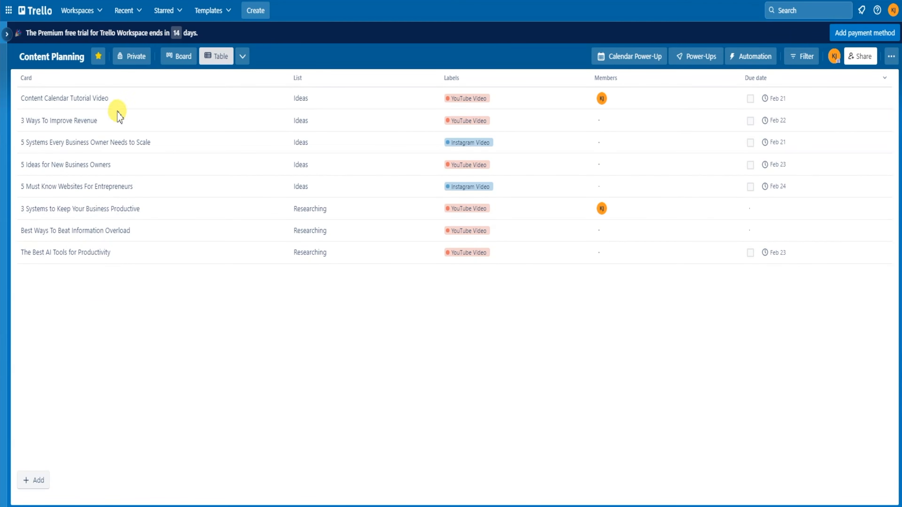
left_click(280, 101)
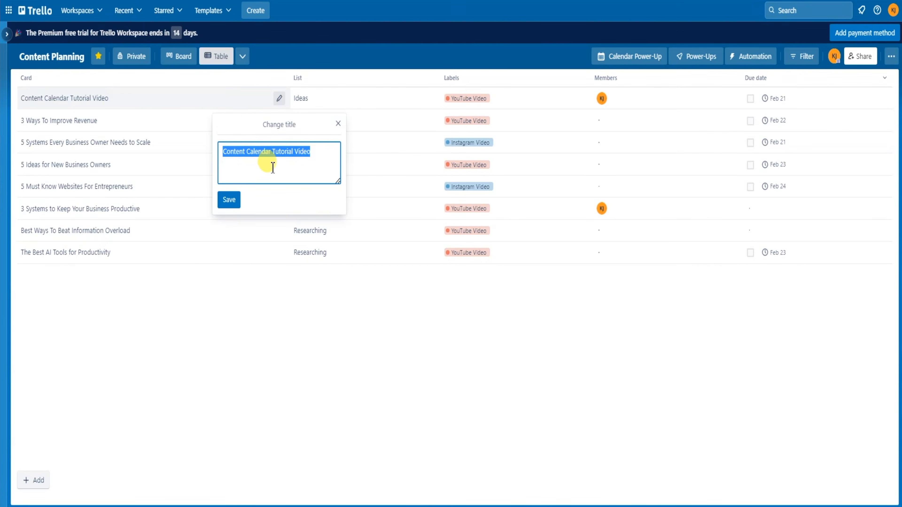
left_click(229, 200)
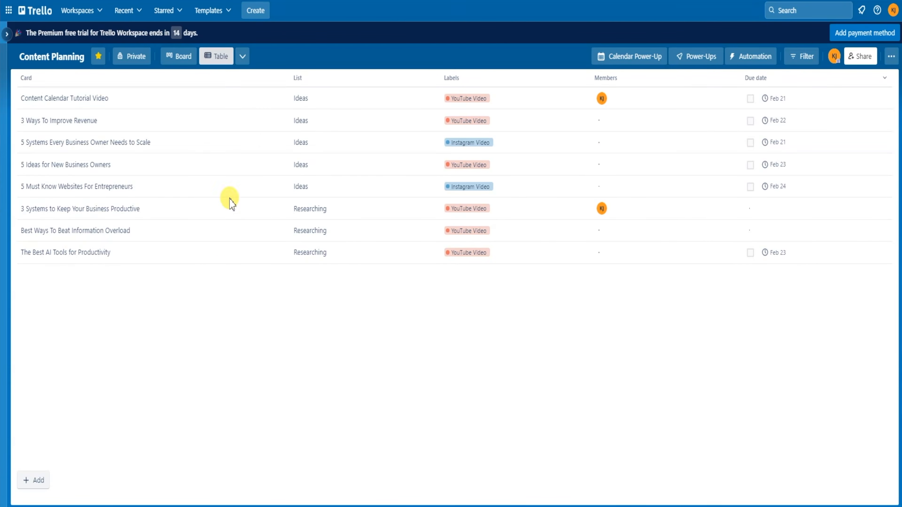
left_click(310, 101)
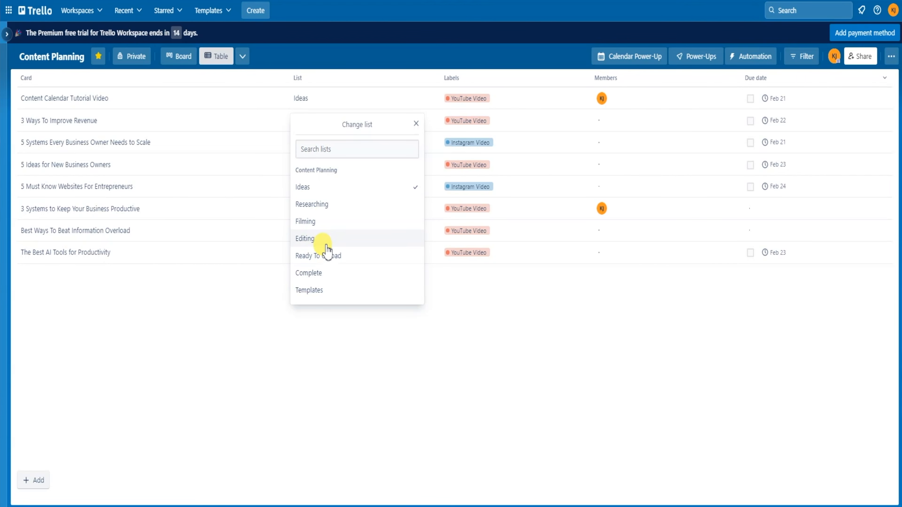
left_click(374, 343)
left_click(506, 103)
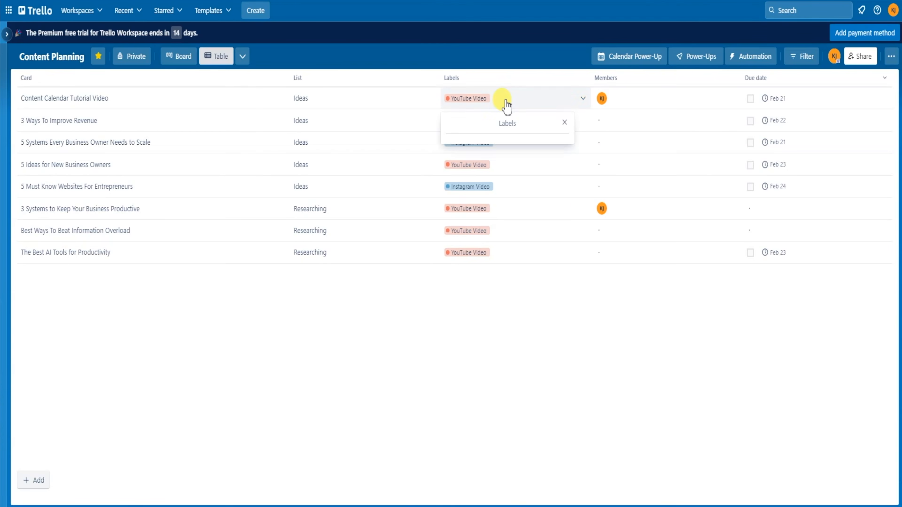
left_click(408, 341)
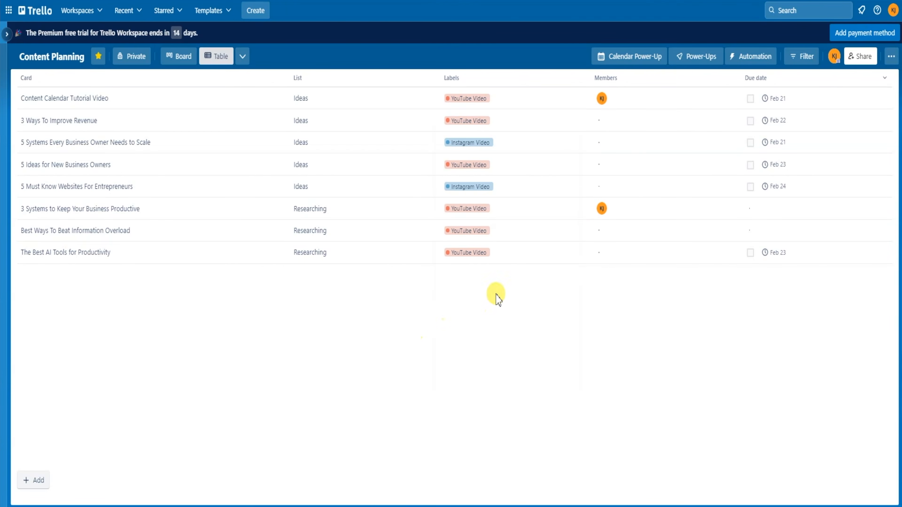
Step: Assign the board member to the 3 Ways To Improve Revenue card from its table row
left_click(644, 124)
left_click(625, 215)
left_click(620, 350)
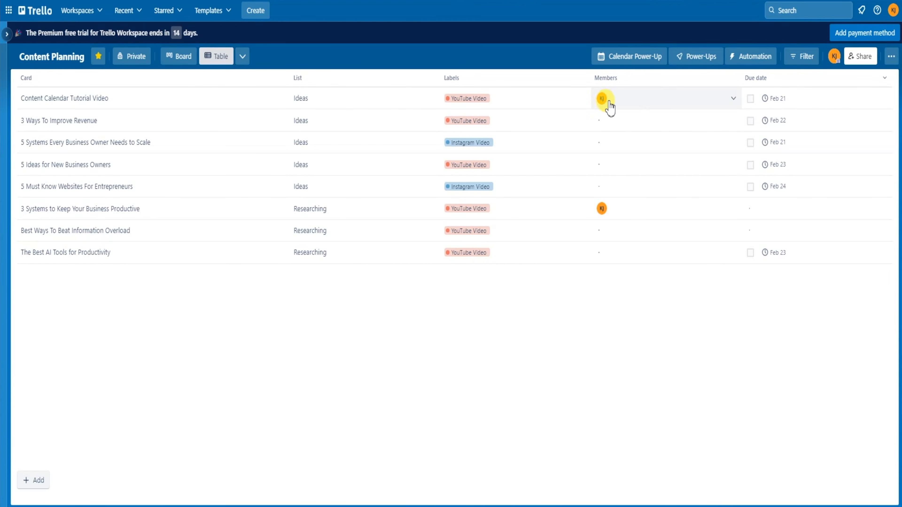
left_click(600, 122)
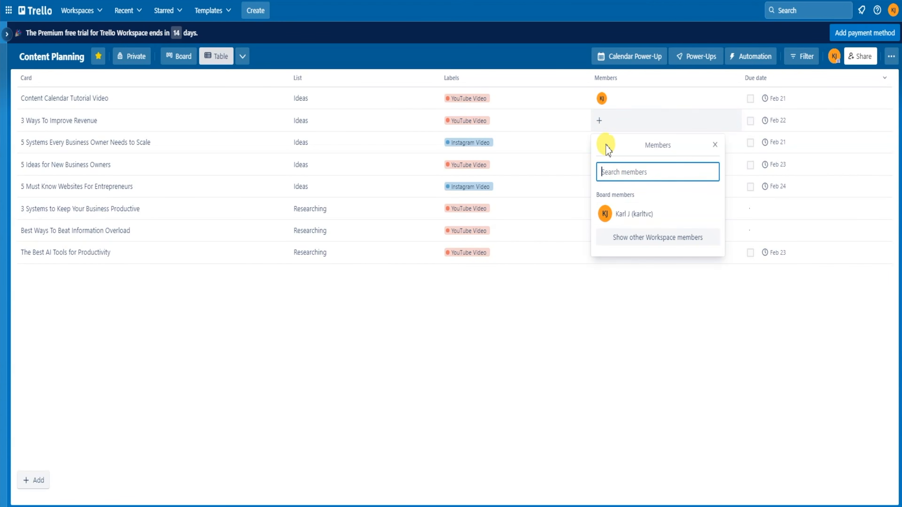
left_click(611, 220)
left_click(618, 354)
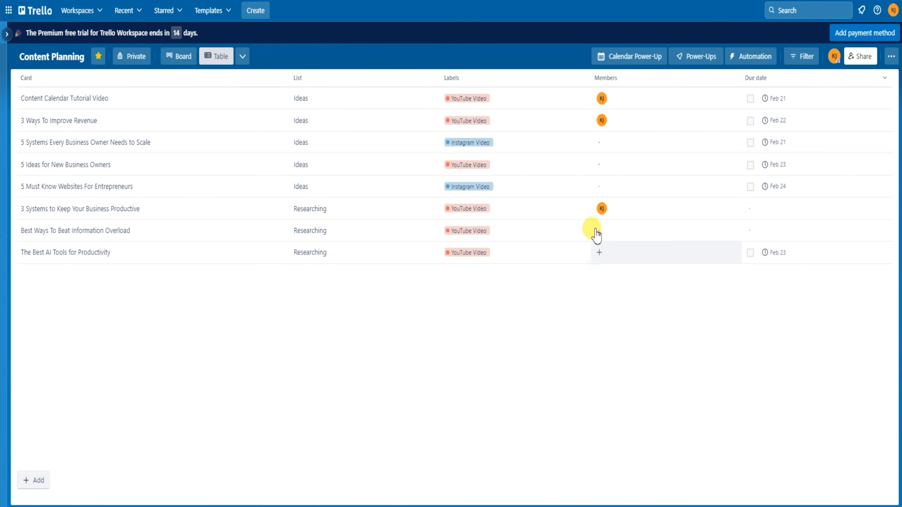
Step: Mark Outline and Script as done in the 3 Ways To Improve Revenue card's YouTube Video Production Checklist and close the card
left_click(73, 121)
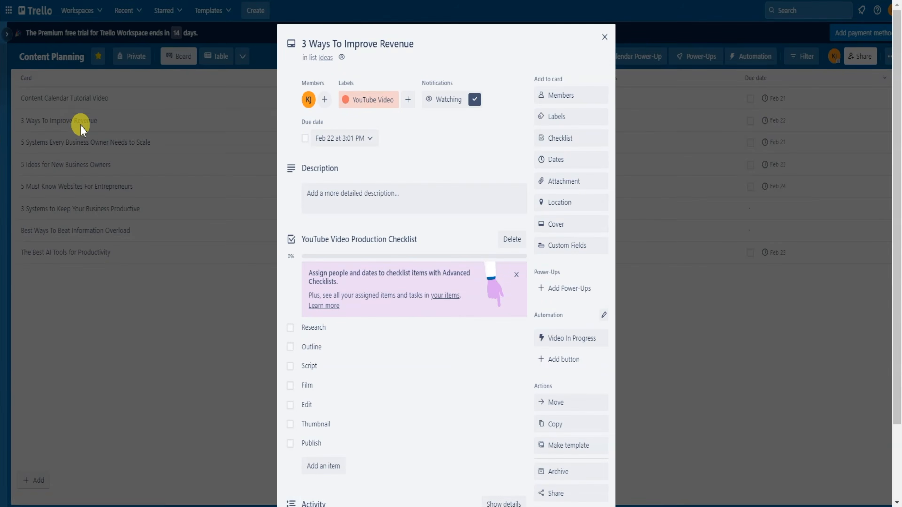
scroll(391, 291, "down", 3)
scroll(383, 249, "up", 3)
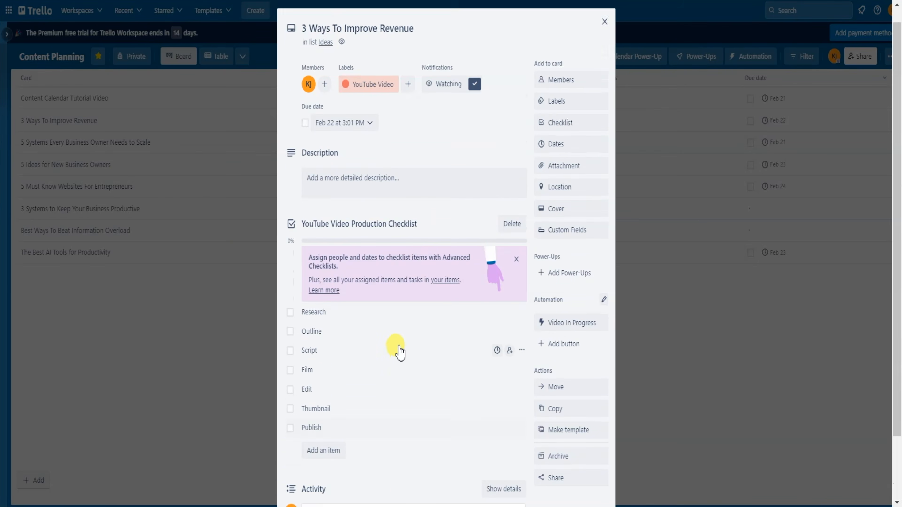
left_click(290, 366)
left_click(290, 346)
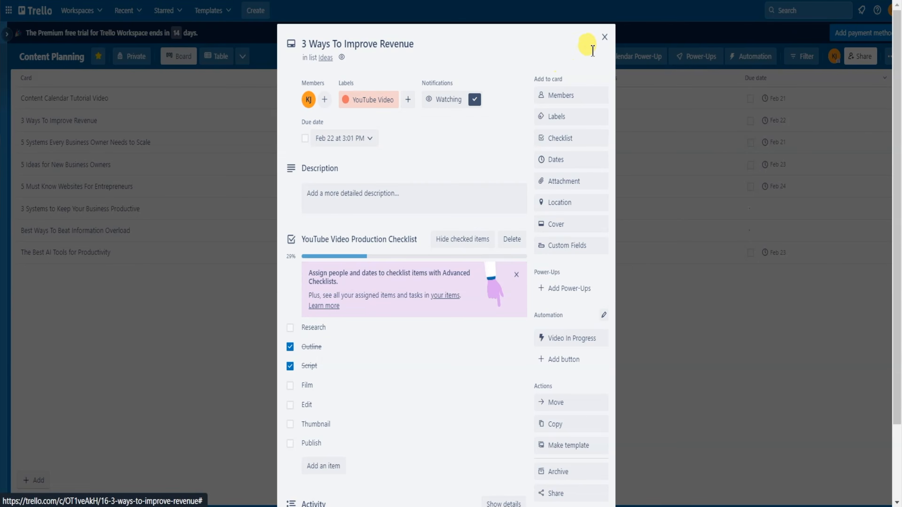
left_click(604, 37)
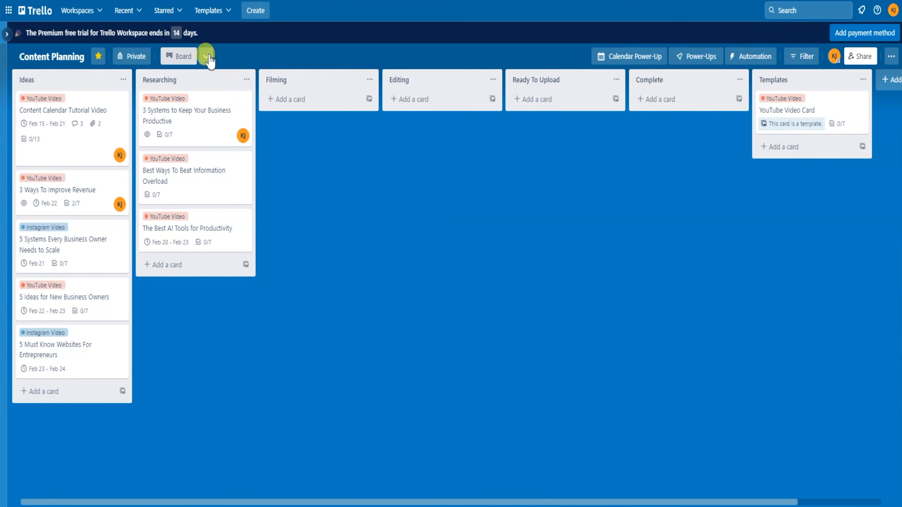
Step: Open the board's Map view, look over the area around New York, and return to Board view
left_click(206, 57)
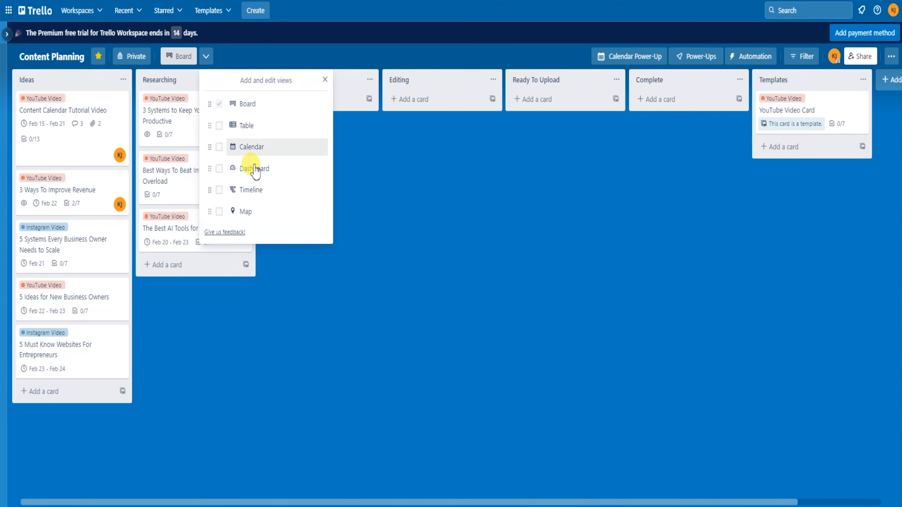
left_click(250, 213)
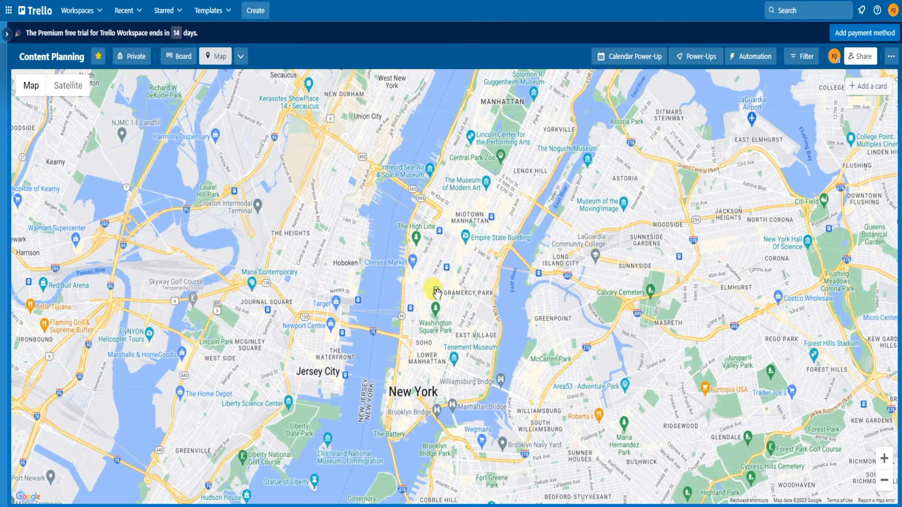
scroll(427, 327, "down", 5)
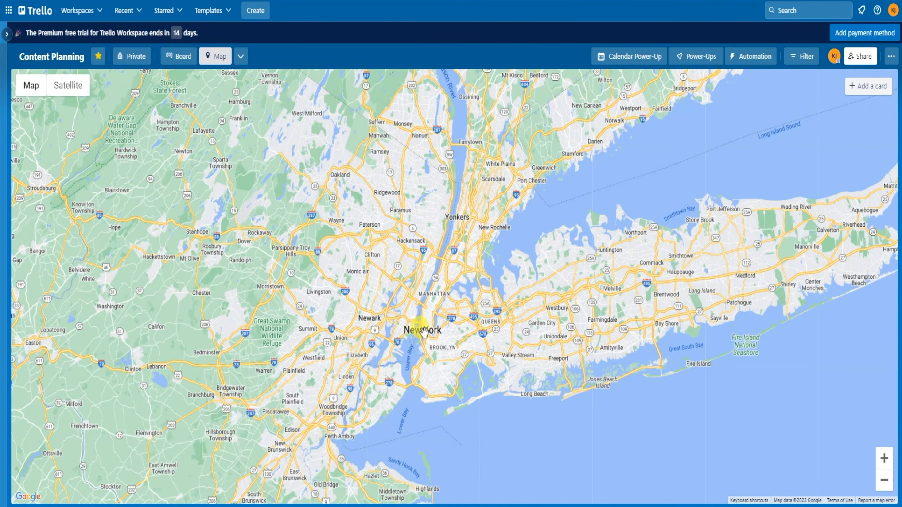
left_click(177, 56)
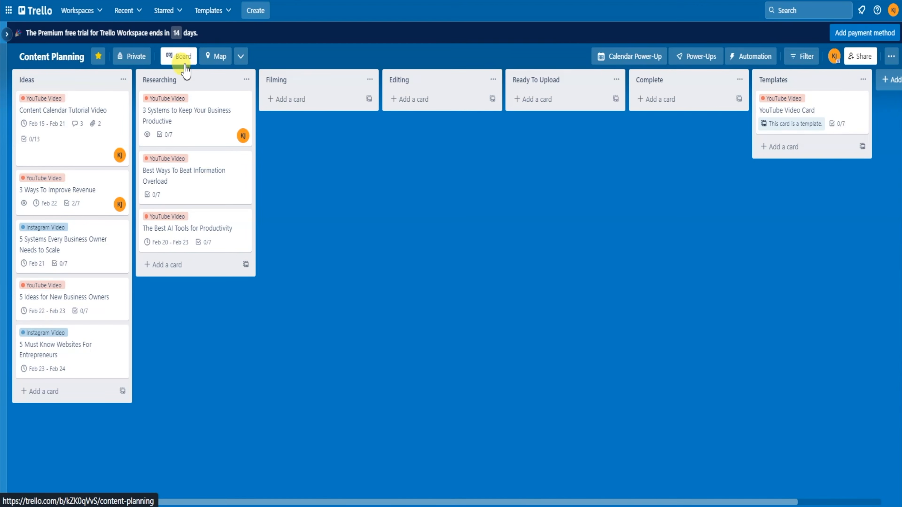
Step: Add the location New York, NY, USA to the 3 Systems to Keep Your Business Productive card
left_click(198, 132)
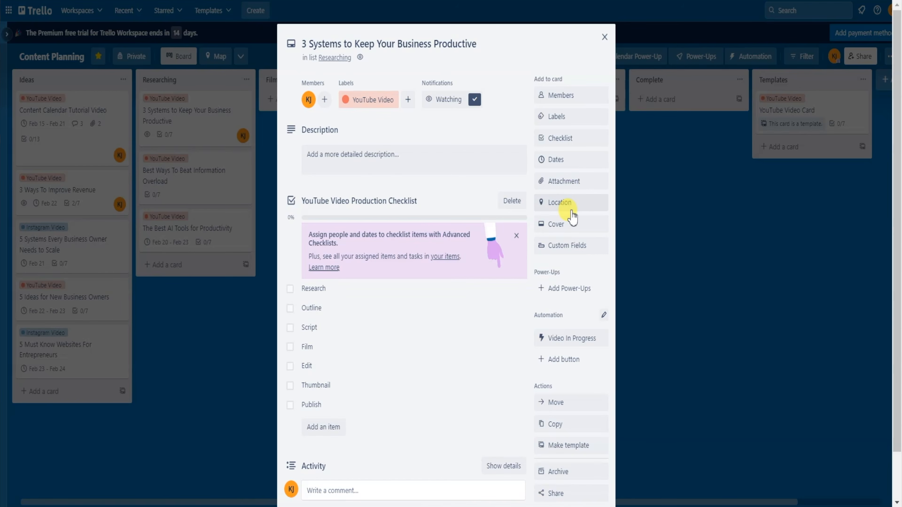
left_click(579, 204)
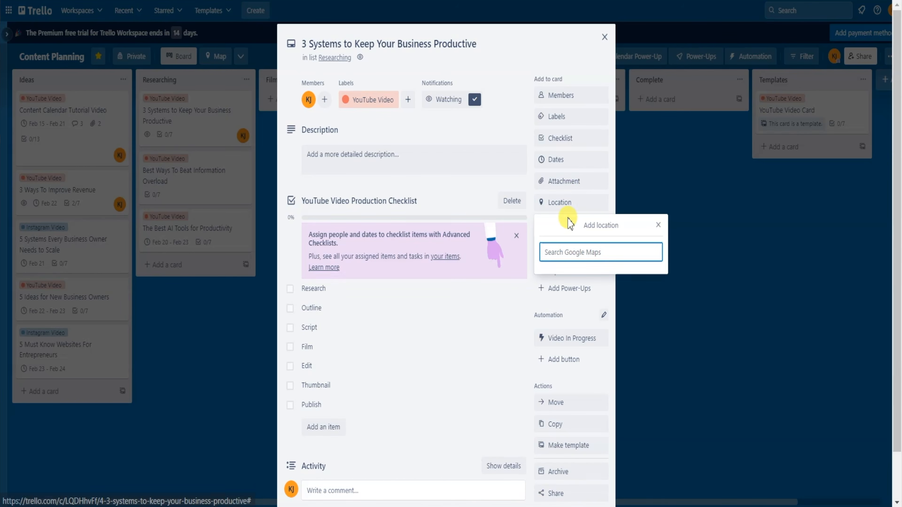
type("new")
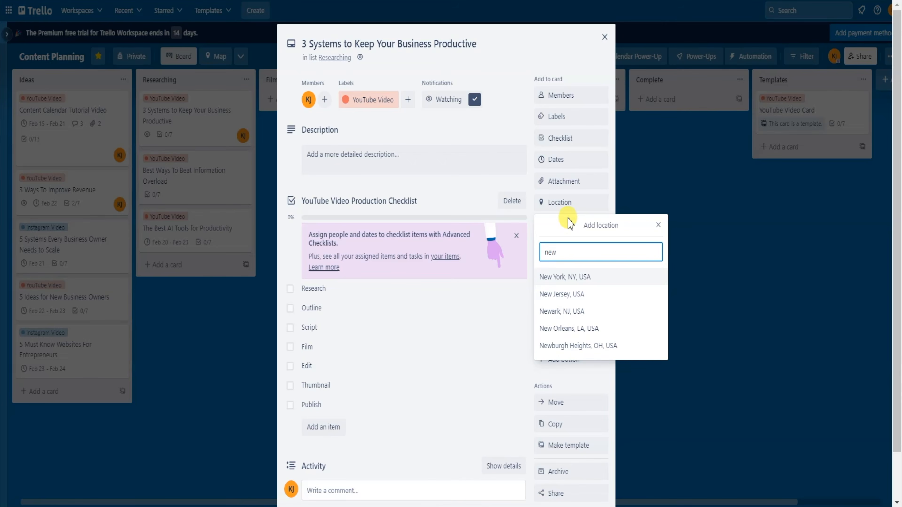
left_click(569, 277)
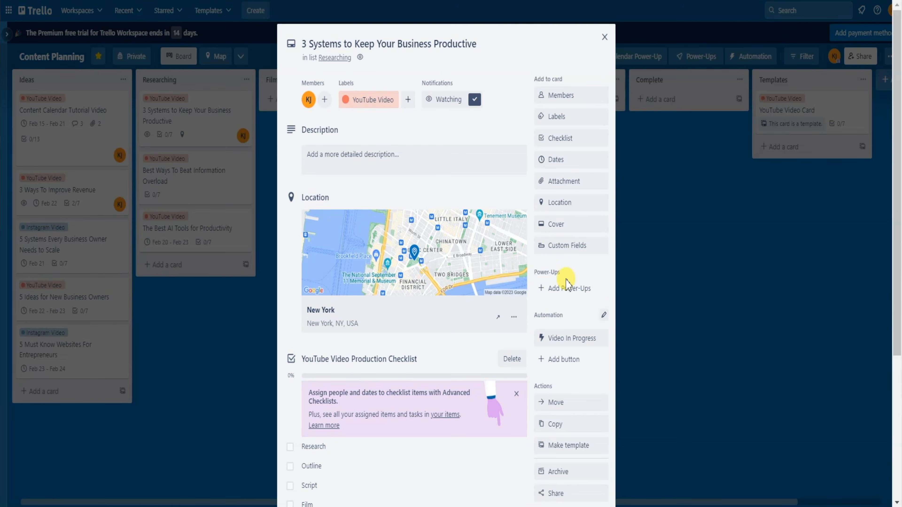
left_click(604, 37)
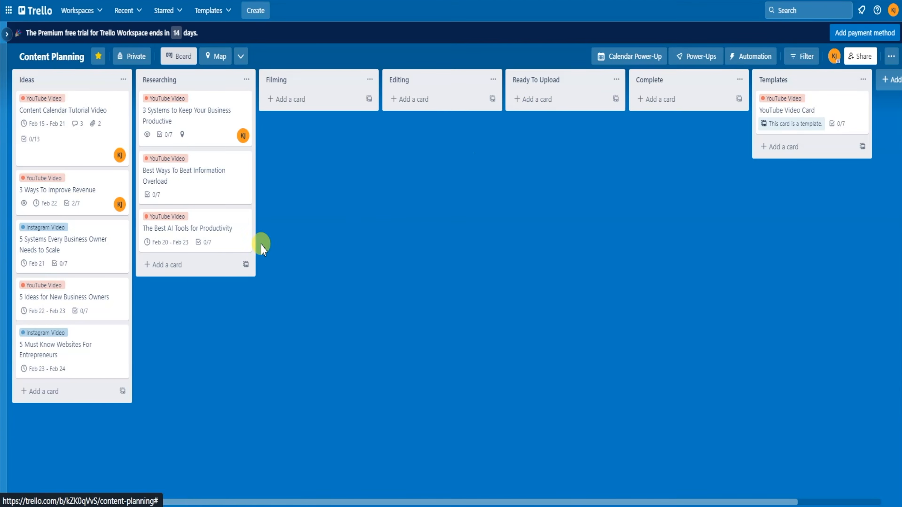
Step: Add the location Rochester, NY, USA to the Best Ways To Beat Information Overload card
left_click(220, 193)
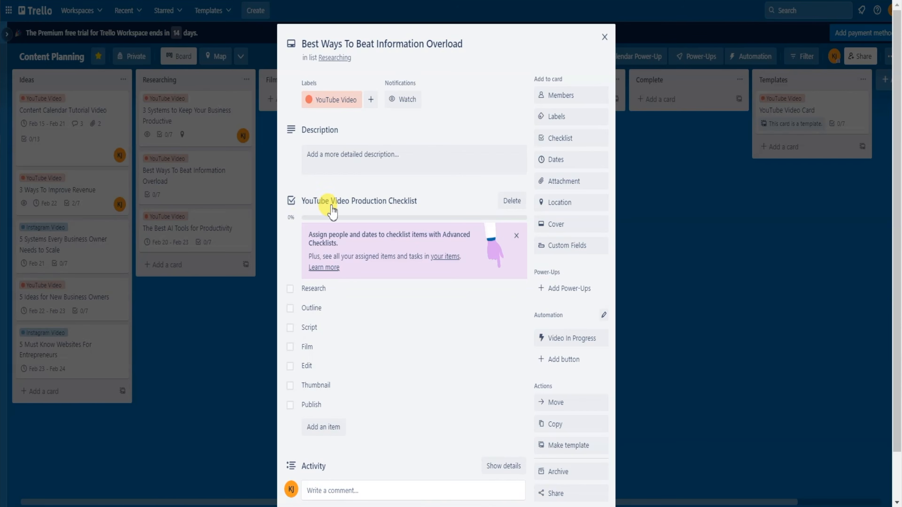
left_click(585, 209)
type("roch")
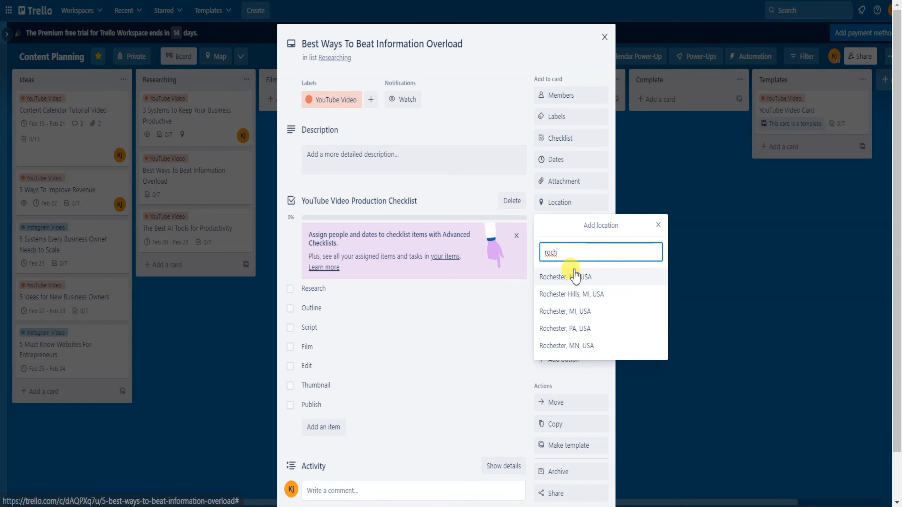
left_click(575, 276)
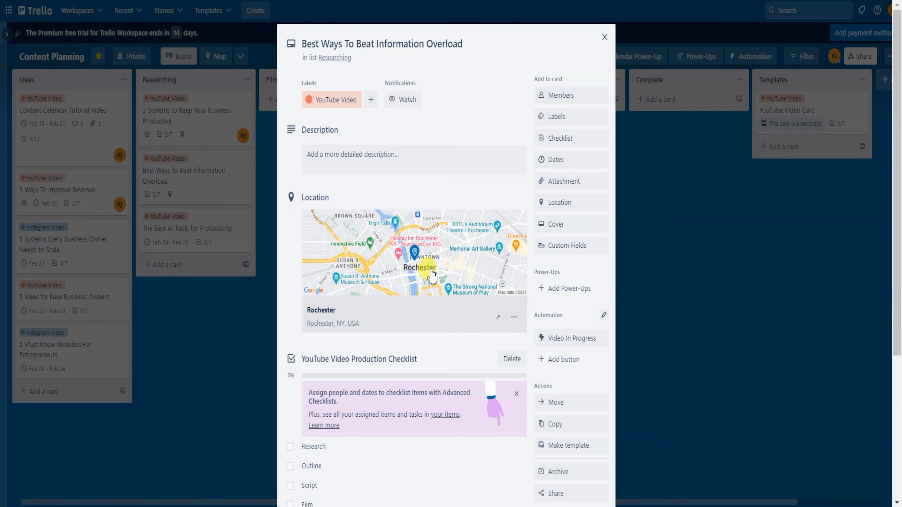
left_click(604, 37)
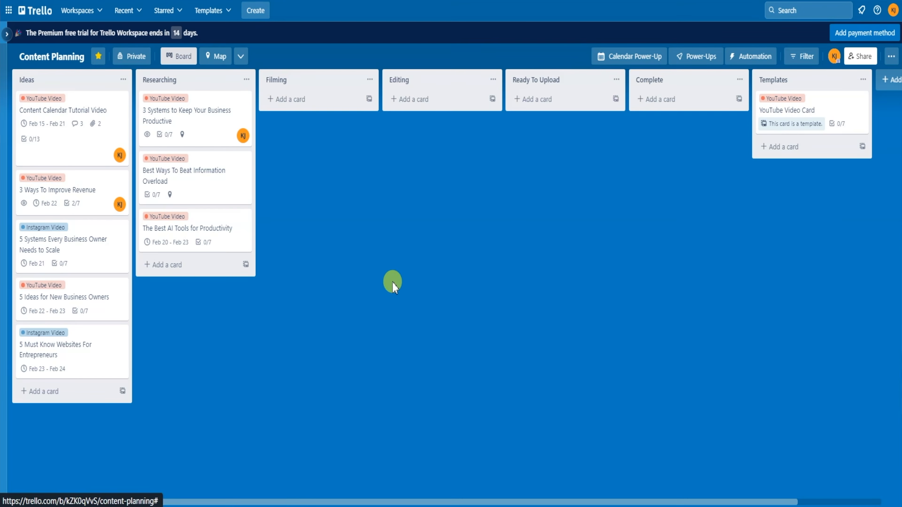
Step: Switch the board to Map view and examine the card pins at Rochester and New York
left_click(218, 63)
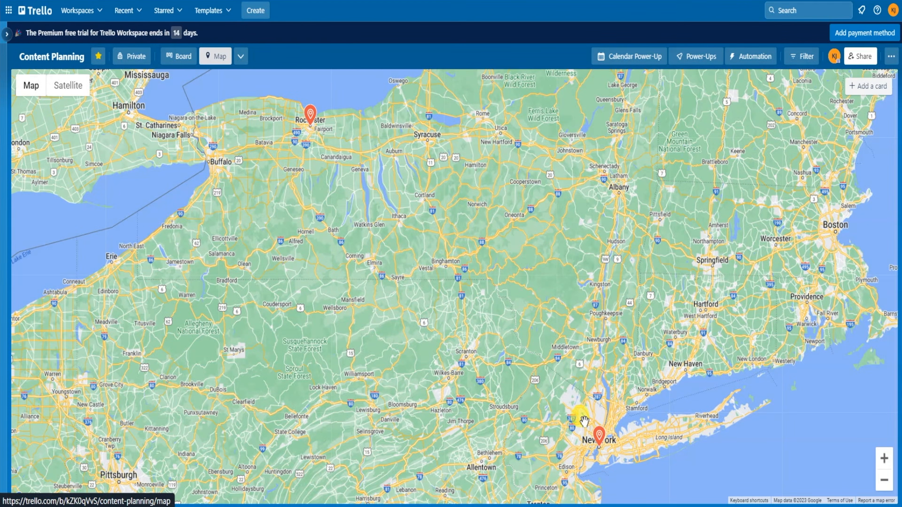
scroll(619, 400, "up", 5)
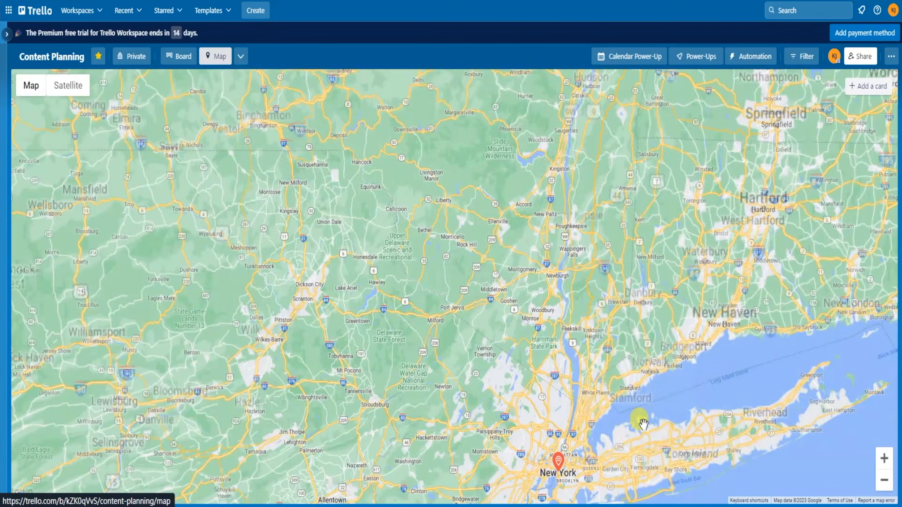
scroll(334, 217, "down", 5)
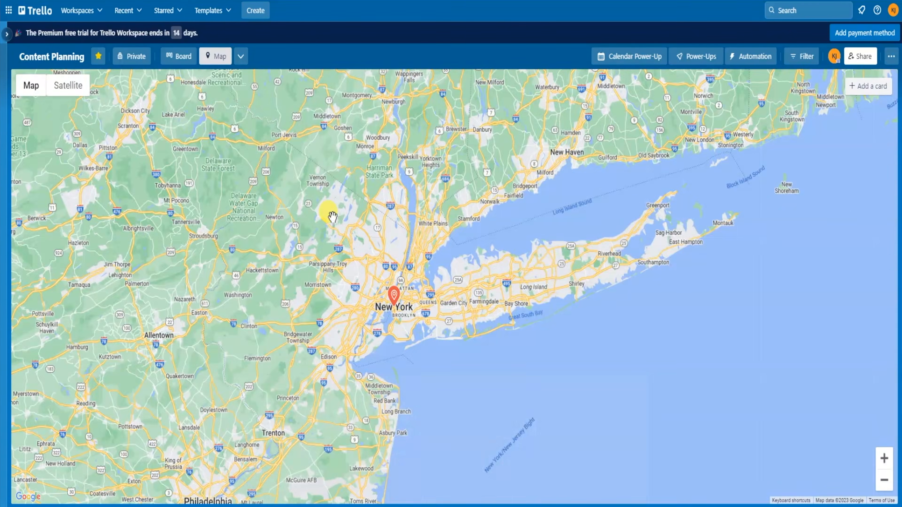
scroll(339, 301, "up", 2)
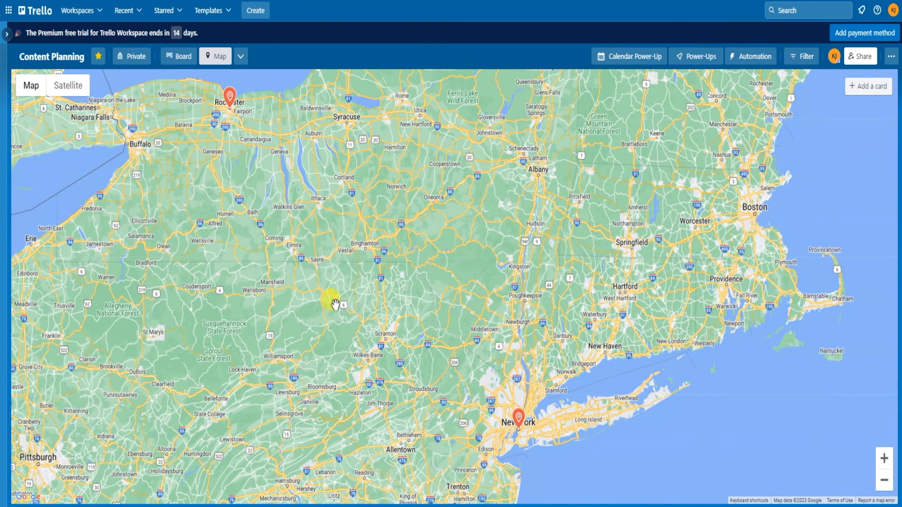
left_click_drag(360, 247, 361, 253)
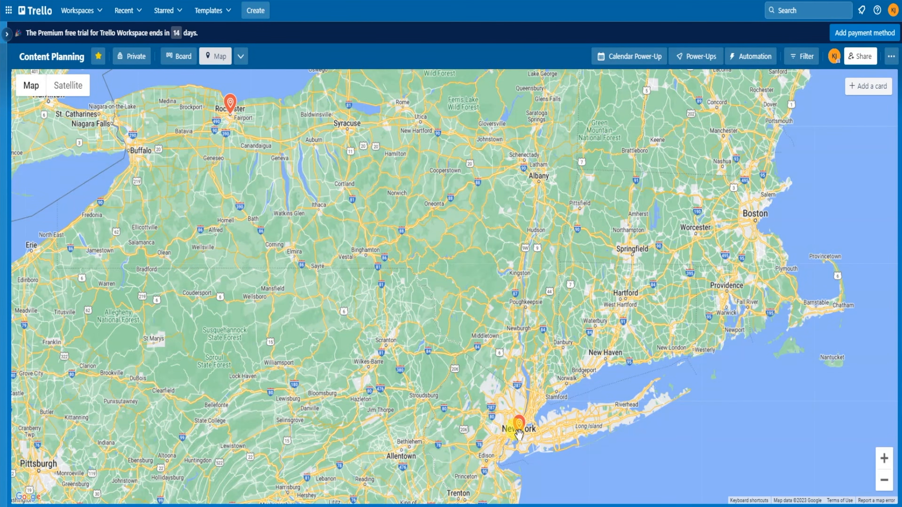
Step: Open the 3 Systems to Keep Your Business Productive card from its New York pin and review its location and checklist
mouse_move(519, 430)
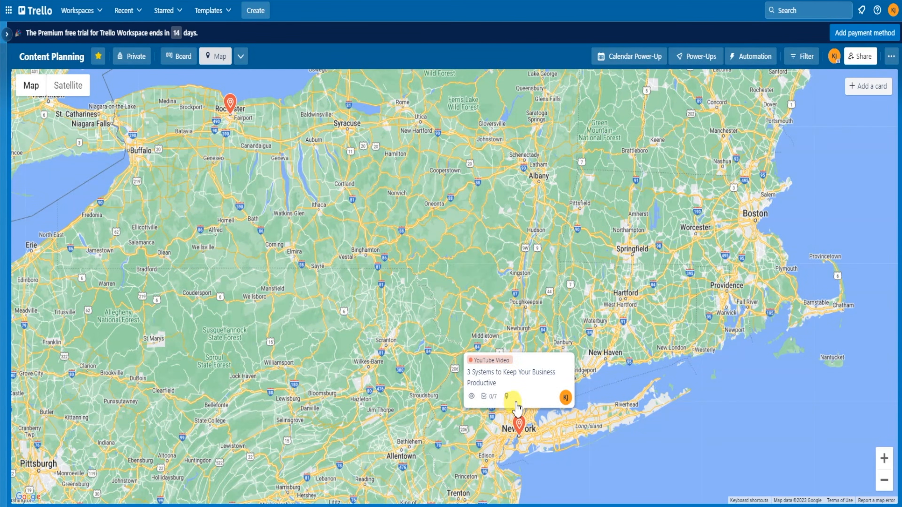
left_click(516, 382)
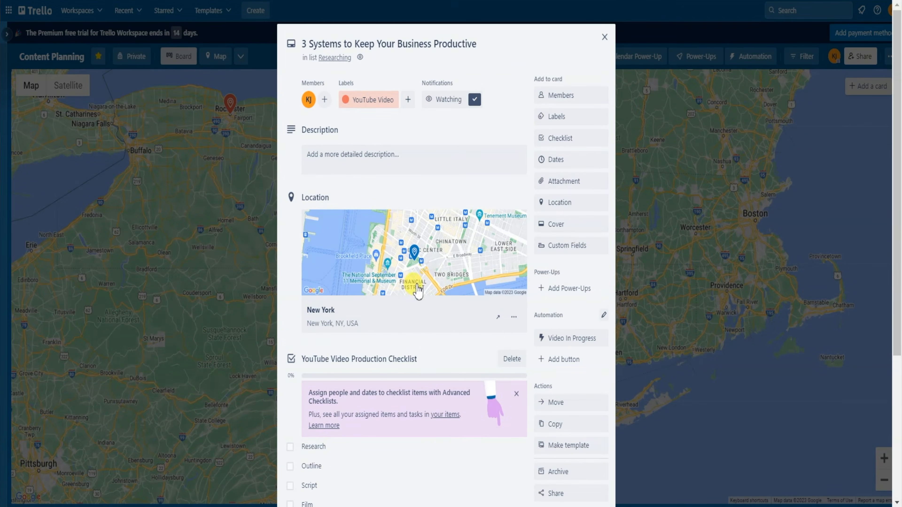
scroll(346, 423, "down", 5)
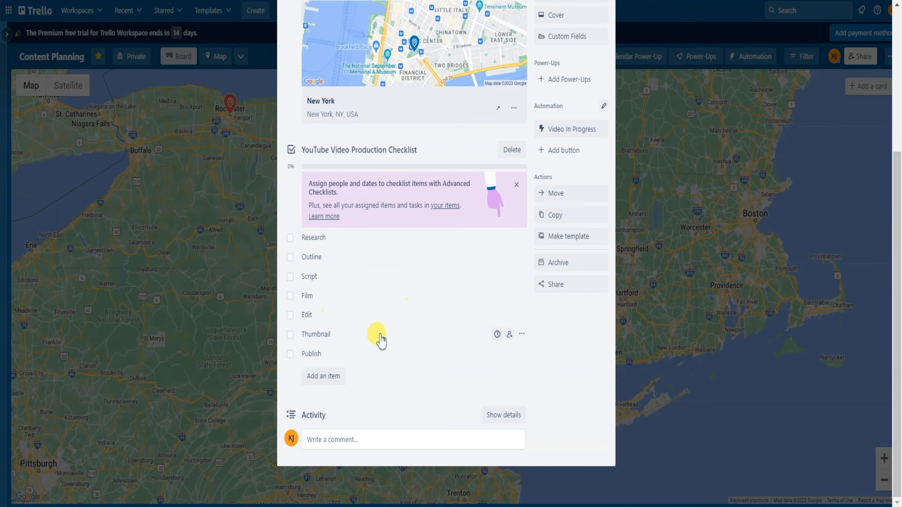
scroll(355, 268, "up", 5)
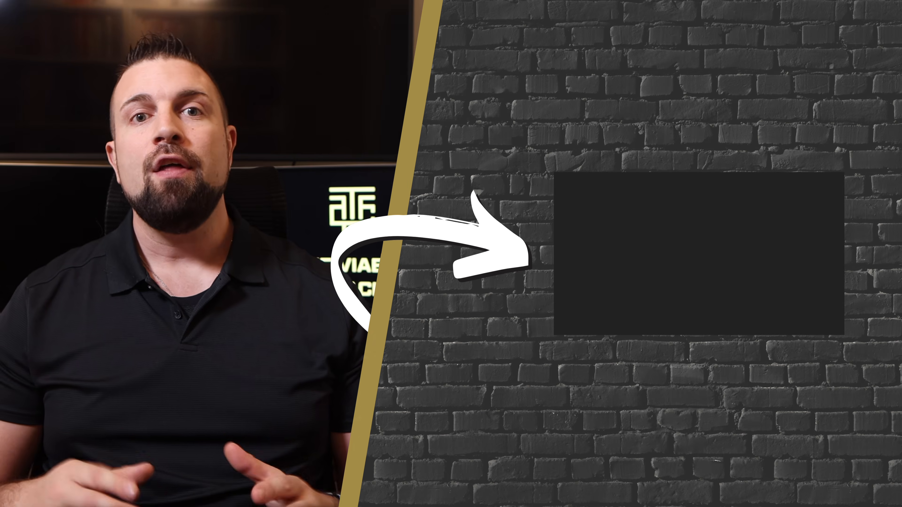